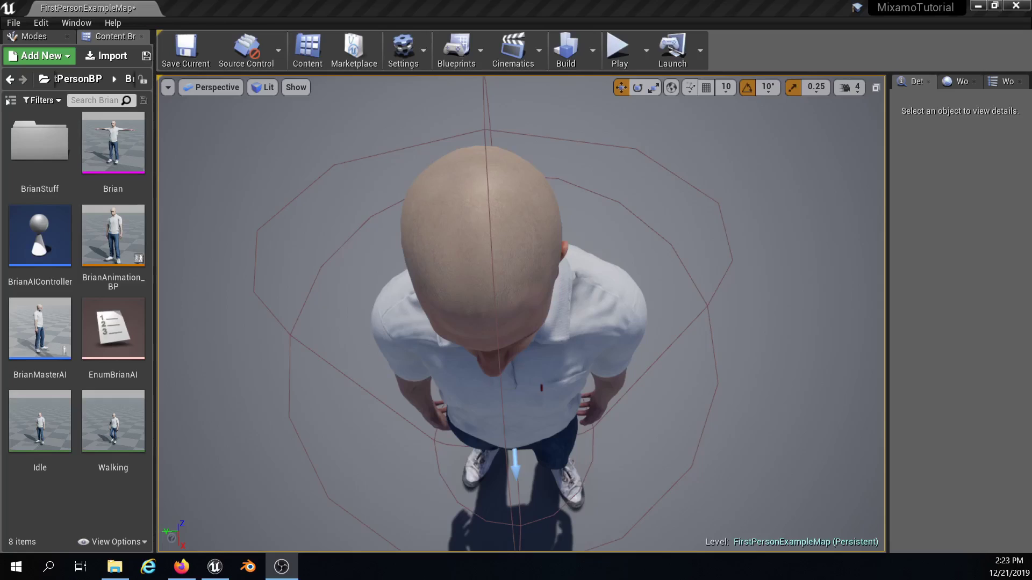
- Play-test the level, walk around the Brian character to view it from several sides, and stop the session
{"action": "left_click", "coordinate": [617, 50]}
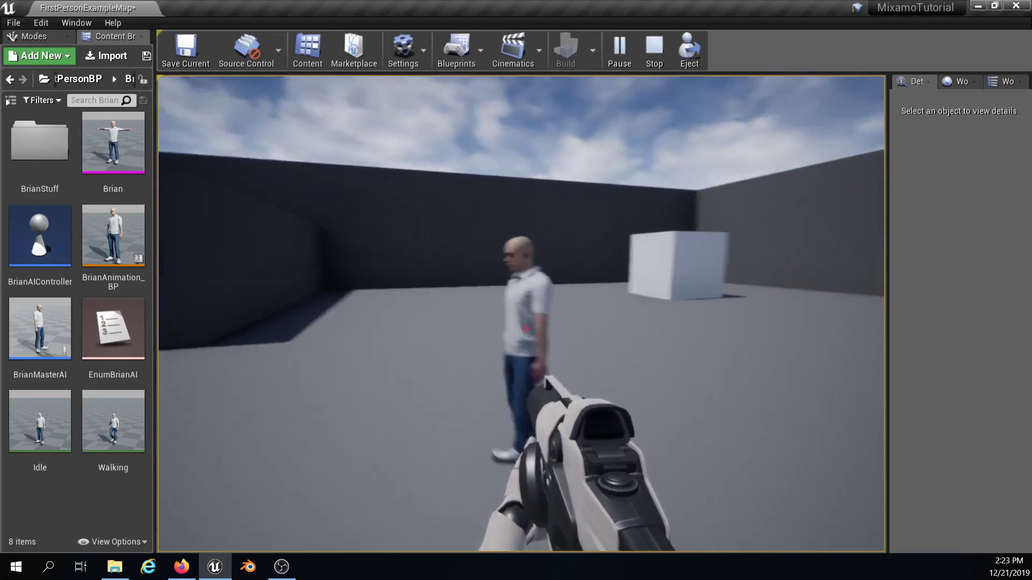
{"action": "key", "text": "a"}
{"action": "key", "text": "d"}
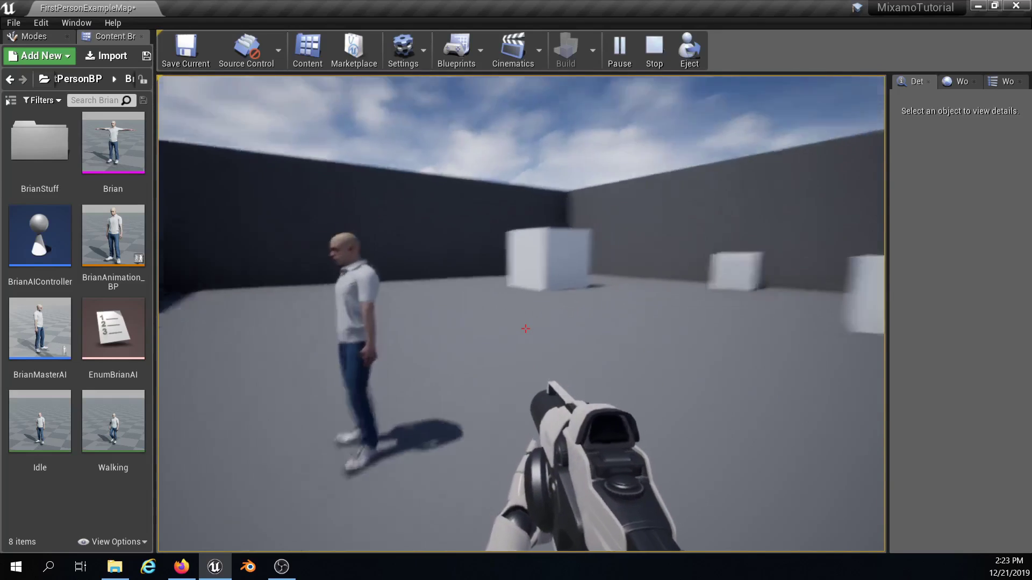
{"action": "key", "text": "a"}
{"action": "key", "text": "d"}
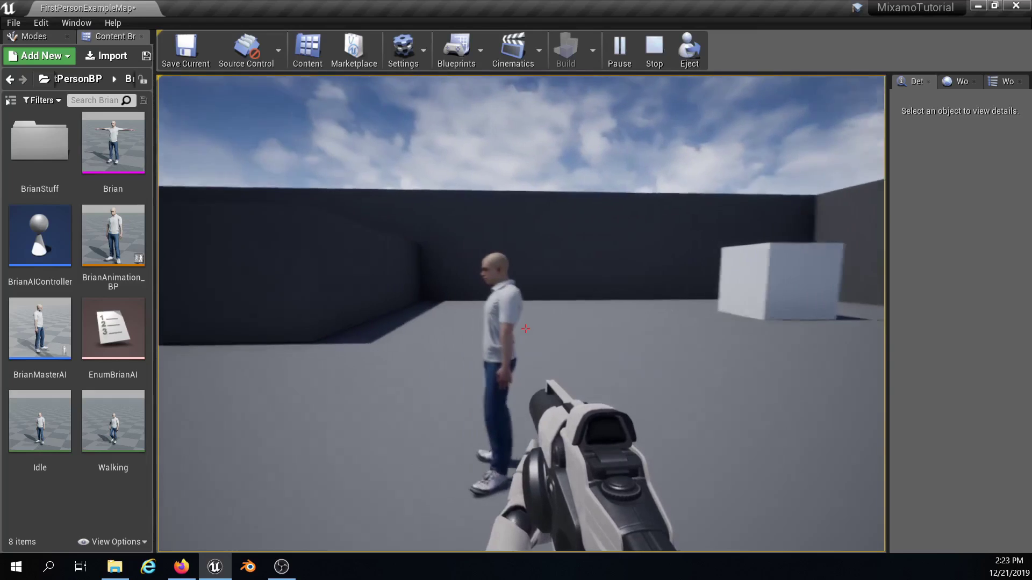
{"action": "key", "text": "a"}
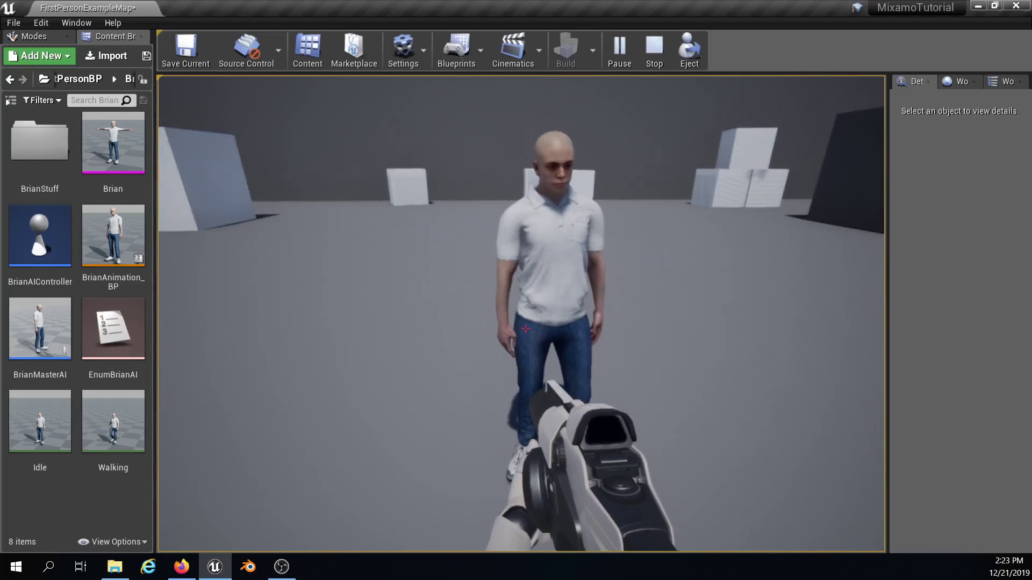
{"action": "key", "text": "Escape"}
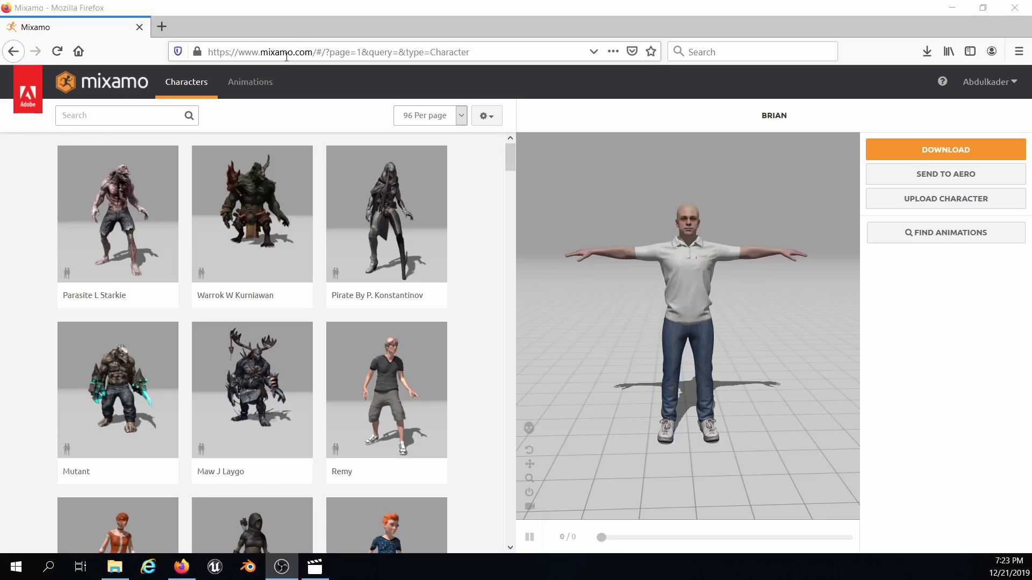
- Switch to Mixamo in Firefox and browse the gallery of available characters
{"action": "left_click", "coordinate": [970, 82]}
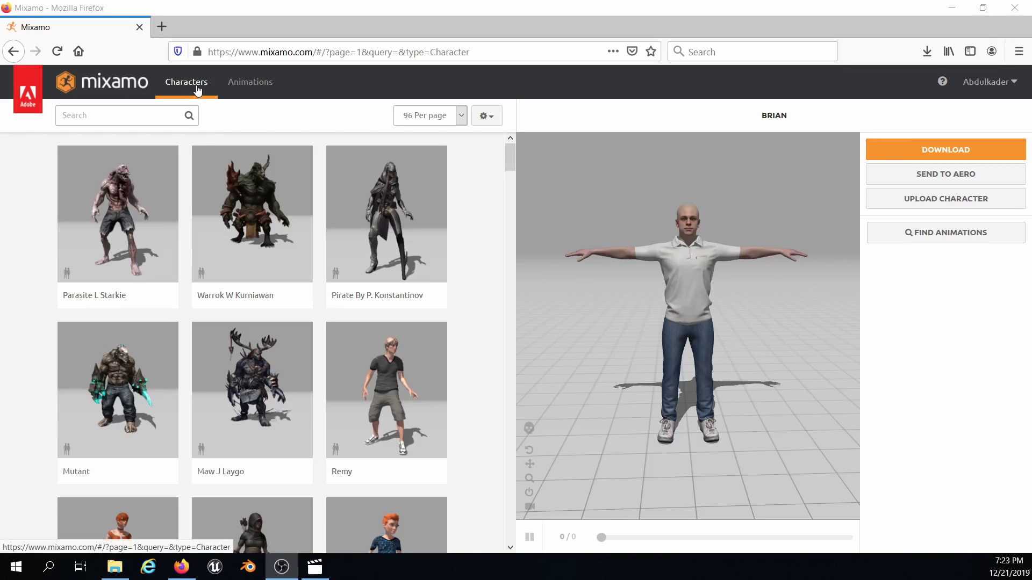
{"action": "left_click", "coordinate": [124, 115]}
{"action": "scroll", "coordinate": [344, 231], "scroll_direction": "down", "scroll_amount": 10}
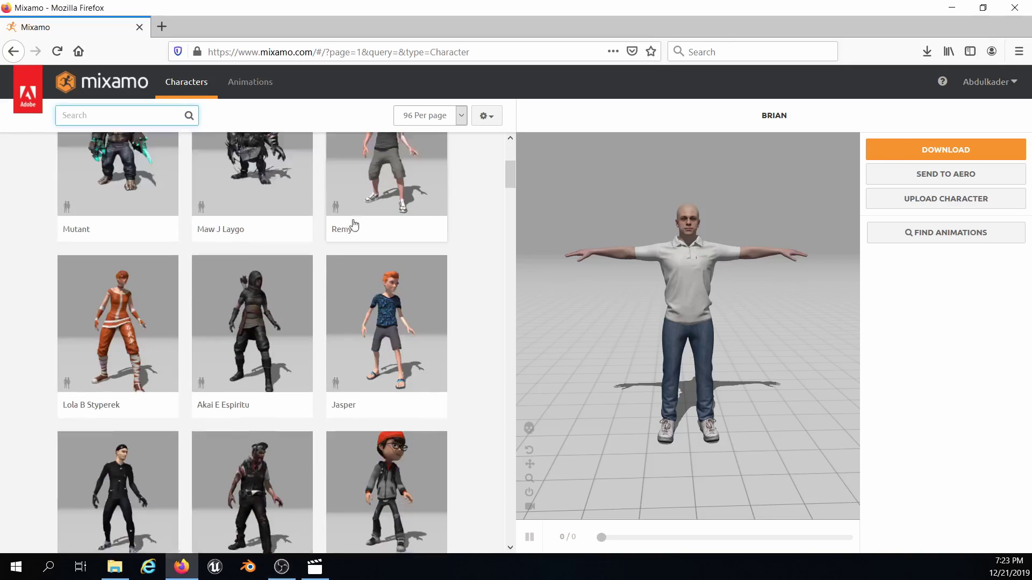
{"action": "scroll", "coordinate": [332, 312], "scroll_direction": "down", "scroll_amount": 6}
{"action": "scroll", "coordinate": [256, 299], "scroll_direction": "up", "scroll_amount": 11}
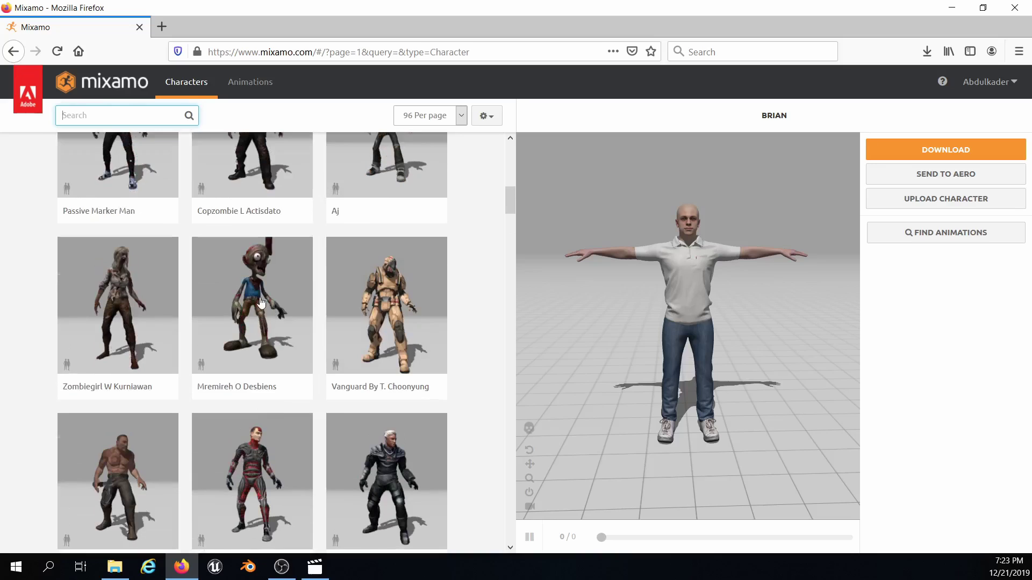
{"action": "scroll", "coordinate": [246, 299], "scroll_direction": "up", "scroll_amount": 5}
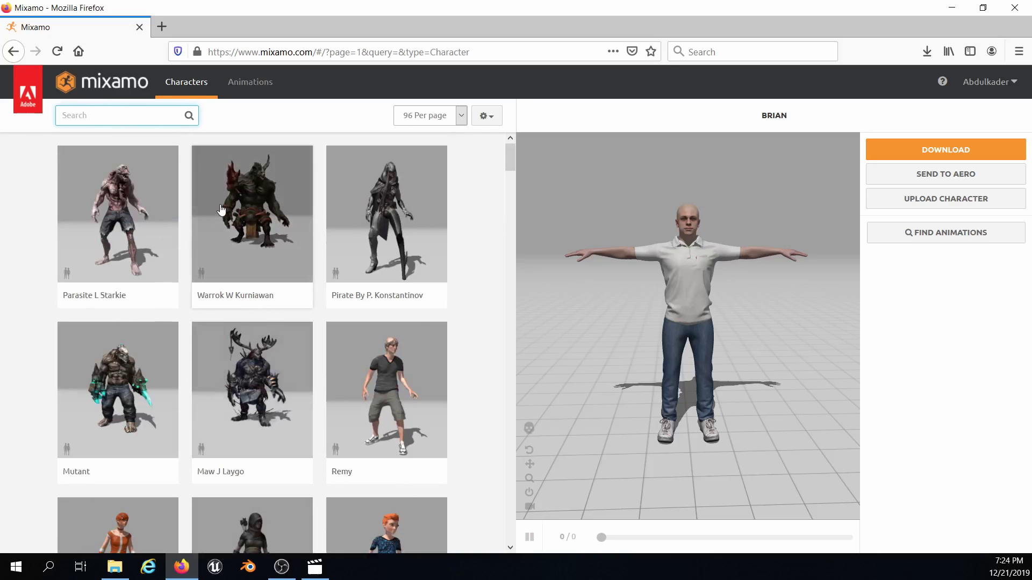
{"action": "scroll", "coordinate": [231, 220], "scroll_direction": "down", "scroll_amount": 6}
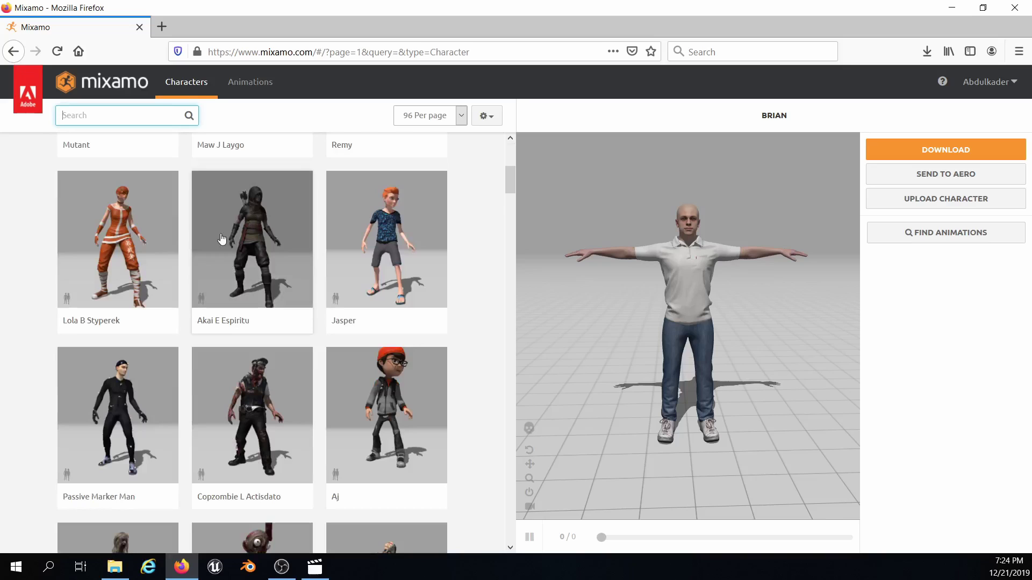
{"action": "scroll", "coordinate": [223, 236], "scroll_direction": "down", "scroll_amount": 3}
{"action": "scroll", "coordinate": [188, 236], "scroll_direction": "down", "scroll_amount": 10}
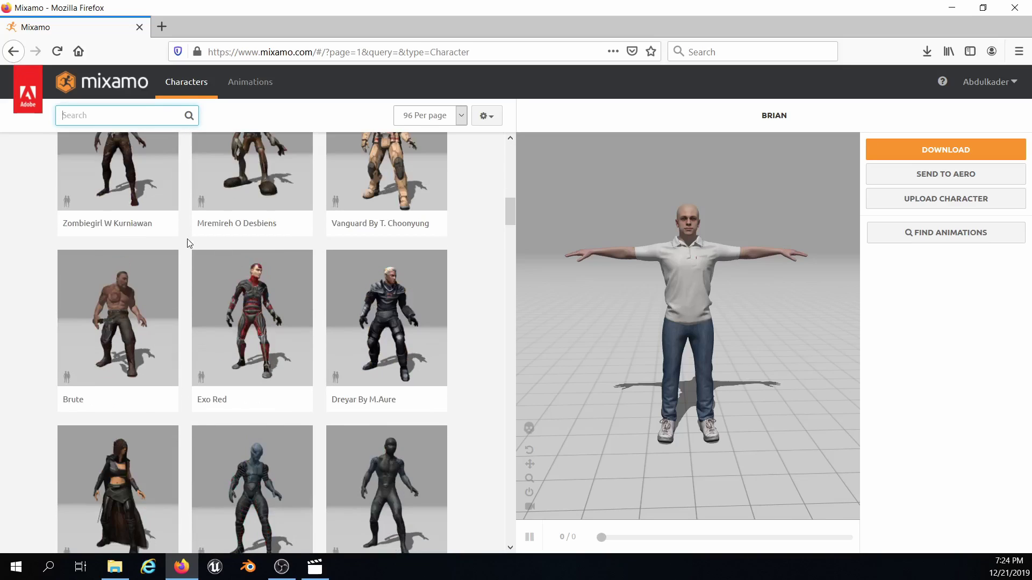
{"action": "scroll", "coordinate": [188, 248], "scroll_direction": "up", "scroll_amount": 15}
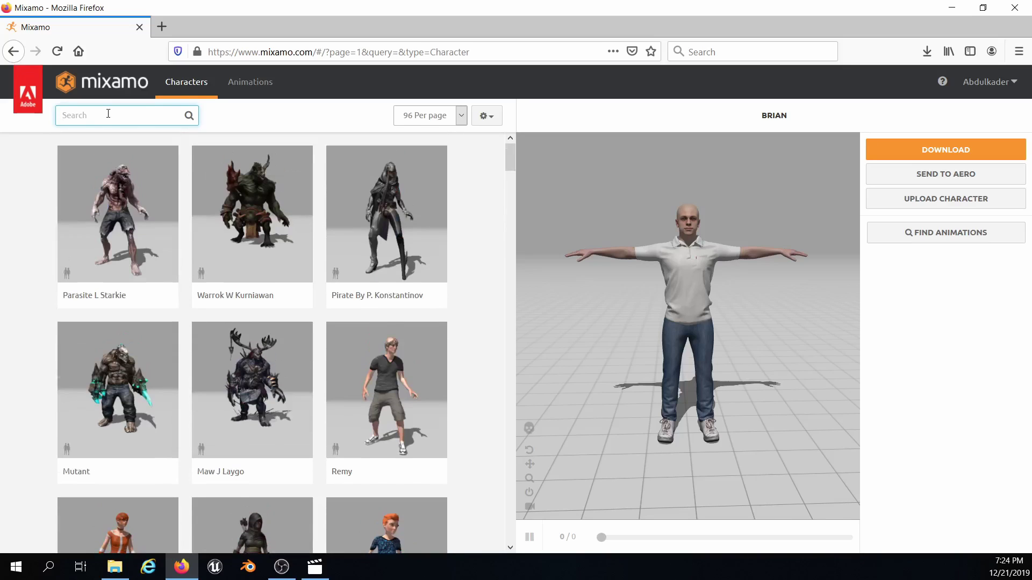
- Search the characters for "brian" and inspect the Brian model in the 3D preview
{"action": "type", "text": "brian"}
{"action": "key", "text": "Return"}
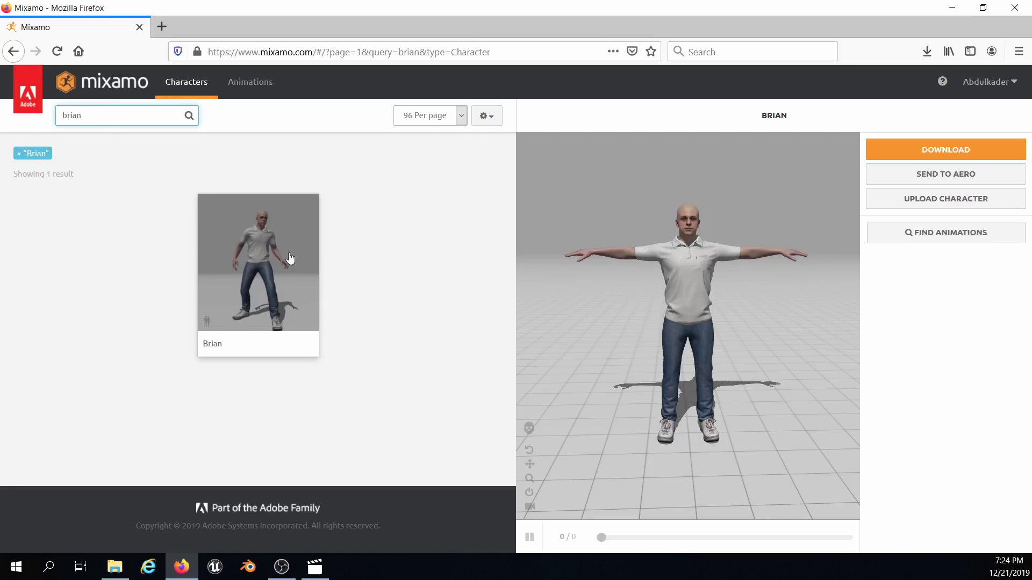
{"action": "mouse_move", "coordinate": [692, 266]}
{"action": "left_mouse_down"}
{"action": "mouse_move", "coordinate": [741, 295]}
{"action": "mouse_move", "coordinate": [690, 267]}
{"action": "mouse_move", "coordinate": [590, 284]}
{"action": "mouse_move", "coordinate": [656, 307]}
{"action": "mouse_move", "coordinate": [692, 247]}
{"action": "mouse_move", "coordinate": [696, 216]}
{"action": "mouse_move", "coordinate": [699, 267]}
{"action": "left_mouse_up"}
{"action": "left_click_drag", "start_coordinate": [713, 334], "coordinate": [723, 308]}
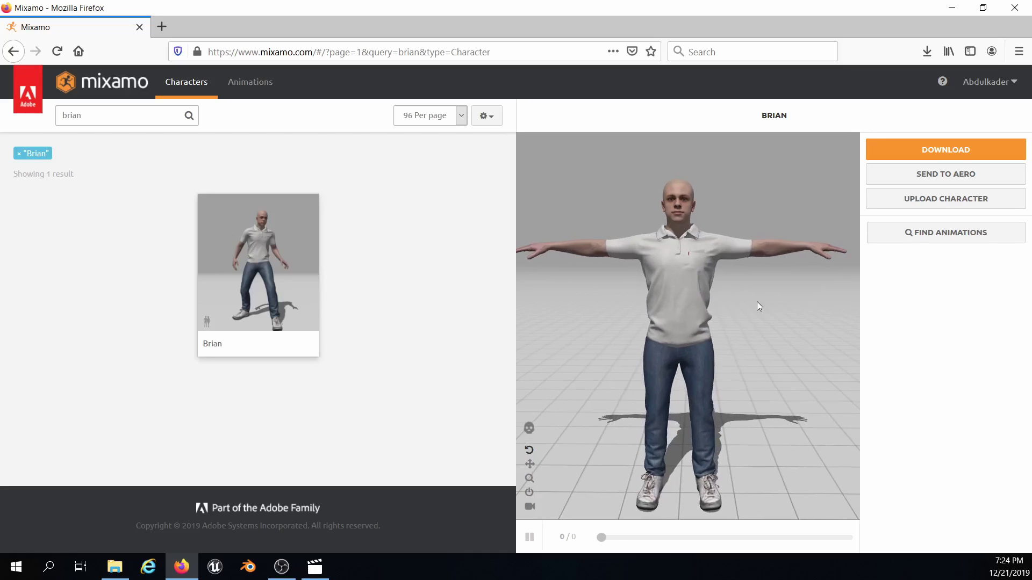
- Request the Brian character download as FBX(.fbx) with the pose Original Pose(.fbx), and cancel saving the file
{"action": "left_click", "coordinate": [931, 151]}
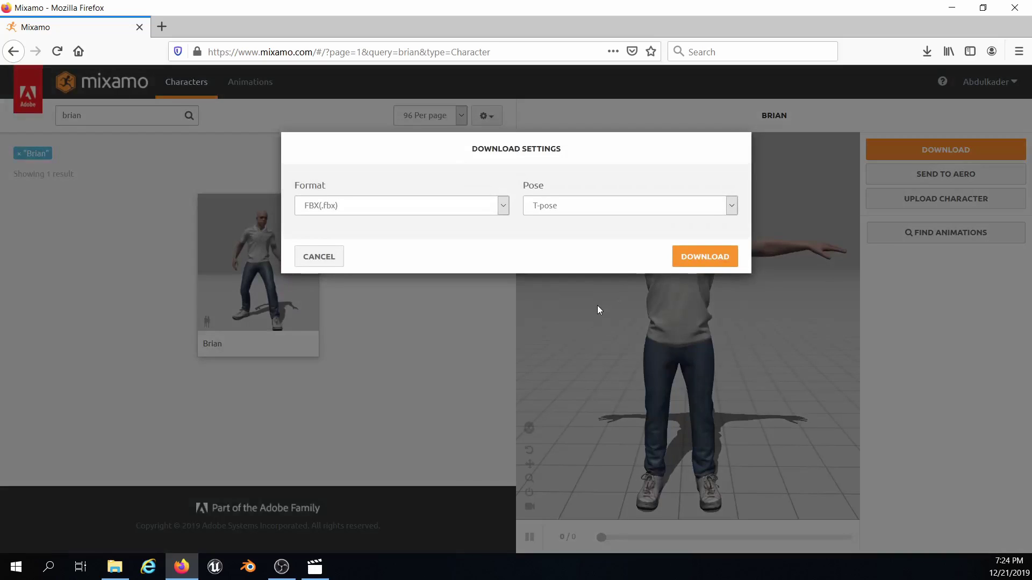
{"action": "left_click", "coordinate": [434, 209]}
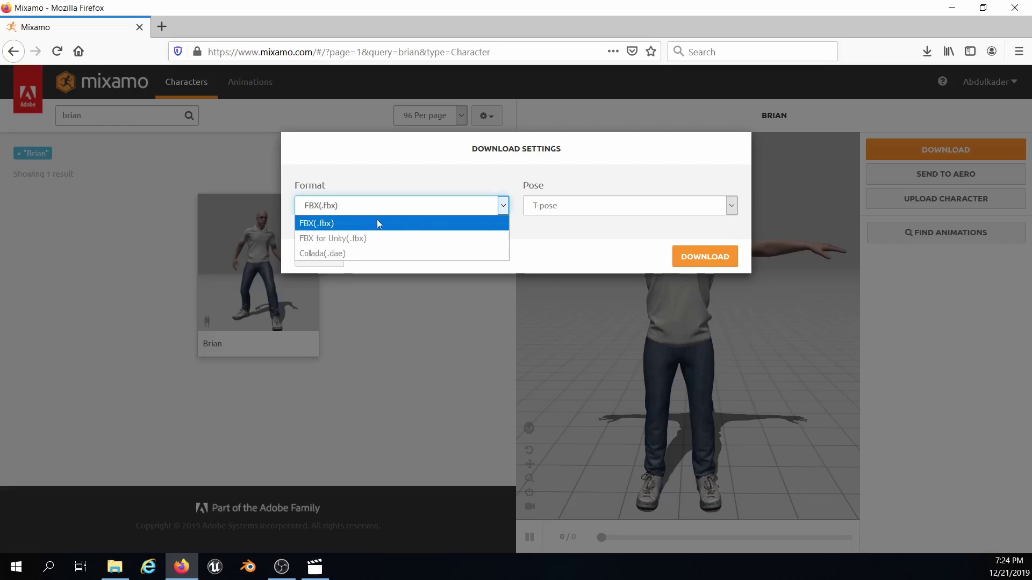
{"action": "left_click", "coordinate": [321, 228]}
{"action": "left_click", "coordinate": [329, 207]}
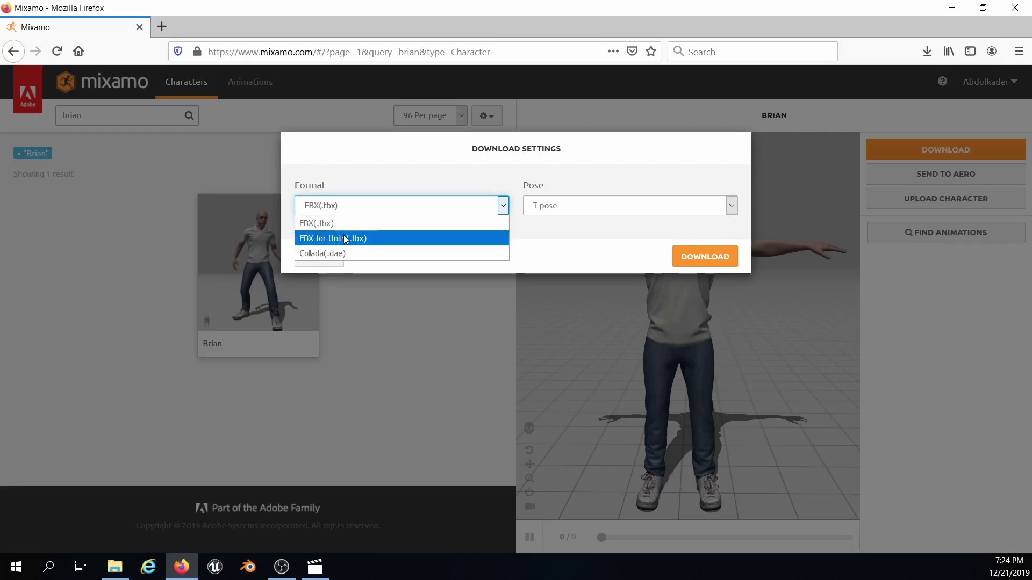
{"action": "left_click", "coordinate": [345, 229]}
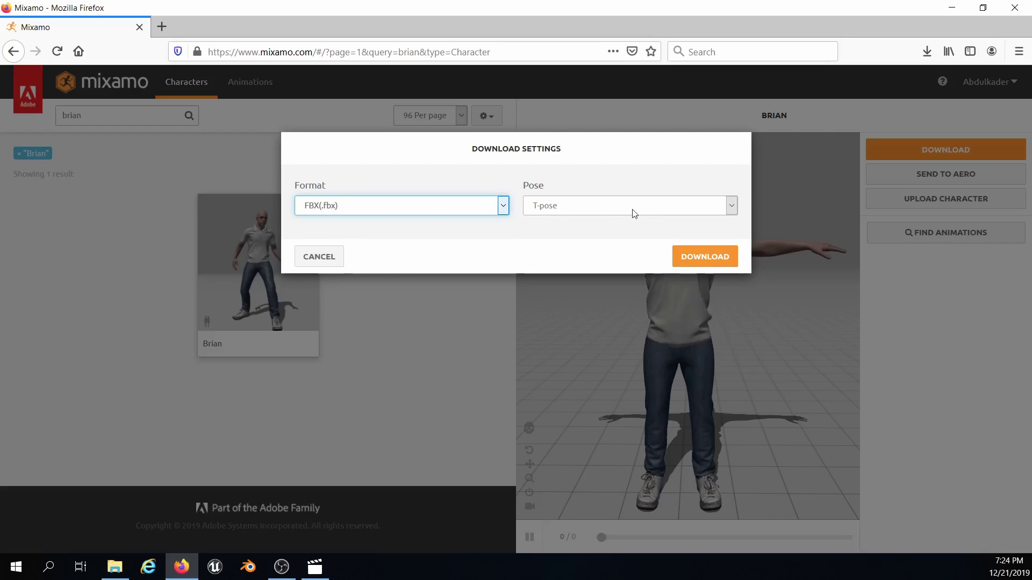
{"action": "left_click", "coordinate": [647, 209]}
{"action": "left_click", "coordinate": [572, 237]}
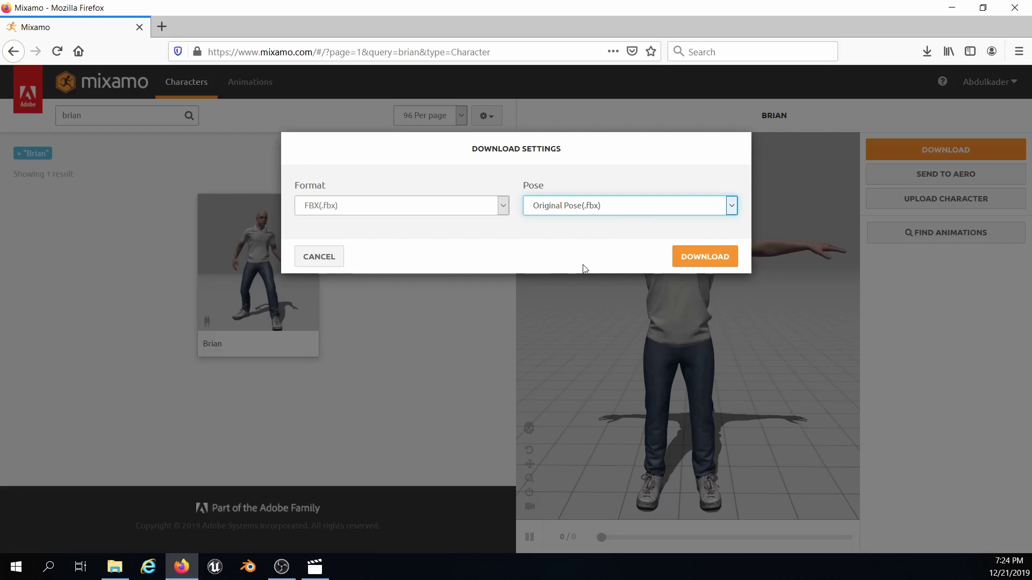
{"action": "left_click", "coordinate": [712, 257]}
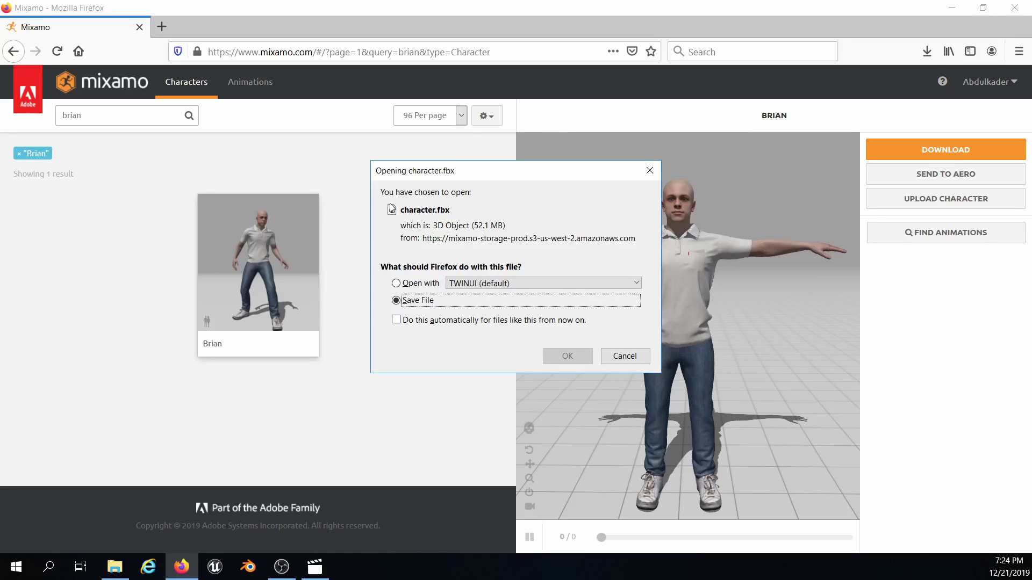
{"action": "left_click", "coordinate": [619, 356]}
- Search the animations for "idle", apply the relaxed standing Idle animation to Brian, and inspect it in the preview
{"action": "left_click", "coordinate": [240, 86]}
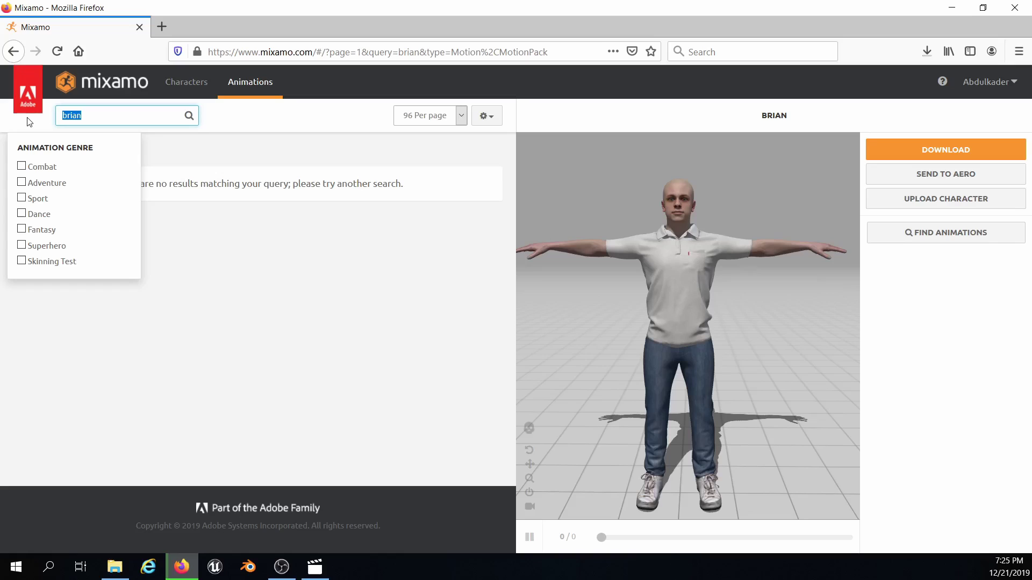
{"action": "type", "text": "idle"}
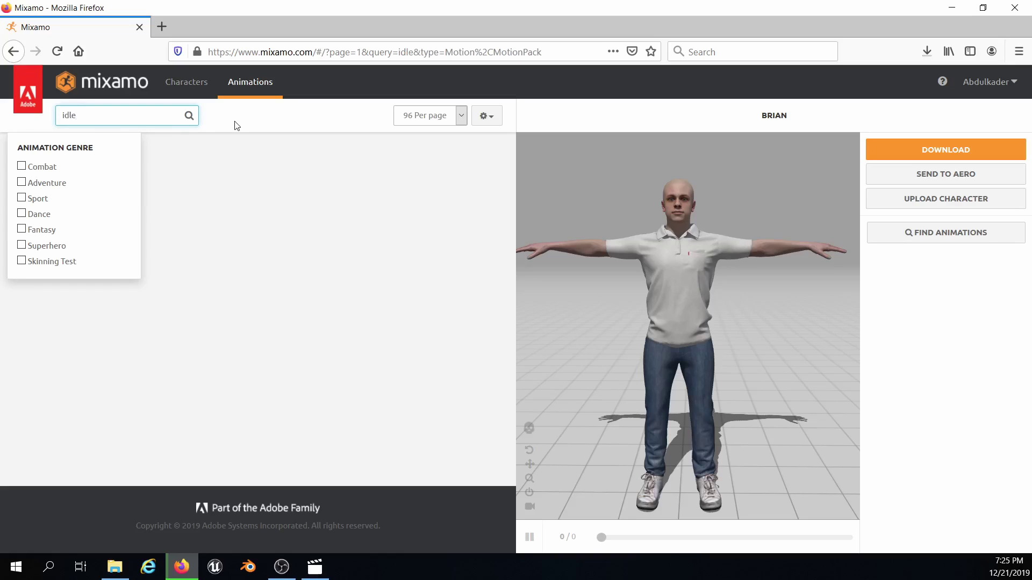
{"action": "scroll", "coordinate": [174, 266], "scroll_direction": "down", "scroll_amount": 4}
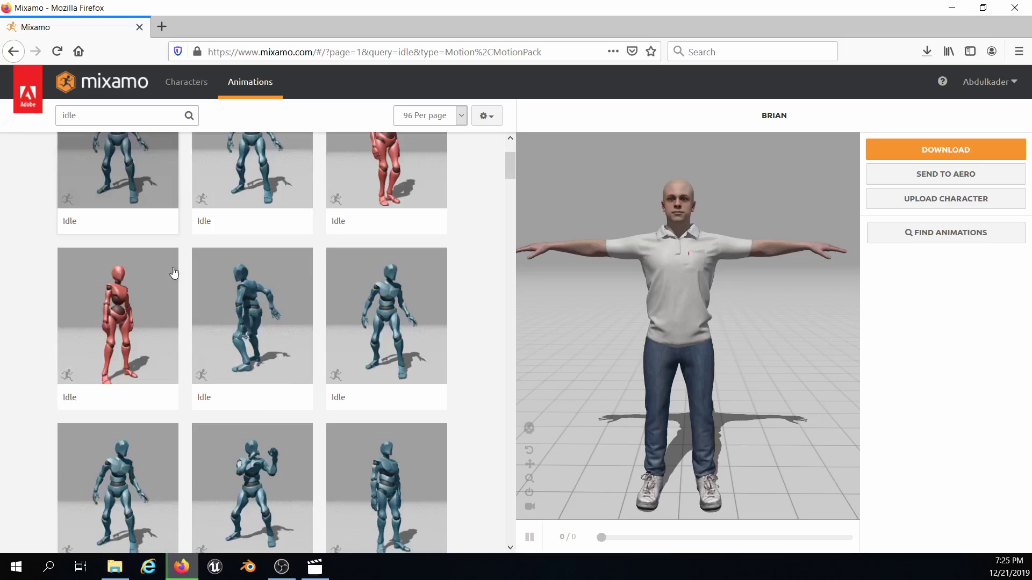
{"action": "scroll", "coordinate": [174, 273], "scroll_direction": "down", "scroll_amount": 5}
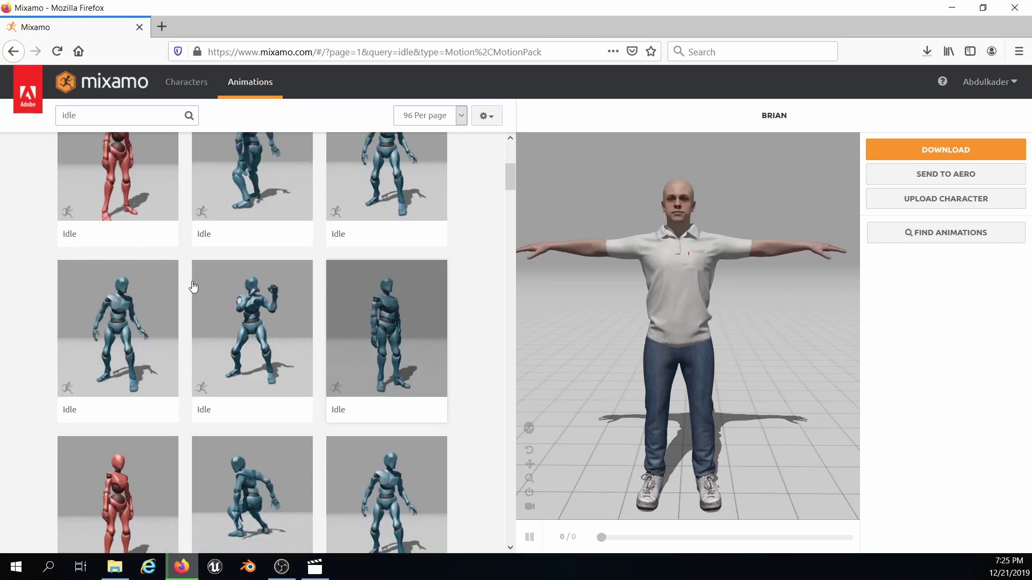
{"action": "scroll", "coordinate": [200, 277], "scroll_direction": "down", "scroll_amount": 1}
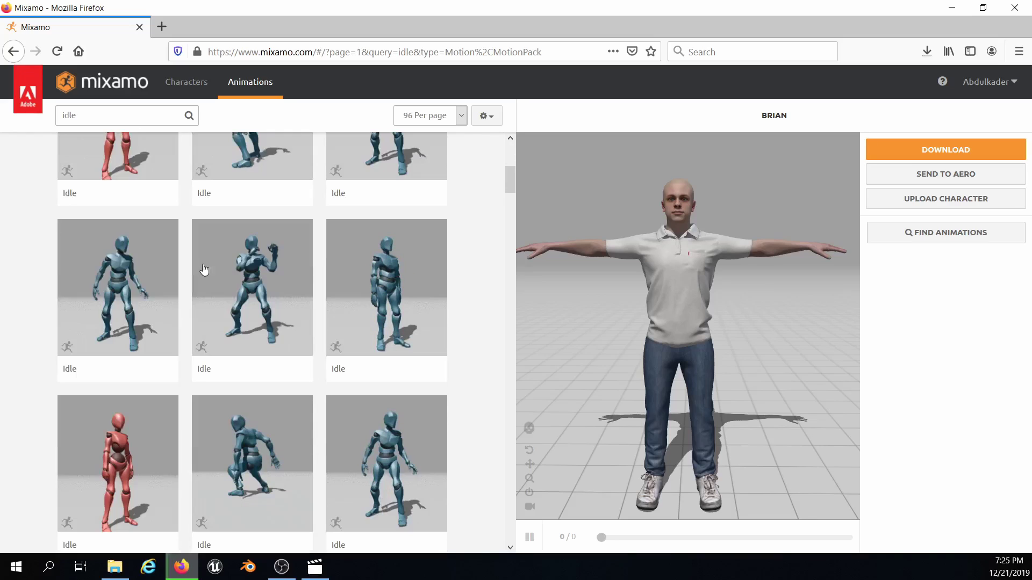
{"action": "left_click", "coordinate": [392, 298]}
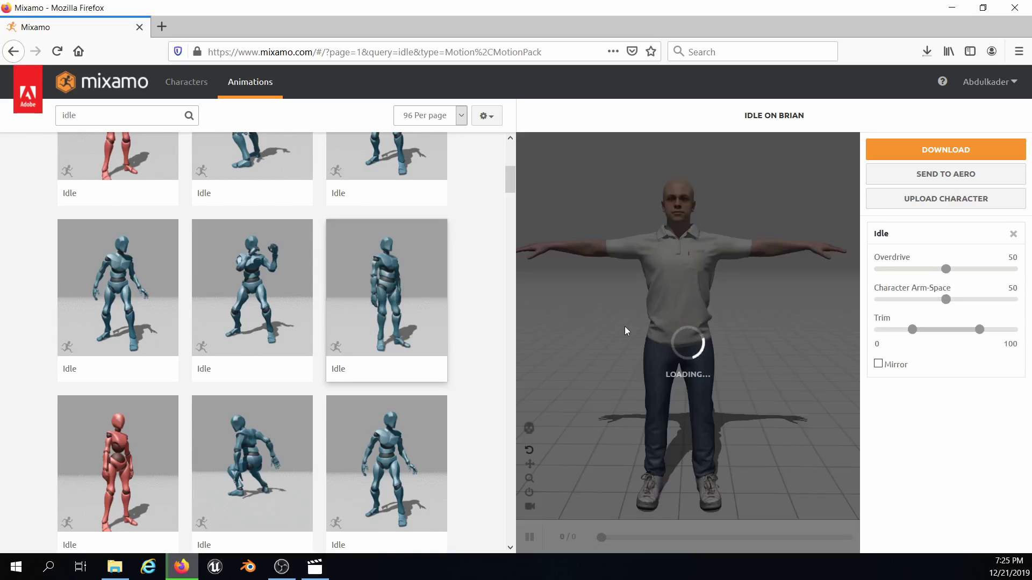
{"action": "left_click_drag", "start_coordinate": [627, 278], "coordinate": [712, 329]}
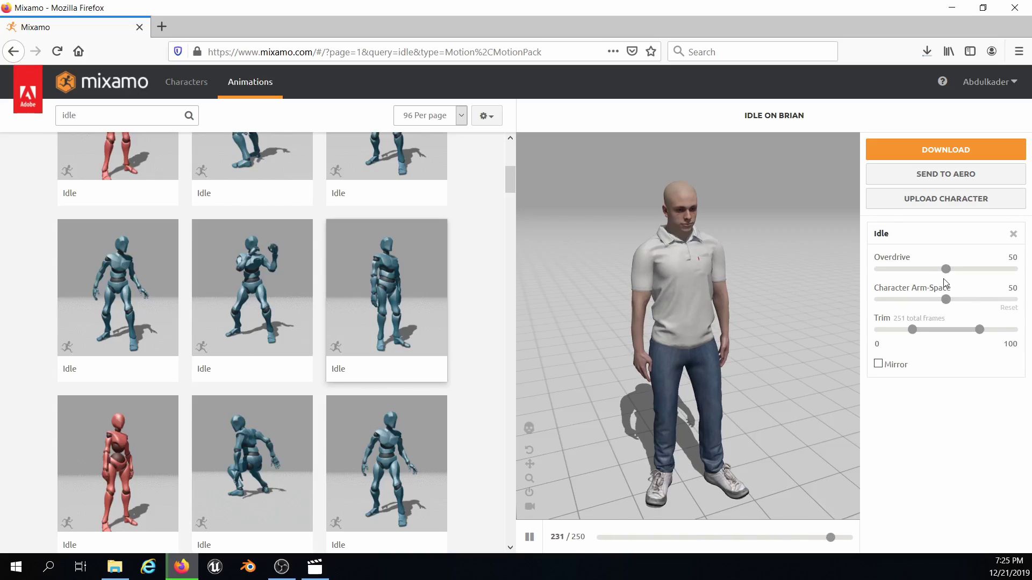
{"action": "left_click_drag", "start_coordinate": [718, 316], "coordinate": [662, 288]}
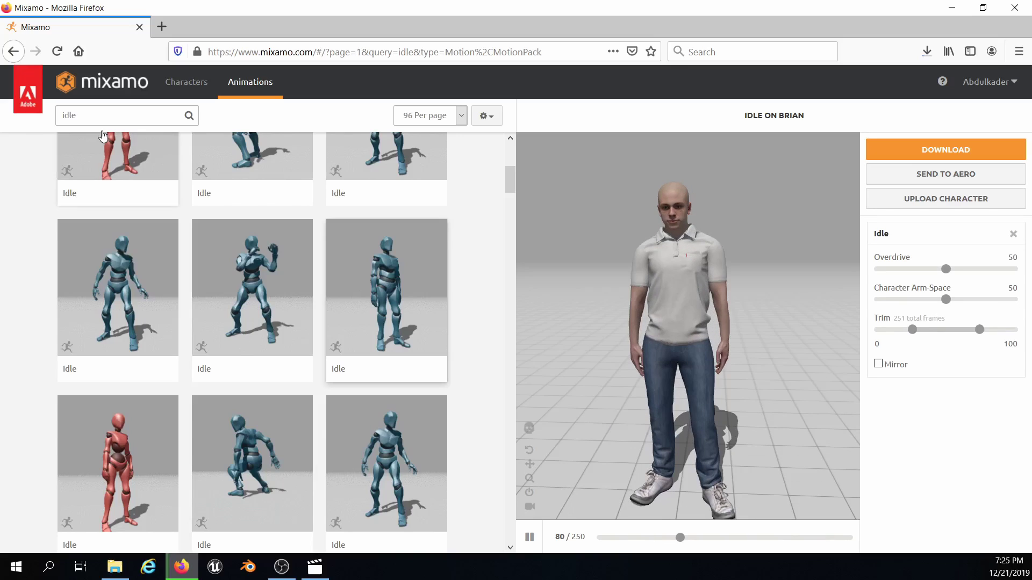
{"action": "left_click", "coordinate": [66, 115]}
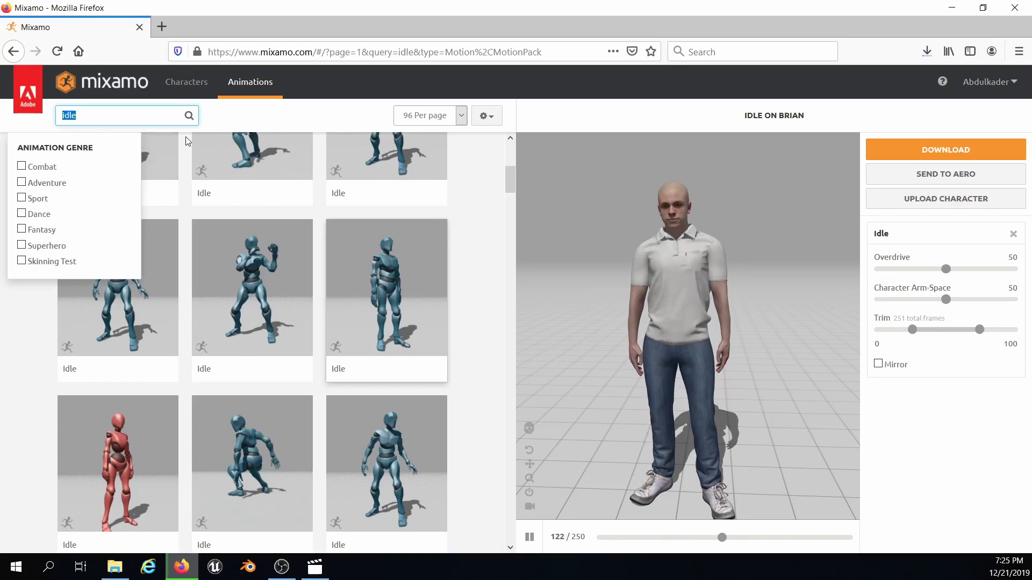
- Download the Idle animation as FBX(.fbx), Without Skin, at 30 frames per second with keyframe reduction none
{"action": "left_click", "coordinate": [929, 153]}
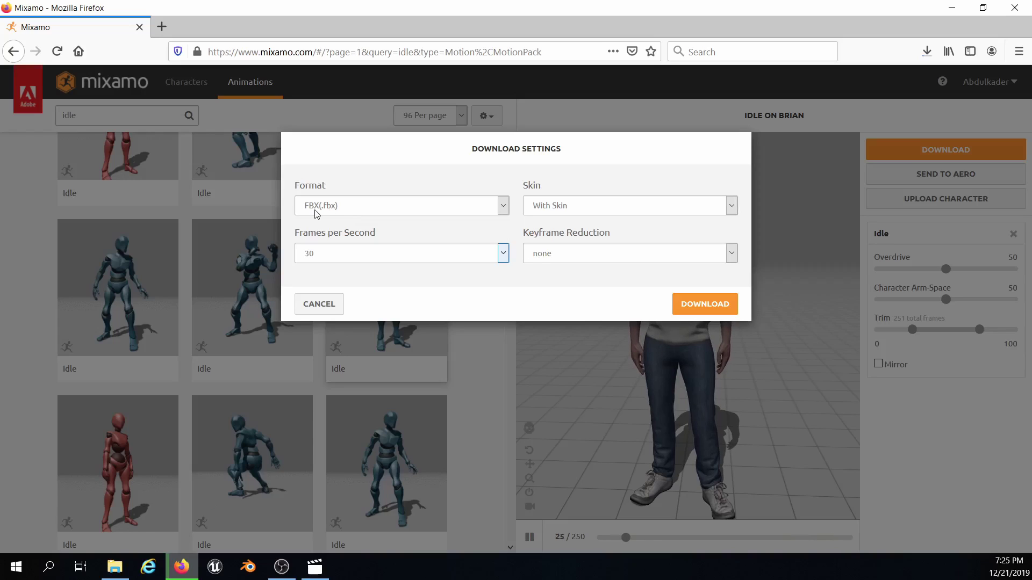
{"action": "left_click", "coordinate": [583, 211]}
{"action": "left_click", "coordinate": [556, 235]}
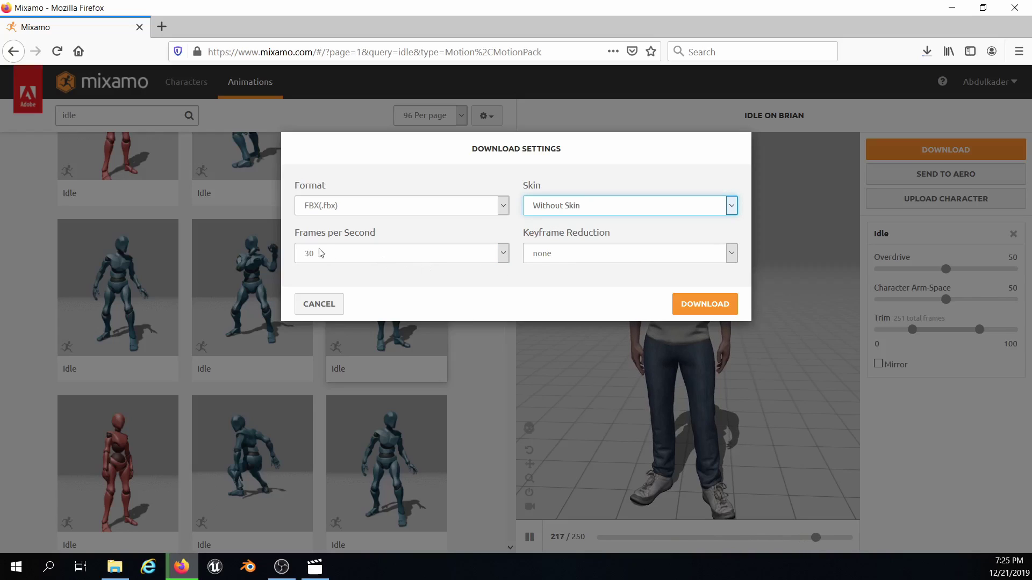
{"action": "left_click", "coordinate": [395, 207]}
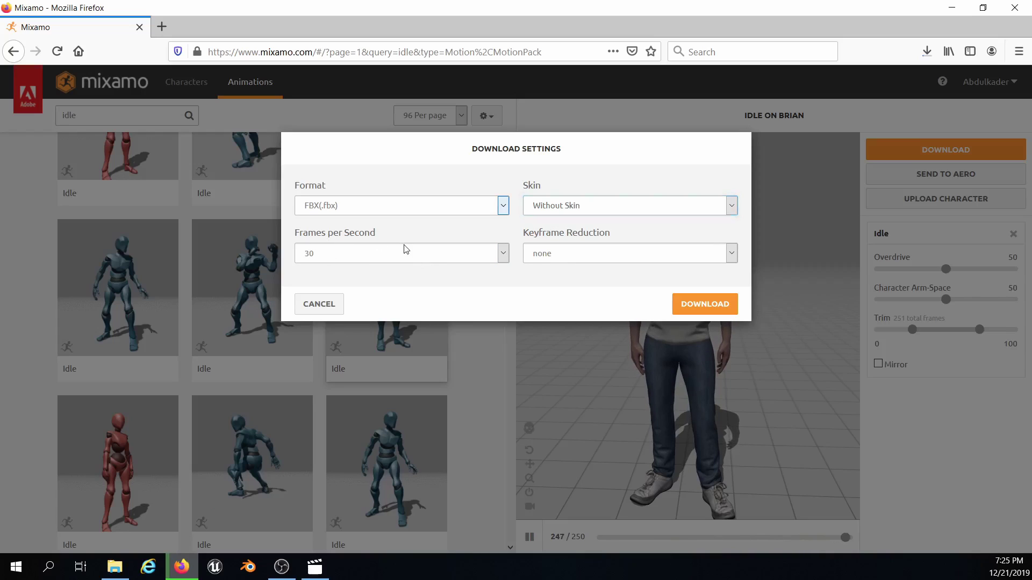
{"action": "left_click", "coordinate": [590, 261]}
{"action": "left_click", "coordinate": [589, 264]}
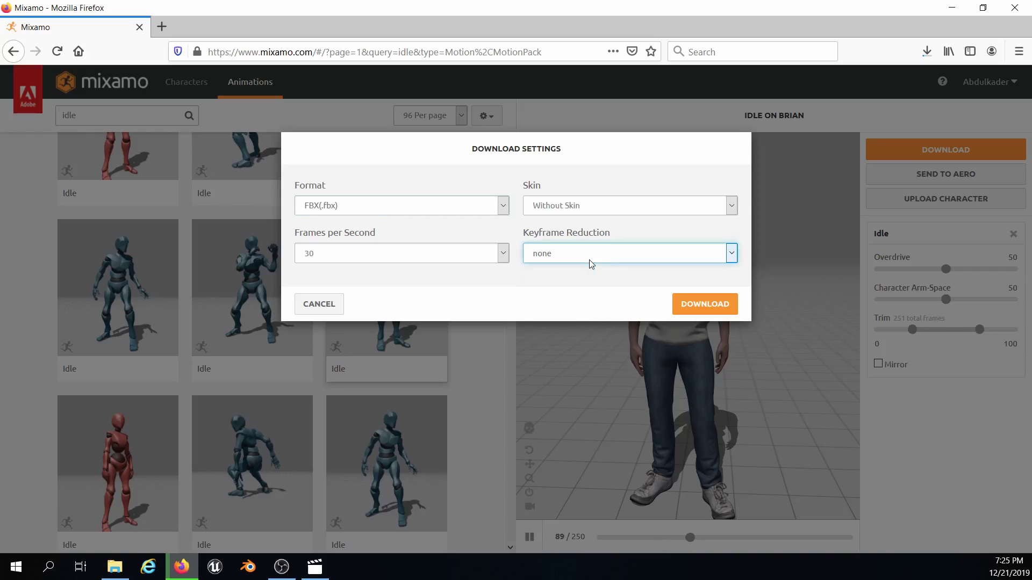
{"action": "left_click", "coordinate": [693, 304]}
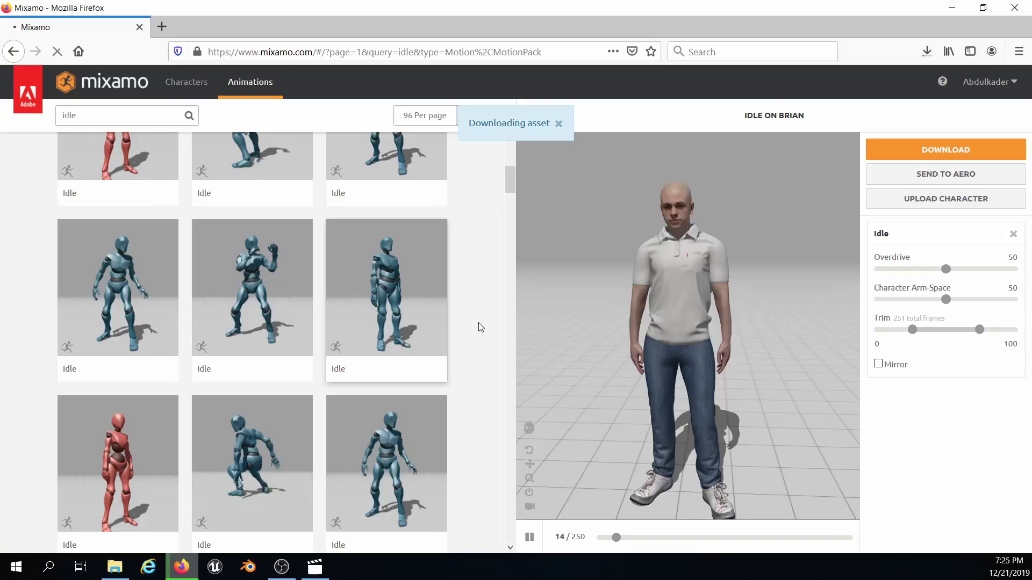
- Save the downloaded Idle.fbx file and search the animations for "walking"
{"action": "left_click", "coordinate": [97, 115]}
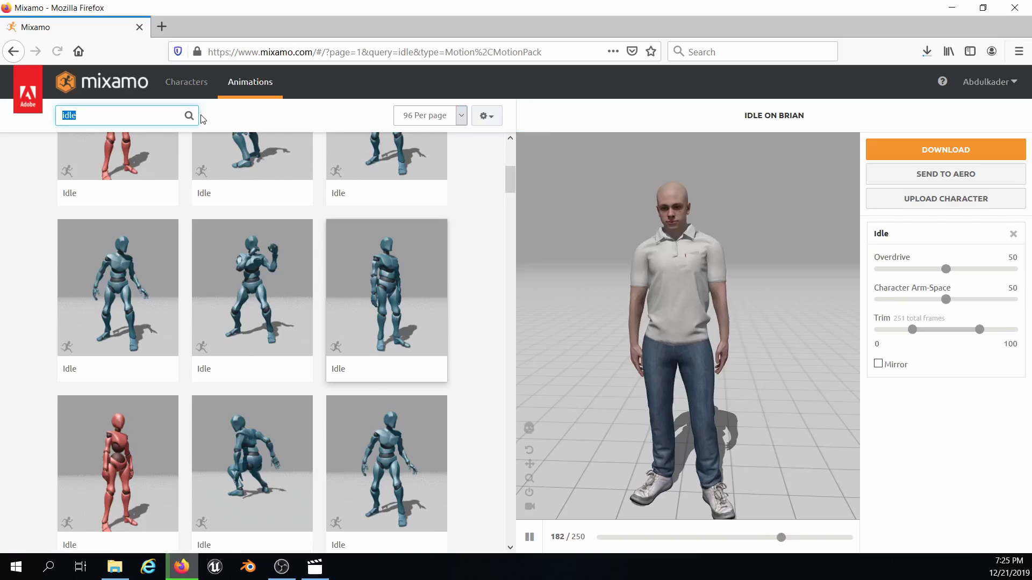
{"action": "type", "text": "walk"}
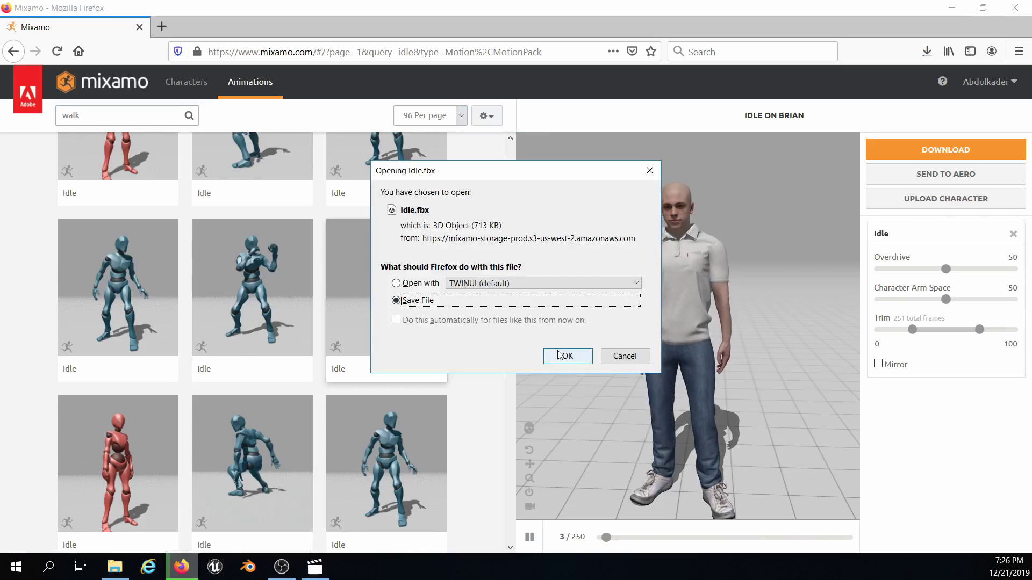
{"action": "left_click", "coordinate": [559, 356]}
{"action": "left_click", "coordinate": [114, 116]}
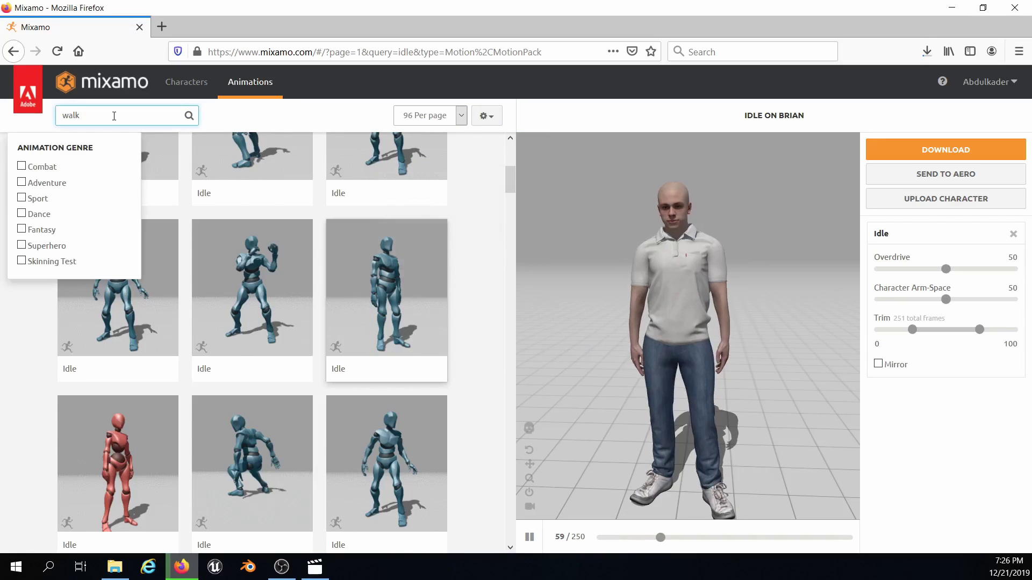
{"action": "type", "text": "ing"}
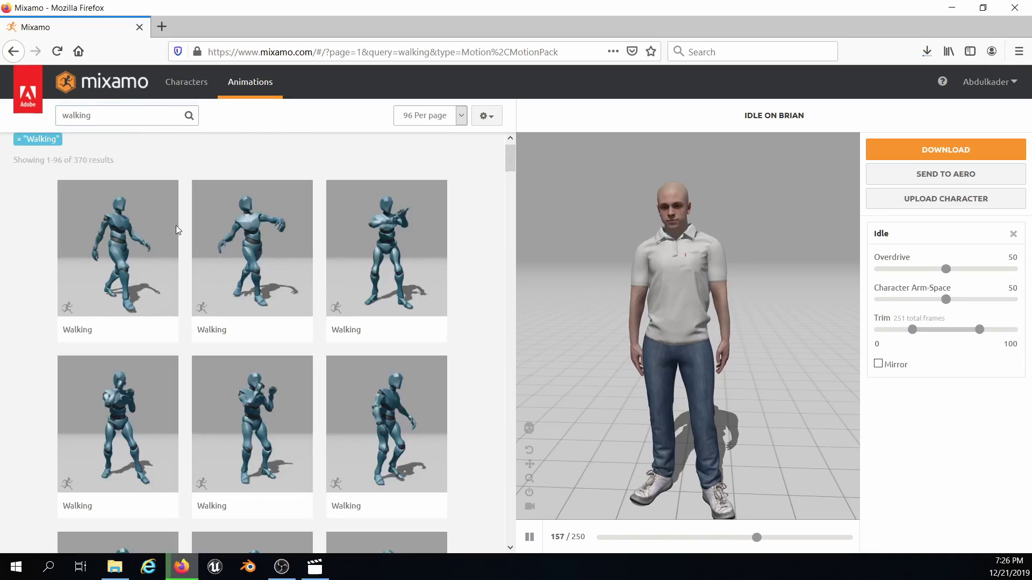
- Apply a Walking animation with a plain upright stride from the search results to Brian
{"action": "scroll", "coordinate": [315, 251], "scroll_direction": "down", "scroll_amount": 4}
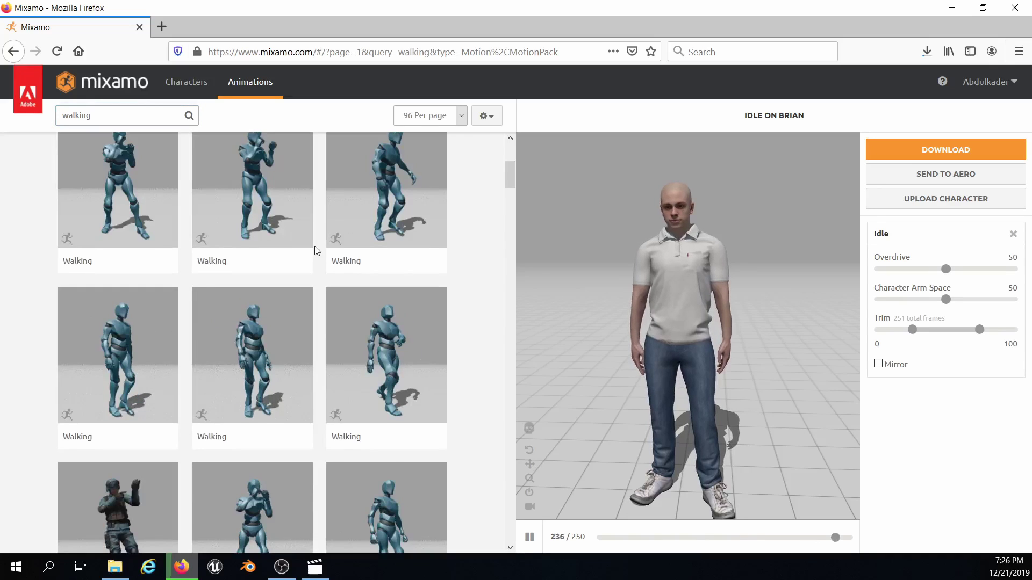
{"action": "scroll", "coordinate": [242, 269], "scroll_direction": "down", "scroll_amount": 1}
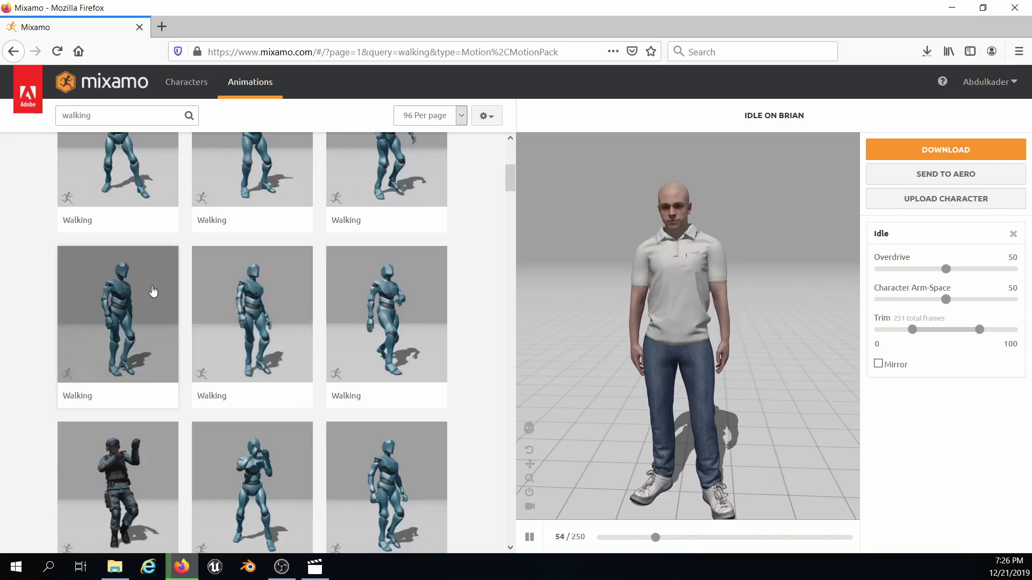
{"action": "left_click", "coordinate": [152, 291]}
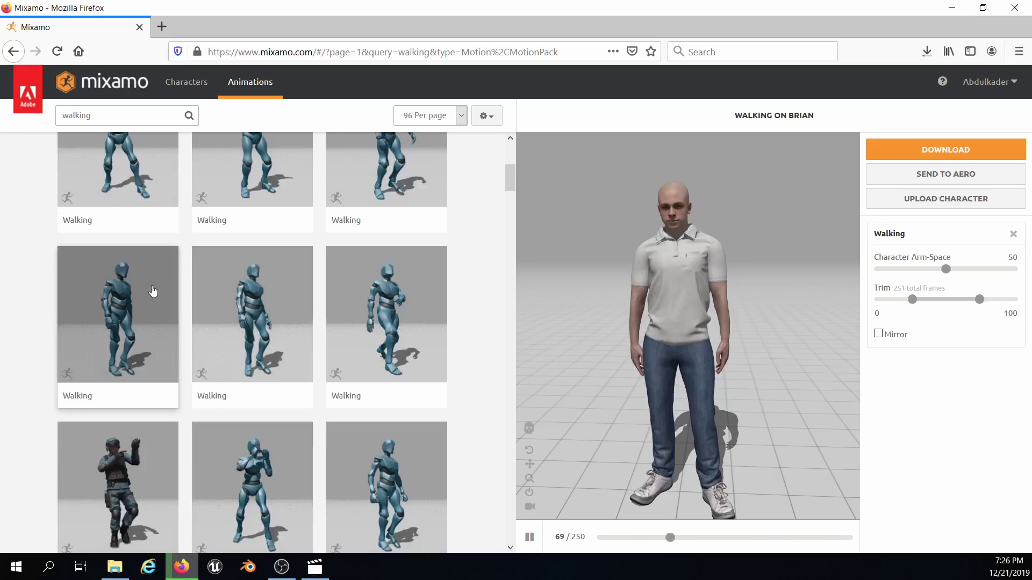
{"action": "left_click", "coordinate": [352, 315]}
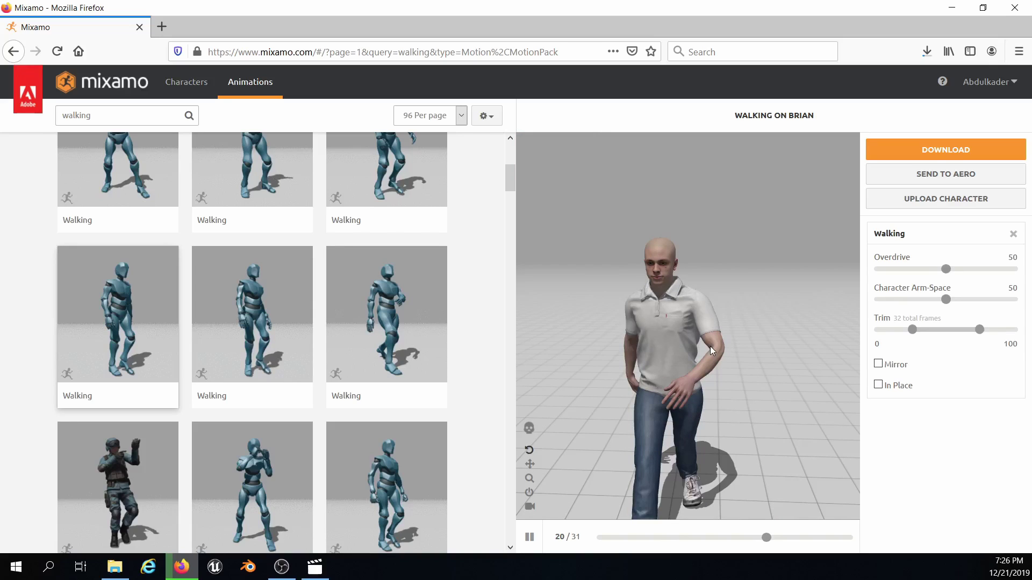
- Enable In Place for the Walking animation and inspect Brian's walk from different angles in the preview
{"action": "left_click", "coordinate": [880, 385]}
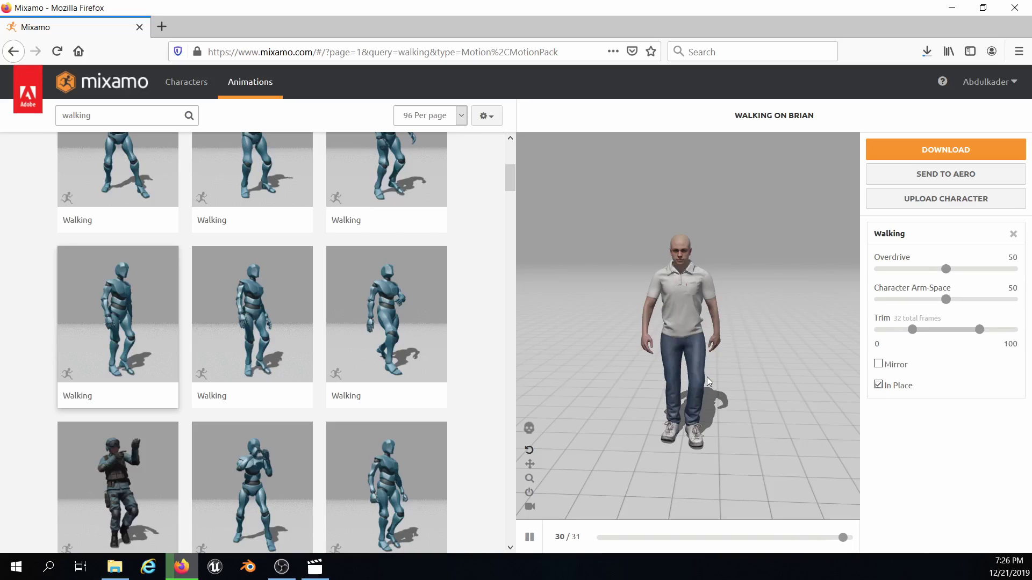
{"action": "left_click_drag", "start_coordinate": [710, 373], "coordinate": [672, 375]}
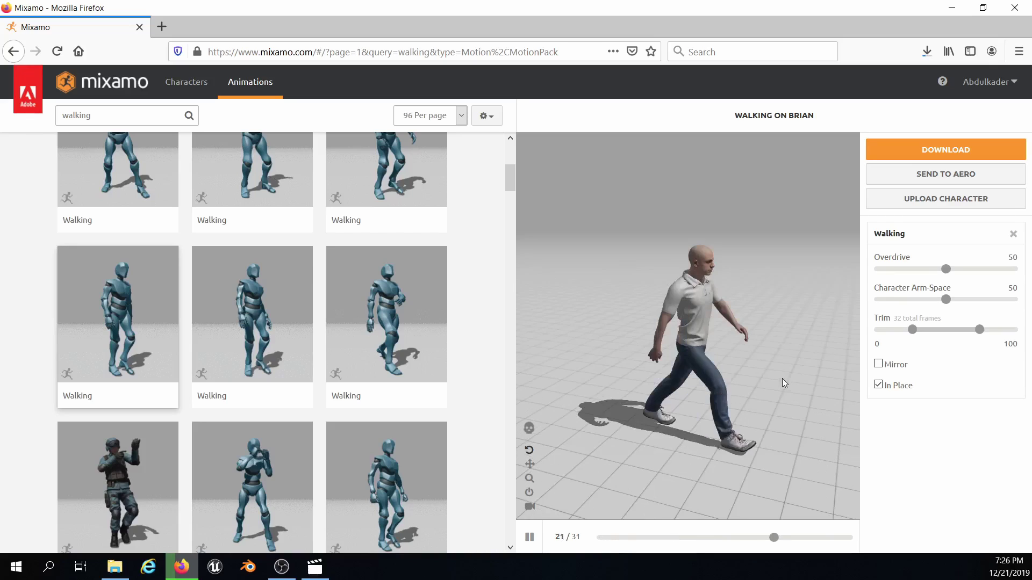
{"action": "left_click_drag", "start_coordinate": [649, 377], "coordinate": [749, 371]}
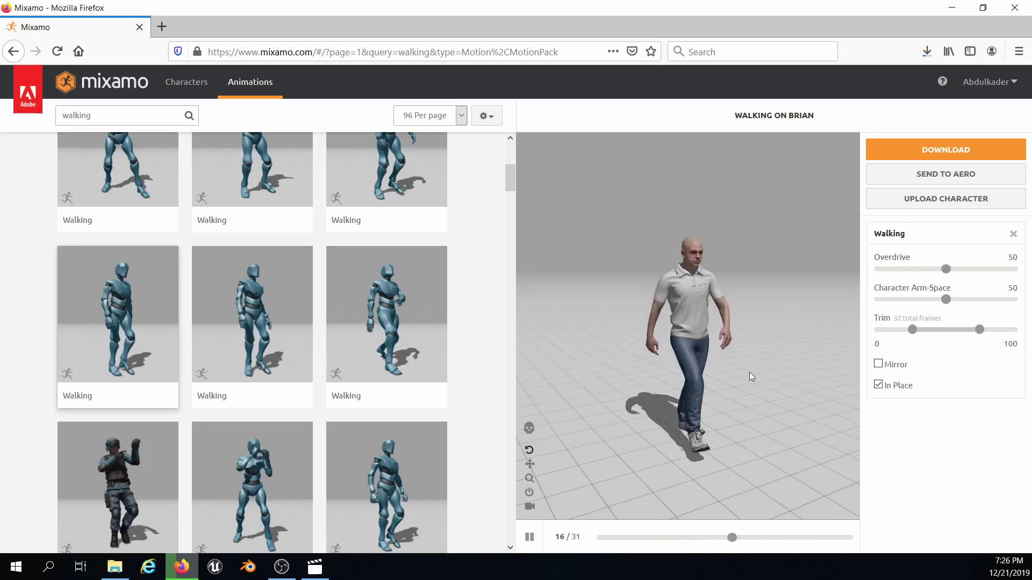
- Download the Walking animation as FBX(.fbx), Without Skin, at 30 frames per second with keyframe reduction none, and save Walking.fbx
{"action": "left_click", "coordinate": [924, 152]}
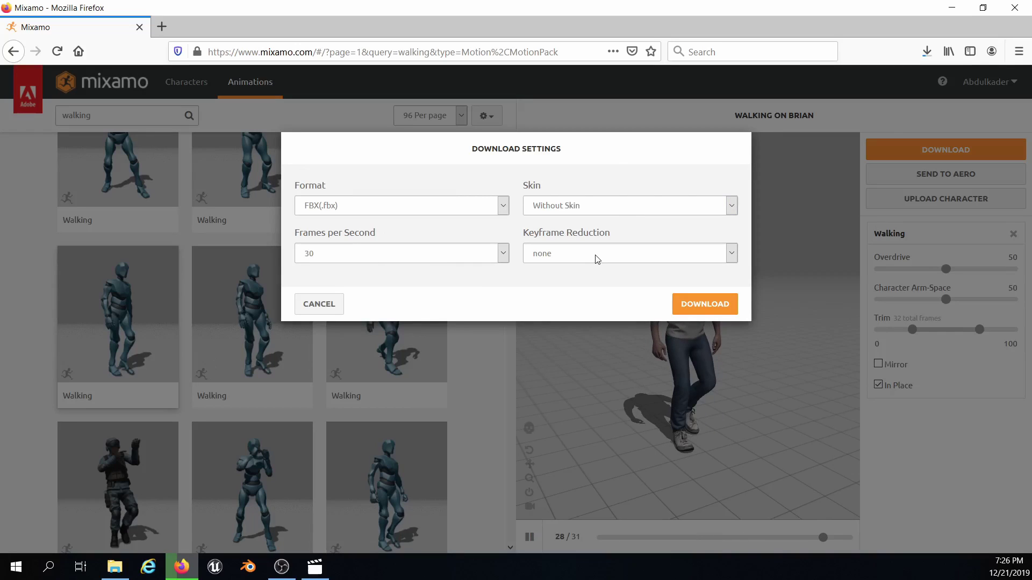
{"action": "left_click", "coordinate": [694, 304]}
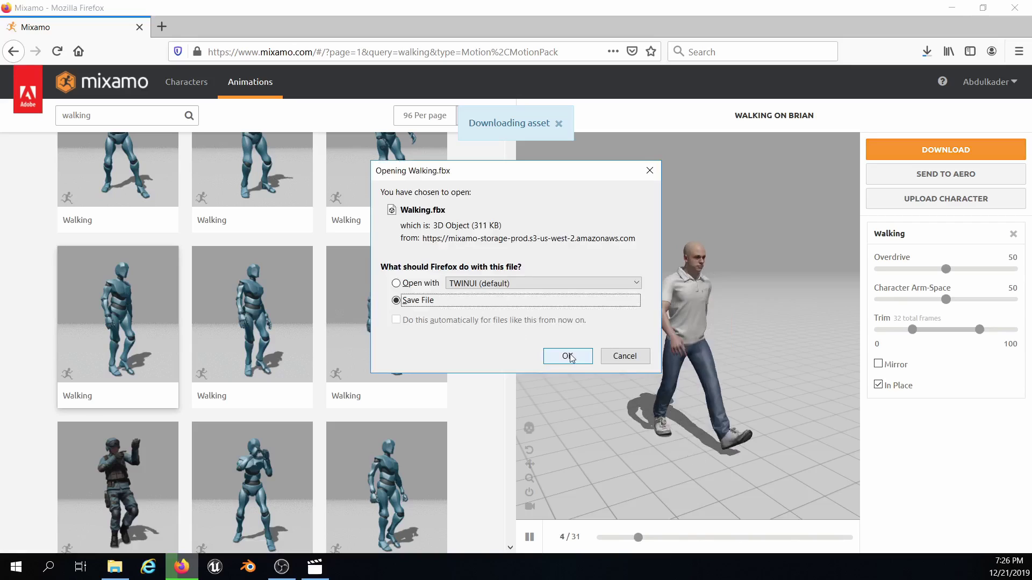
{"action": "left_click", "coordinate": [569, 356]}
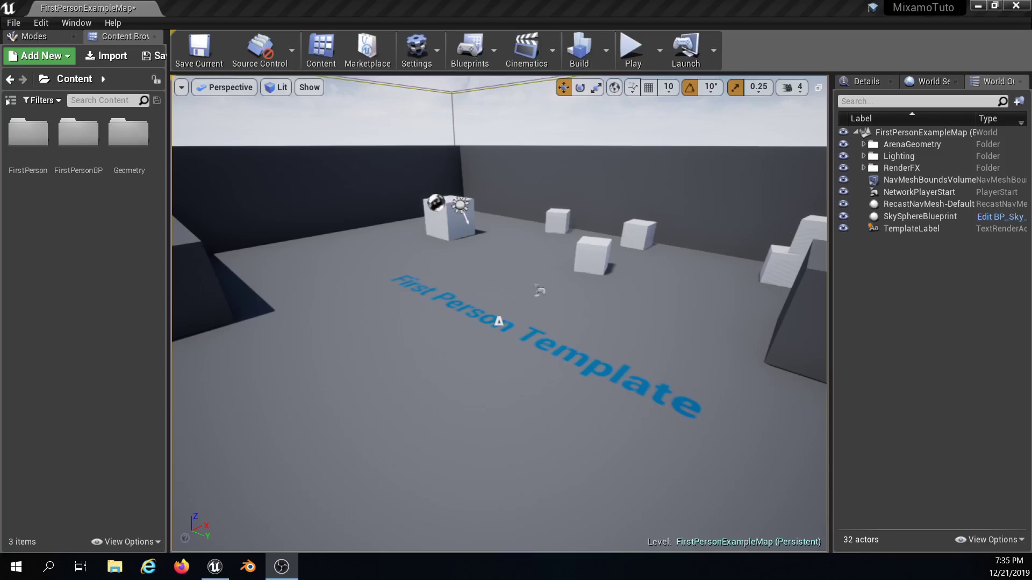
- Switch to Unreal Editor and import Brian.fbx into the Content folder as a skeletal mesh with Skeleton set to None and Import Animations enabled
{"action": "key", "text": "alt+Tab"}
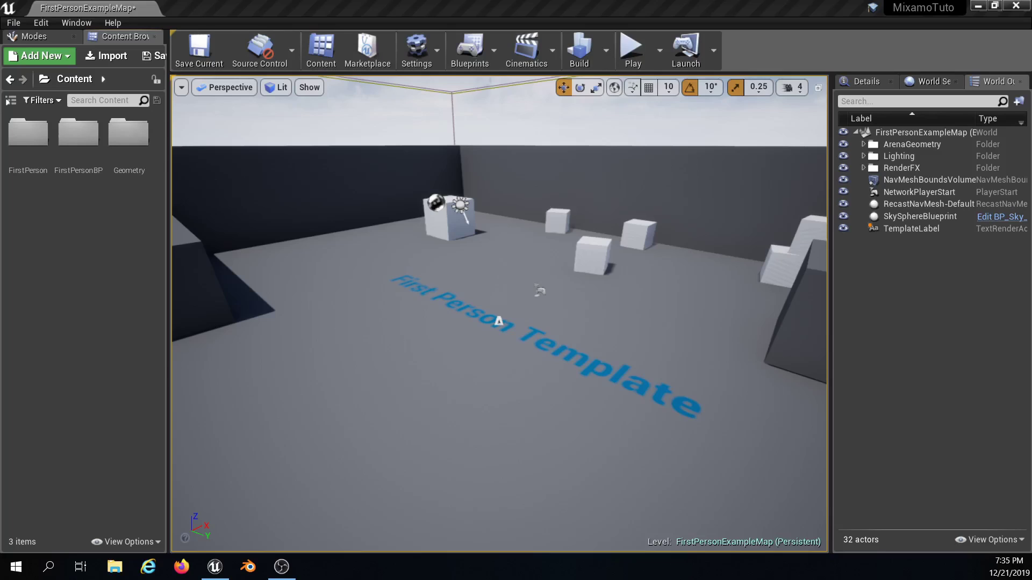
{"action": "left_click_drag", "start_coordinate": [93, 147], "coordinate": [91, 236]}
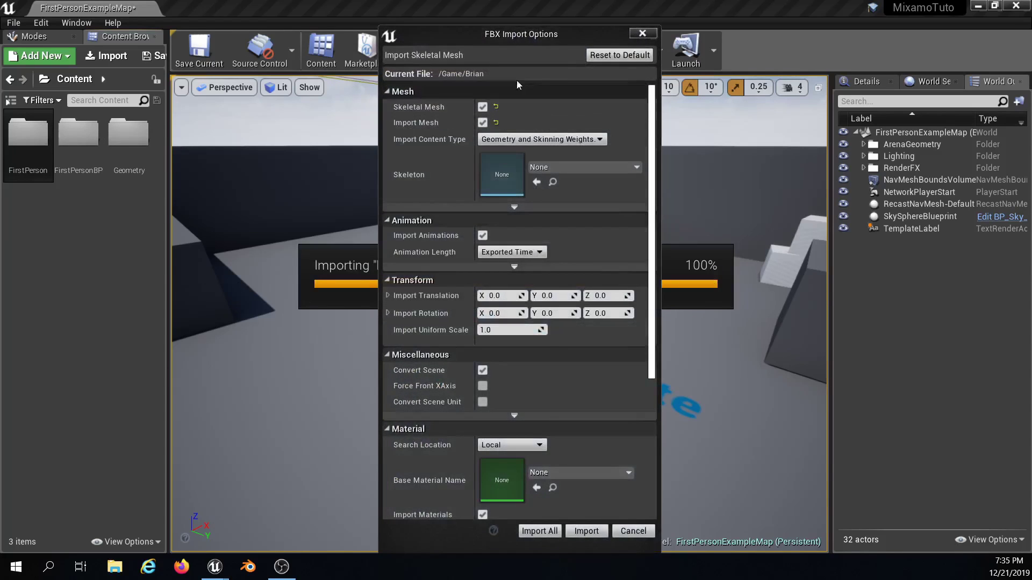
{"action": "left_click", "coordinate": [586, 531]}
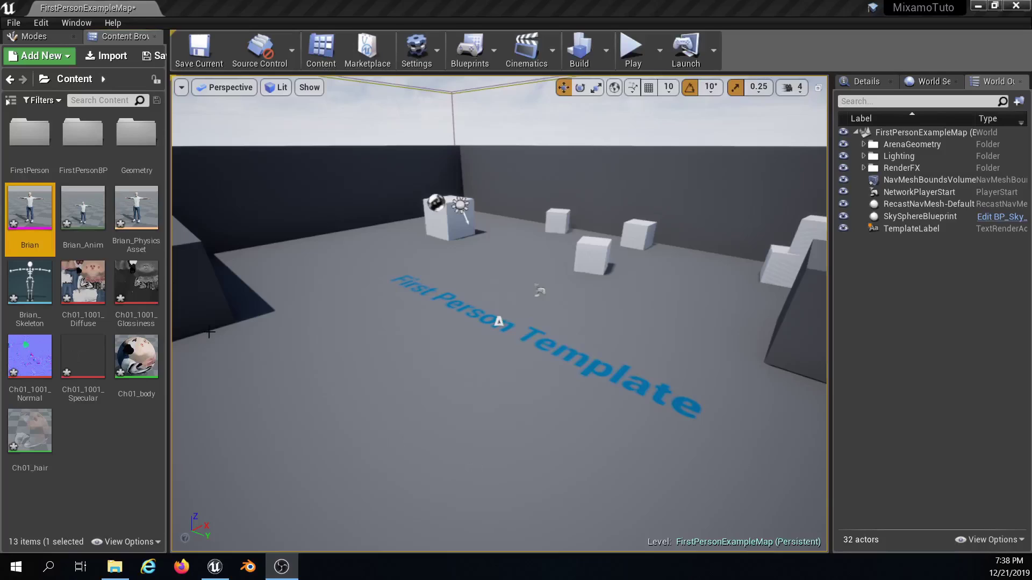
- Create a new folder named Brian in the Content folder
{"action": "left_click", "coordinate": [104, 431]}
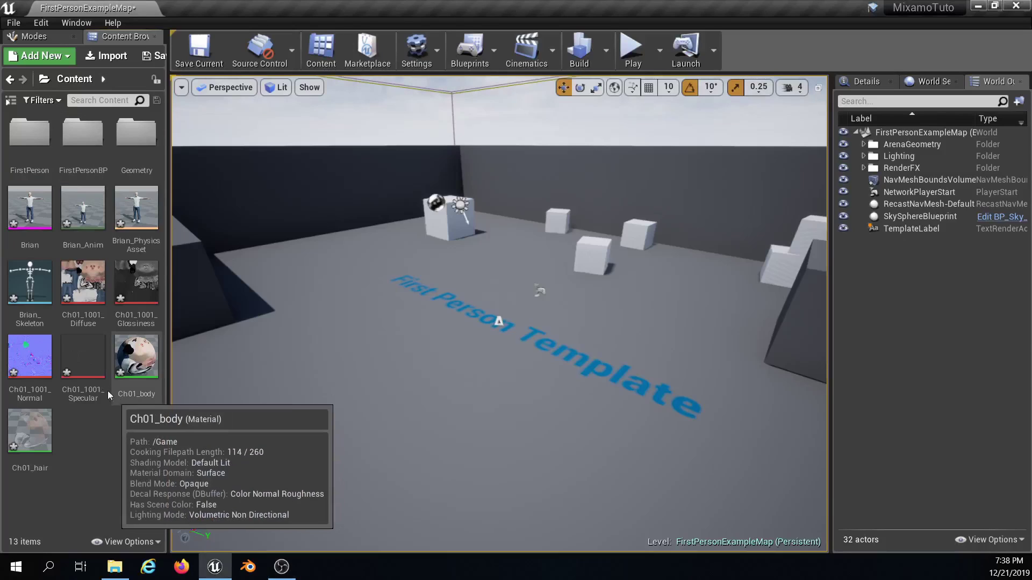
{"action": "right_click", "coordinate": [93, 424]}
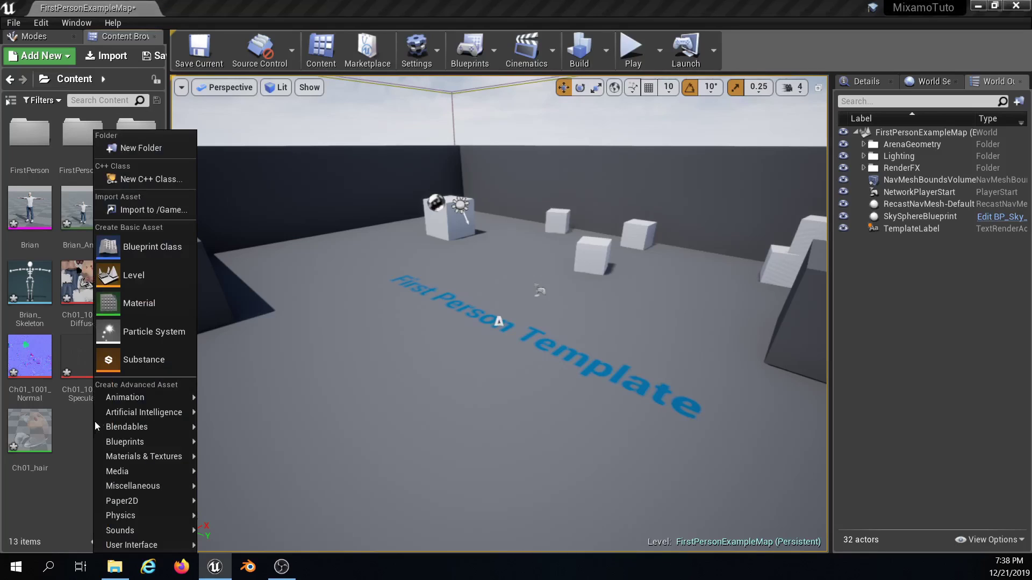
{"action": "left_click", "coordinate": [154, 150]}
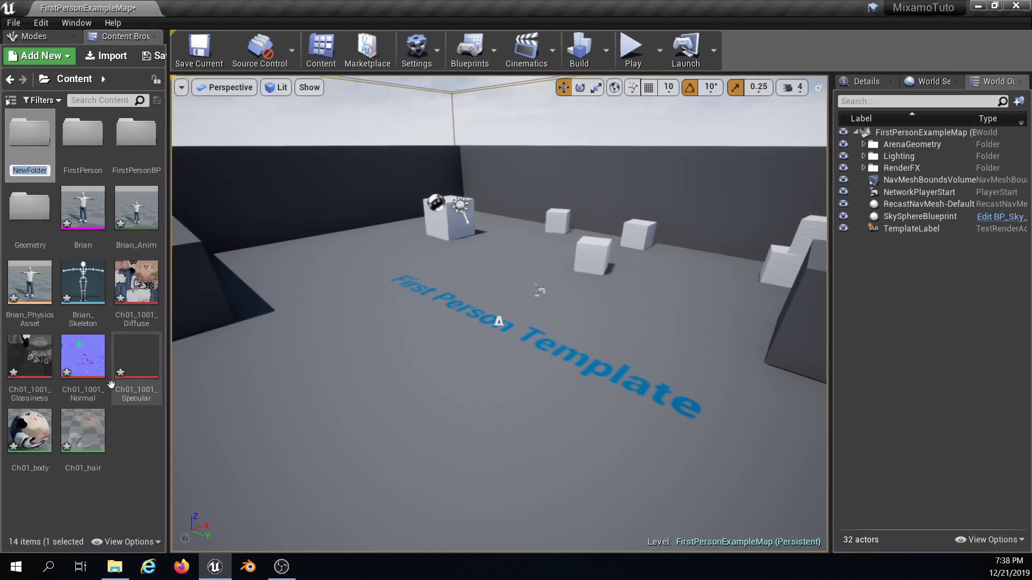
{"action": "type", "text": "Brian"}
{"action": "key", "text": "Return"}
- Move all the imported Brian assets, from the Brian mesh through Ch01_hair, into the Brian folder
{"action": "left_click", "coordinate": [85, 225]}
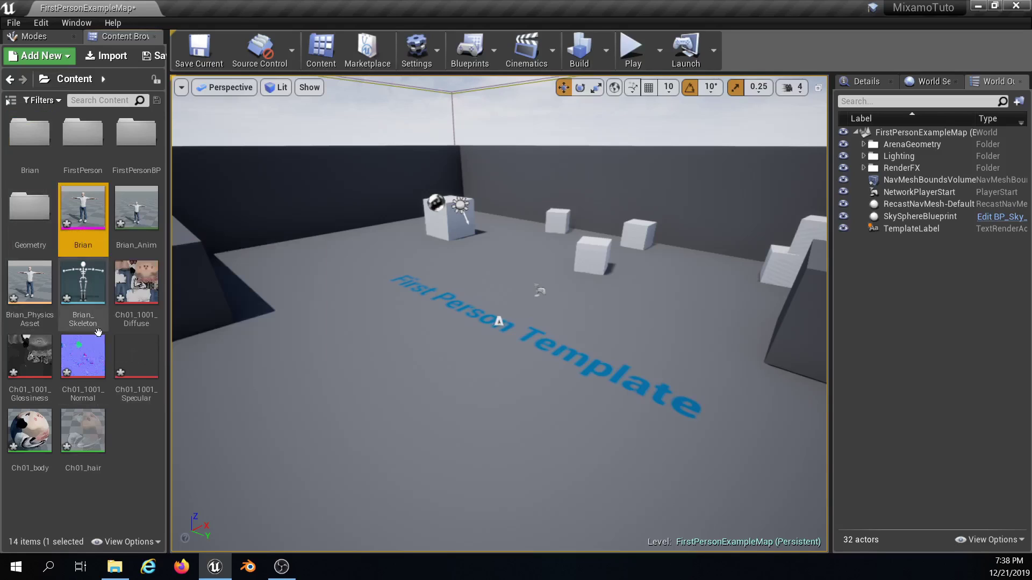
{"action": "left_click", "coordinate": [100, 439], "text": "shift"}
{"action": "left_click_drag", "start_coordinate": [86, 221], "coordinate": [33, 144]}
{"action": "left_click", "coordinate": [57, 173]}
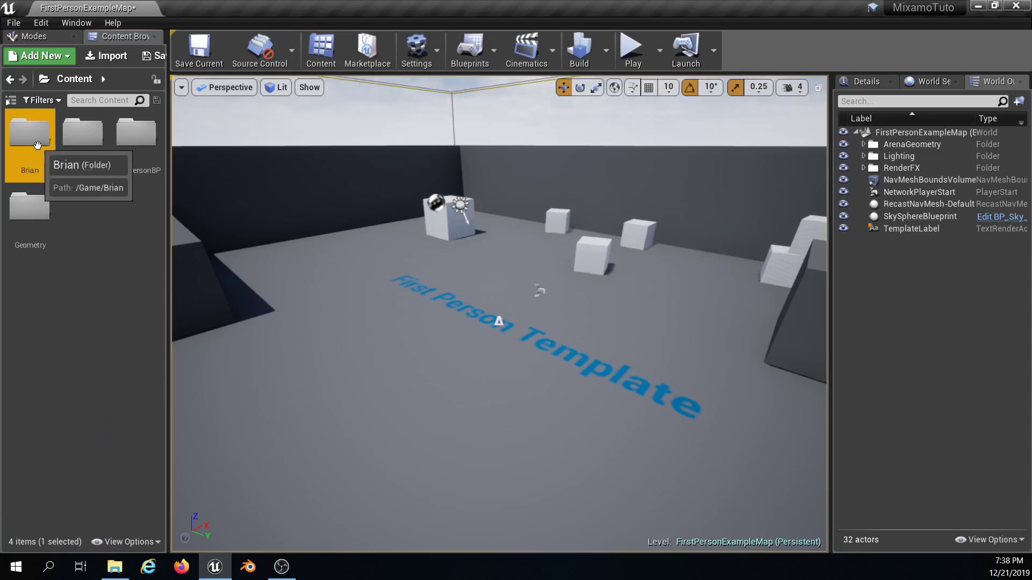
- Open the Brian folder and create a subfolder named BrianStuff in it
{"action": "double_click", "coordinate": [32, 137]}
{"action": "right_click", "coordinate": [113, 354]}
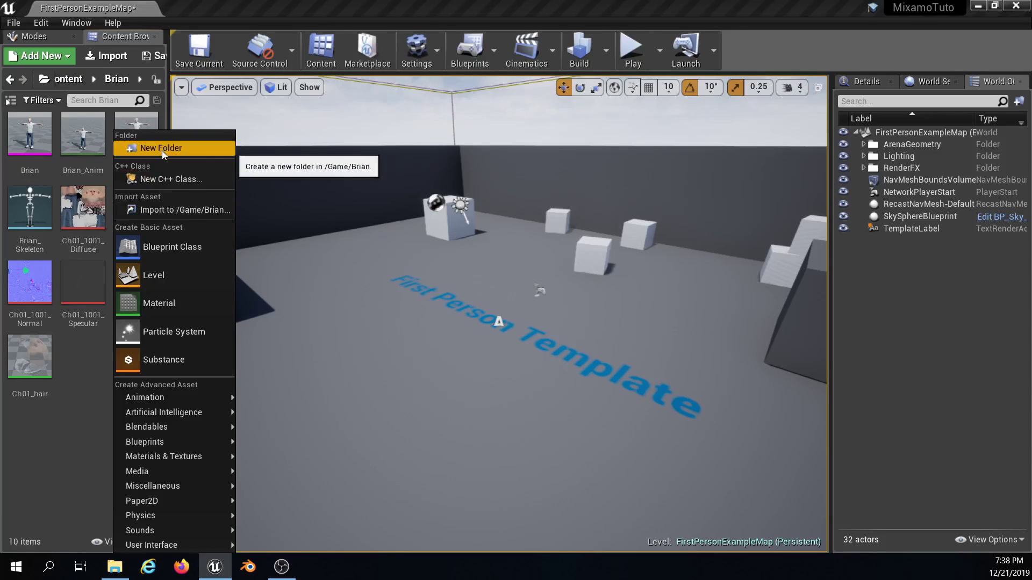
{"action": "left_click", "coordinate": [161, 148]}
{"action": "type", "text": "BrianStuff"}
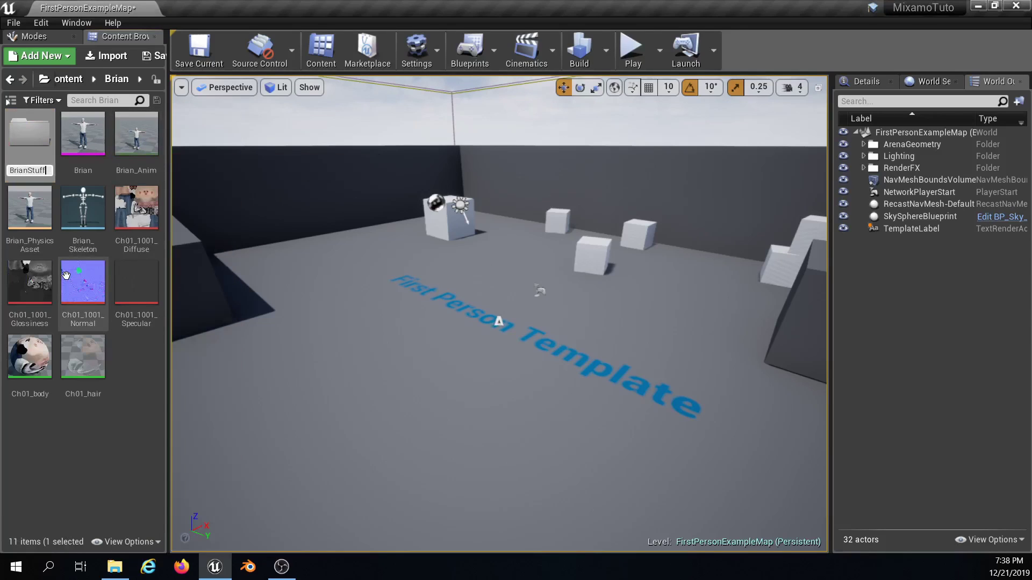
{"action": "key", "text": "Return"}
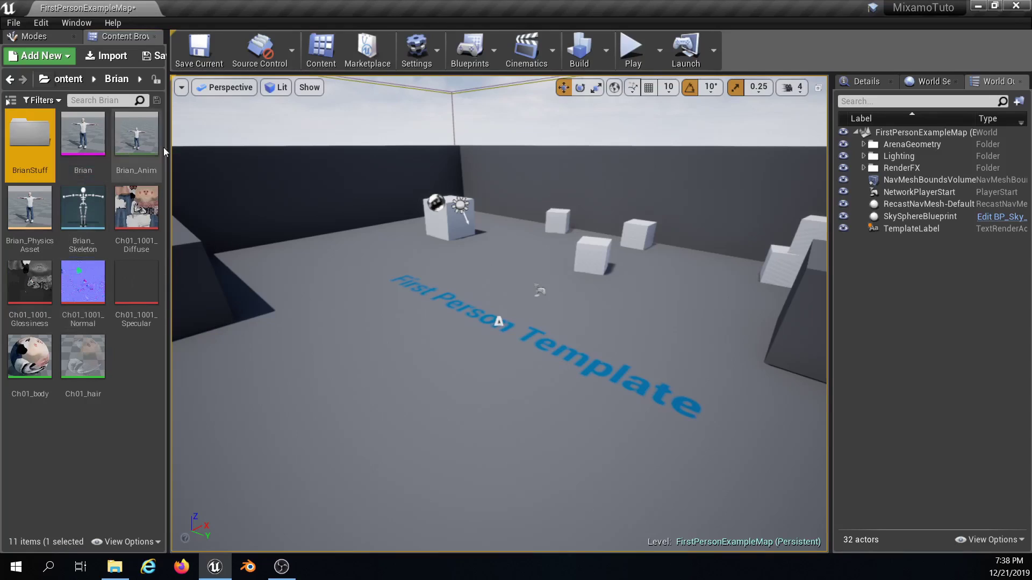
- Move every asset except the Brian skeletal mesh, from Brian_Anim through Ch01_hair, into the BrianStuff folder
{"action": "left_click", "coordinate": [135, 134]}
{"action": "left_click", "coordinate": [79, 386], "text": "shift"}
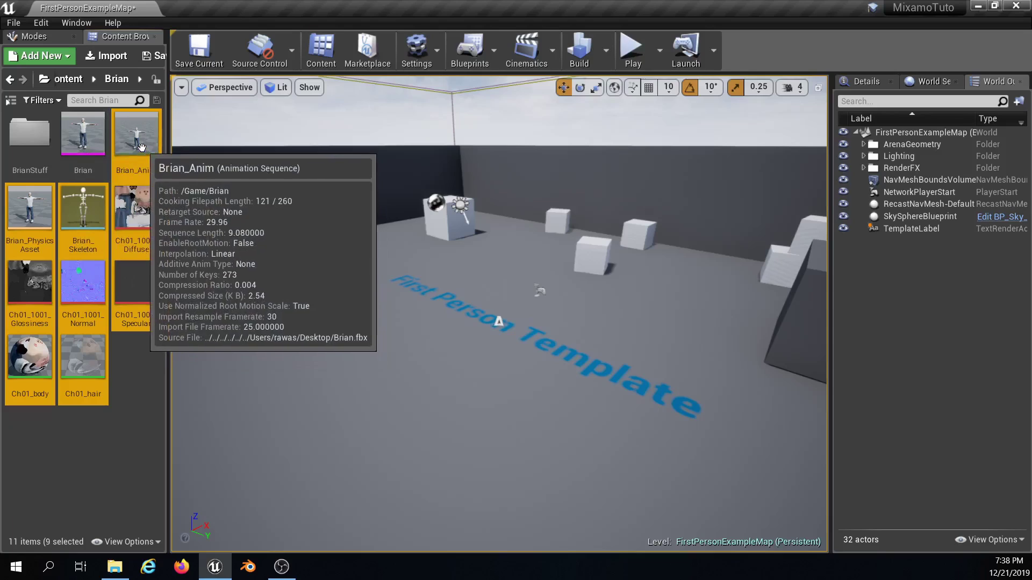
{"action": "left_click_drag", "start_coordinate": [136, 137], "coordinate": [36, 141]}
{"action": "left_click", "coordinate": [72, 175]}
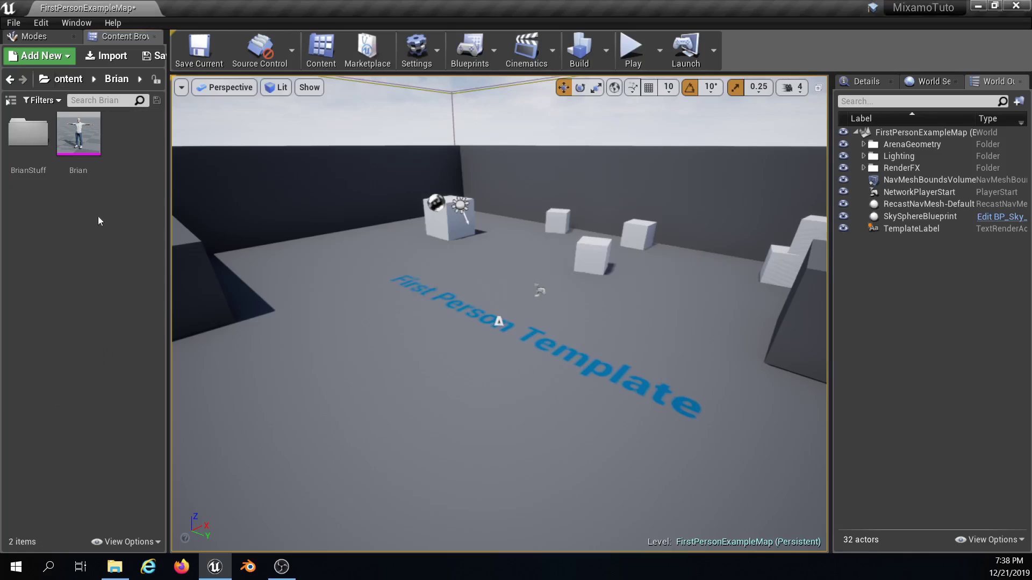
- Open the Brian skeletal mesh in a maximized editor window and examine the character's body, face and materials
{"action": "double_click", "coordinate": [79, 137]}
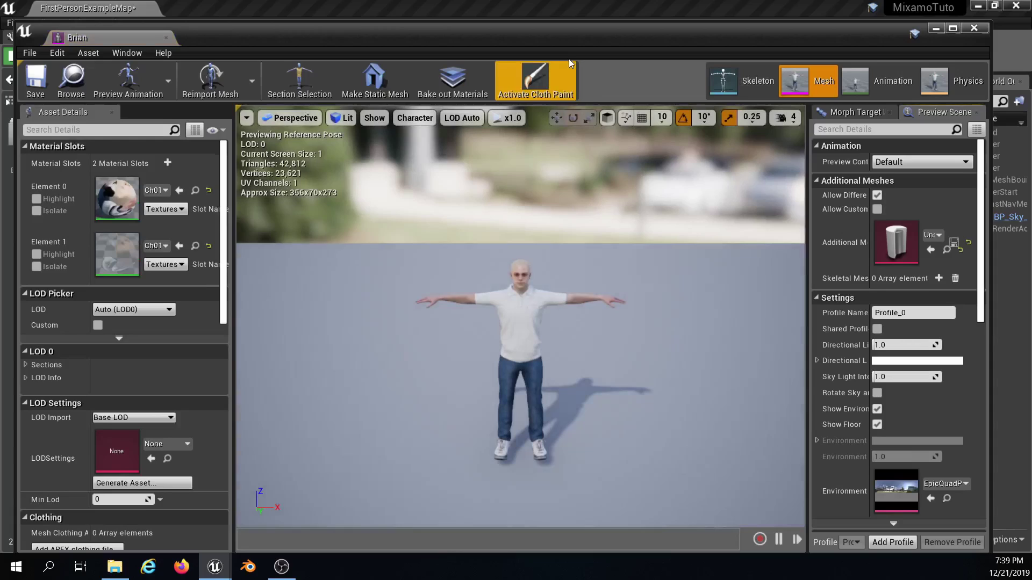
{"action": "double_click", "coordinate": [569, 40]}
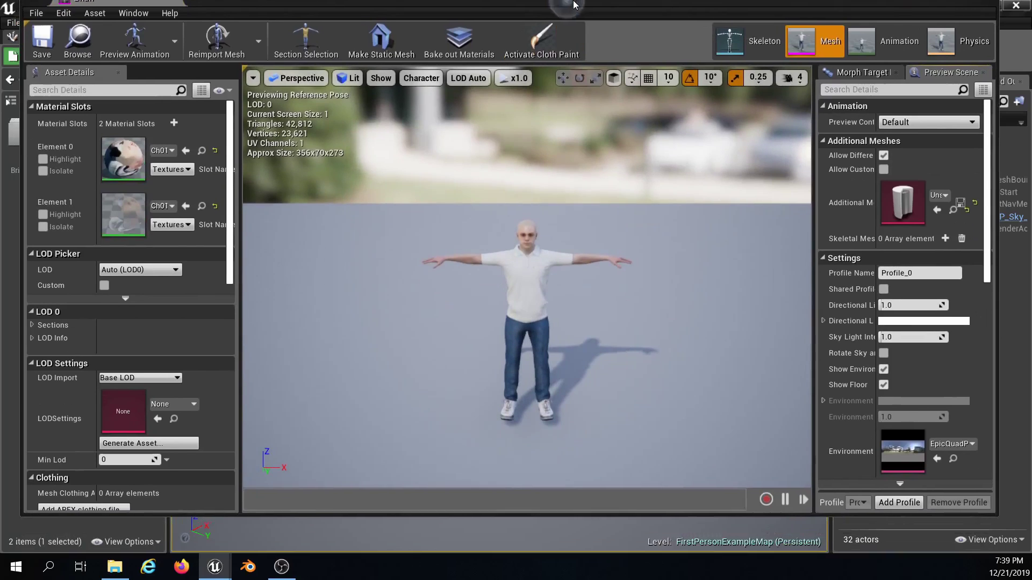
{"action": "scroll", "coordinate": [530, 347], "scroll_direction": "up", "scroll_amount": 5}
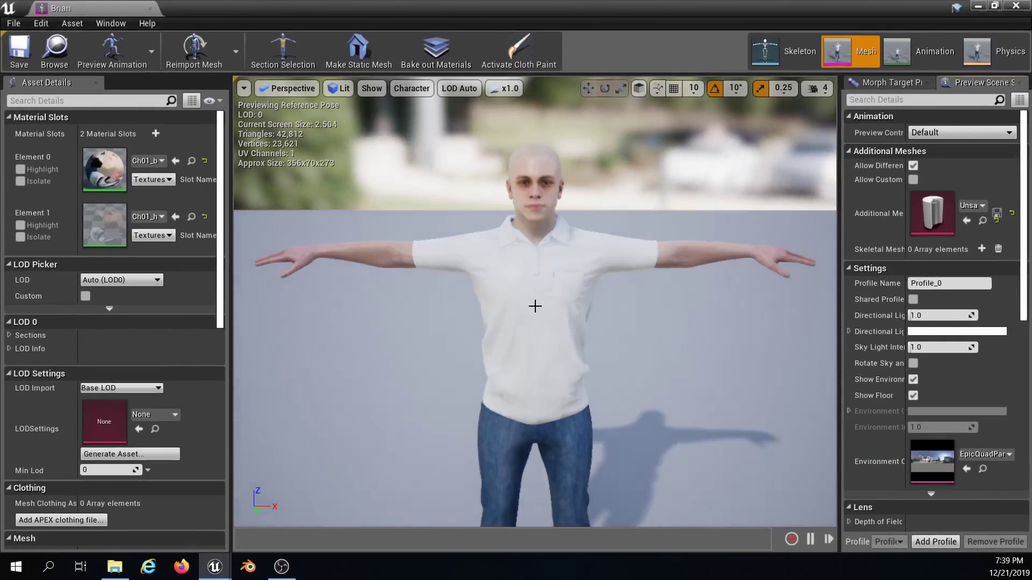
{"action": "middle_click_drag", "start_coordinate": [545, 351], "coordinate": [559, 417]}
{"action": "scroll", "coordinate": [544, 350], "scroll_direction": "down", "scroll_amount": 2}
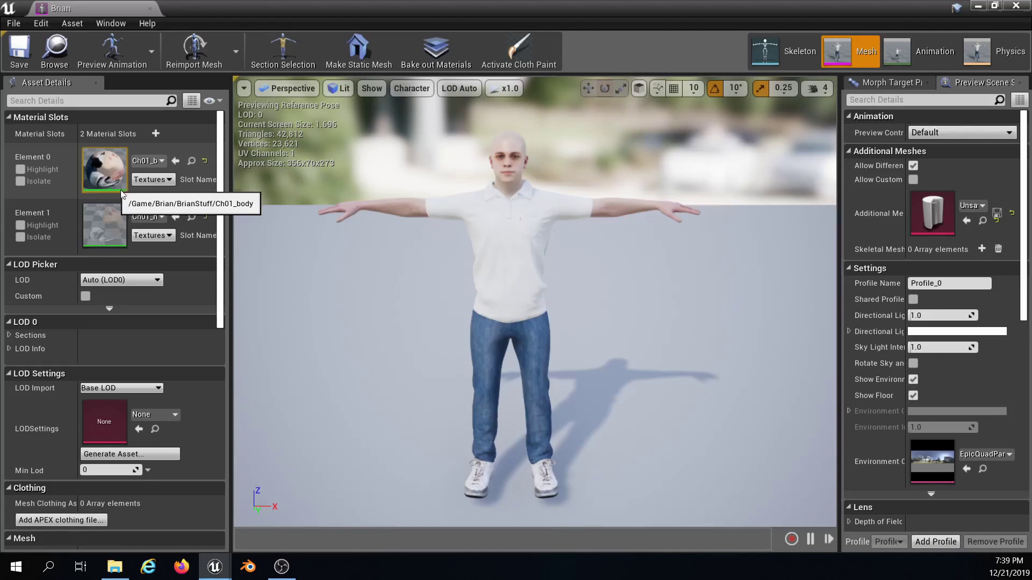
{"action": "scroll", "coordinate": [484, 180], "scroll_direction": "up", "scroll_amount": 5}
{"action": "middle_click_drag", "start_coordinate": [488, 172], "coordinate": [501, 210]}
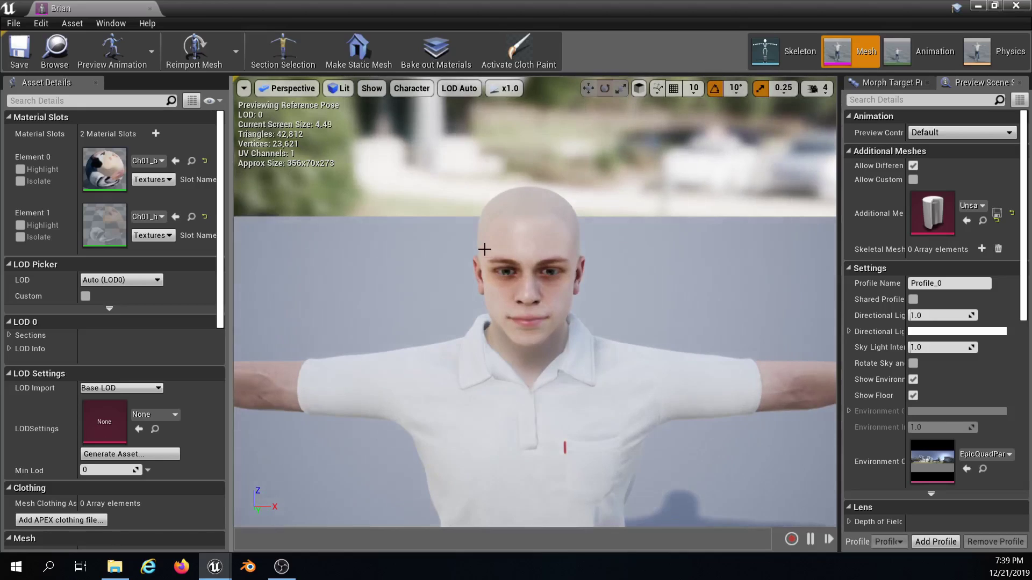
{"action": "scroll", "coordinate": [483, 246], "scroll_direction": "down", "scroll_amount": 5}
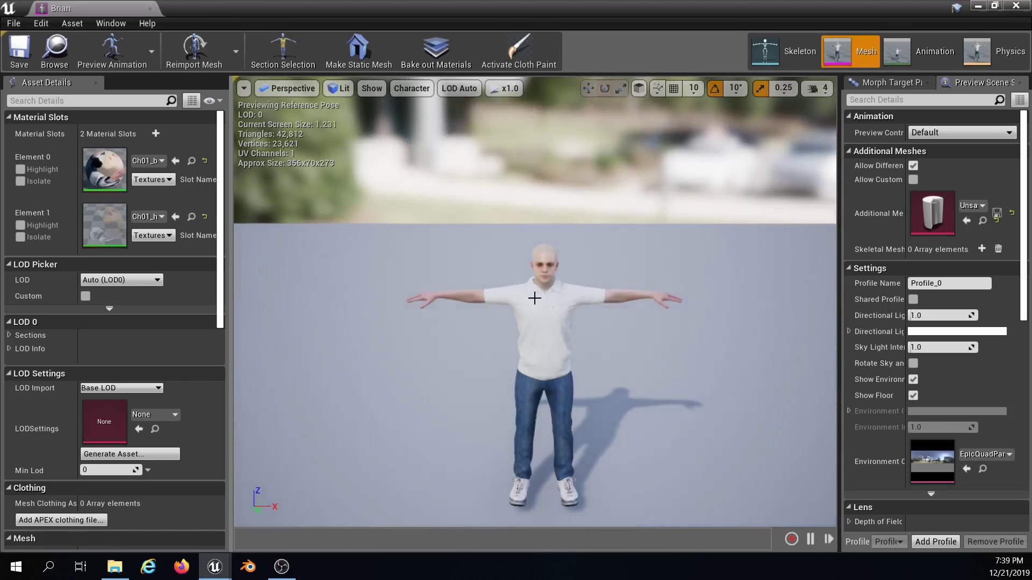
{"action": "middle_click_drag", "start_coordinate": [531, 299], "coordinate": [533, 252]}
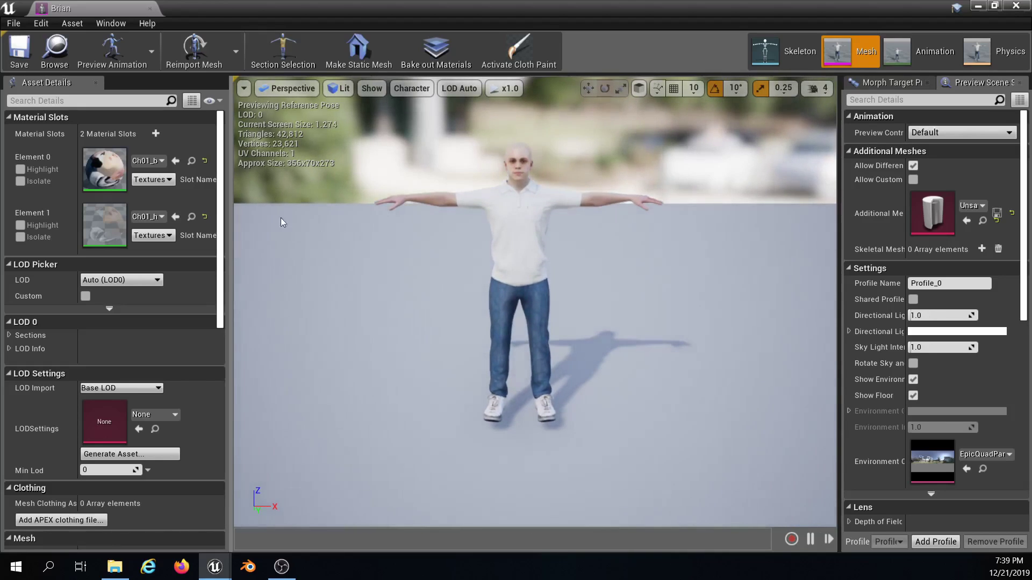
{"action": "double_click", "coordinate": [113, 171]}
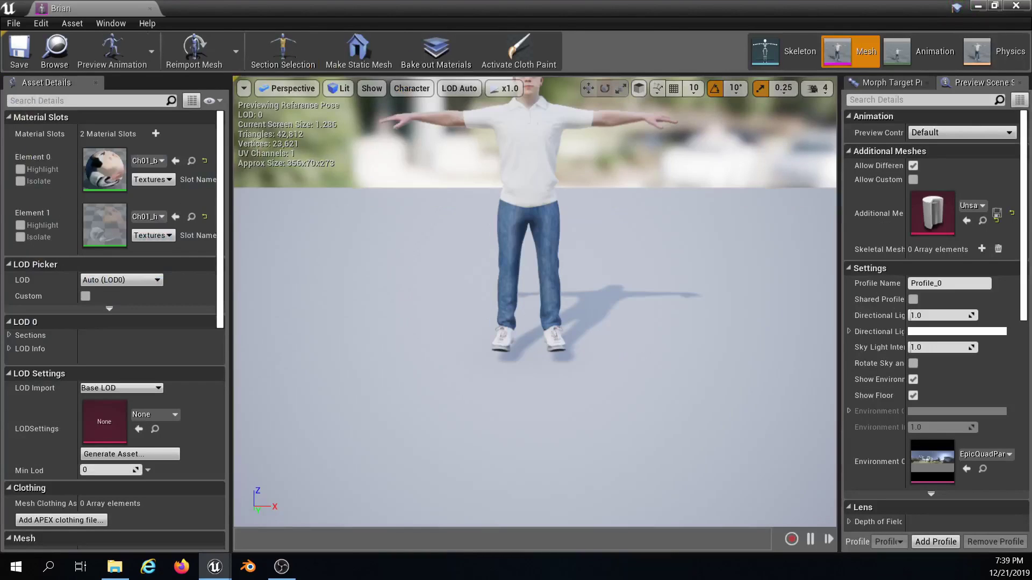
{"action": "middle_click_drag", "start_coordinate": [535, 322], "coordinate": [528, 268]}
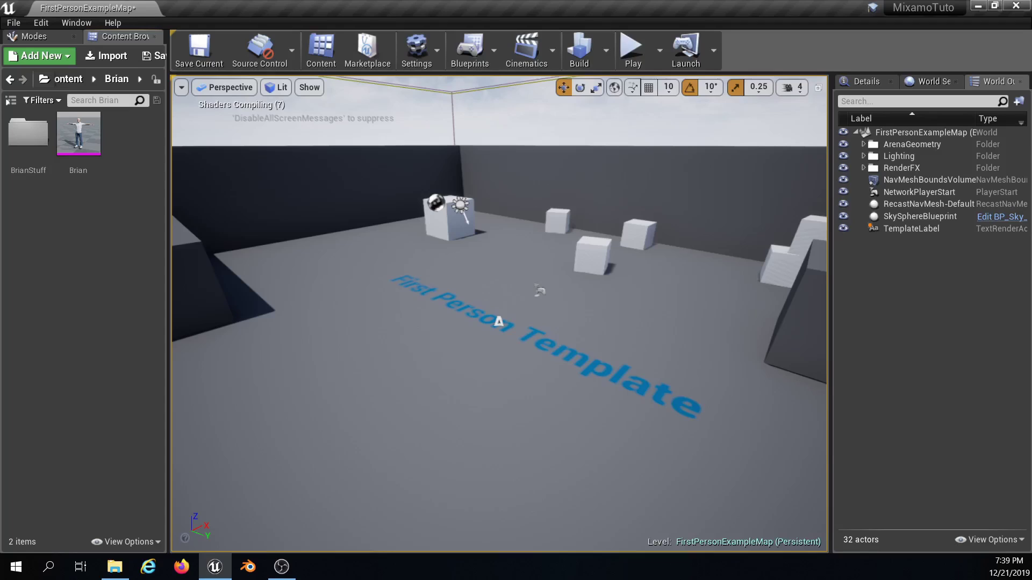
- Import the Idle and Walking animation files into the Brian folder, all using Brian_Skeleton as their skeleton
{"action": "left_click_drag", "start_coordinate": [0, 199], "coordinate": [127, 205]}
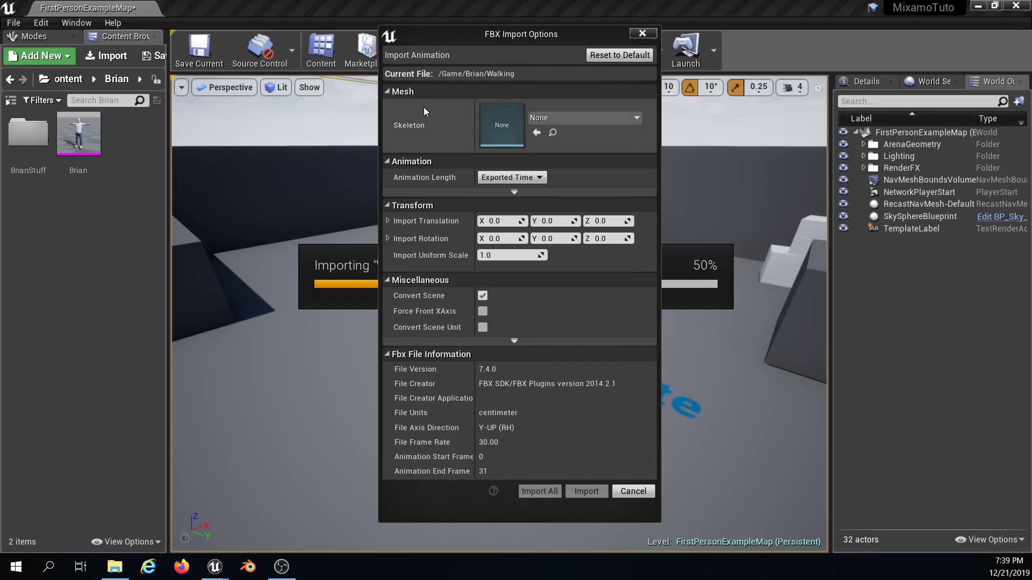
{"action": "left_click", "coordinate": [592, 117]}
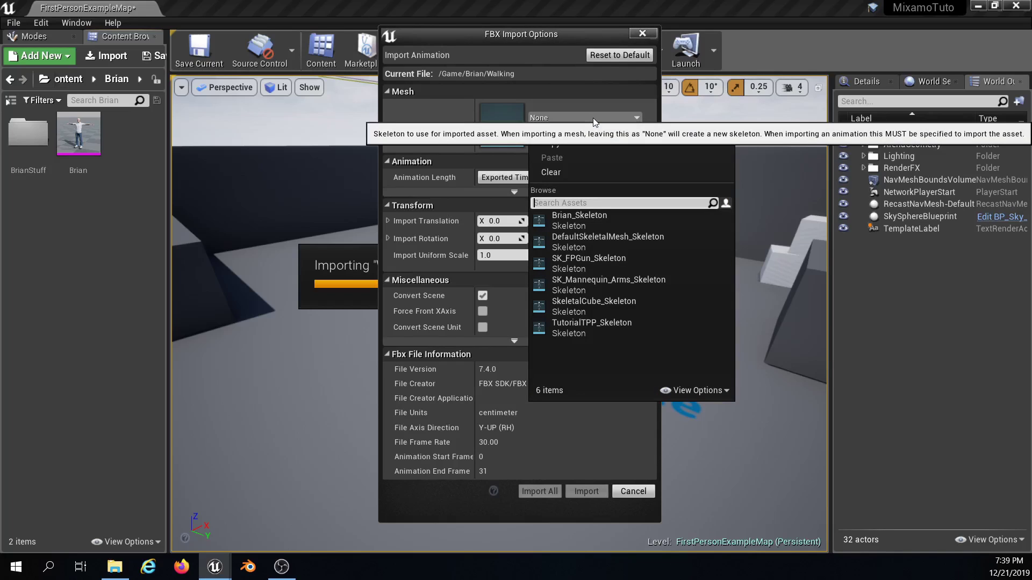
{"action": "left_click", "coordinate": [583, 219]}
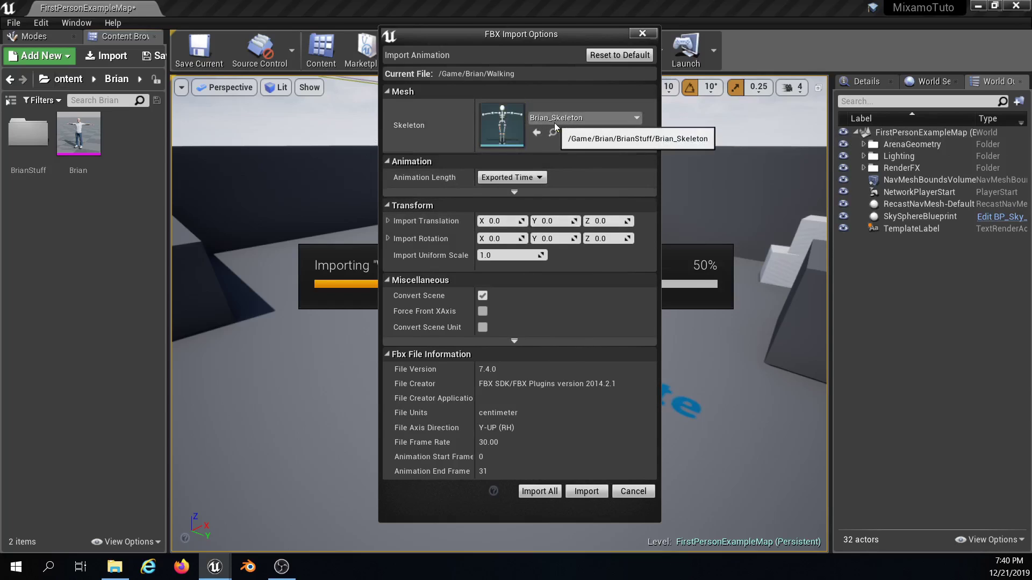
{"action": "left_click", "coordinate": [539, 491]}
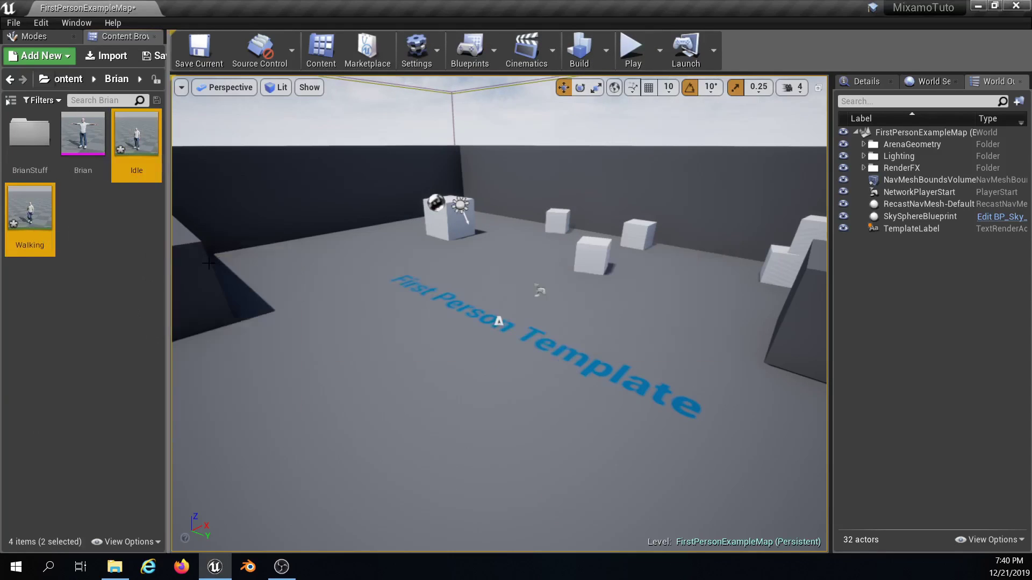
- Check the imported Idle and Walking animation sequences in the Brian folder
{"action": "mouse_move", "coordinate": [367, 288]}
{"action": "right_mouse_down"}
{"action": "mouse_move", "coordinate": [359, 275]}
{"action": "mouse_move", "coordinate": [372, 293]}
{"action": "right_mouse_up"}
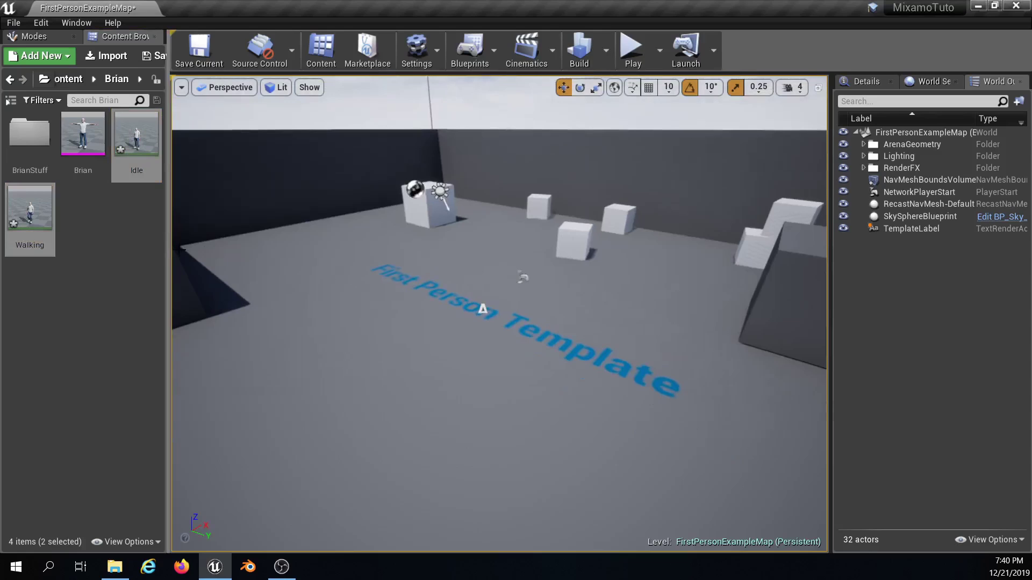
{"action": "left_click", "coordinate": [136, 135]}
{"action": "left_click", "coordinate": [33, 213]}
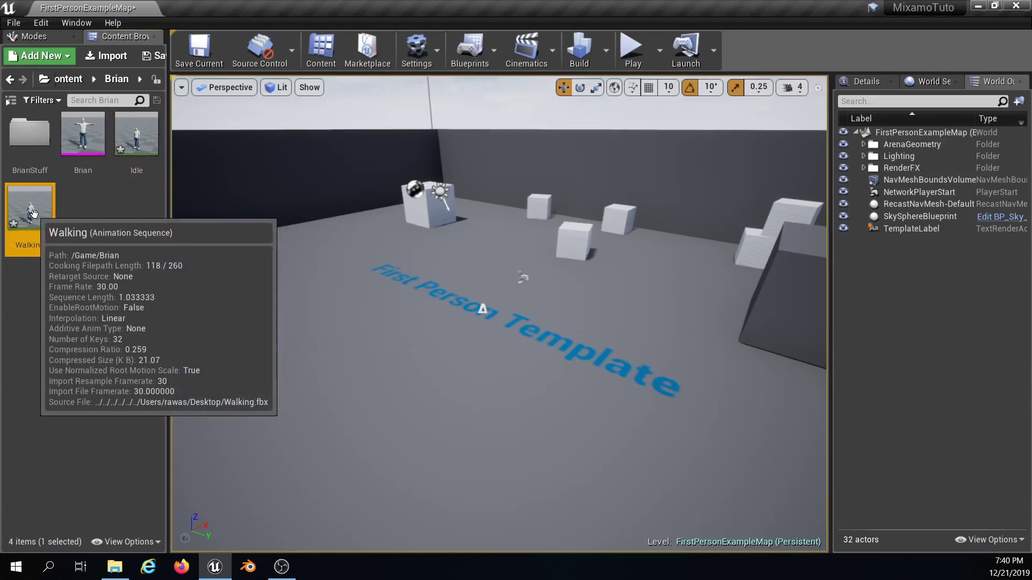
{"action": "right_click_drag", "start_coordinate": [365, 280], "coordinate": [373, 249]}
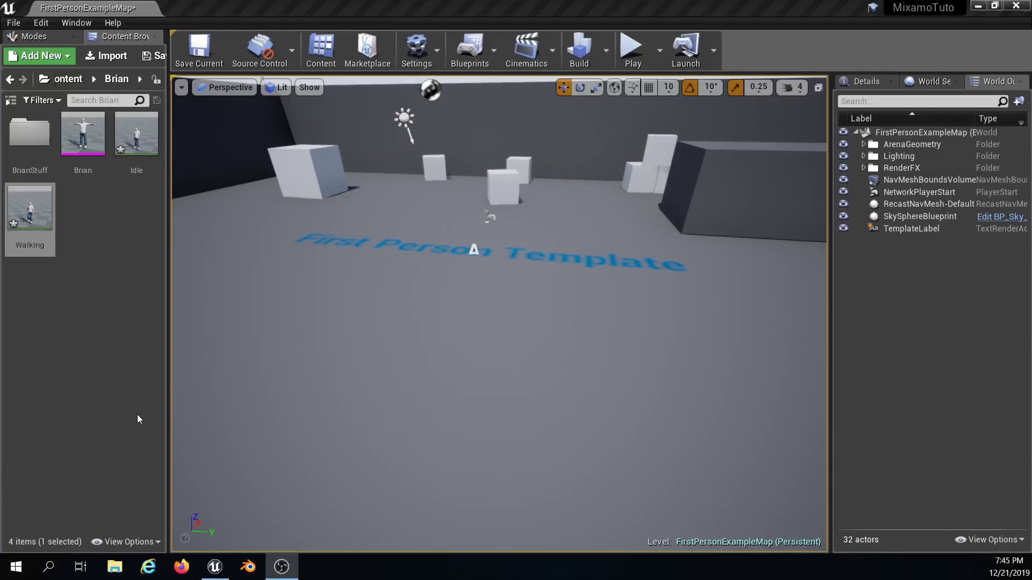
- Create a Blueprint class in the Brian folder with AIController as its parent class
{"action": "left_click", "coordinate": [111, 215]}
{"action": "right_click", "coordinate": [109, 214]}
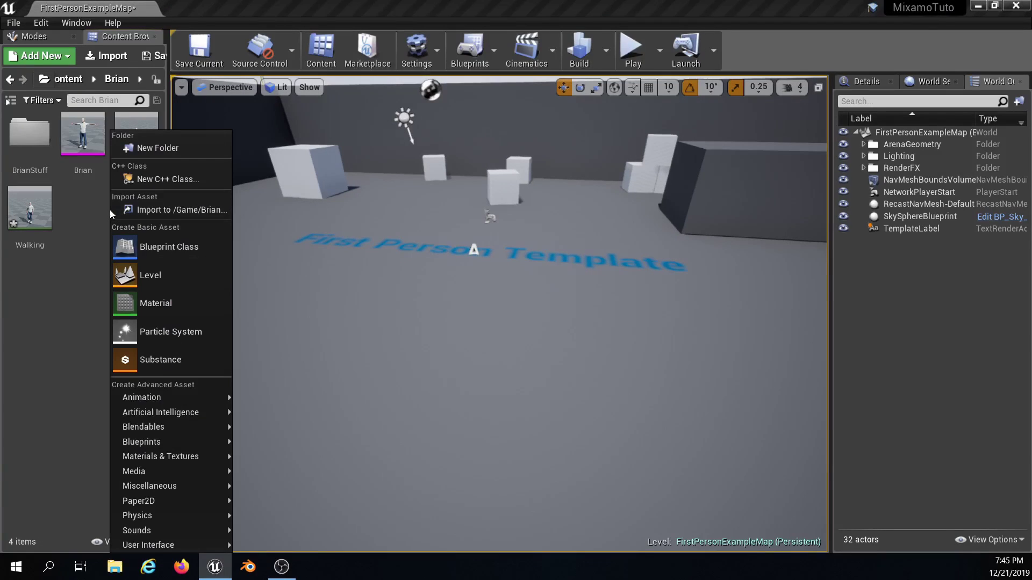
{"action": "right_click", "coordinate": [76, 186]}
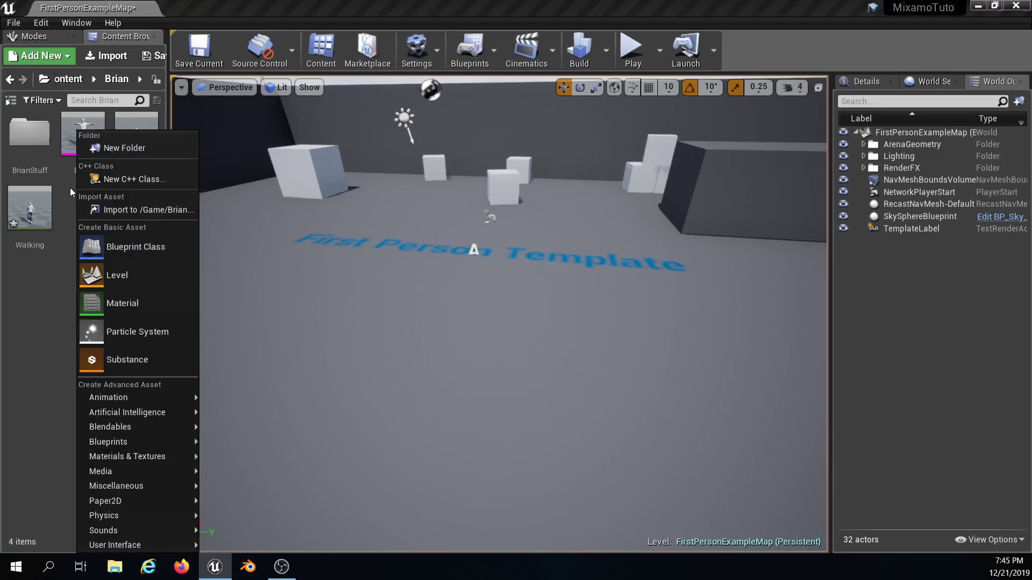
{"action": "left_click", "coordinate": [117, 245]}
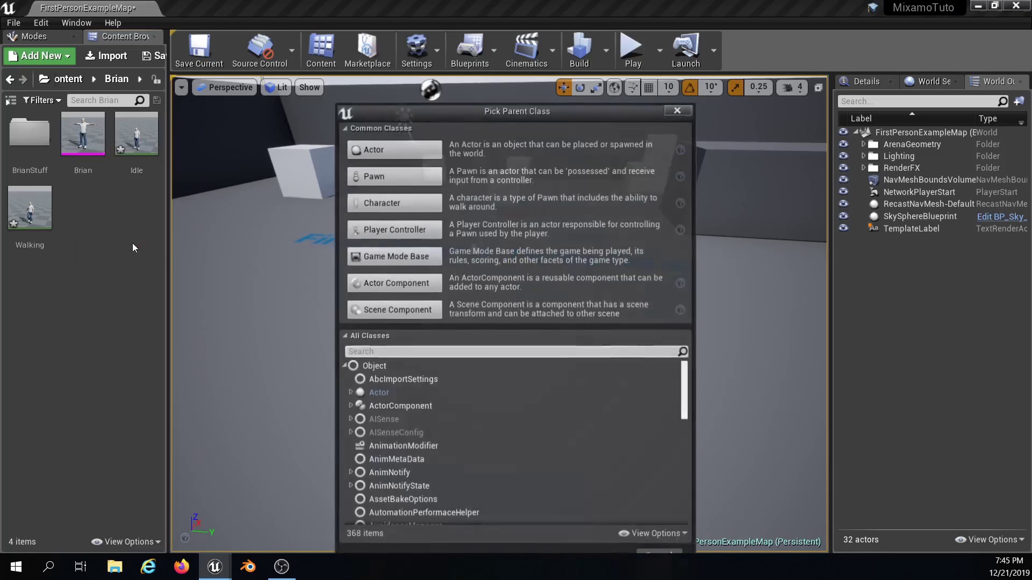
{"action": "left_click", "coordinate": [381, 336]}
{"action": "left_click", "coordinate": [382, 337]}
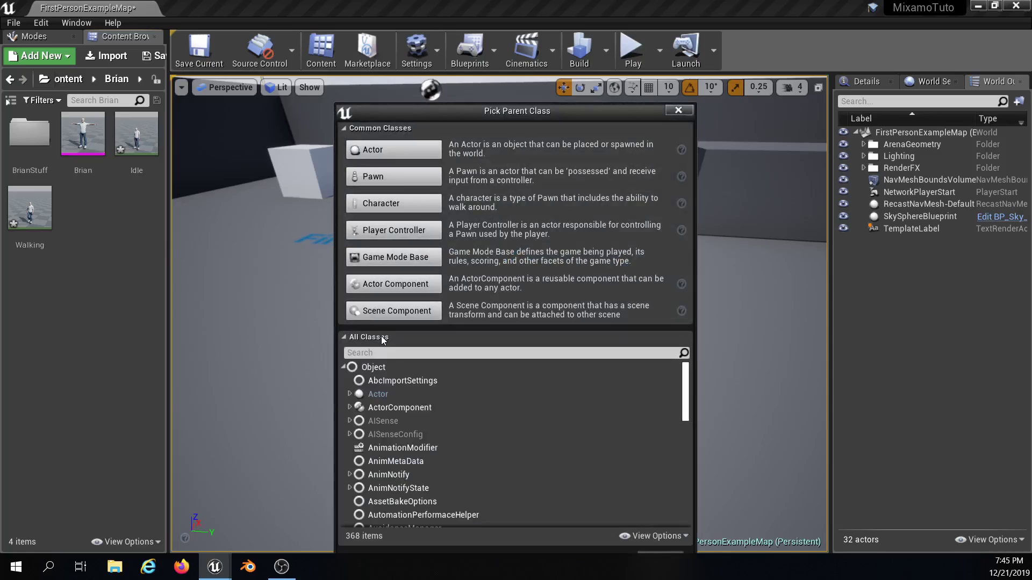
{"action": "left_click", "coordinate": [374, 353]}
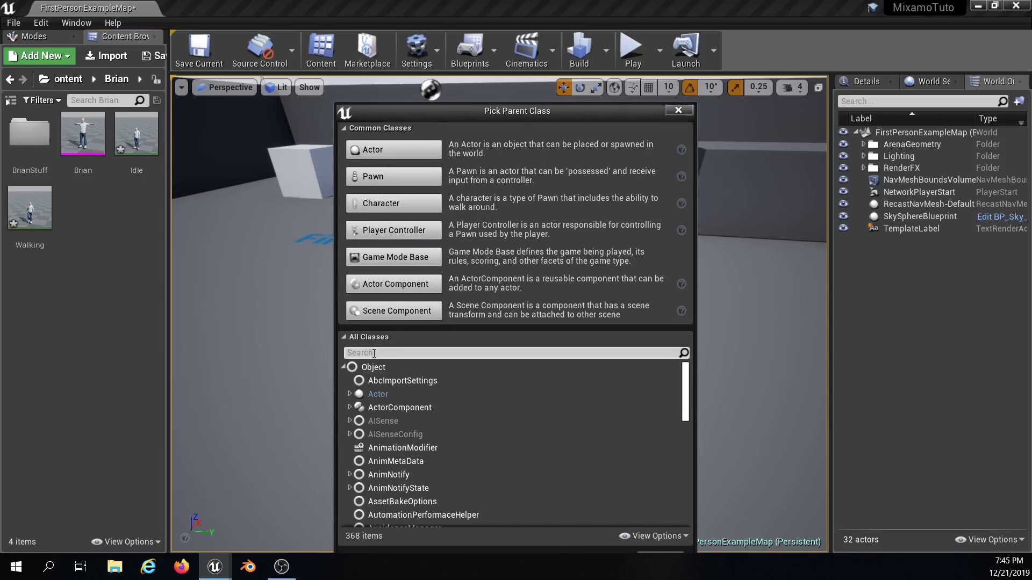
{"action": "type", "text": "ai"}
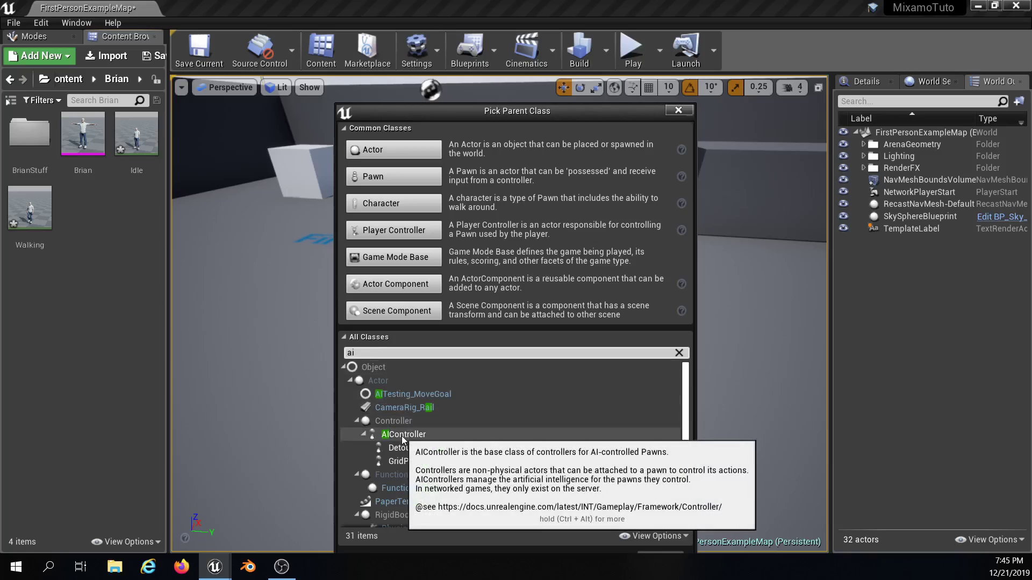
{"action": "left_click", "coordinate": [441, 435]}
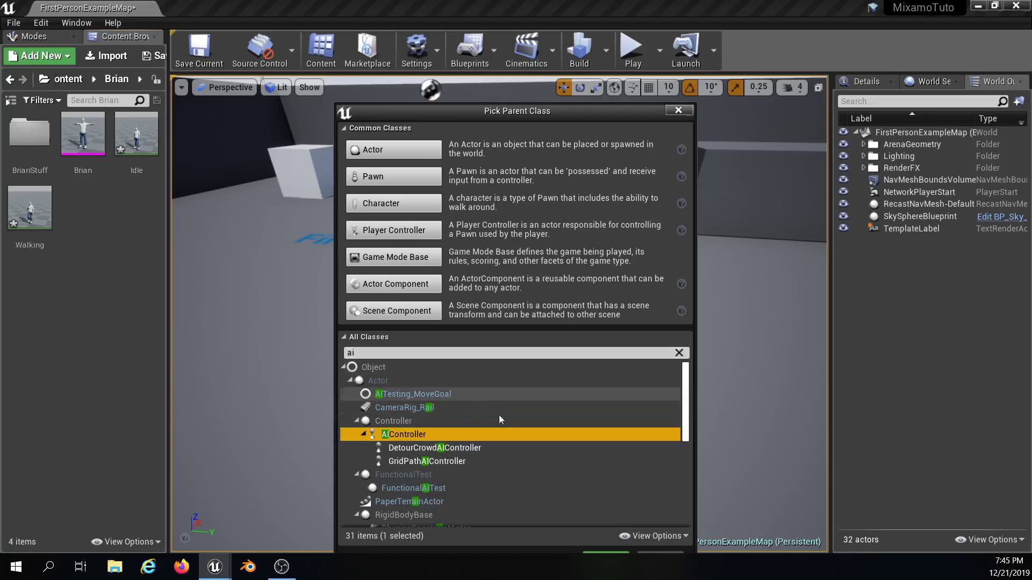
{"action": "left_click_drag", "start_coordinate": [499, 108], "coordinate": [468, 52]}
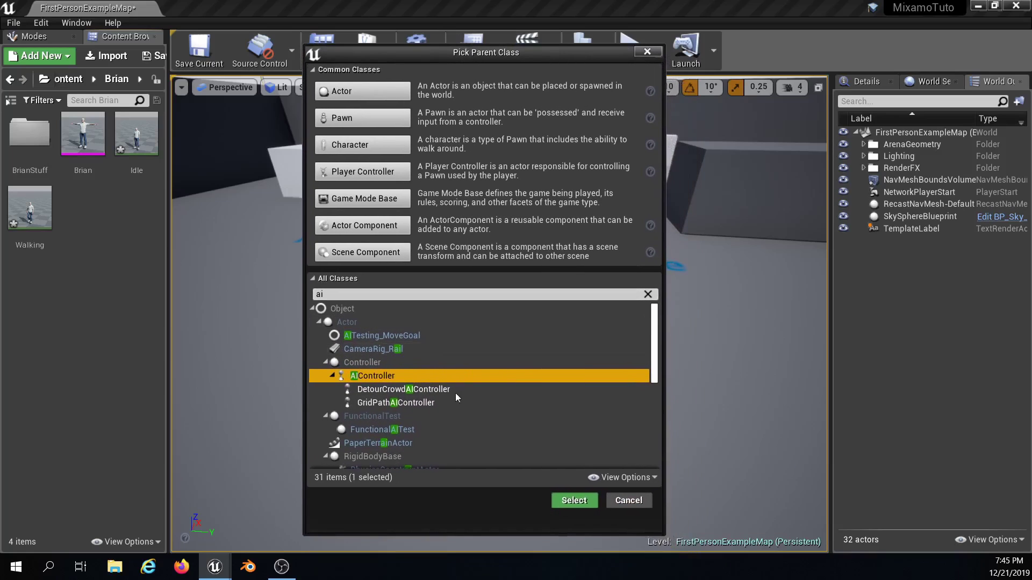
{"action": "left_click", "coordinate": [574, 501]}
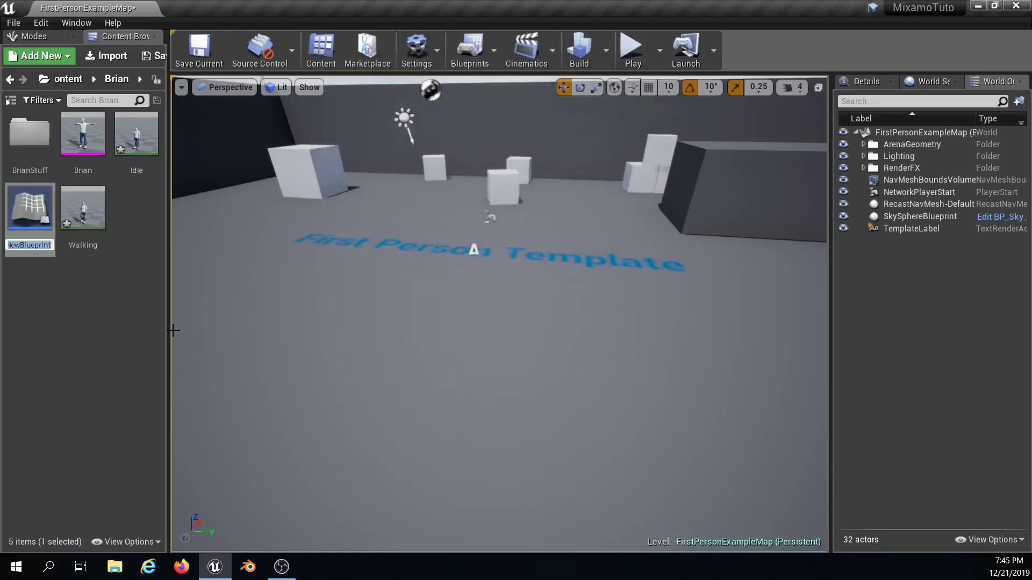
- Name the new controller Blueprint BrianAIController
{"action": "type", "text": "Brian"}
{"action": "type", "text": "AIControll"}
{"action": "type", "text": "er"}
{"action": "key", "text": "Return"}
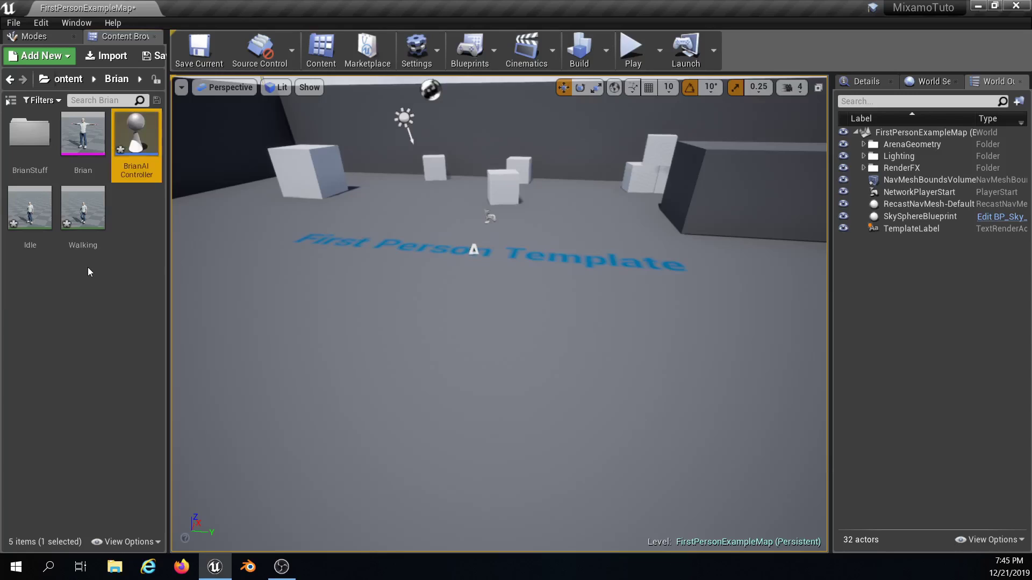
- Create an Enumeration asset named BrianEnum in the Brian folder
{"action": "right_click", "coordinate": [82, 266]}
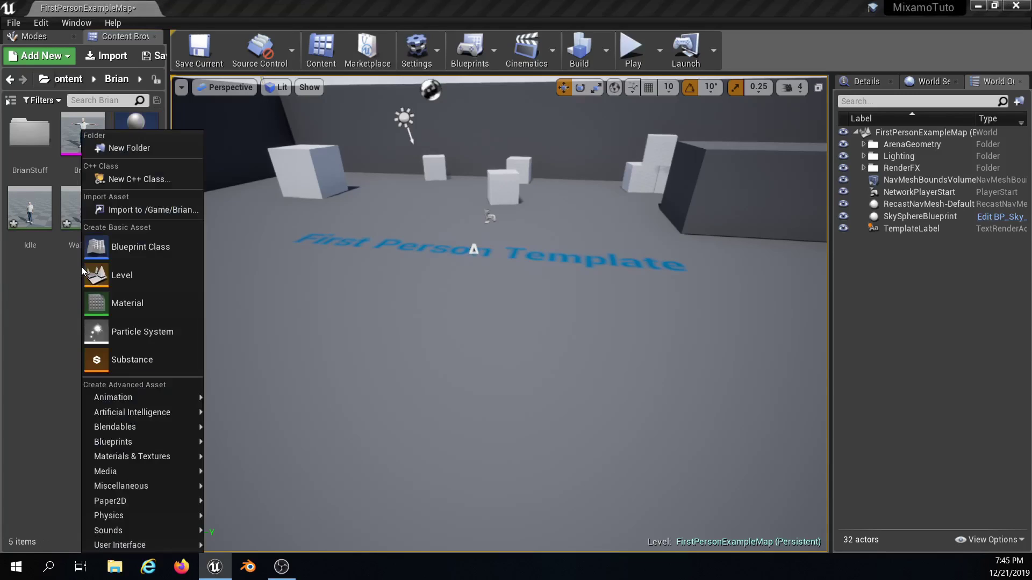
{"action": "left_click", "coordinate": [67, 259]}
{"action": "right_click", "coordinate": [66, 262]}
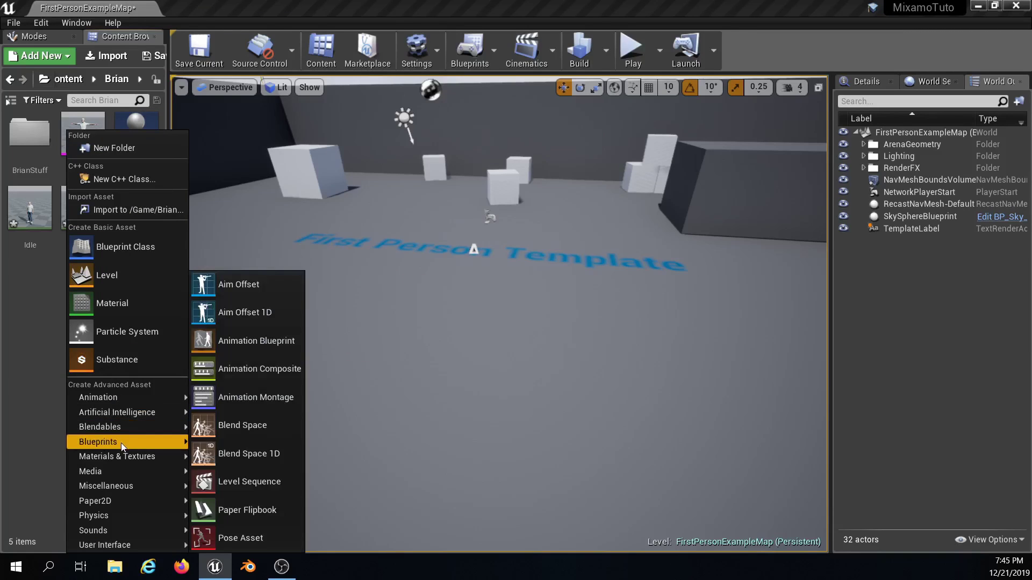
{"action": "mouse_move", "coordinate": [89, 440]}
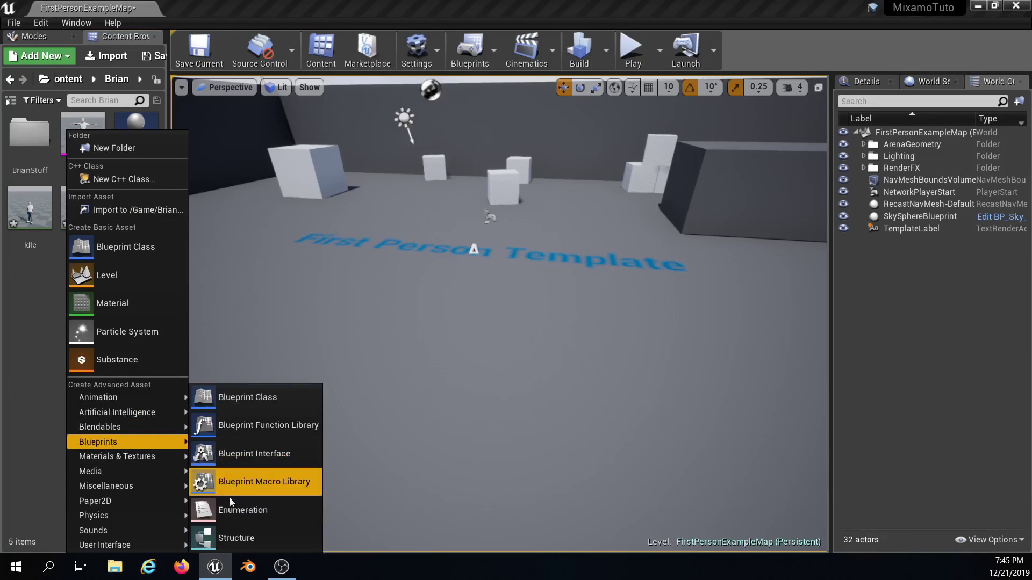
{"action": "left_click", "coordinate": [236, 513]}
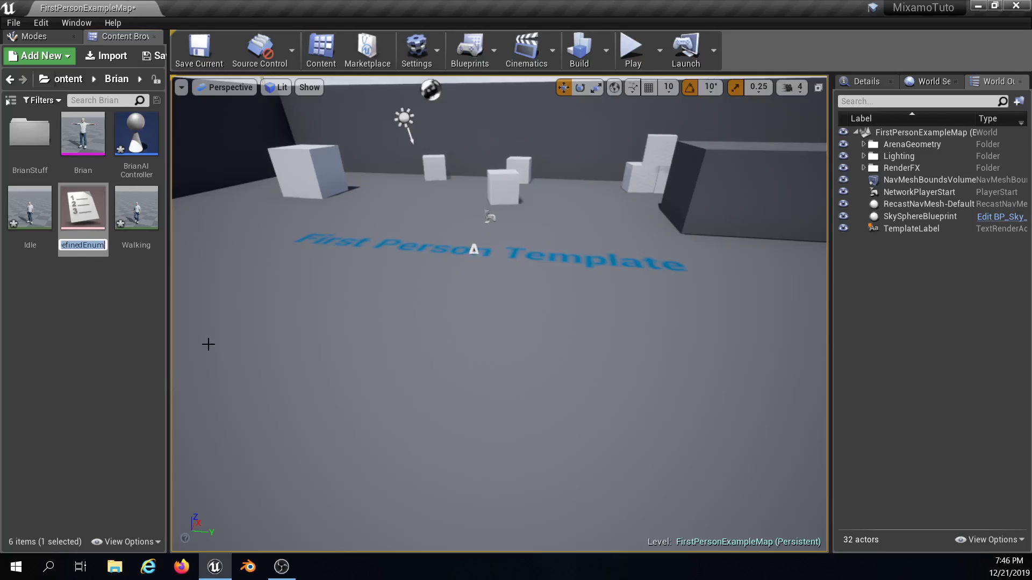
{"action": "type", "text": "BrianEnum"}
{"action": "key", "text": "Return"}
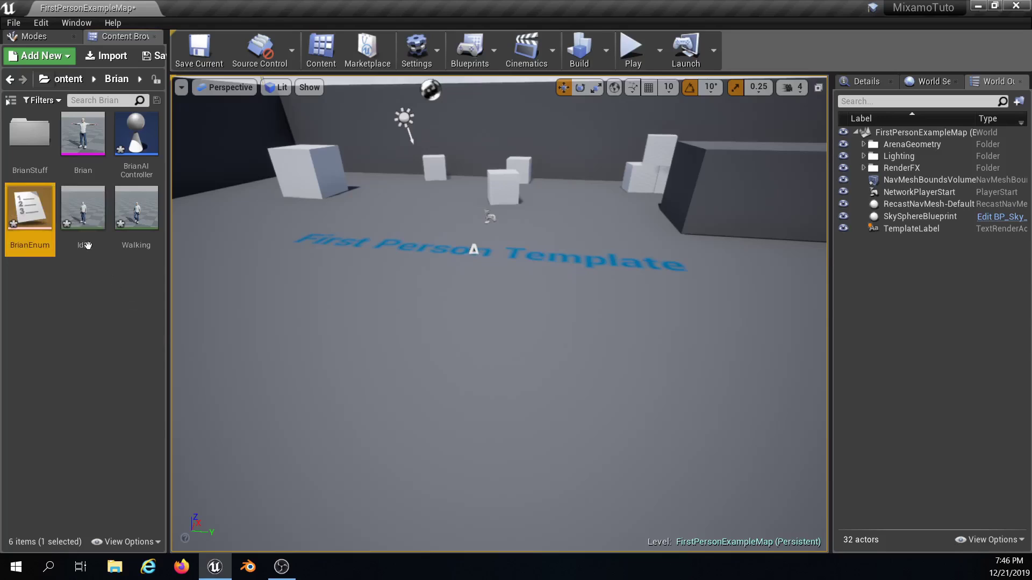
- Open BrianEnum in a maximized editor window and add an enumerator with the display name Walk
{"action": "double_click", "coordinate": [32, 218]}
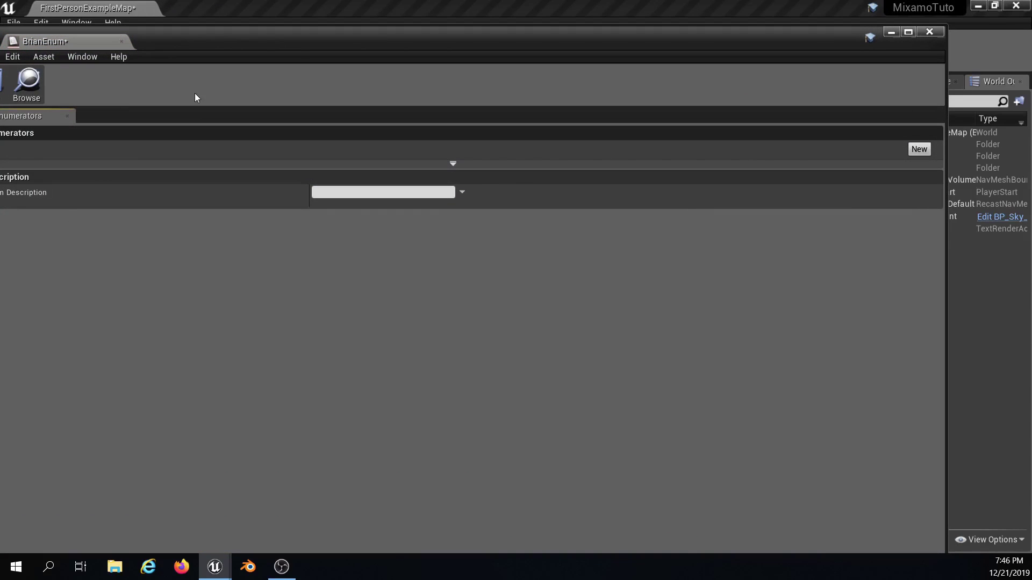
{"action": "left_click_drag", "start_coordinate": [297, 41], "coordinate": [340, 1]}
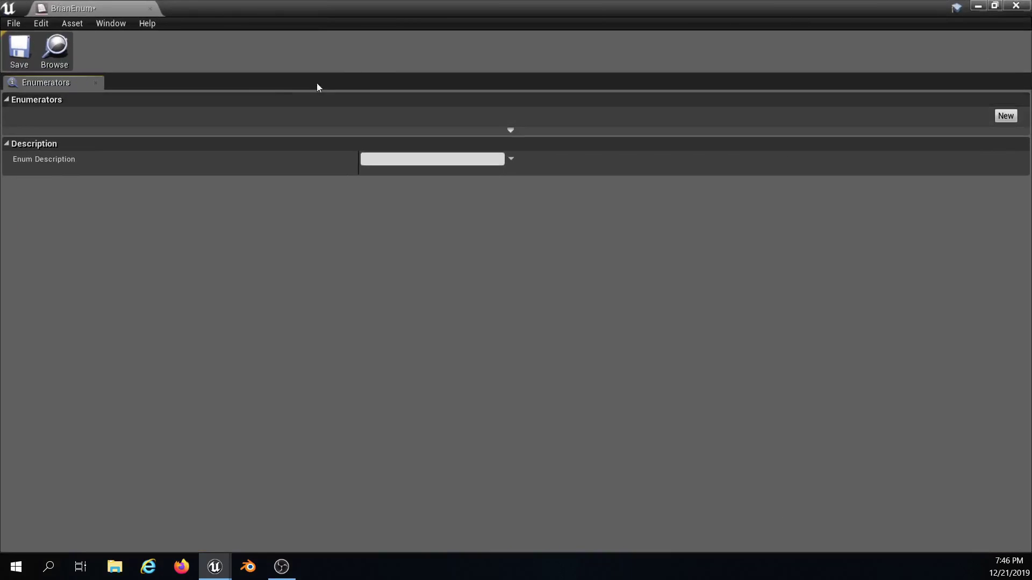
{"action": "left_click", "coordinate": [1006, 116]}
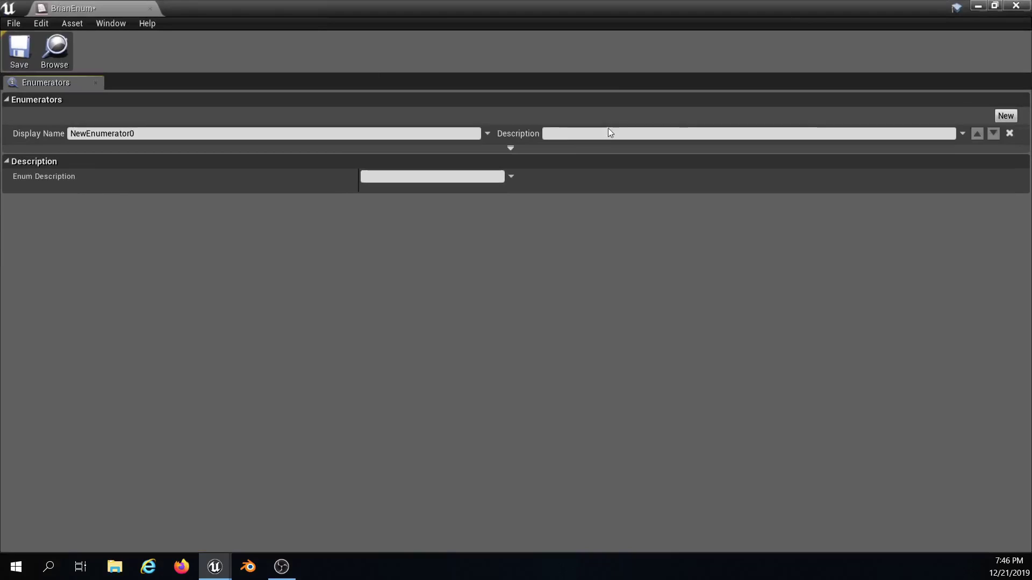
{"action": "left_click", "coordinate": [129, 134]}
{"action": "type", "text": "W"}
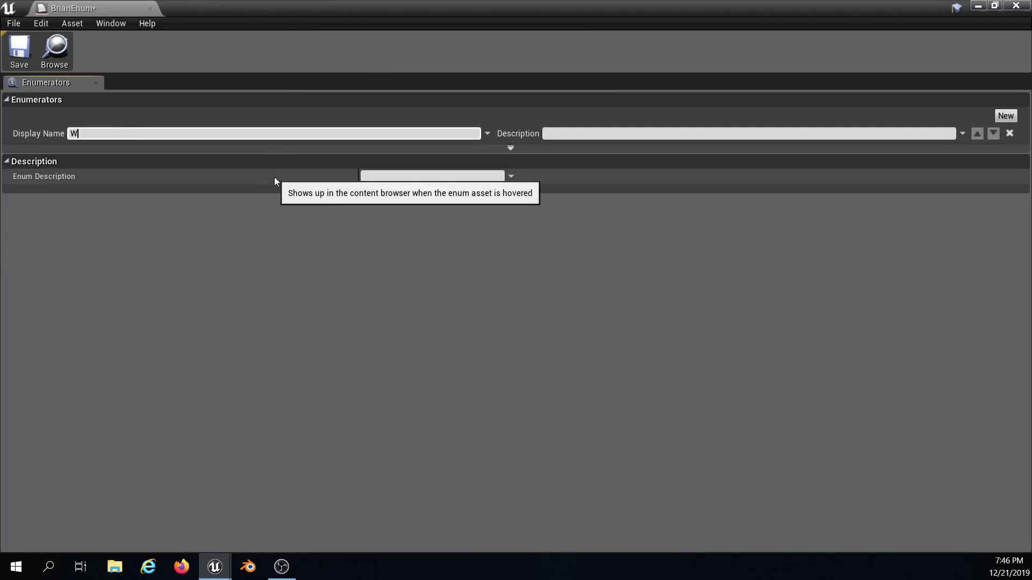
{"action": "type", "text": "alk"}
{"action": "key", "text": "Return"}
- Set the enum description to Walk, then save BrianEnum and close its editor
{"action": "left_click", "coordinate": [381, 177]}
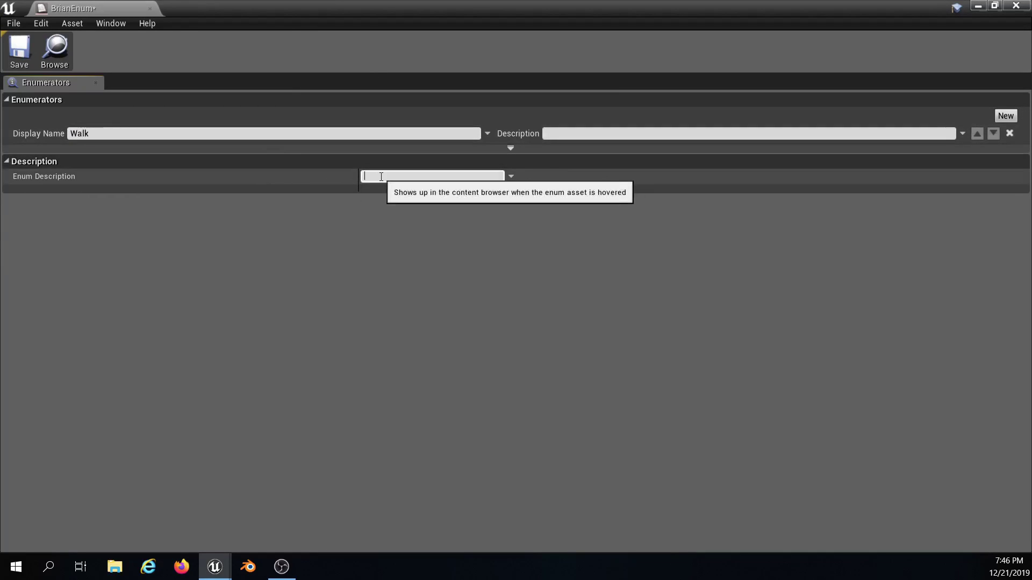
{"action": "type", "text": "Walk"}
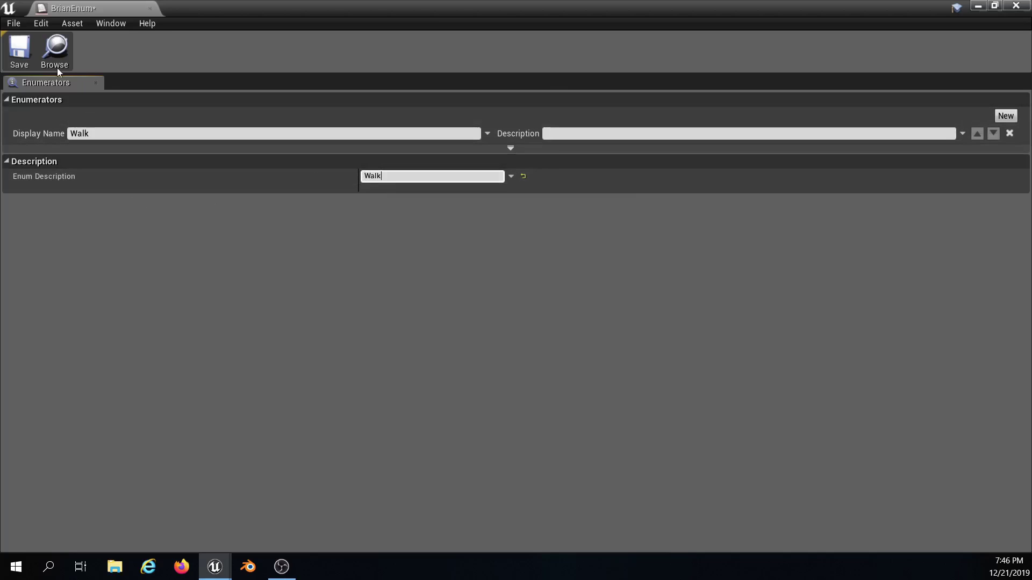
{"action": "left_click", "coordinate": [27, 50]}
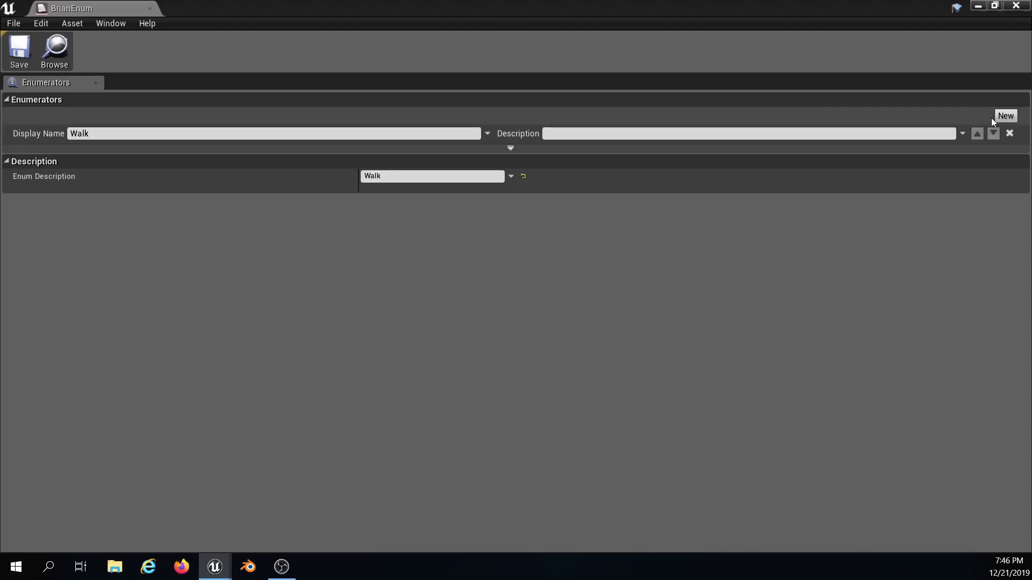
{"action": "left_click", "coordinate": [19, 53]}
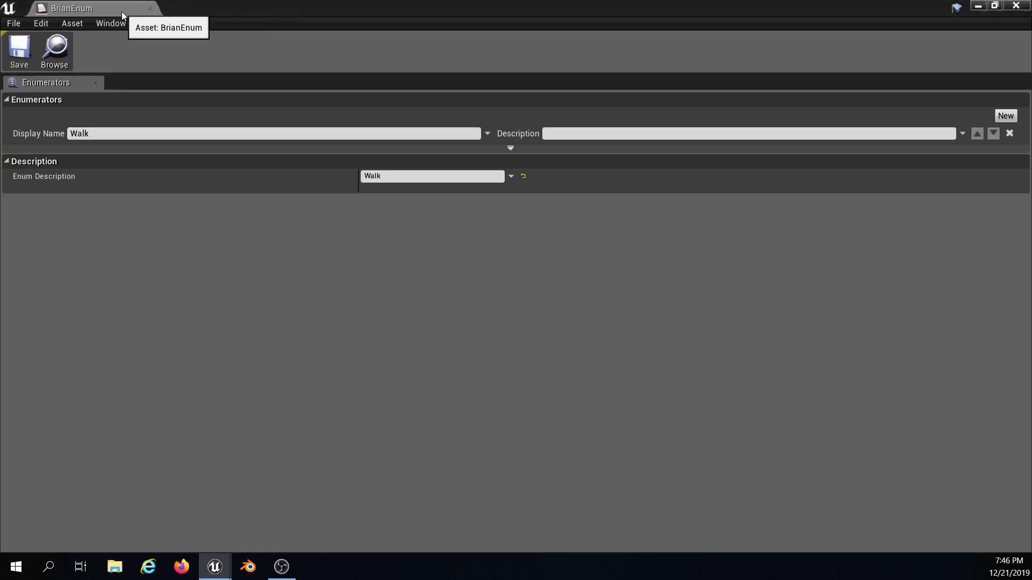
{"action": "left_click", "coordinate": [150, 8]}
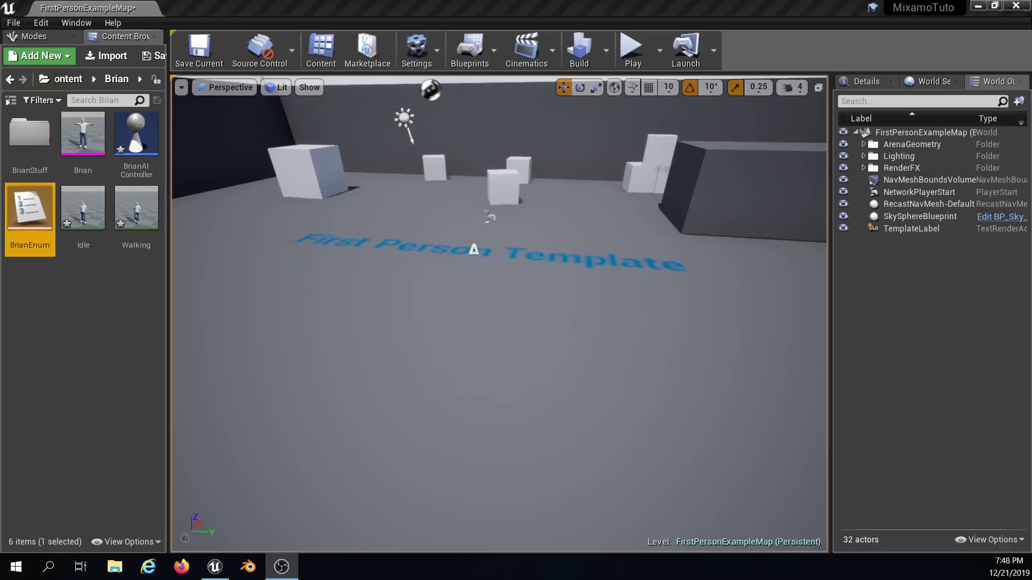
- Create a Blueprint class with Character as its parent in the Brian folder and name it BrianMasterAI
{"action": "left_click", "coordinate": [73, 281]}
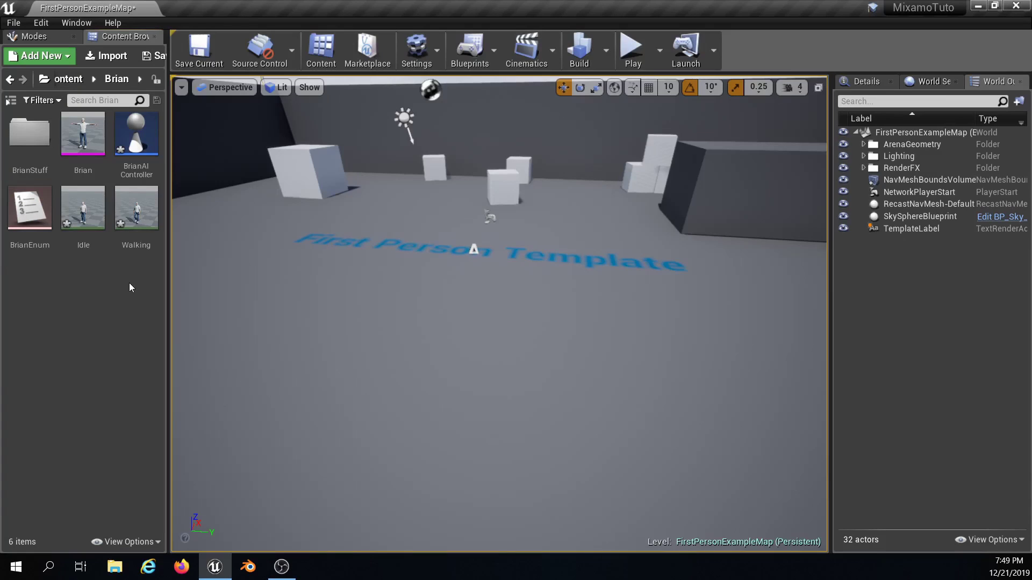
{"action": "right_click", "coordinate": [83, 279]}
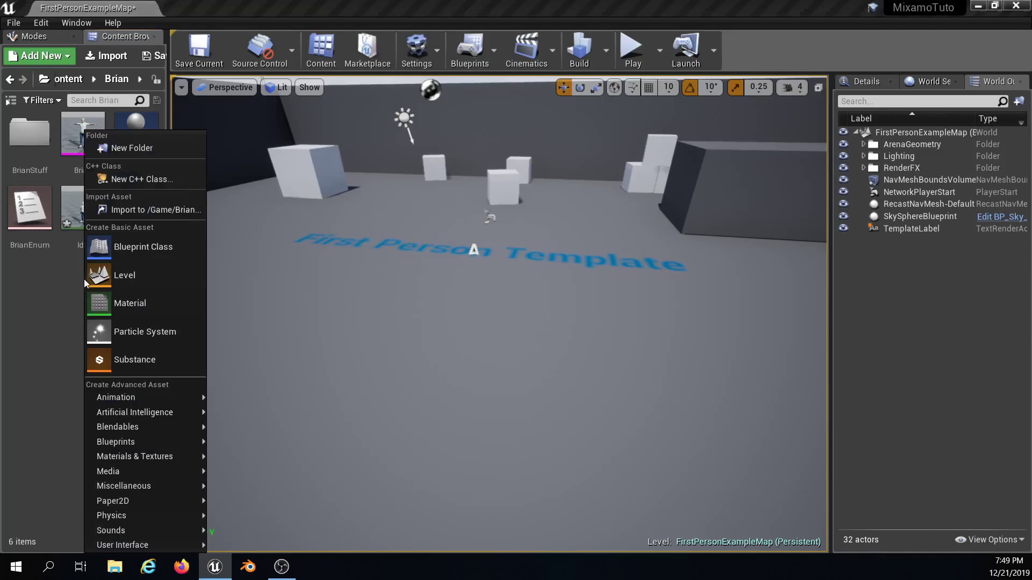
{"action": "left_click", "coordinate": [132, 247]}
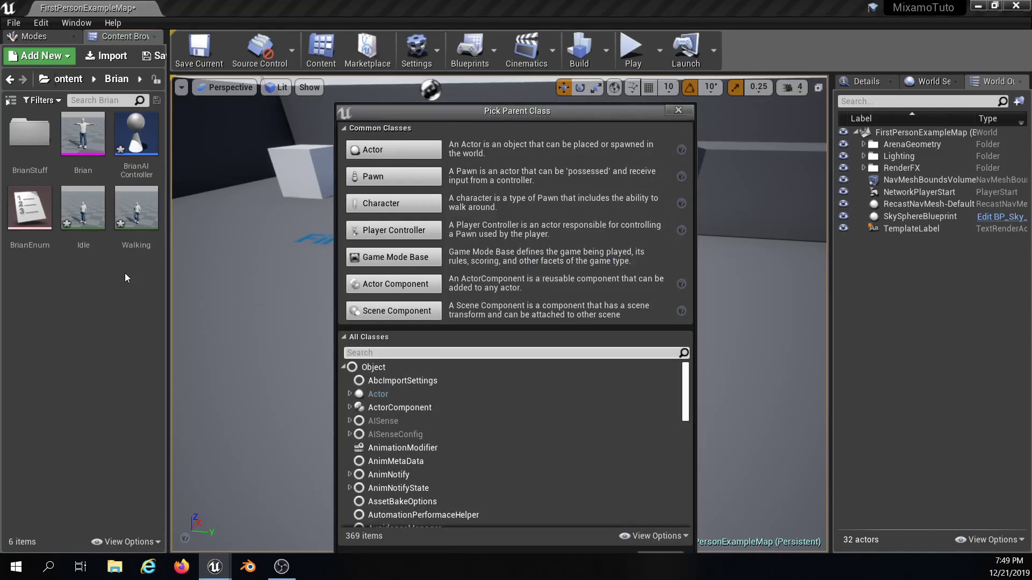
{"action": "left_click", "coordinate": [382, 207]}
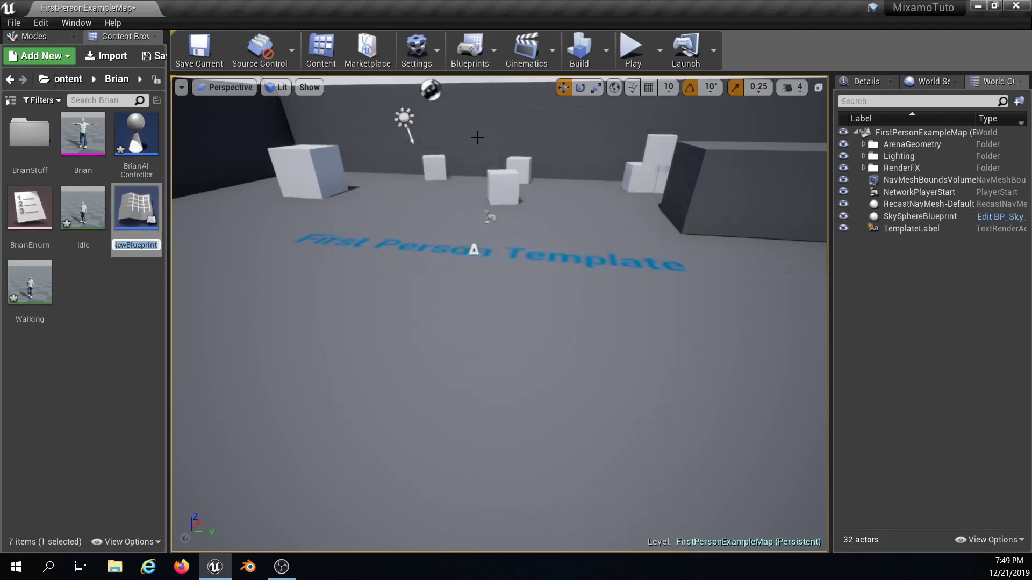
{"action": "type", "text": "B"}
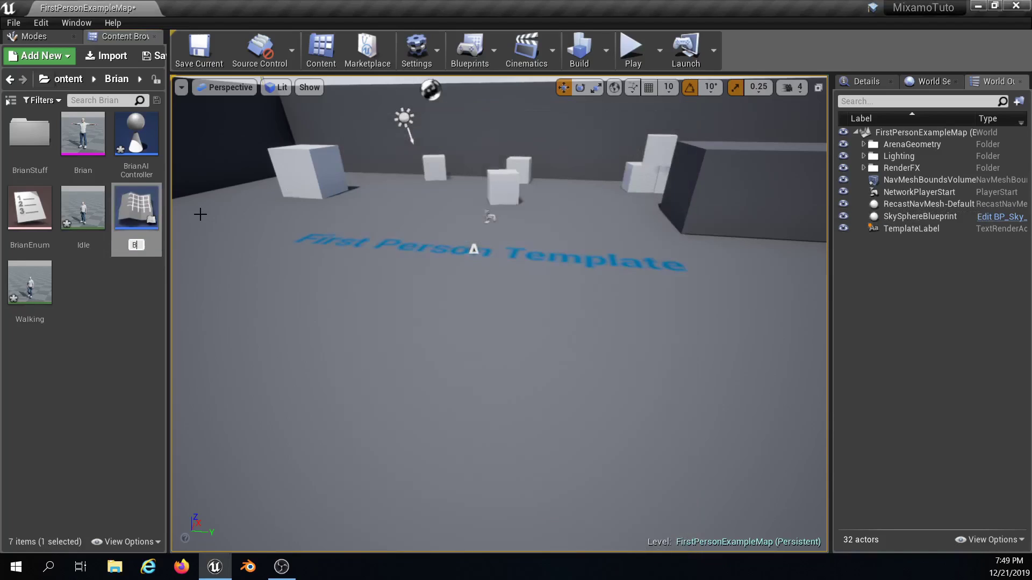
{"action": "type", "text": "rianMasterAI"}
{"action": "key", "text": "Return"}
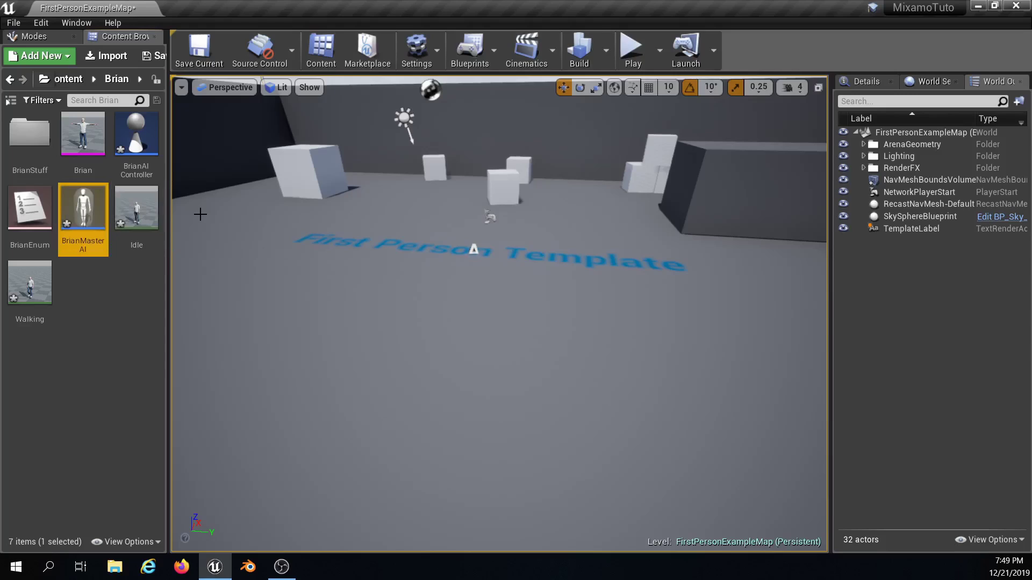
- Open the BrianMasterAI Blueprint and assign the Brian skeletal mesh to its inherited Mesh component
{"action": "double_click", "coordinate": [94, 208]}
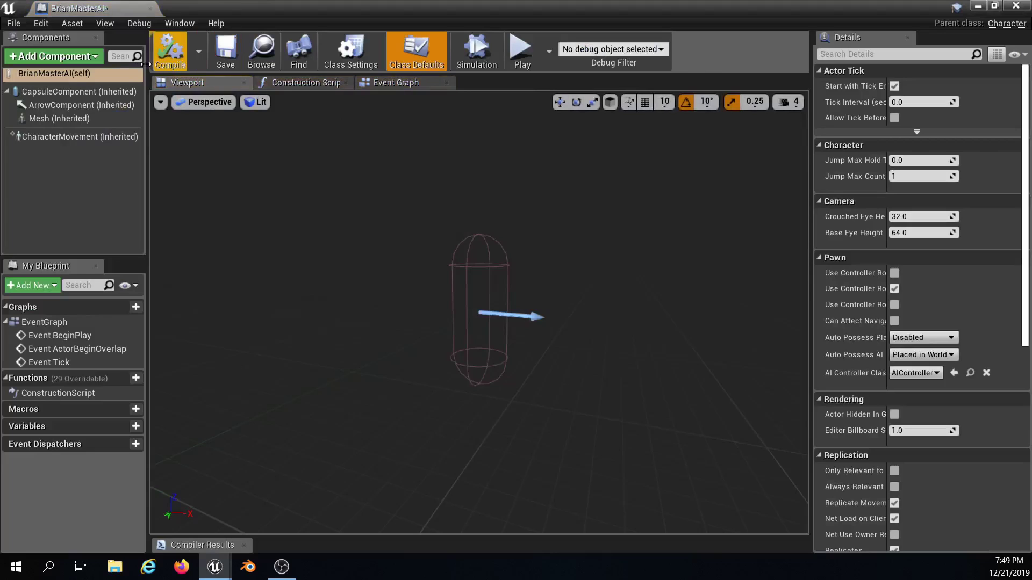
{"action": "left_click", "coordinate": [80, 120]}
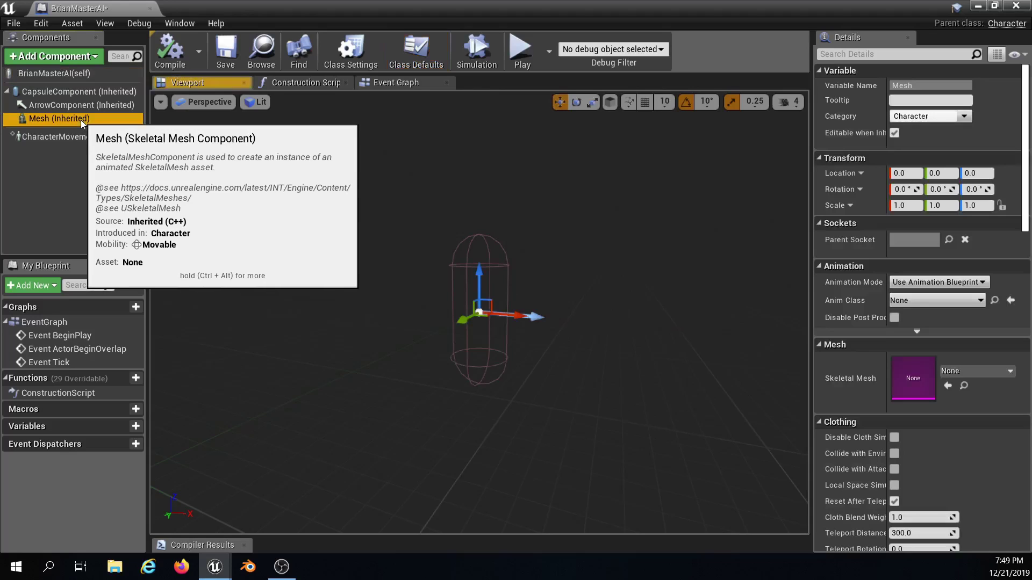
{"action": "left_click", "coordinate": [991, 371]}
{"action": "left_click", "coordinate": [878, 184]}
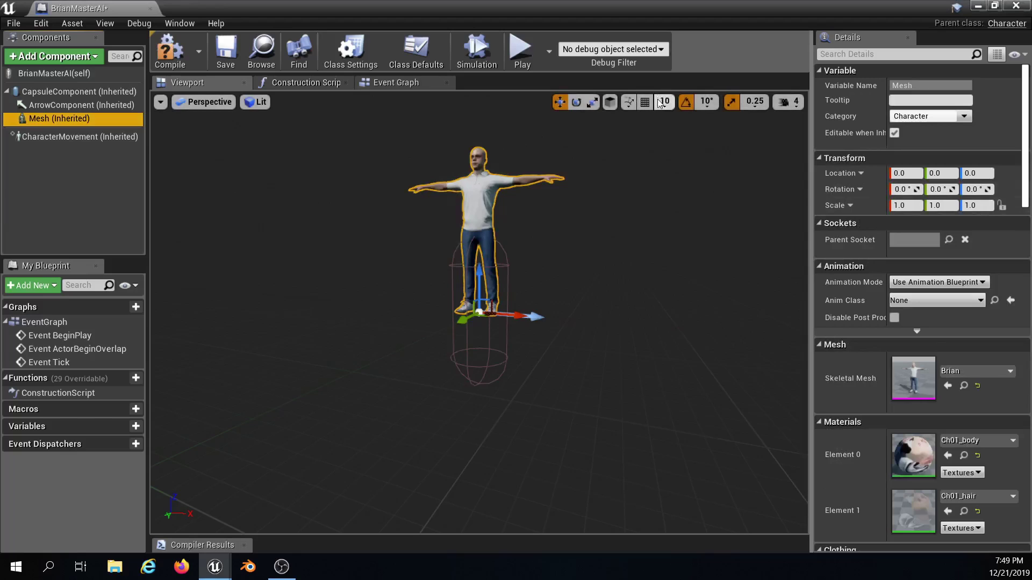
- Lower the Brian mesh inside the capsule to a Z location of about -91
{"action": "mouse_move", "coordinate": [484, 250]}
{"action": "right_mouse_down"}
{"action": "mouse_move", "coordinate": [485, 271]}
{"action": "mouse_move", "coordinate": [484, 223]}
{"action": "mouse_move", "coordinate": [485, 243]}
{"action": "right_mouse_up"}
{"action": "key", "text": "w"}
{"action": "key", "text": "s"}
{"action": "key", "text": "s"}
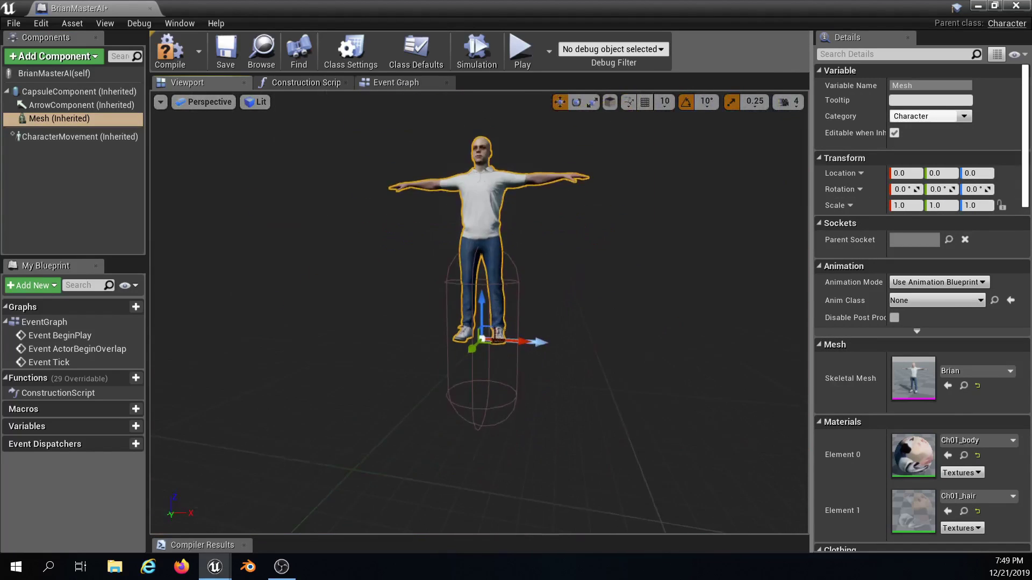
{"action": "left_click_drag", "start_coordinate": [484, 296], "coordinate": [482, 394]}
- Switch to the Left orthographic view and raise the mesh to a Z location of about -87.4, aligning the feet with the capsule's base
{"action": "left_click", "coordinate": [204, 102]}
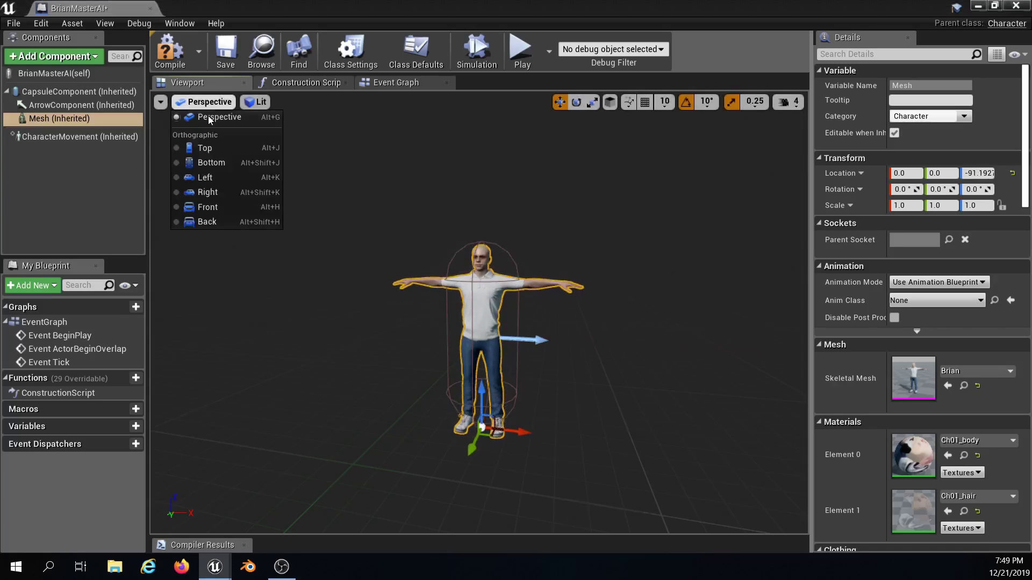
{"action": "left_click", "coordinate": [215, 179]}
{"action": "scroll", "coordinate": [525, 330], "scroll_direction": "up", "scroll_amount": 8}
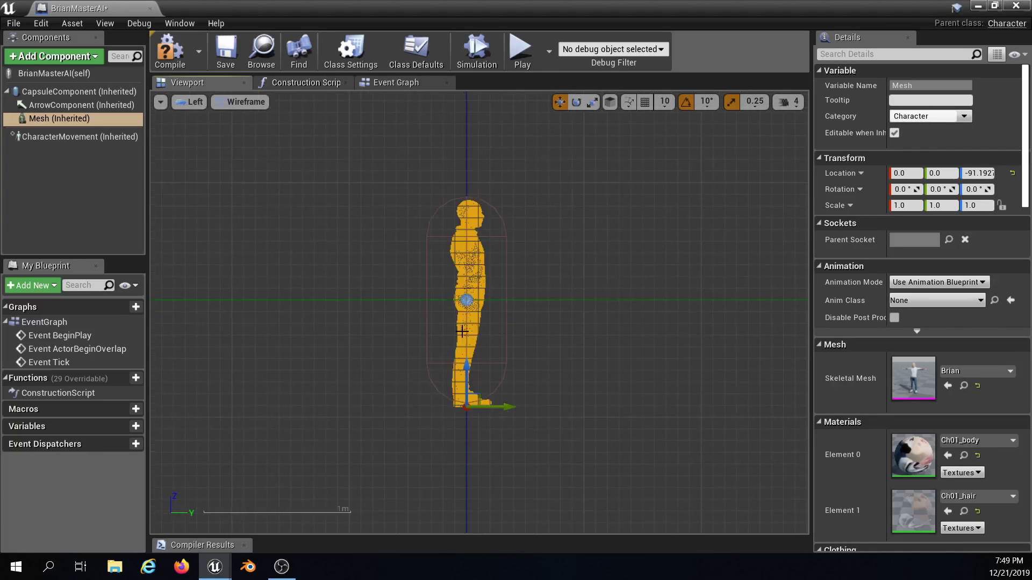
{"action": "scroll", "coordinate": [493, 361], "scroll_direction": "up", "scroll_amount": 2}
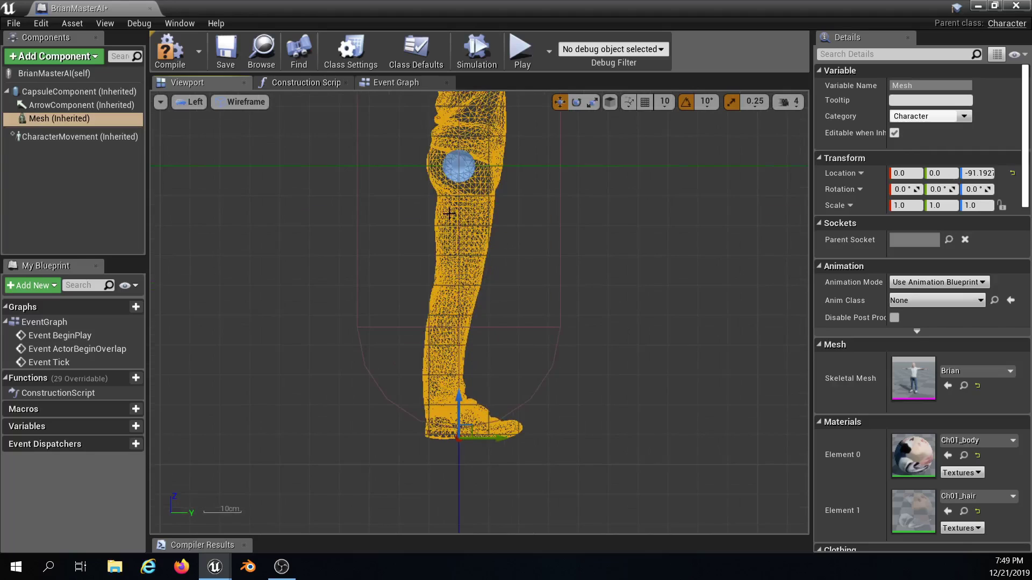
{"action": "left_click_drag", "start_coordinate": [459, 405], "coordinate": [451, 391]}
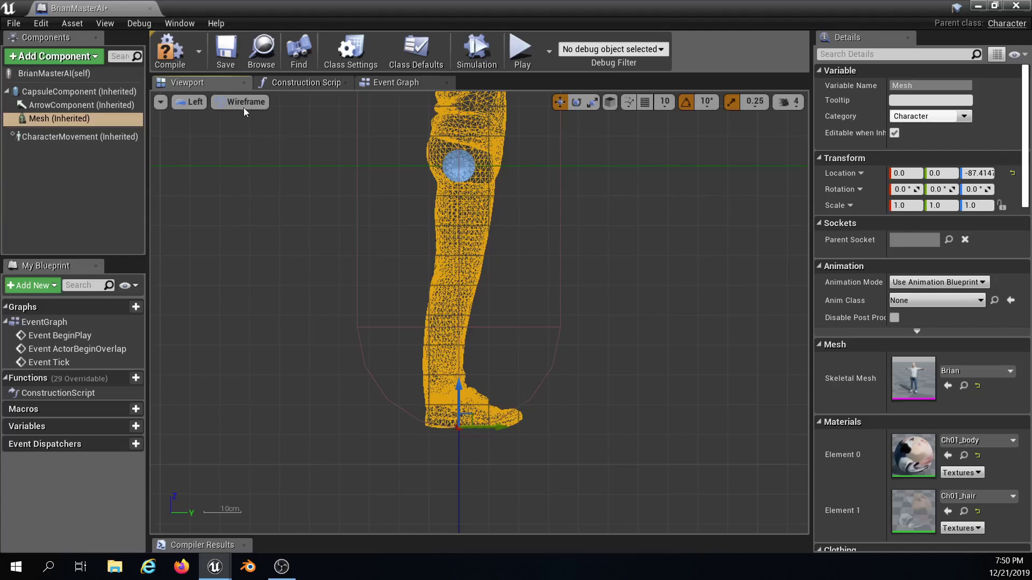
- Compile and save BrianMasterAI, check the character in the Perspective view, and minimize its editor window
{"action": "left_click", "coordinate": [186, 62]}
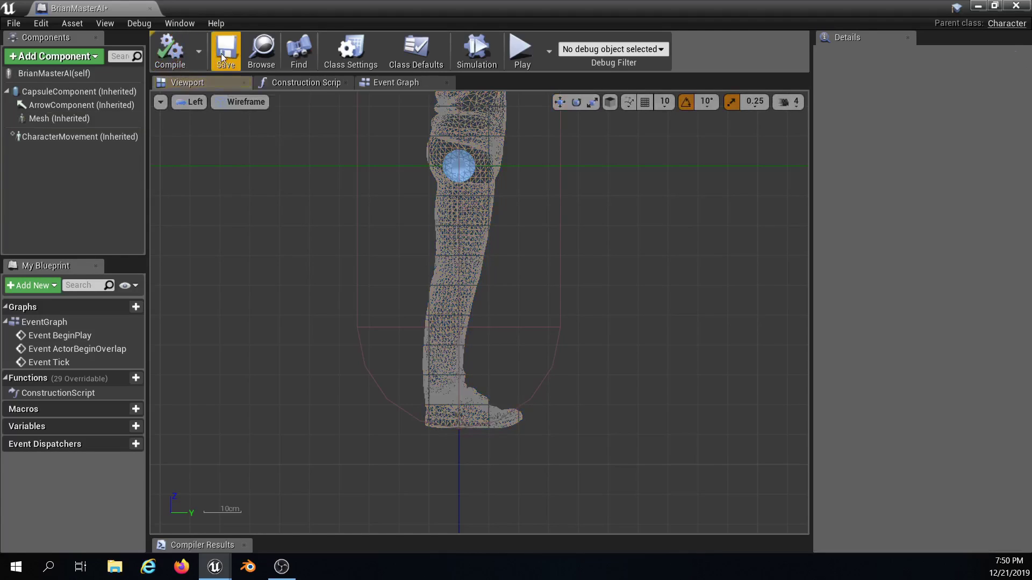
{"action": "left_click", "coordinate": [186, 104]}
{"action": "left_click", "coordinate": [192, 117]}
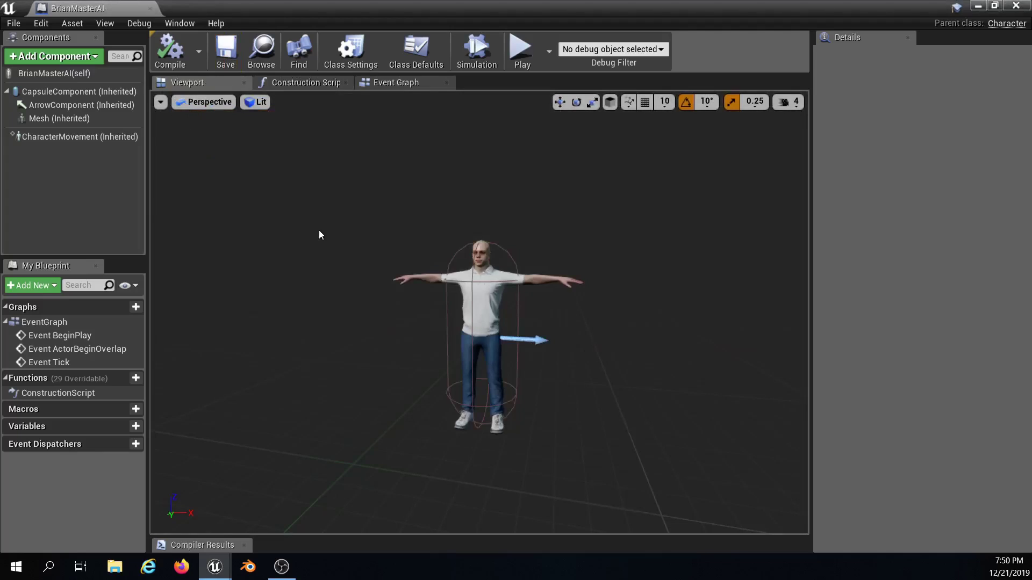
{"action": "right_click_drag", "start_coordinate": [217, 226], "coordinate": [298, 228]}
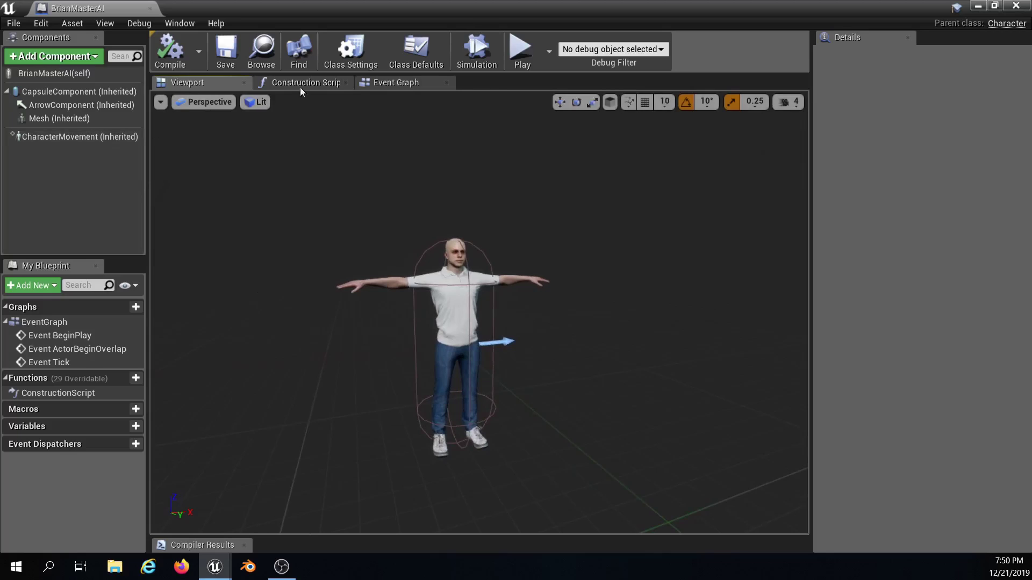
{"action": "left_click", "coordinate": [976, 5]}
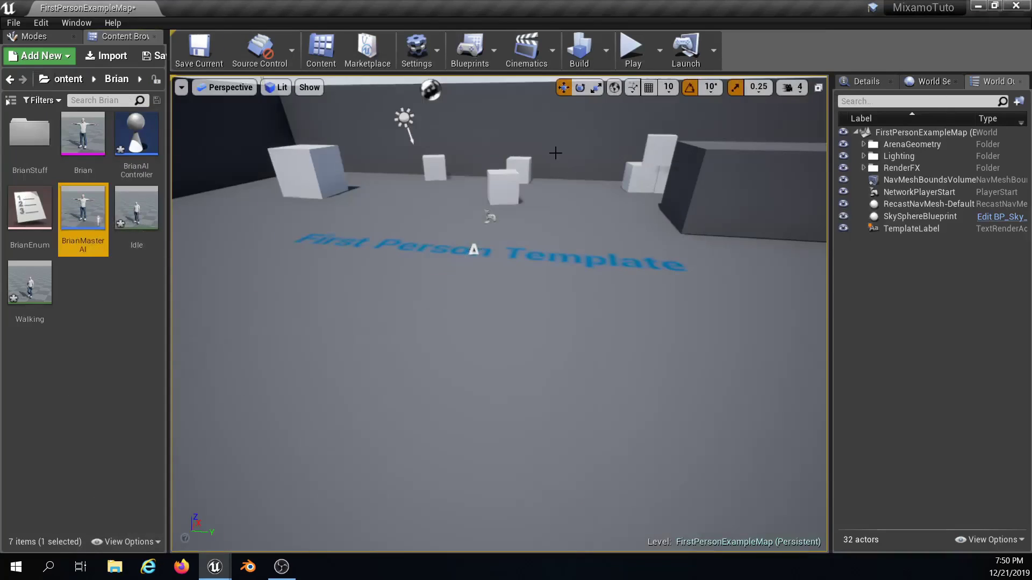
- Create an Animation Blueprint targeting Brian_Skeleton in the Brian folder and name it BrianAnimBP
{"action": "right_click", "coordinate": [91, 278]}
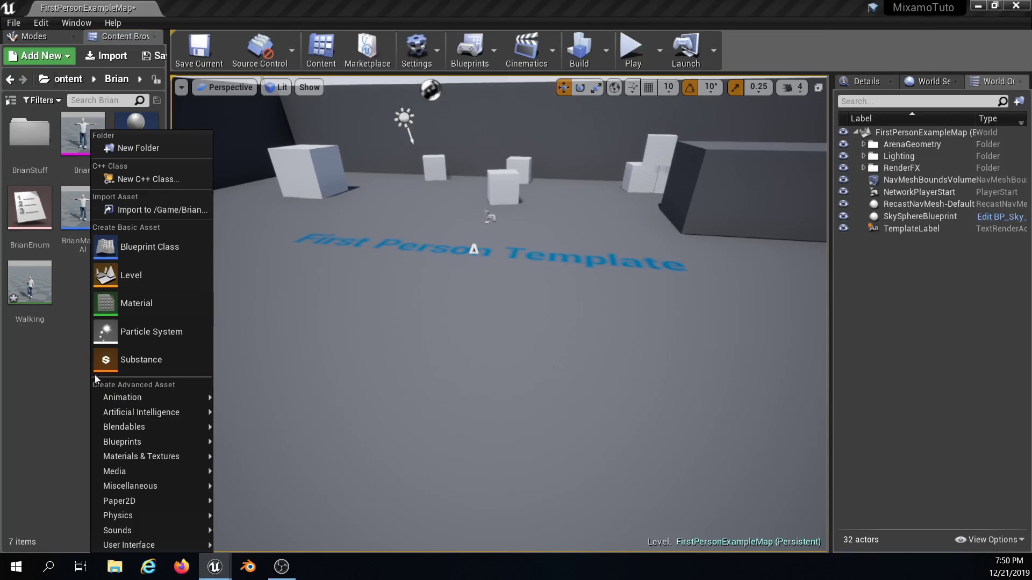
{"action": "mouse_move", "coordinate": [102, 395]}
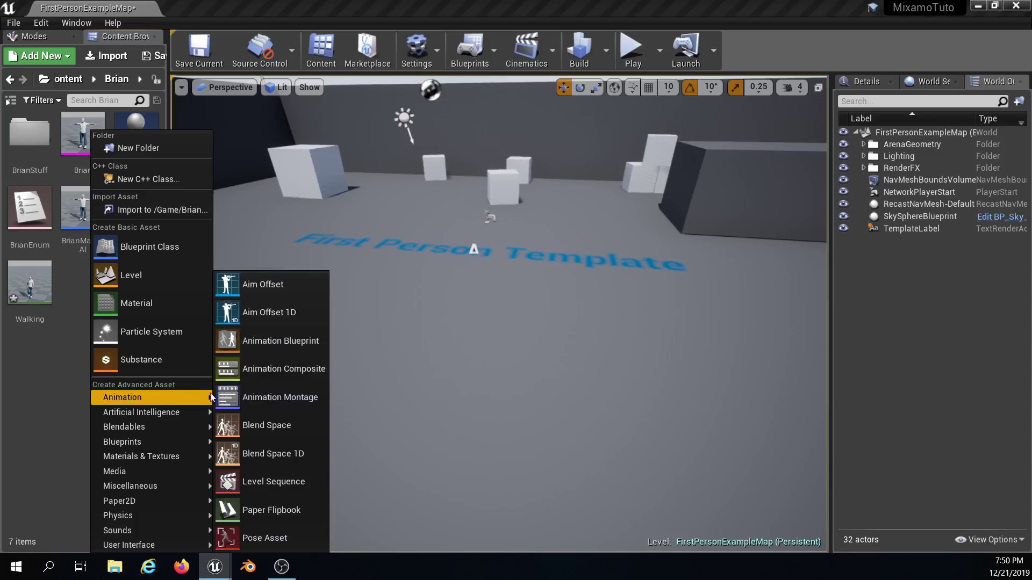
{"action": "left_click", "coordinate": [254, 342]}
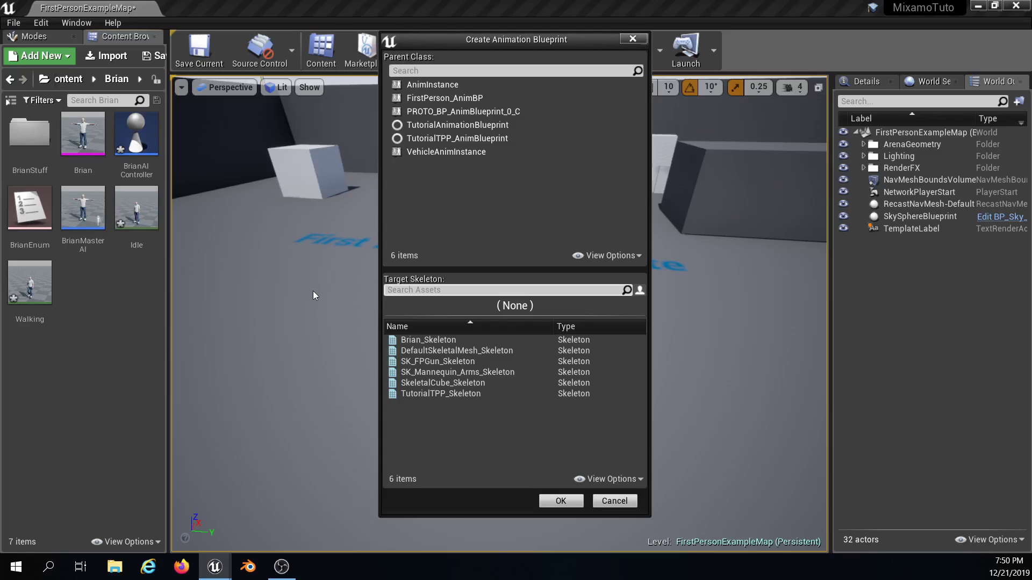
{"action": "left_click", "coordinate": [426, 340]}
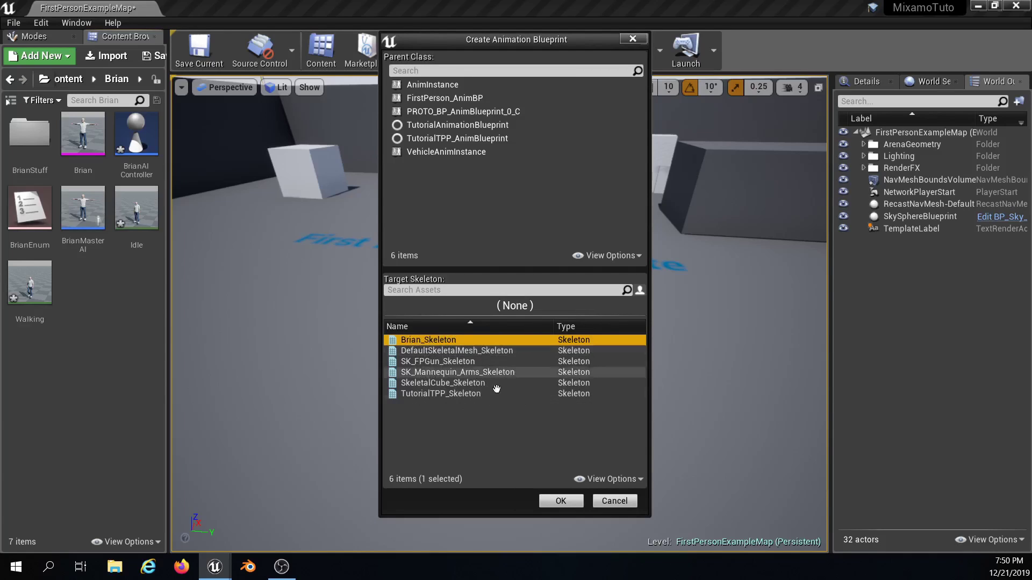
{"action": "left_click", "coordinate": [560, 501]}
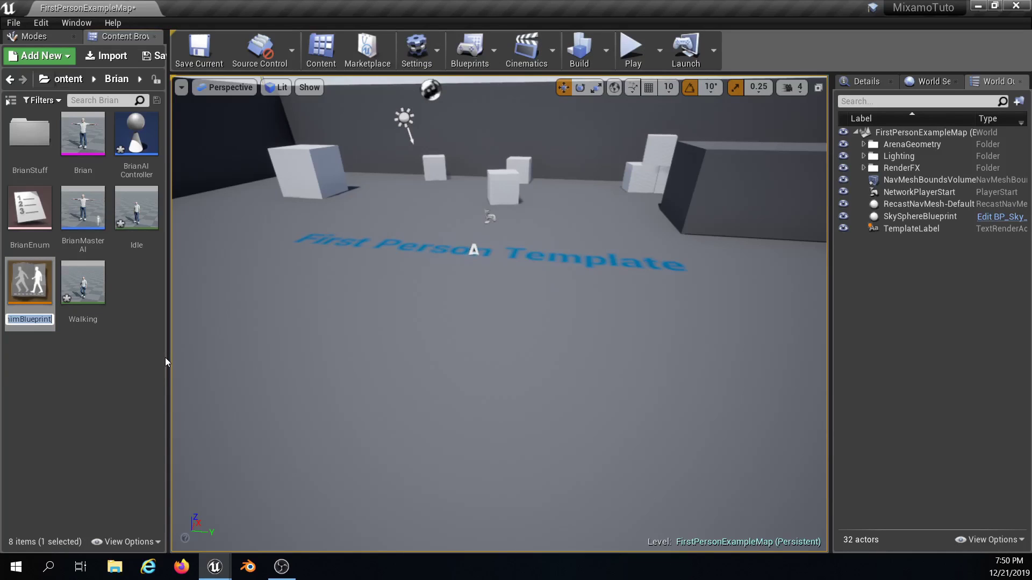
{"action": "type", "text": "Brian"}
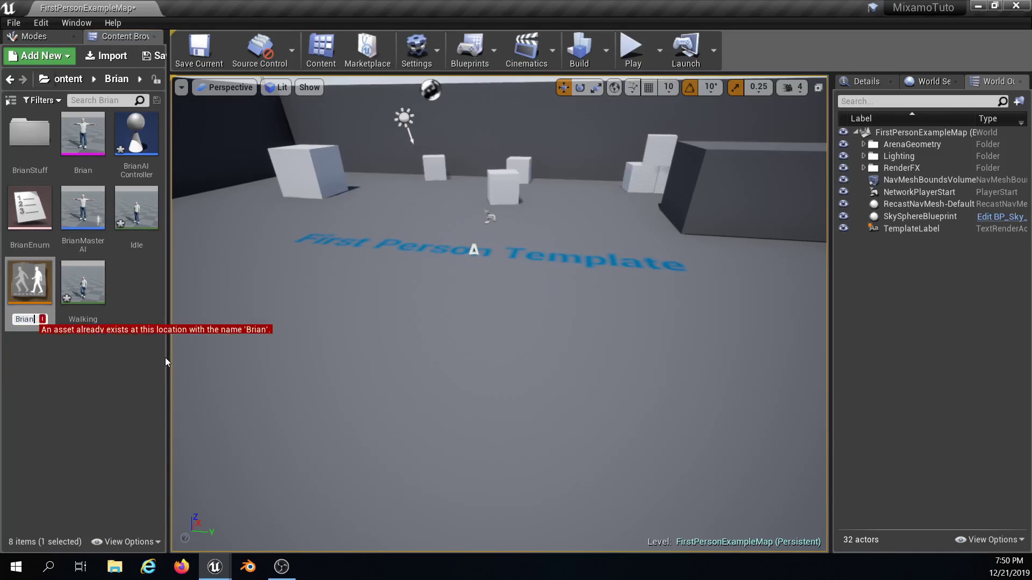
{"action": "type", "text": "AnimBP"}
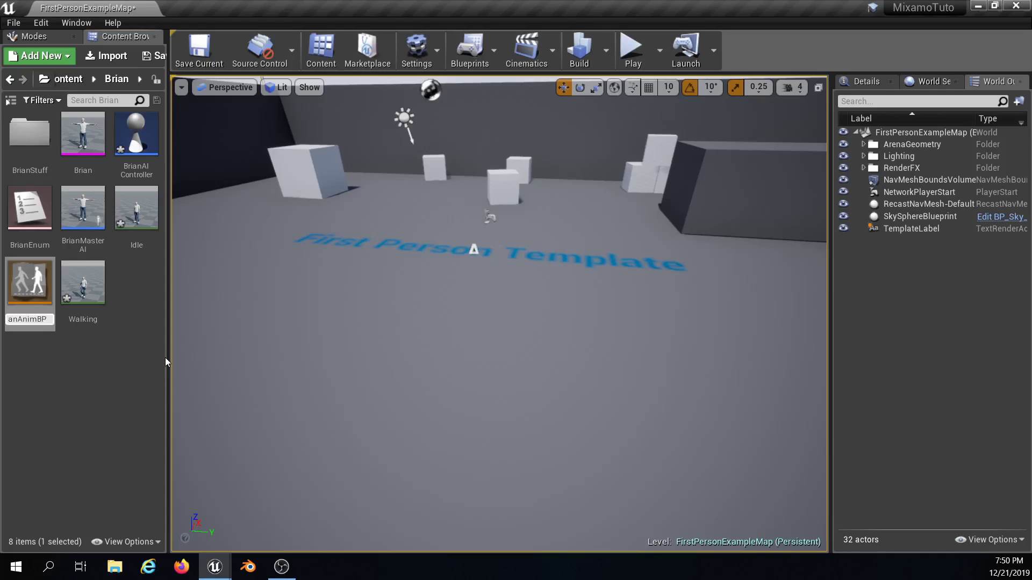
{"action": "key", "text": "Return"}
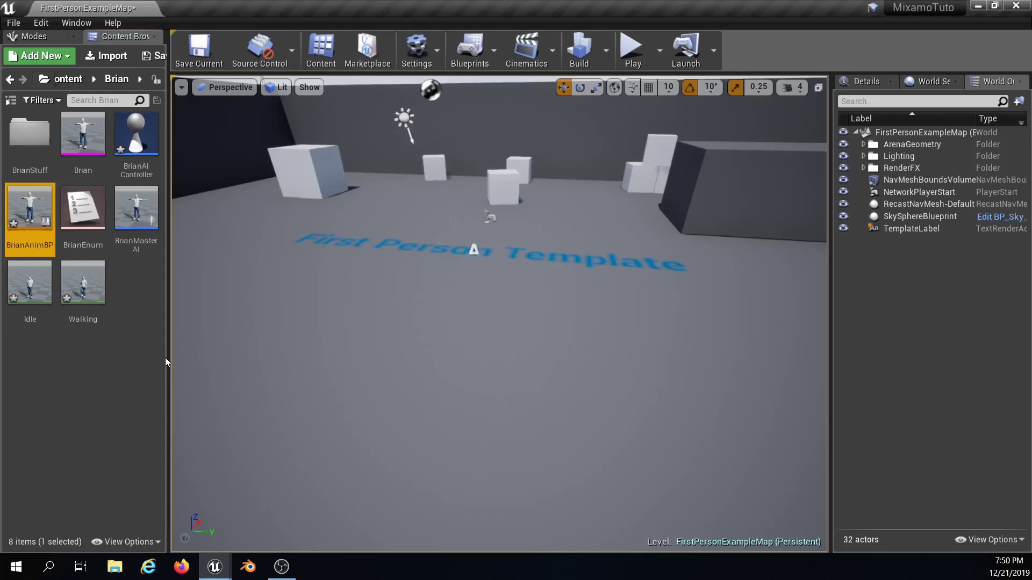
- Open BrianAnimBP and connect the Idle animation to the Result input of Final Animation Pose in the Anim Graph
{"action": "double_click", "coordinate": [37, 212]}
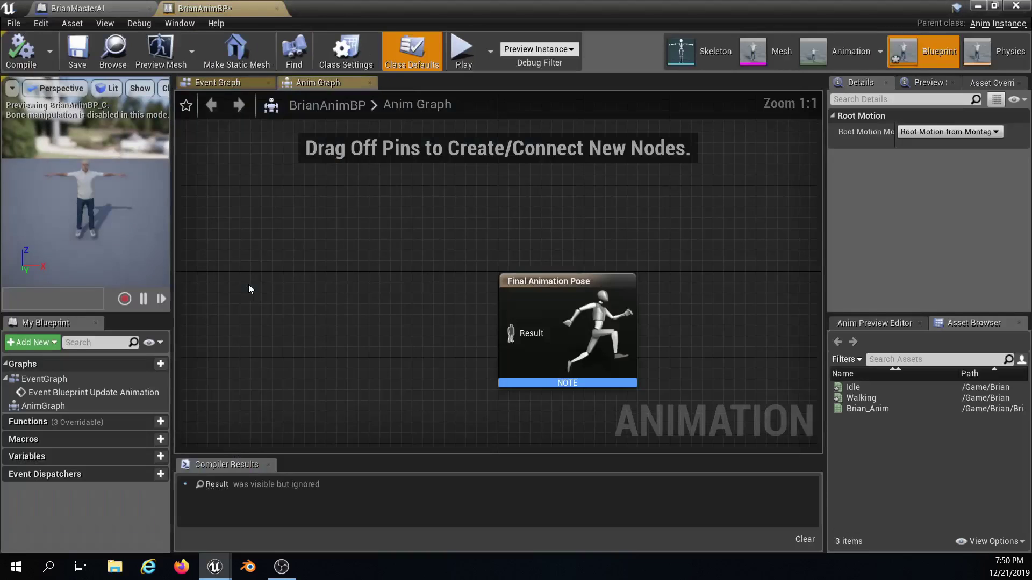
{"action": "scroll", "coordinate": [403, 262], "scroll_direction": "down", "scroll_amount": 1}
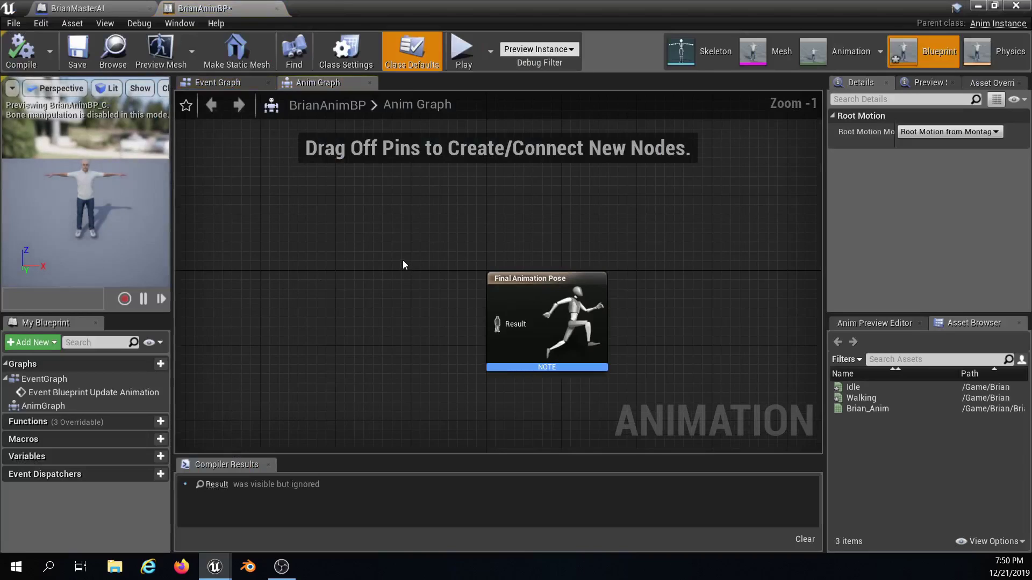
{"action": "scroll", "coordinate": [403, 262], "scroll_direction": "up", "scroll_amount": 1}
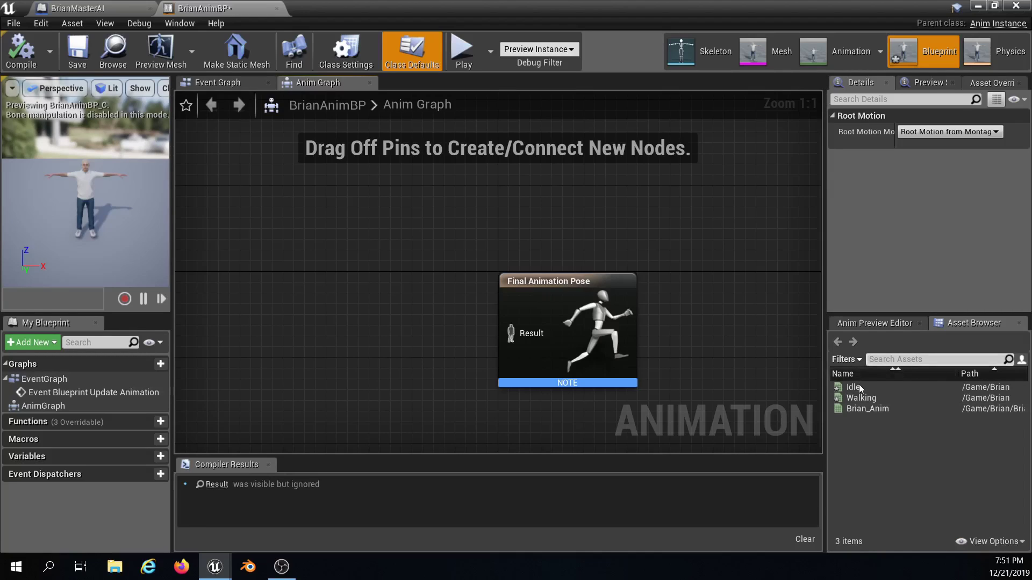
{"action": "left_click", "coordinate": [855, 397]}
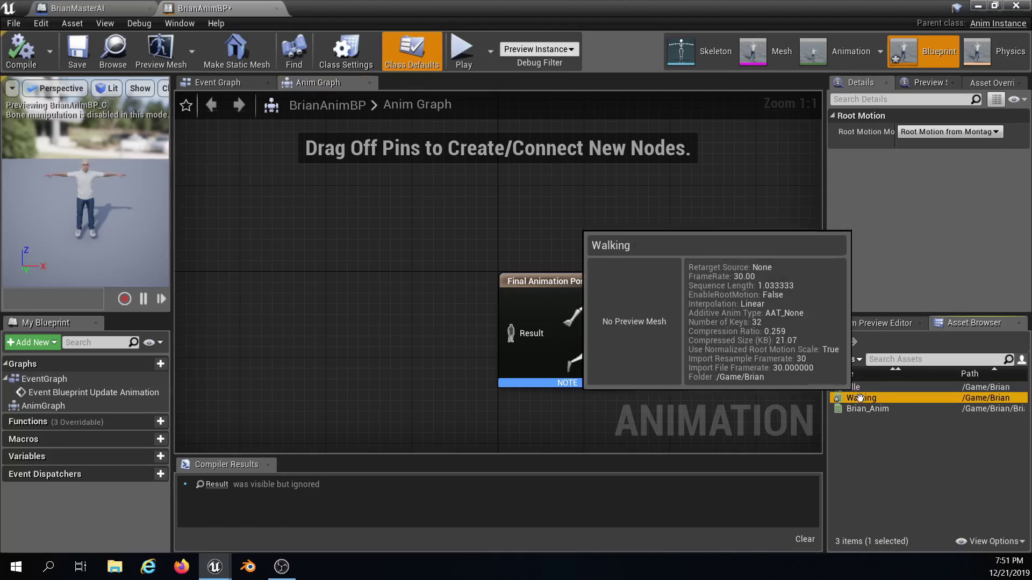
{"action": "left_click", "coordinate": [860, 409]}
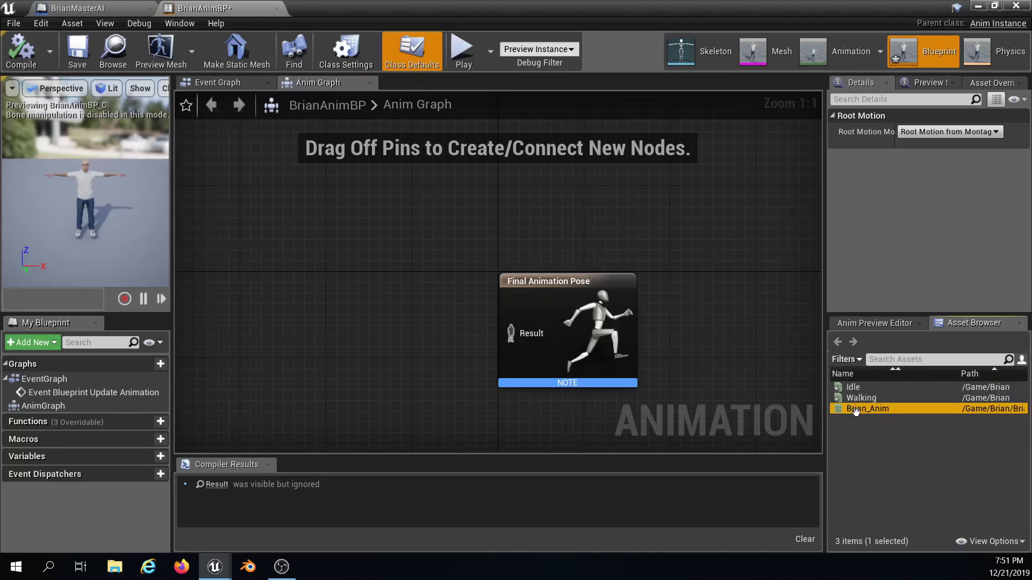
{"action": "left_click", "coordinate": [876, 434]}
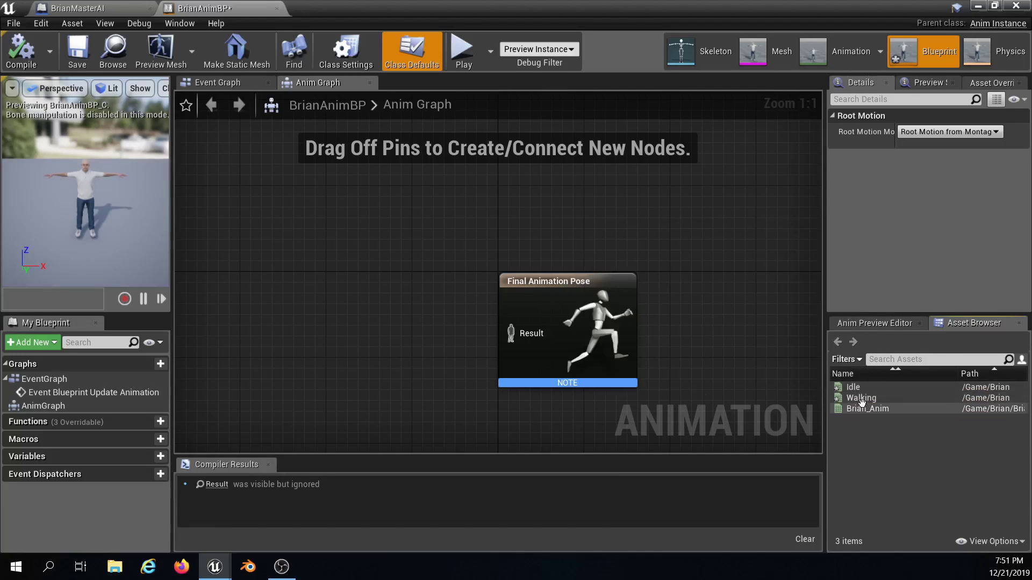
{"action": "left_click_drag", "start_coordinate": [860, 387], "coordinate": [512, 334]}
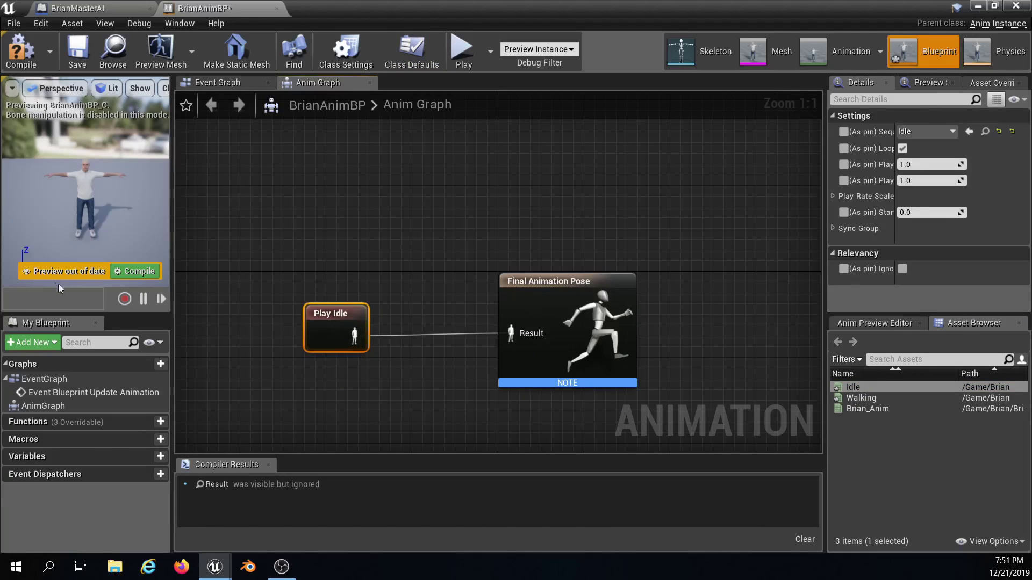
- Compile BrianAnimBP and frame the character in the preview to check the idle animation
{"action": "left_click", "coordinate": [136, 272]}
{"action": "scroll", "coordinate": [78, 194], "scroll_direction": "up", "scroll_amount": 5}
{"action": "scroll", "coordinate": [79, 194], "scroll_direction": "down", "scroll_amount": 5}
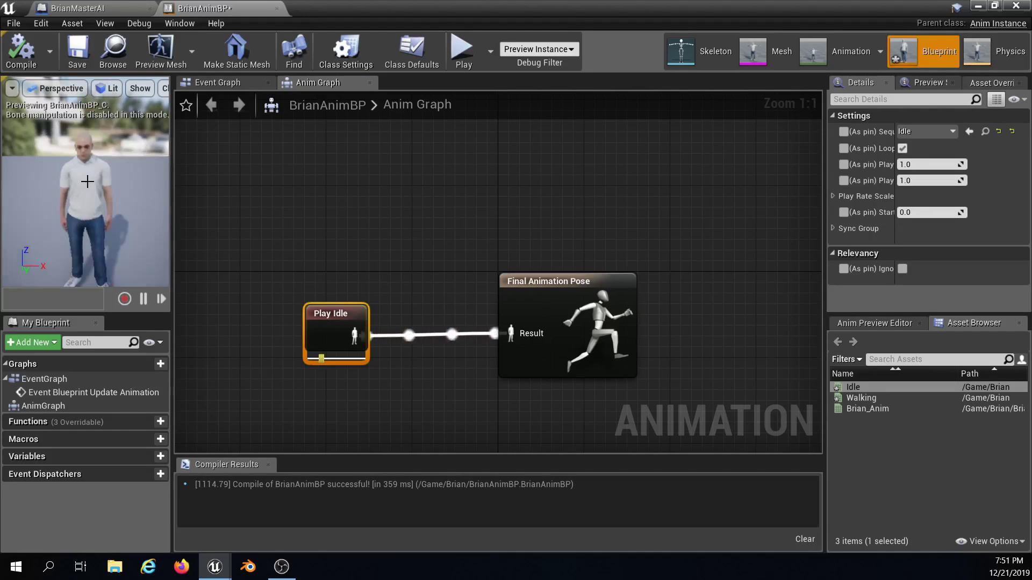
{"action": "middle_click_drag", "start_coordinate": [79, 195], "coordinate": [79, 228]}
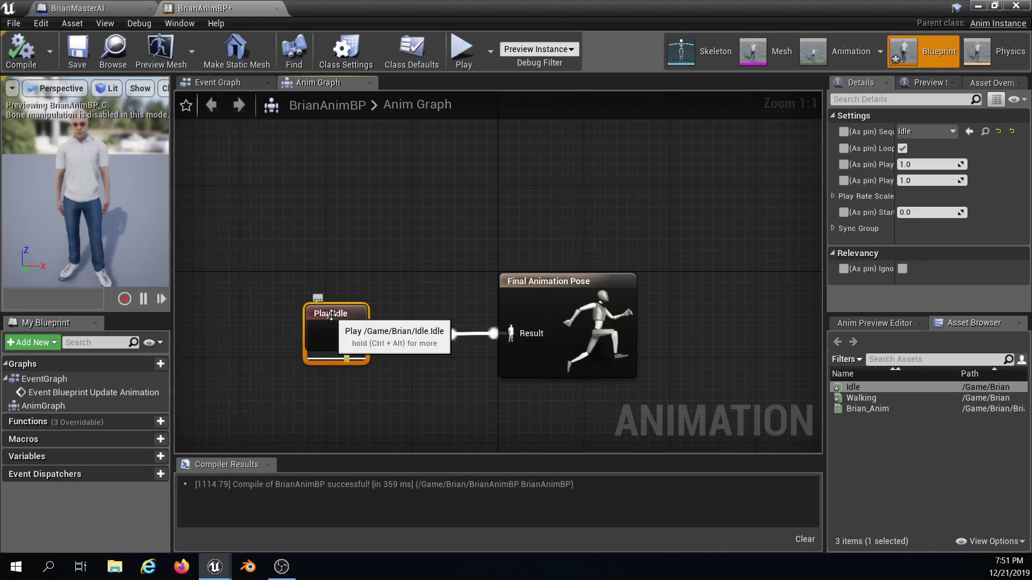
- Delete the Play Idle node from the Anim Graph, and compile and save BrianAnimBP
{"action": "key", "text": "Delete"}
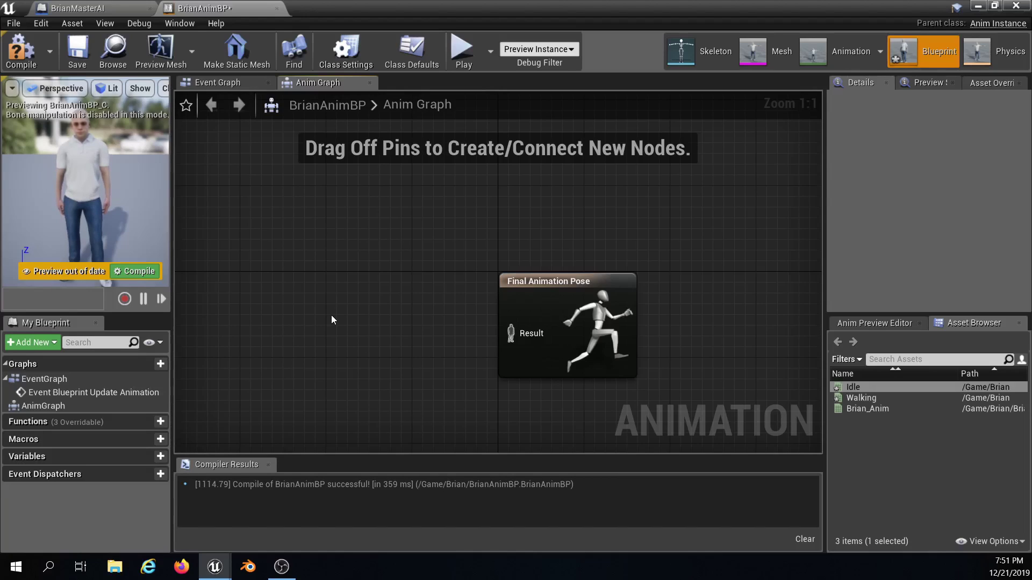
{"action": "right_click_drag", "start_coordinate": [426, 294], "coordinate": [457, 283]}
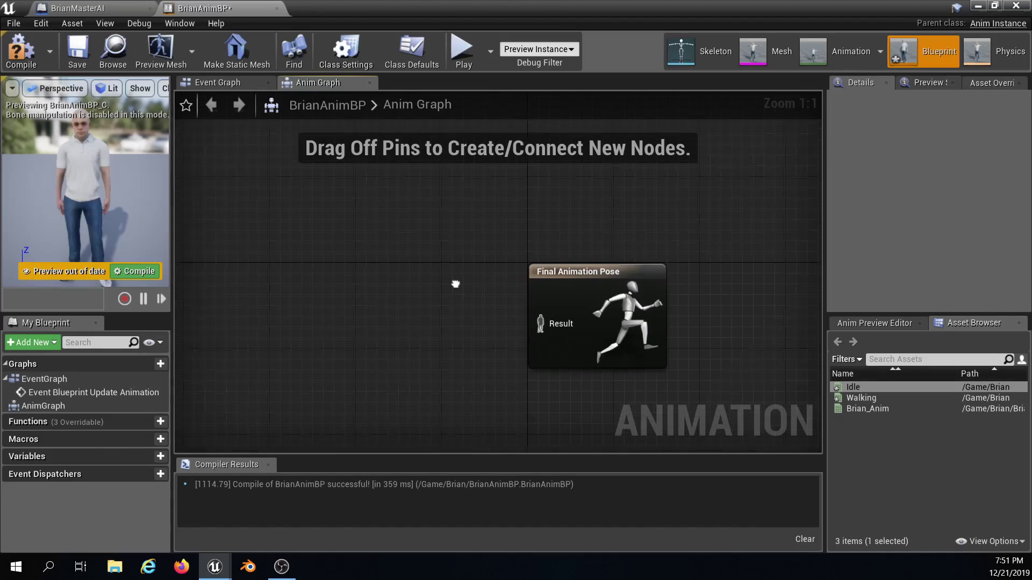
{"action": "left_click", "coordinate": [74, 52]}
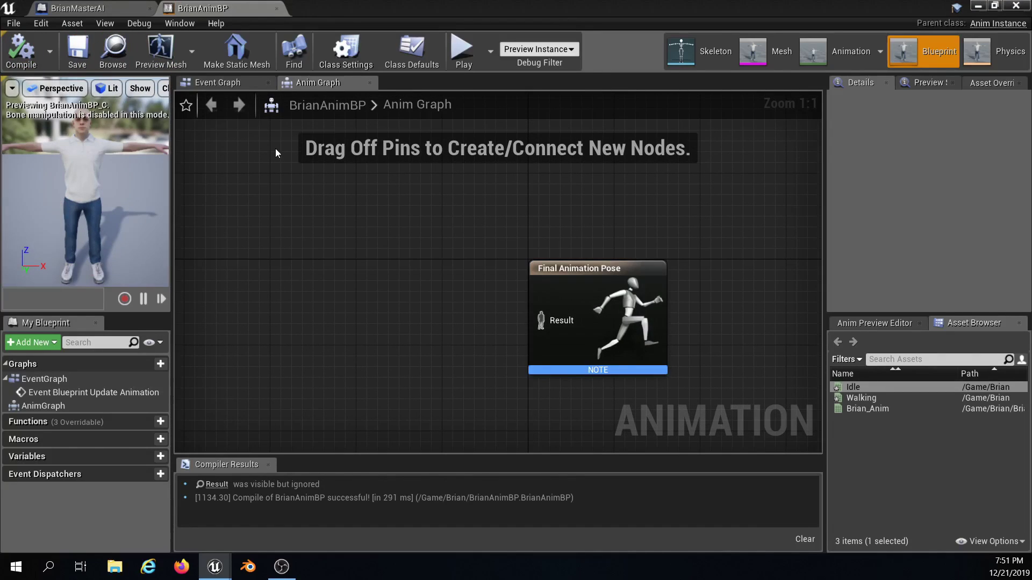
- In BrianMasterAI's class defaults, set the AI Controller Class to BrianAIController
{"action": "left_click", "coordinate": [81, 8]}
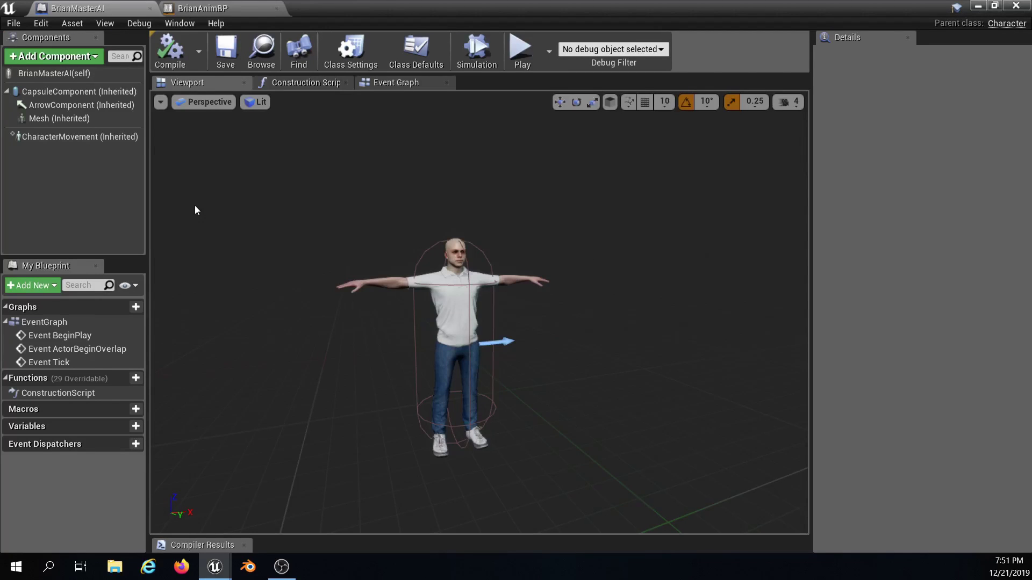
{"action": "left_click", "coordinate": [88, 74]}
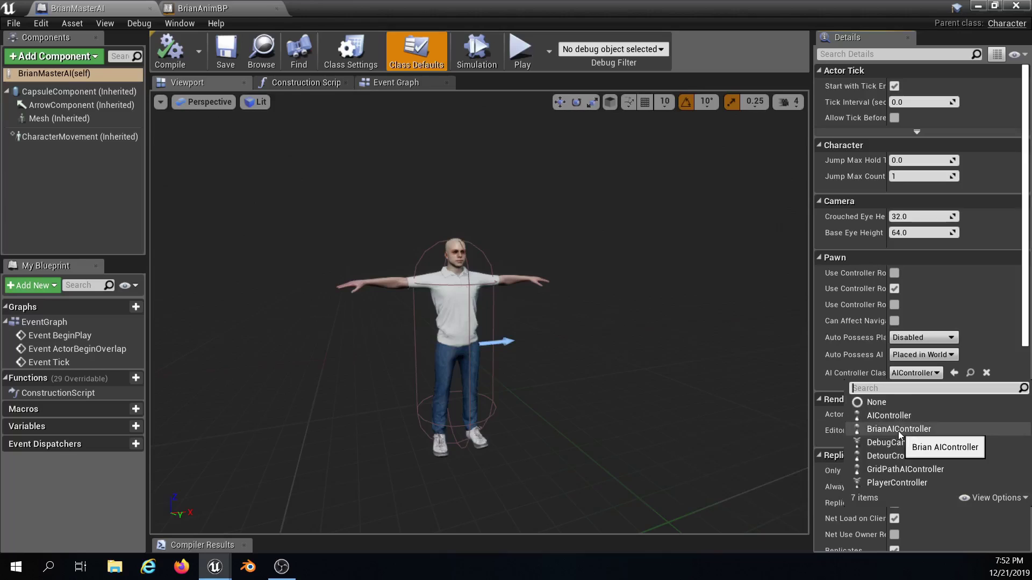
{"action": "left_click", "coordinate": [898, 429]}
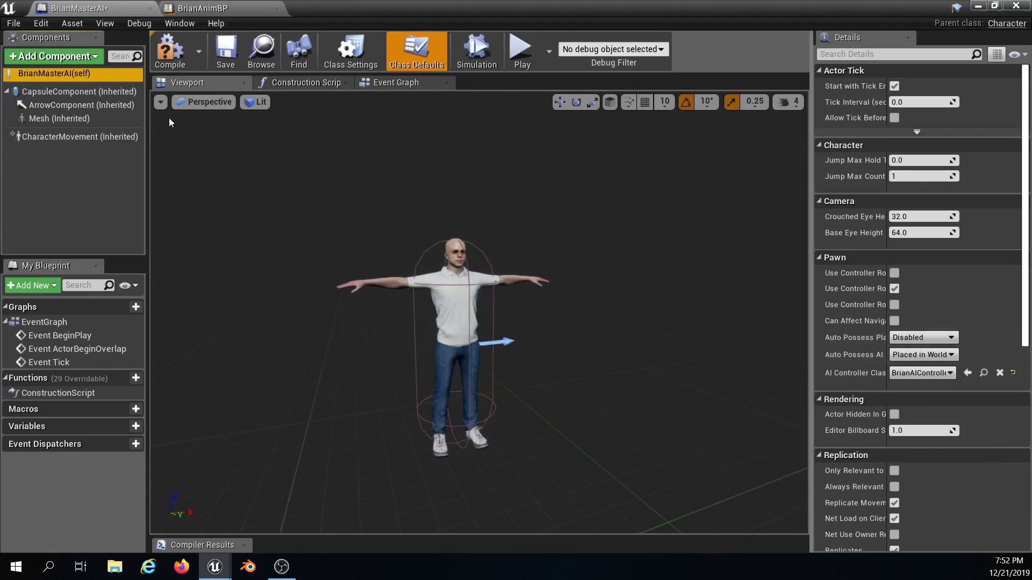
- Set the Anim Class of BrianMasterAI's Mesh component to BrianAnimBP, and compile and save the blueprint
{"action": "left_click", "coordinate": [75, 118]}
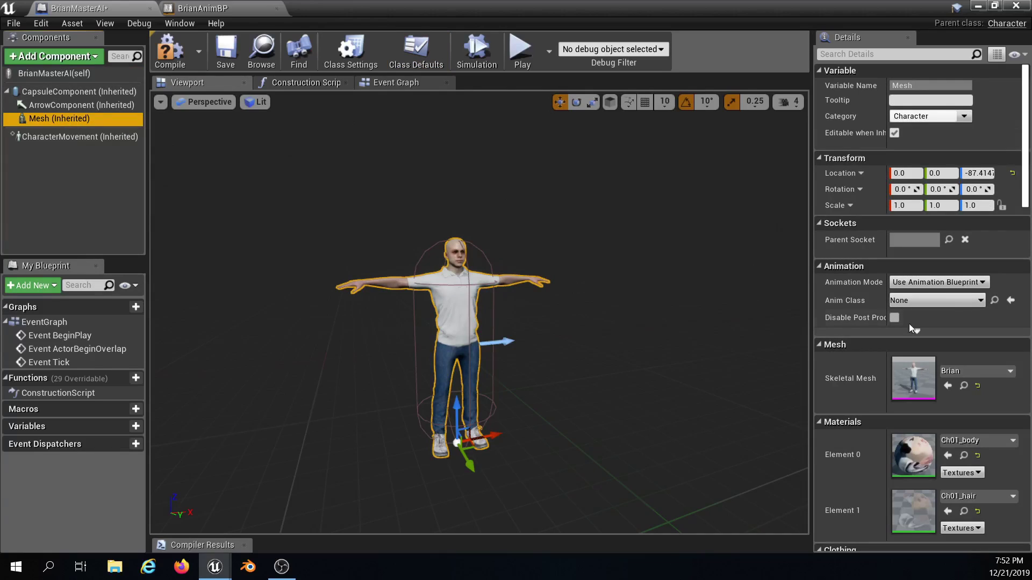
{"action": "left_click", "coordinate": [923, 297]}
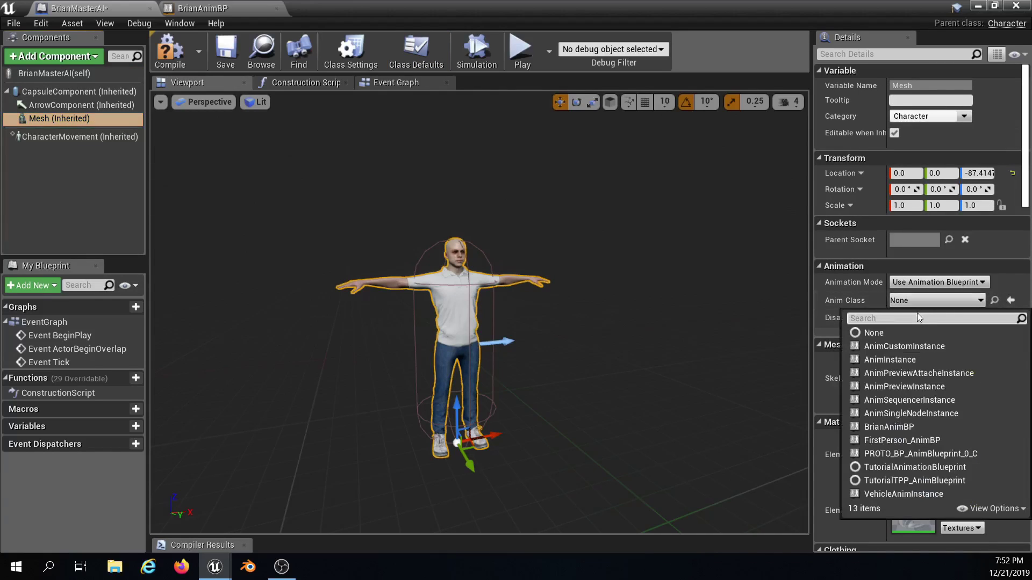
{"action": "left_click", "coordinate": [889, 426]}
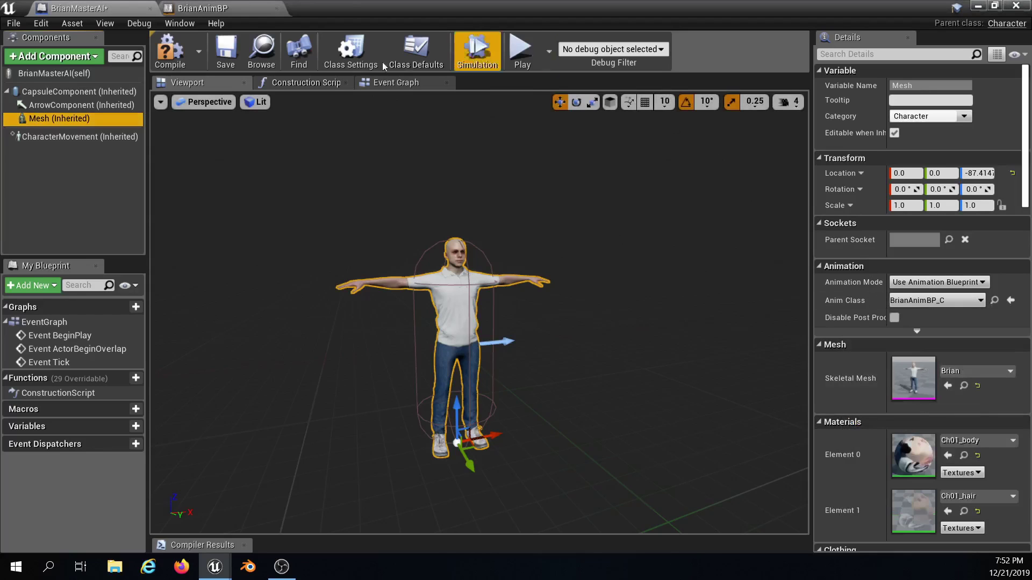
{"action": "left_click", "coordinate": [169, 51]}
{"action": "left_click", "coordinate": [225, 51]}
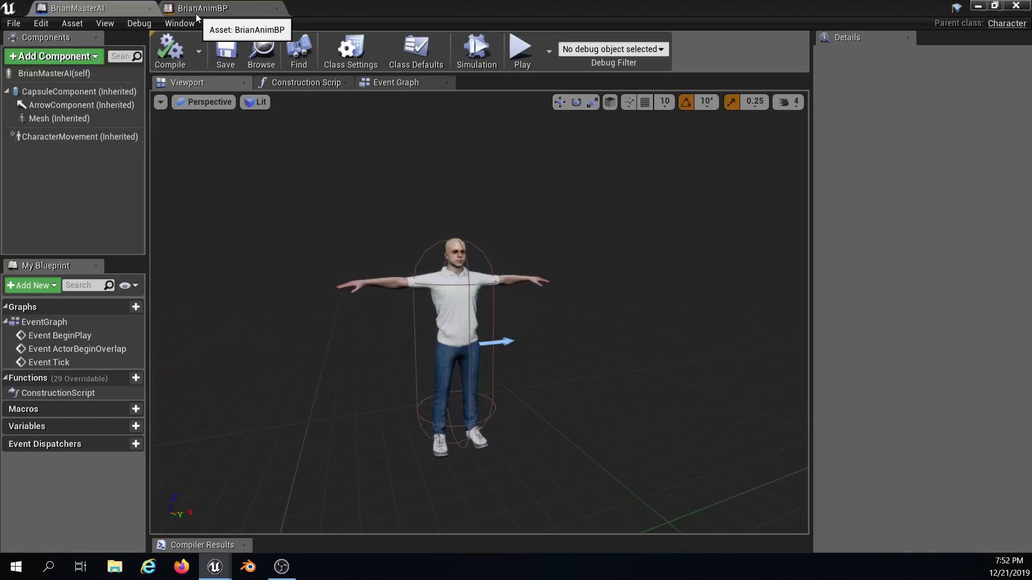
- In BrianAnimBP's Anim Graph, add a new state machine feeding the Result input of Final Animation Pose
{"action": "left_click", "coordinate": [199, 11]}
{"action": "right_click_drag", "start_coordinate": [403, 263], "coordinate": [510, 271]}
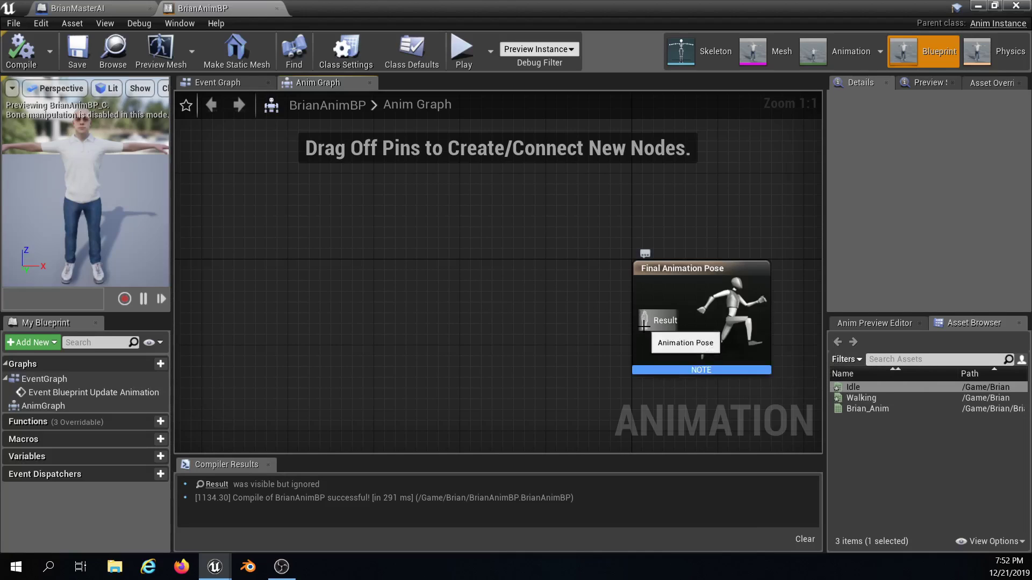
{"action": "left_click_drag", "start_coordinate": [644, 325], "coordinate": [472, 318]}
{"action": "type", "text": "state"}
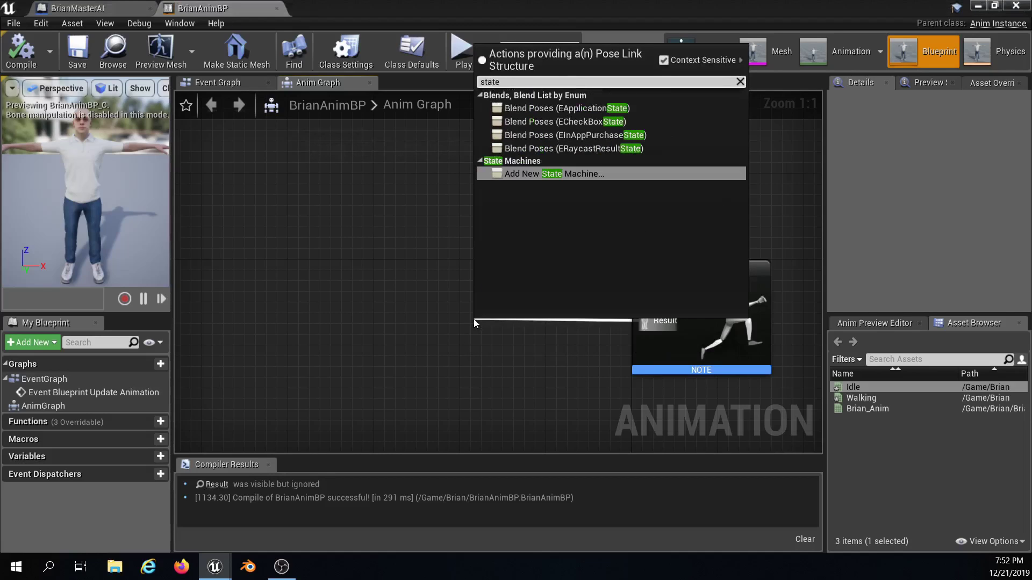
{"action": "key", "text": "Return"}
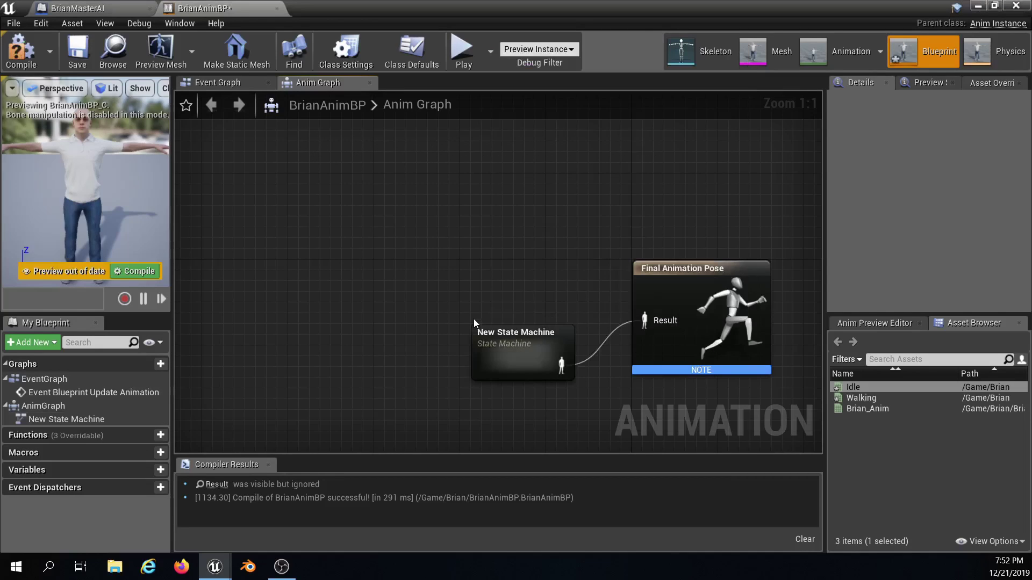
{"action": "left_click_drag", "start_coordinate": [499, 334], "coordinate": [425, 301]}
- Open the new state machine and add a state named IDle connected from Entry
{"action": "double_click", "coordinate": [425, 301]}
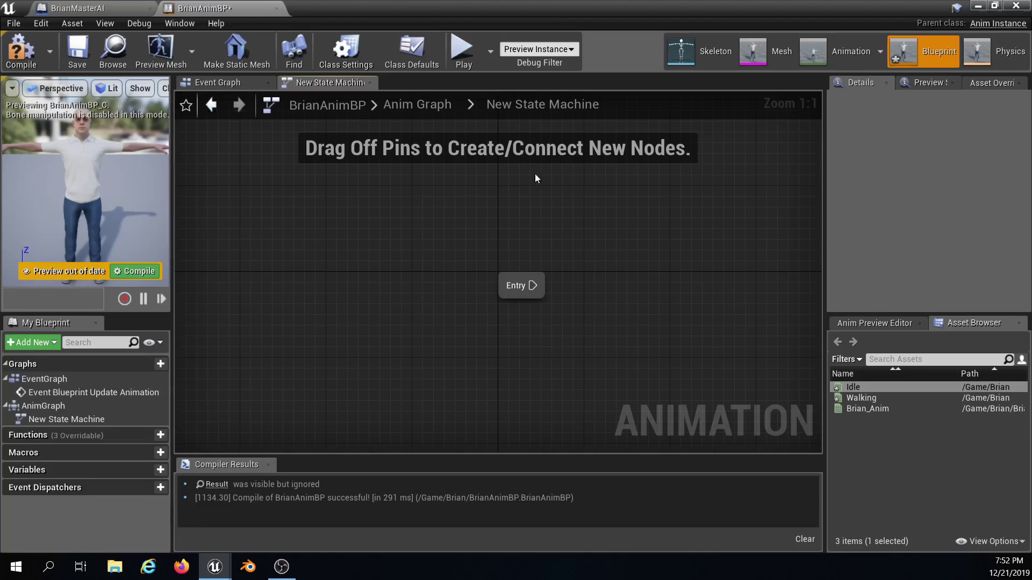
{"action": "right_click_drag", "start_coordinate": [534, 173], "coordinate": [307, 209]}
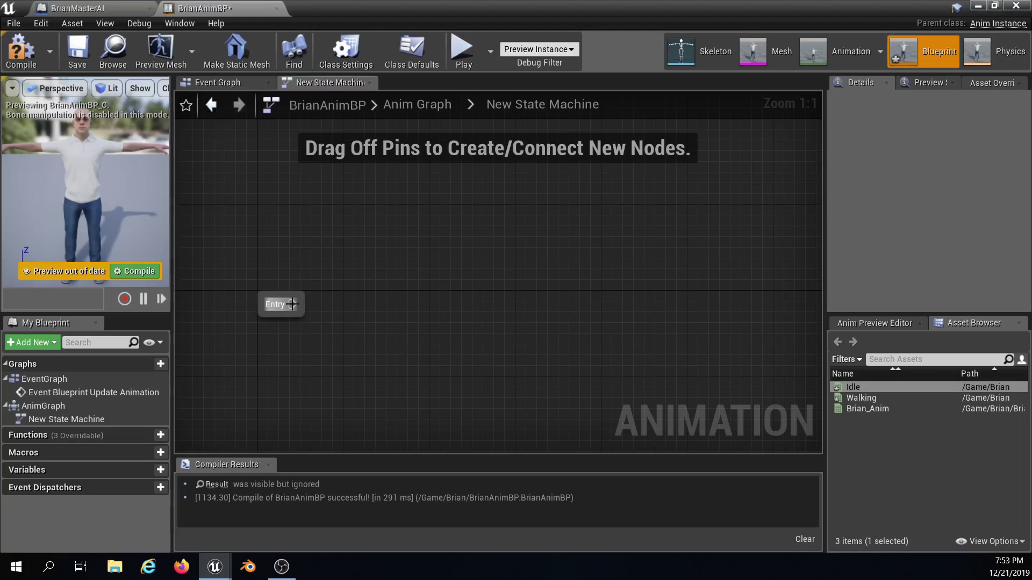
{"action": "left_click_drag", "start_coordinate": [292, 305], "coordinate": [377, 305]}
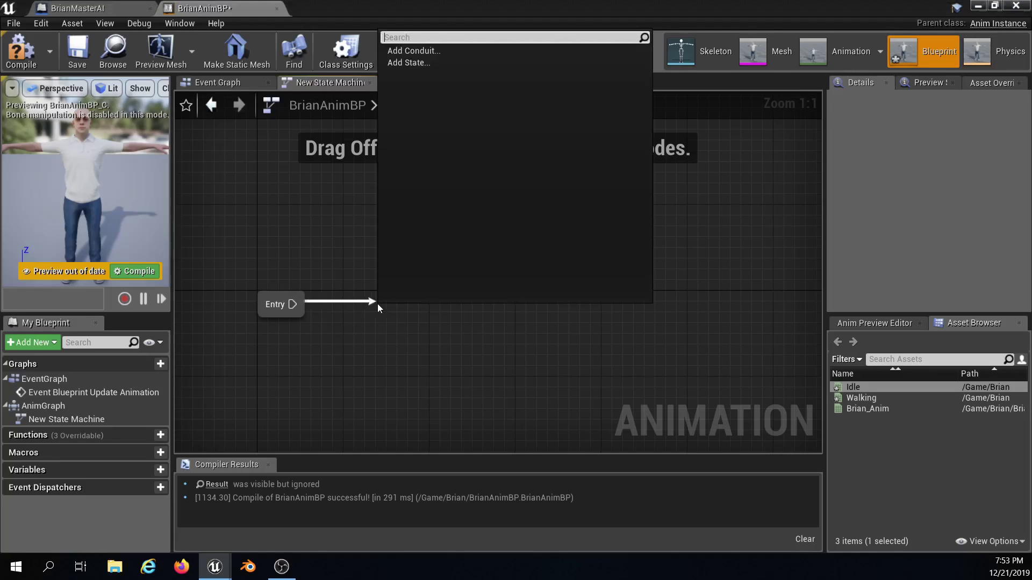
{"action": "left_click", "coordinate": [408, 63]}
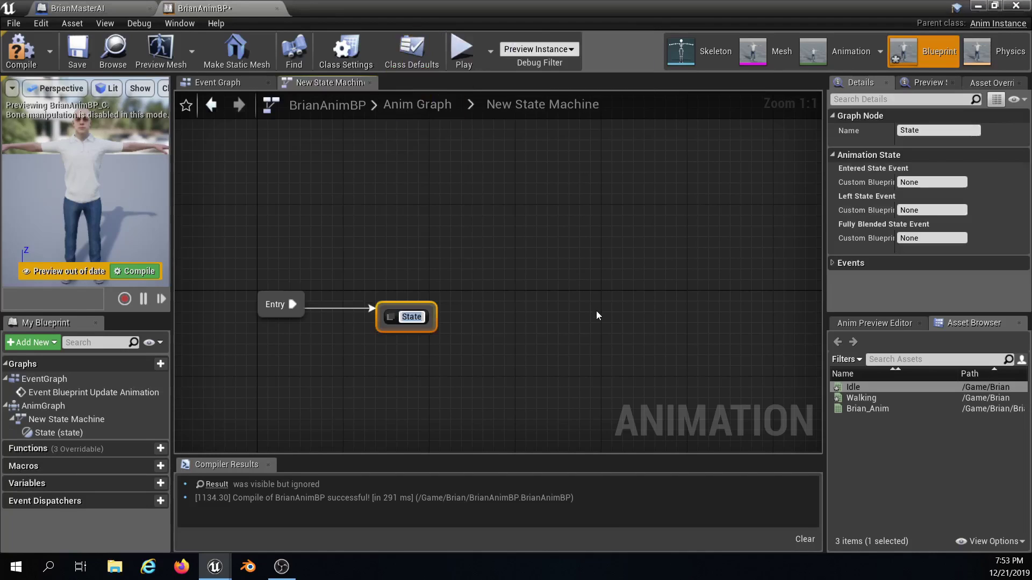
{"action": "type", "text": "IDle"}
{"action": "key", "text": "Return"}
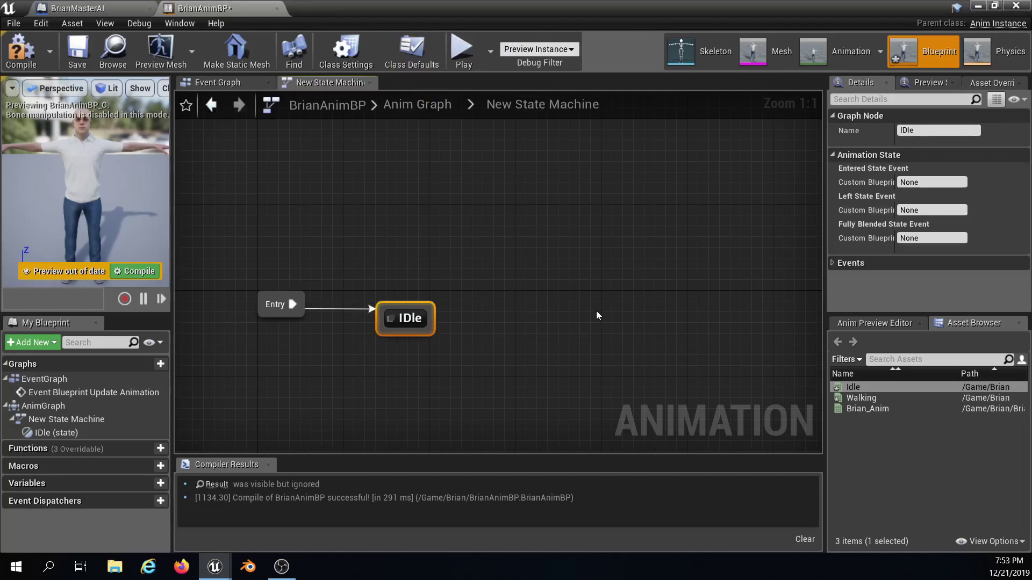
- Inside the IDle state, connect the Idle animation to the Output Animation Pose and return to the state machine
{"action": "double_click", "coordinate": [410, 317]}
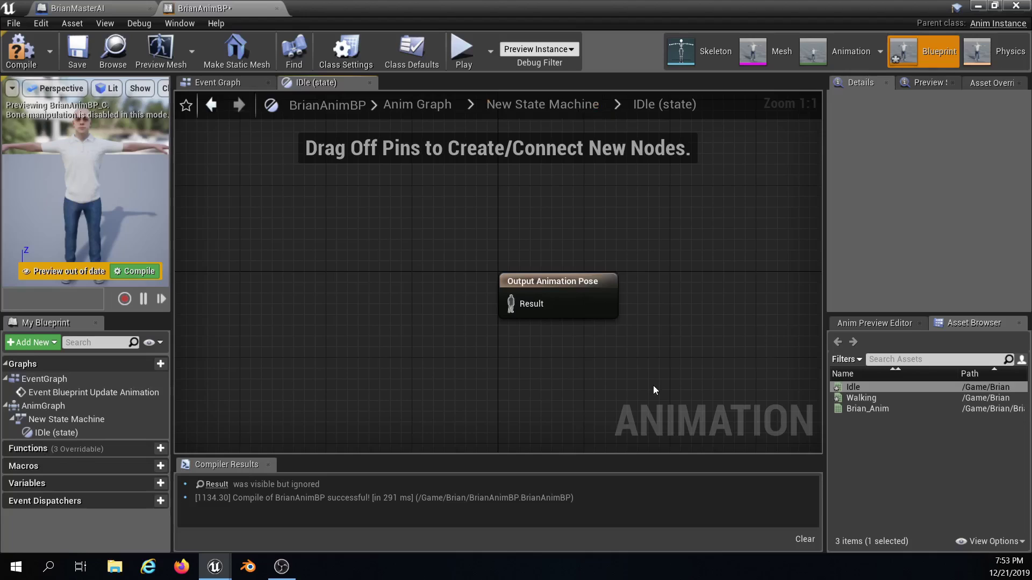
{"action": "left_click_drag", "start_coordinate": [853, 387], "coordinate": [510, 303]}
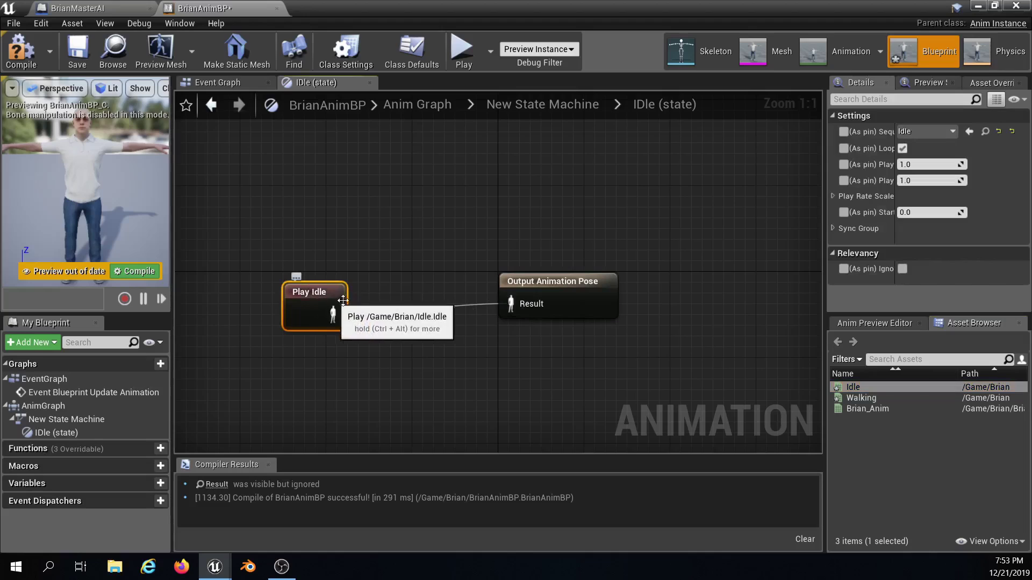
{"action": "left_click", "coordinate": [551, 107]}
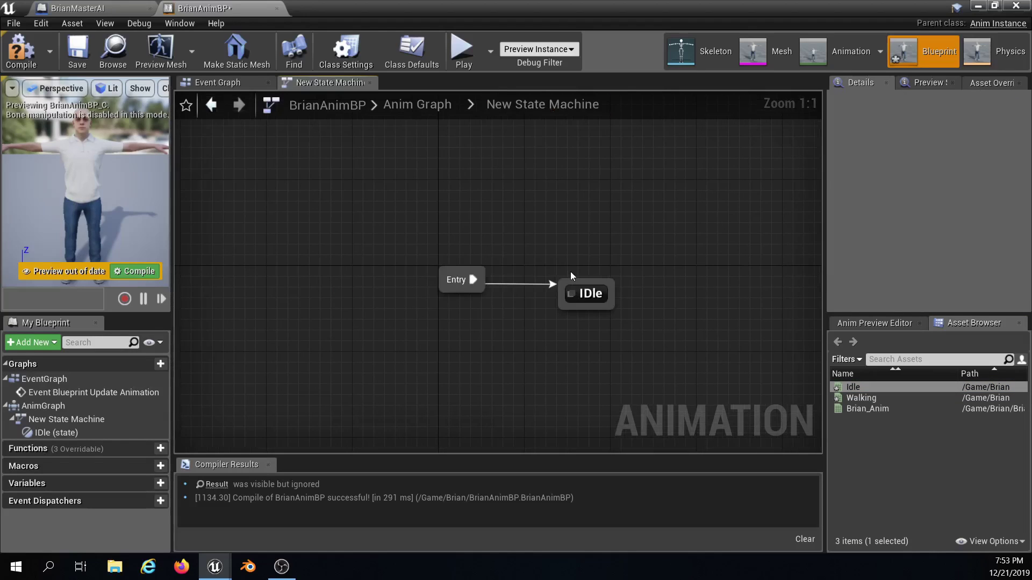
- Correct the name of the IDle state to Idle
{"action": "left_click", "coordinate": [572, 282]}
{"action": "left_click", "coordinate": [906, 130]}
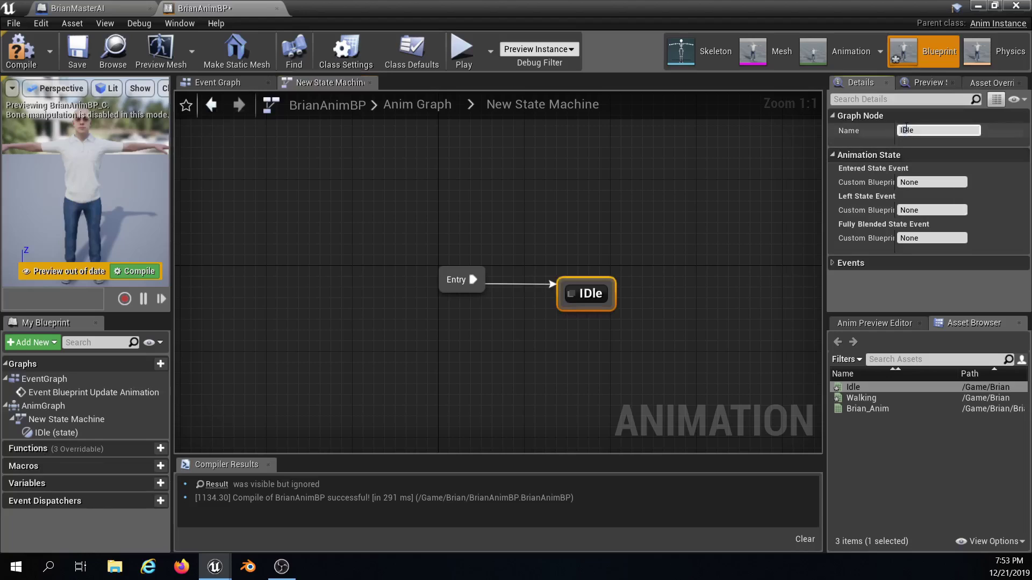
{"action": "type", "text": "d"}
{"action": "key", "text": "Return"}
- Add a state named Walking with a transition from Idle, and line it up with the Idle state
{"action": "right_click_drag", "start_coordinate": [594, 287], "coordinate": [406, 273]}
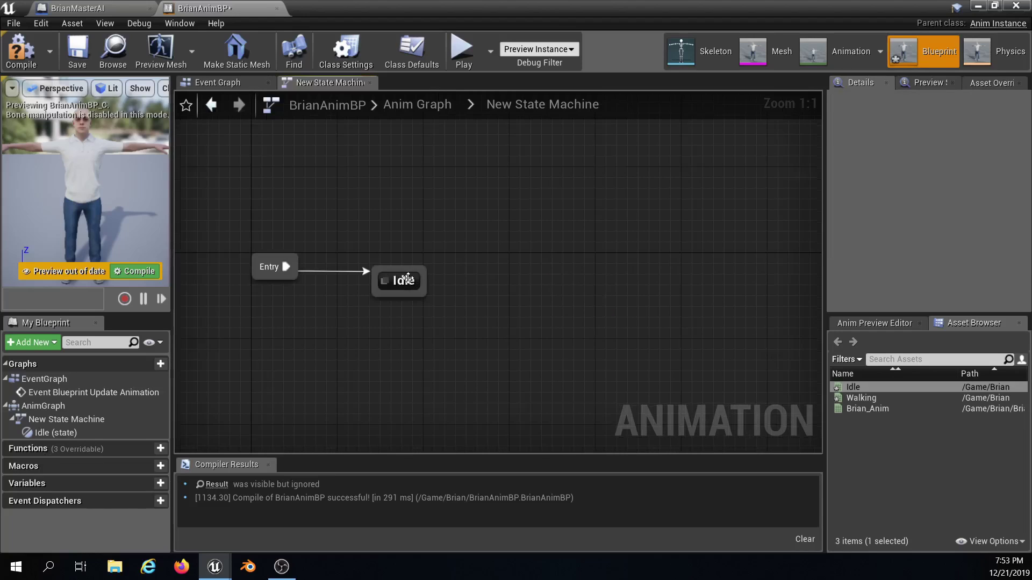
{"action": "left_click_drag", "start_coordinate": [406, 274], "coordinate": [527, 263]}
{"action": "left_click", "coordinate": [544, 297]}
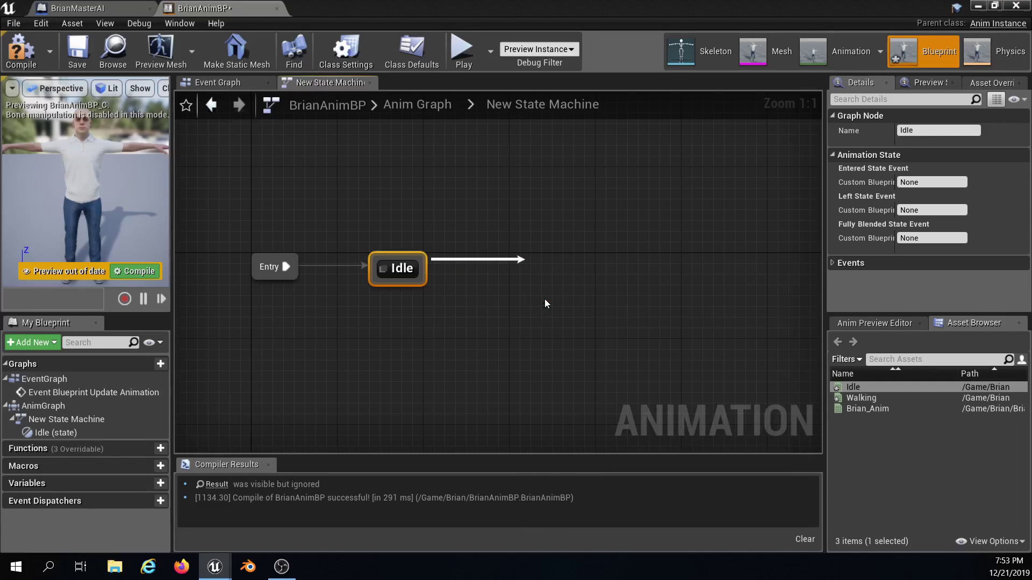
{"action": "type", "text": "Walking"}
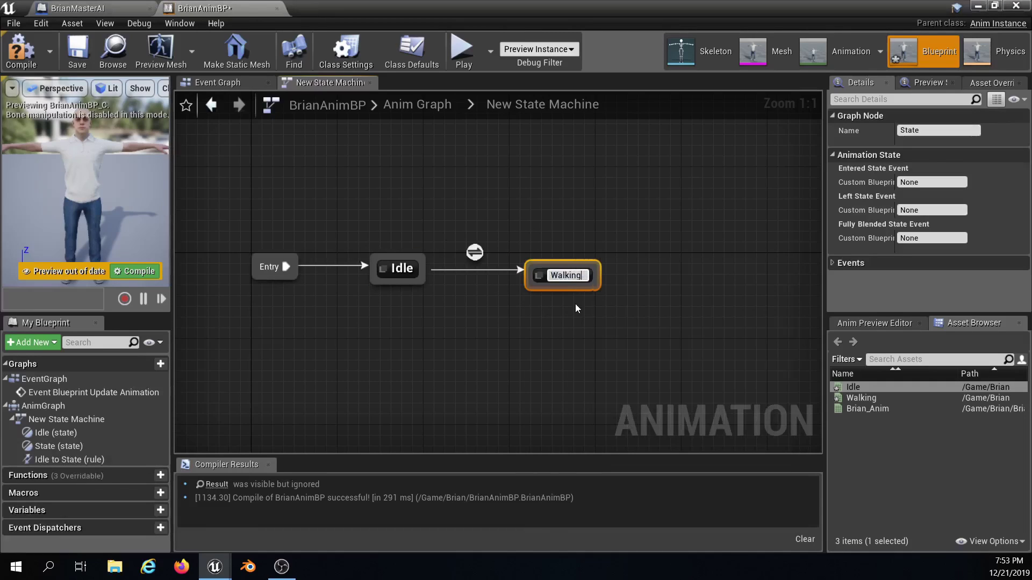
{"action": "key", "text": "Return"}
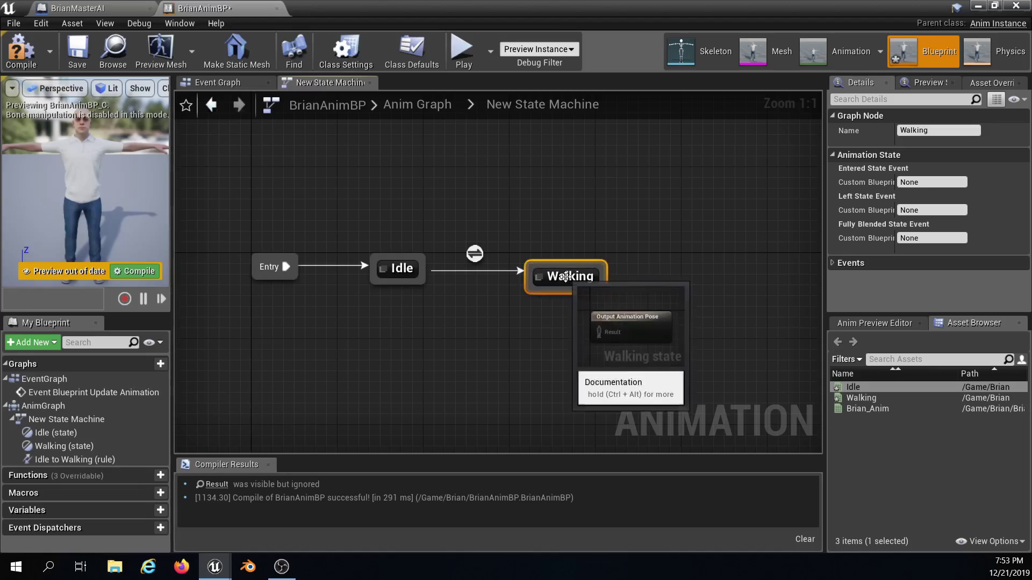
{"action": "left_click_drag", "start_coordinate": [604, 281], "coordinate": [599, 273]}
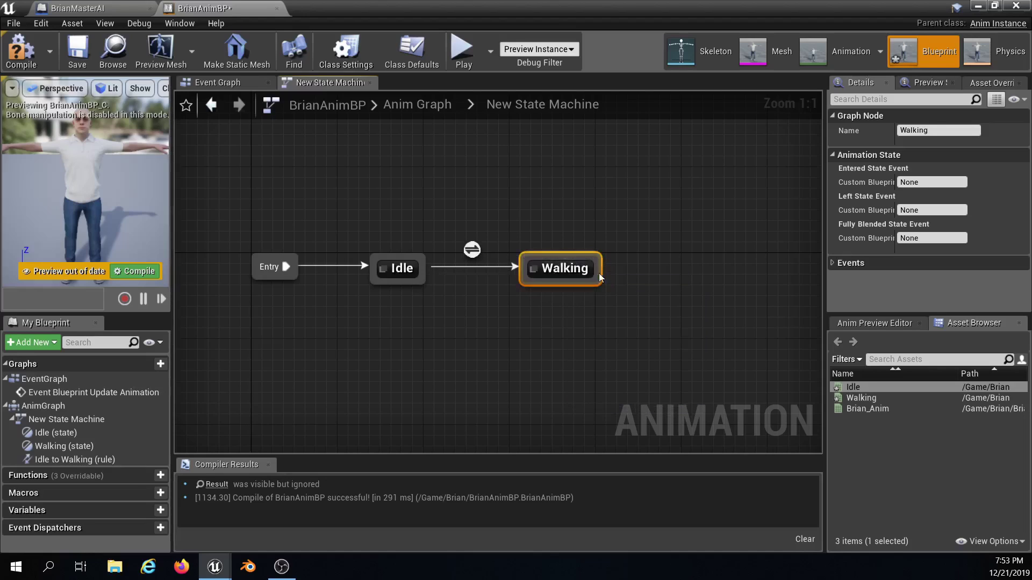
- Inside the Walking state, connect the Walking animation to the Output Animation Pose and compile BrianAnimBP
{"action": "double_click", "coordinate": [555, 267]}
{"action": "left_click", "coordinate": [858, 398]}
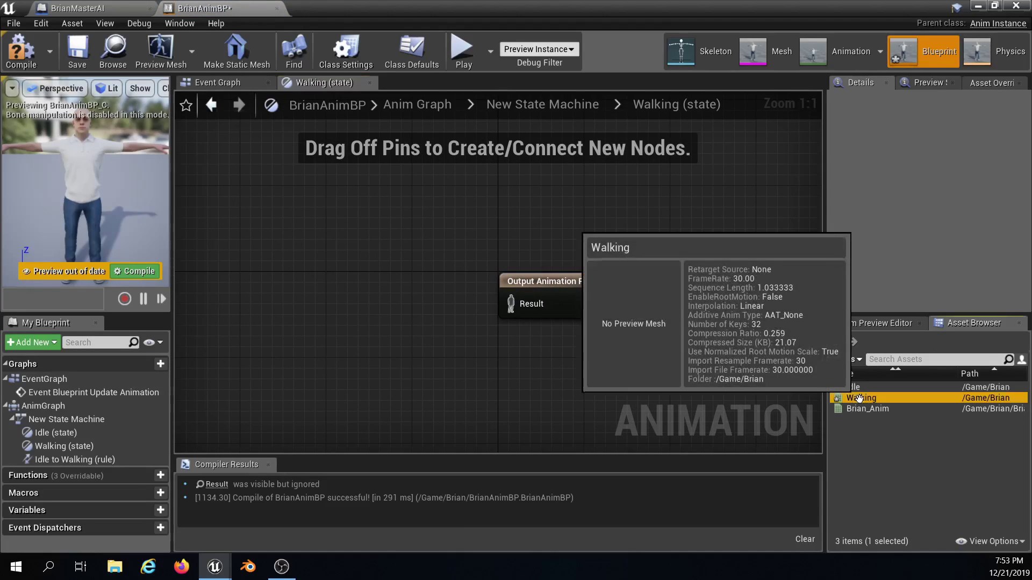
{"action": "left_click_drag", "start_coordinate": [858, 398], "coordinate": [280, 285]}
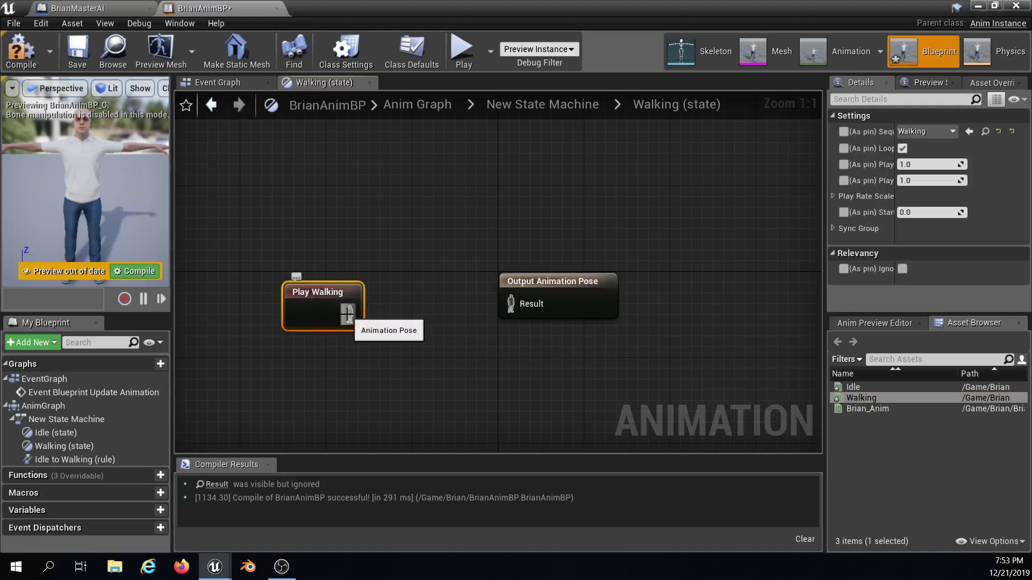
{"action": "left_click_drag", "start_coordinate": [347, 313], "coordinate": [515, 302]}
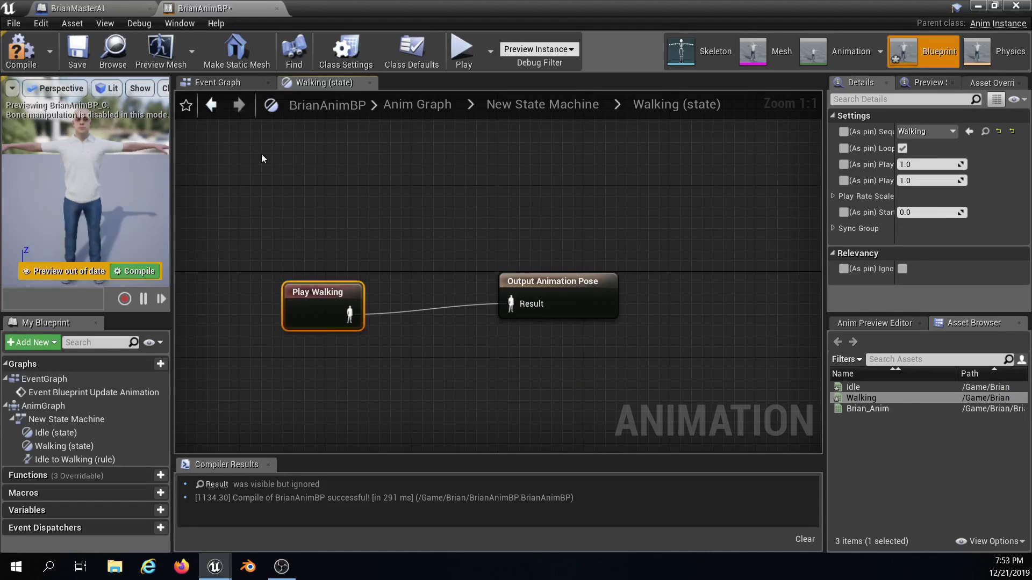
{"action": "left_click", "coordinate": [139, 271]}
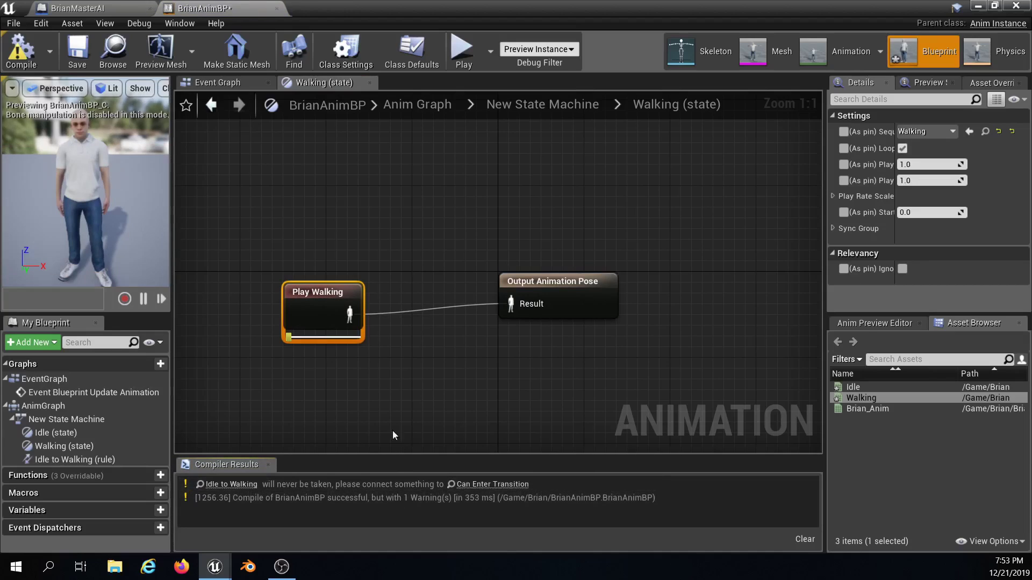
- Return to the state machine and add a transition from Walking back to Idle
{"action": "left_click", "coordinate": [547, 102]}
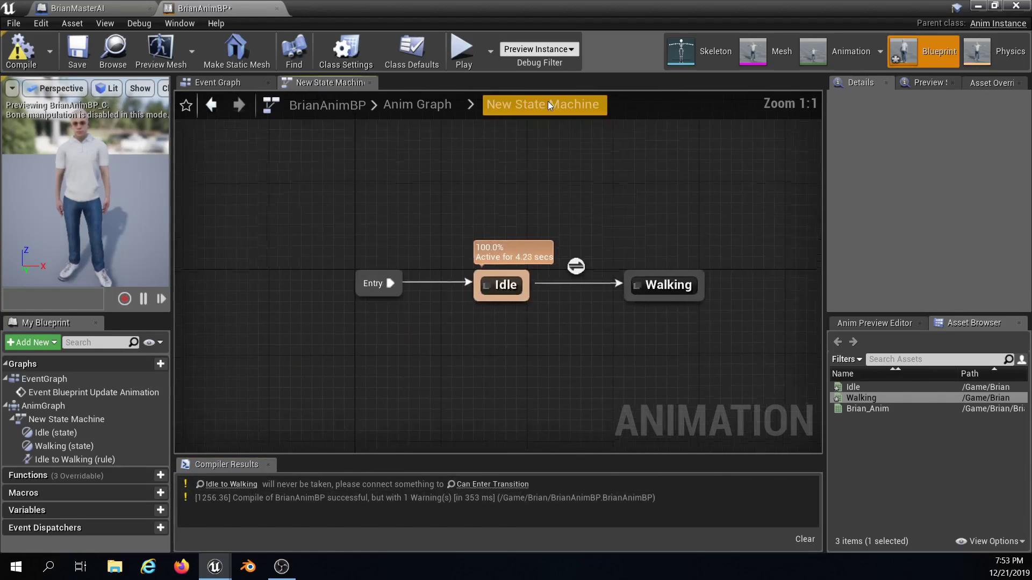
{"action": "right_click_drag", "start_coordinate": [573, 288], "coordinate": [465, 287]}
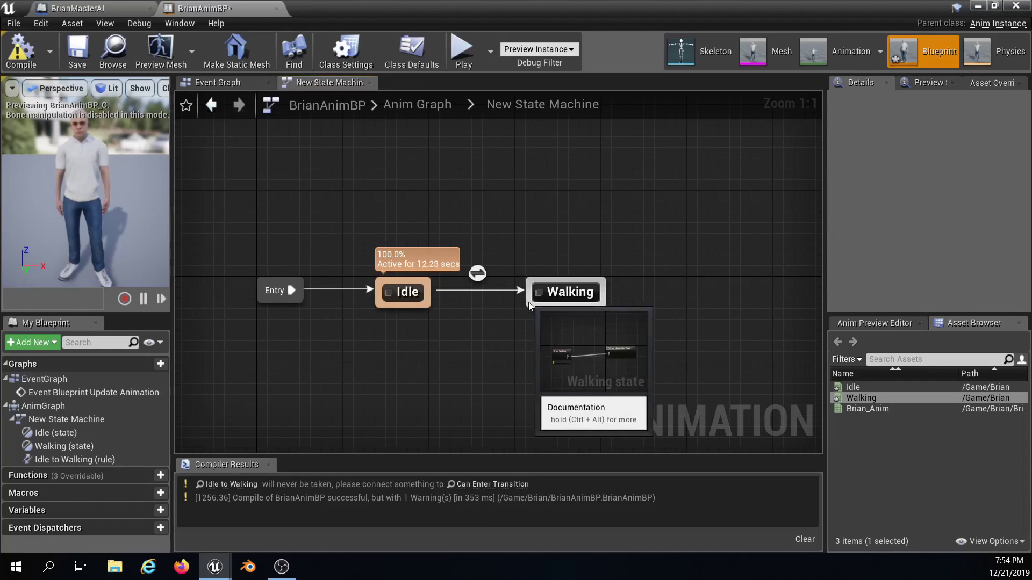
{"action": "left_click_drag", "start_coordinate": [529, 306], "coordinate": [429, 300]}
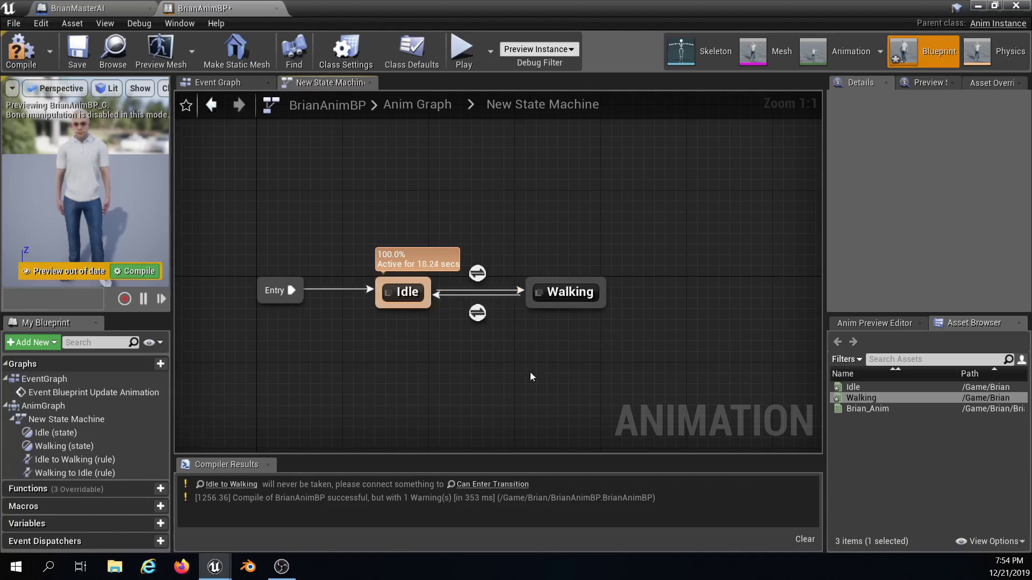
{"action": "right_click_drag", "start_coordinate": [240, 347], "coordinate": [280, 347]}
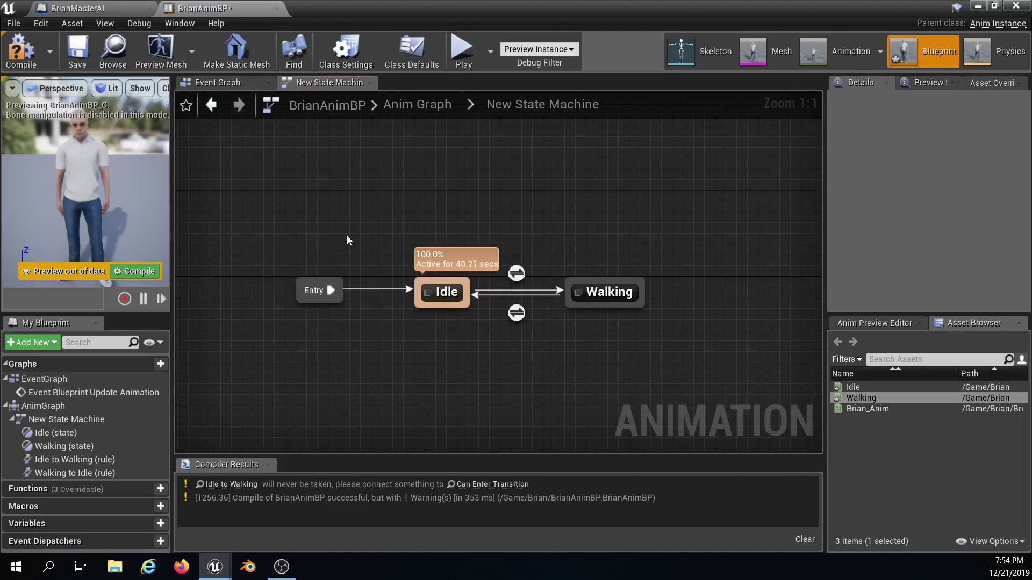
- Add an Event Blueprint Begin Play node to the BrianAnimBP Event Graph, above the Update Animation event
{"action": "left_click", "coordinate": [231, 86]}
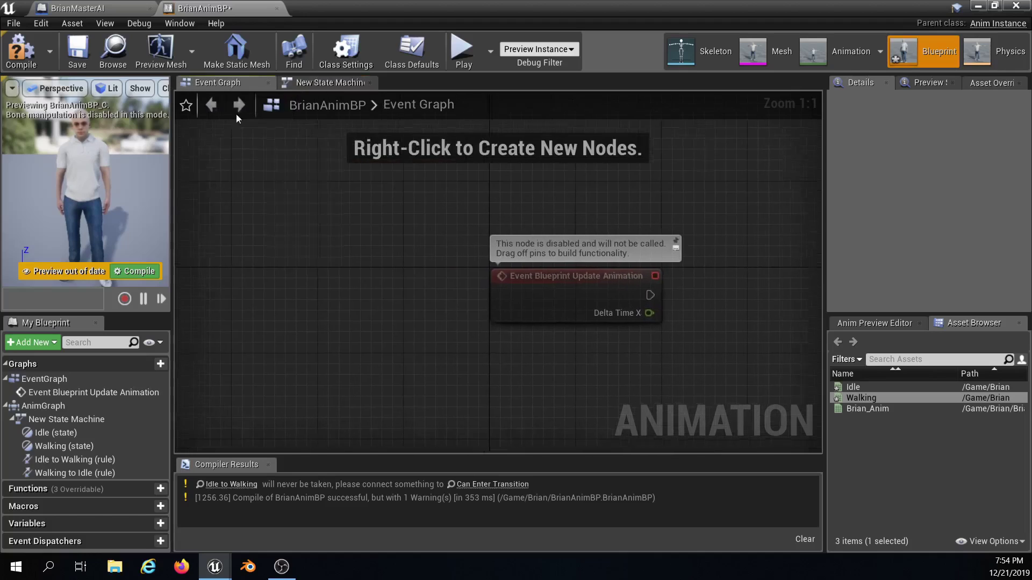
{"action": "right_click_drag", "start_coordinate": [324, 254], "coordinate": [301, 281]}
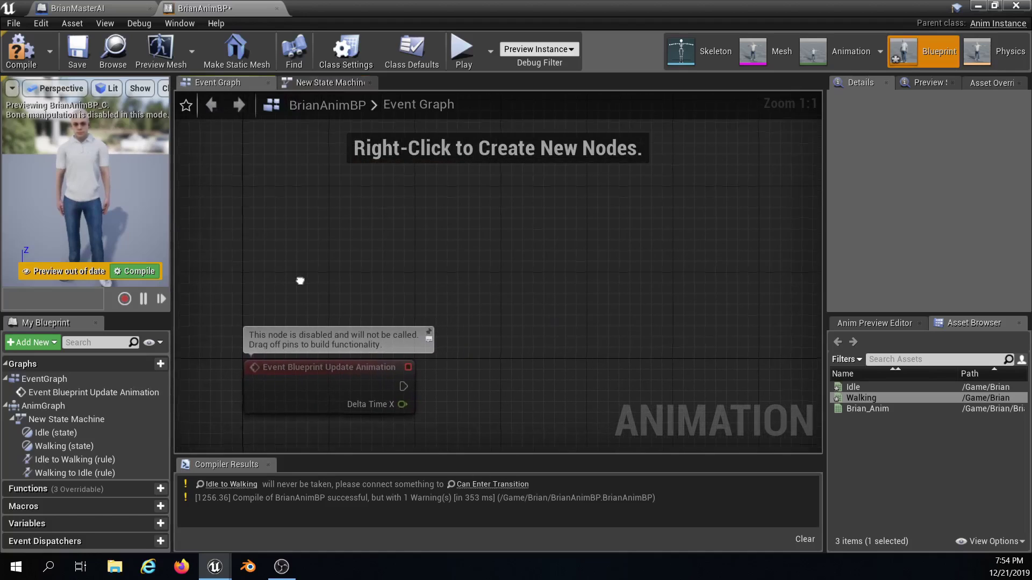
{"action": "right_click", "coordinate": [257, 215]}
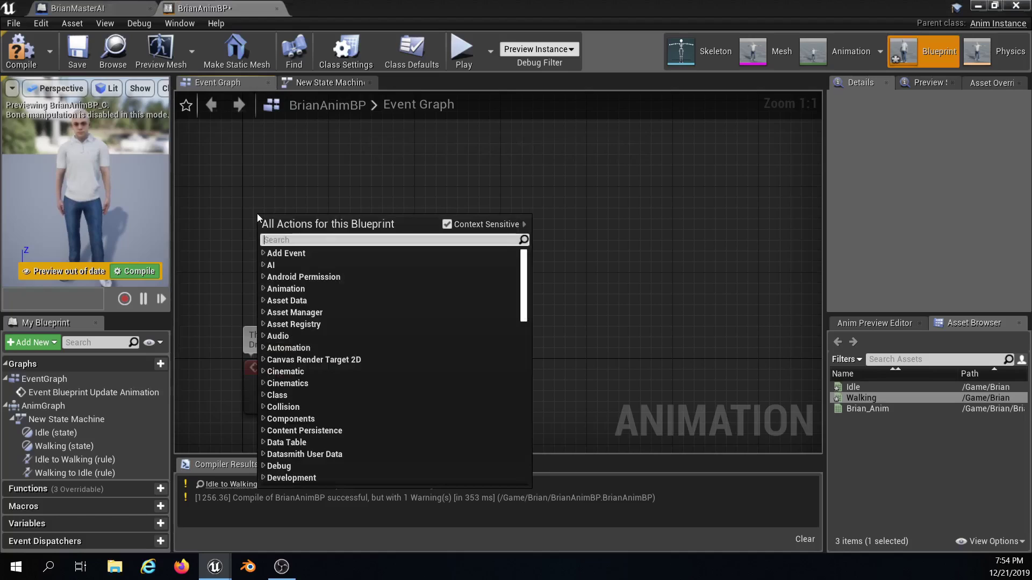
{"action": "type", "text": "begine"}
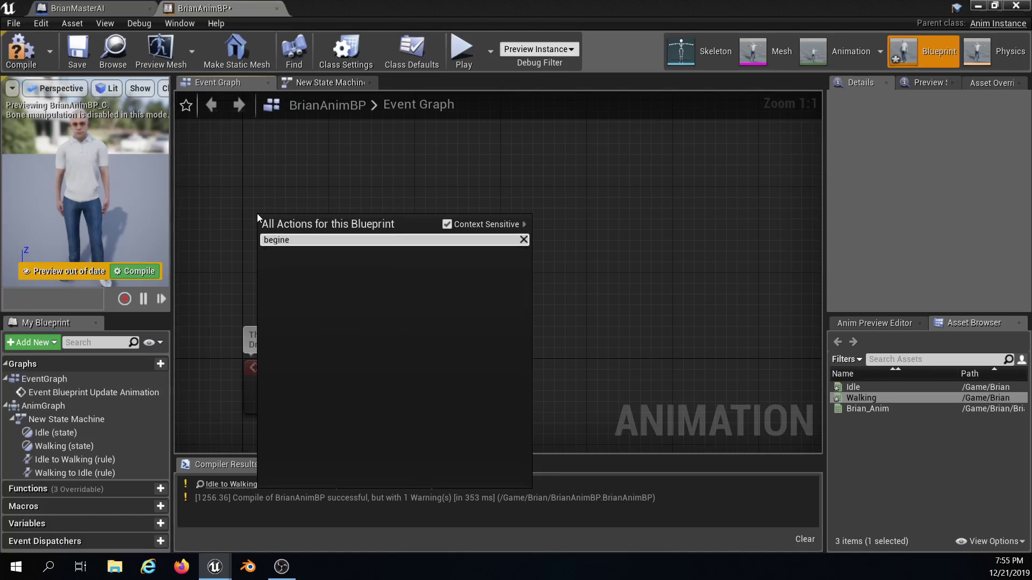
{"action": "key", "text": "BackSpace"}
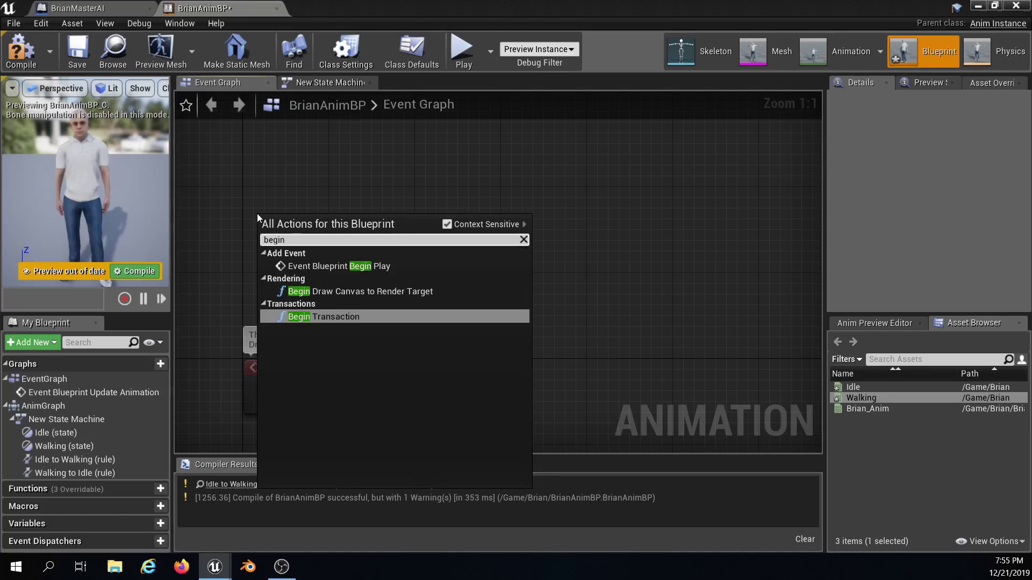
{"action": "left_click", "coordinate": [367, 267]}
- Add a Cast To BrianMasterAI node executed from Event Blueprint Begin Play
{"action": "right_click_drag", "start_coordinate": [384, 269], "coordinate": [371, 294]}
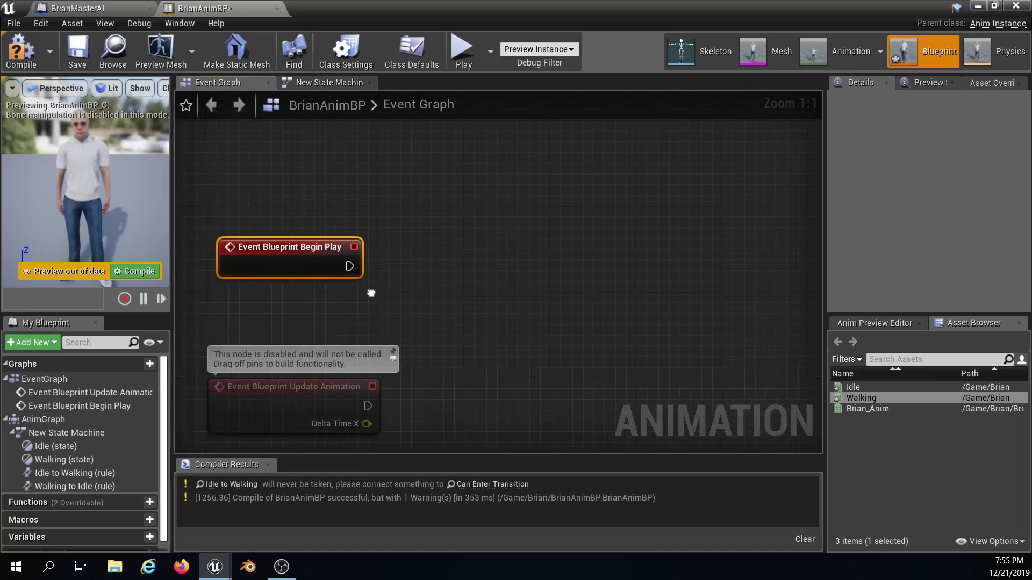
{"action": "left_click_drag", "start_coordinate": [350, 266], "coordinate": [445, 230]}
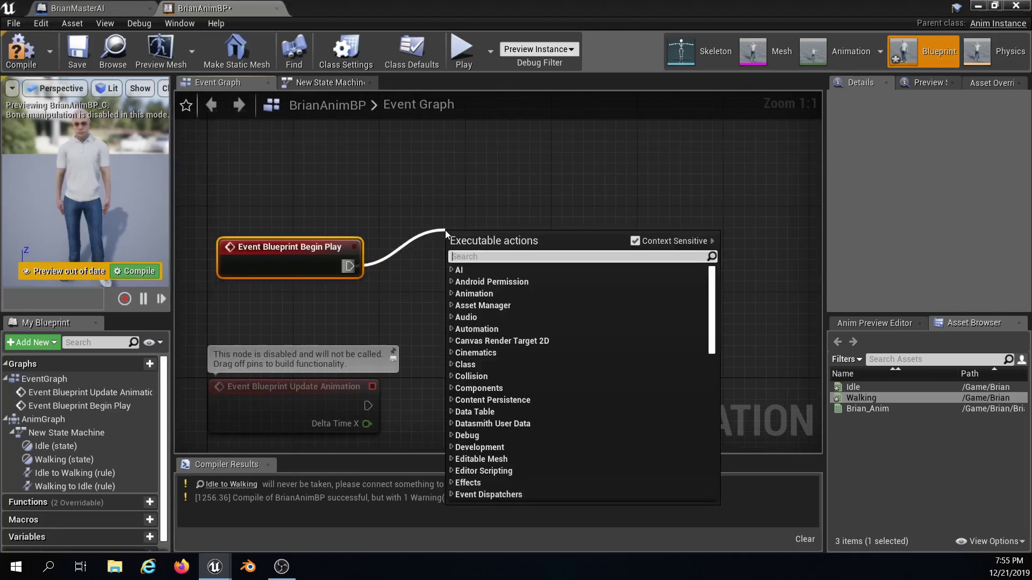
{"action": "type", "text": "cast"}
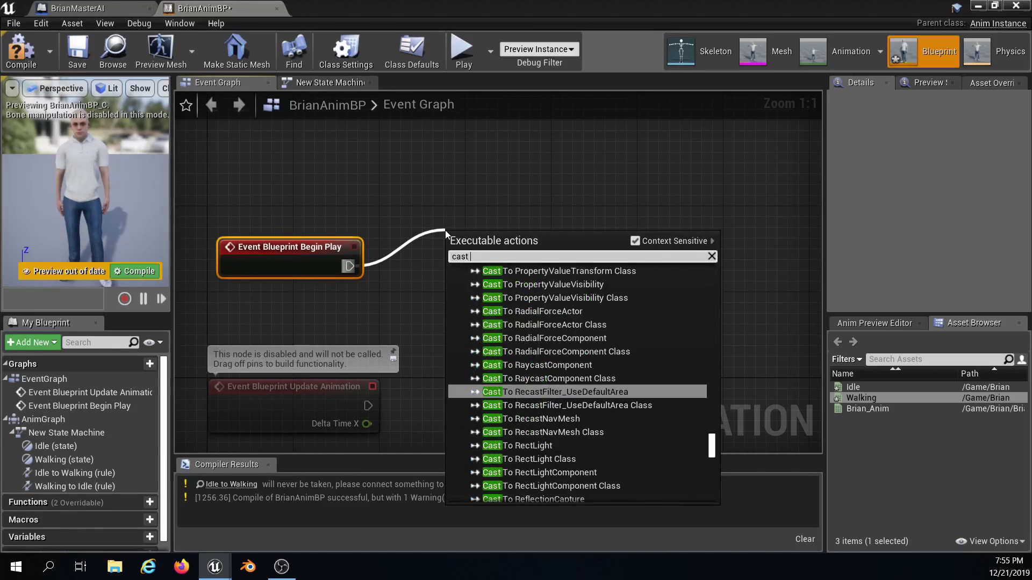
{"action": "type", "text": " to"}
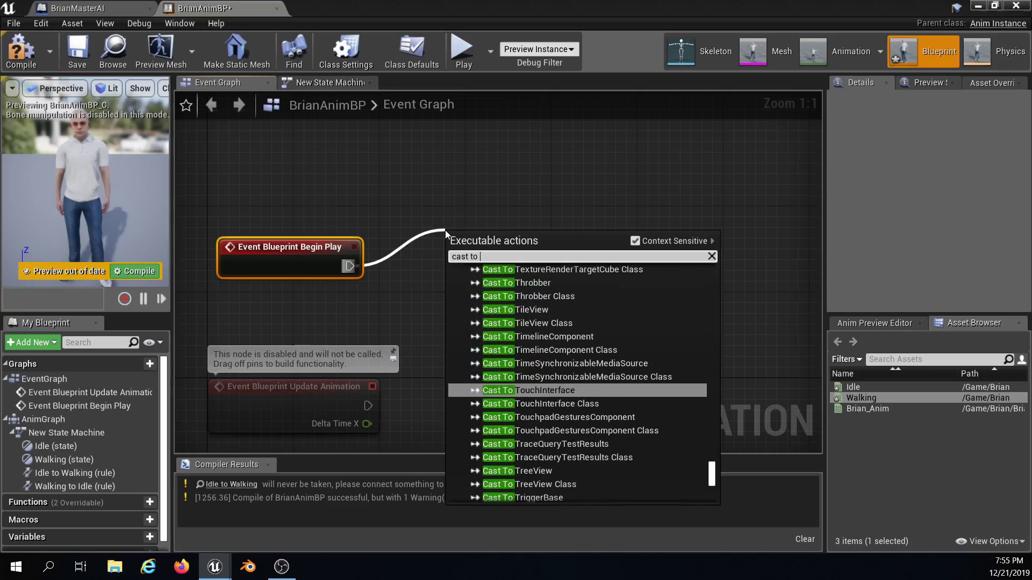
{"action": "type", "text": " bri"}
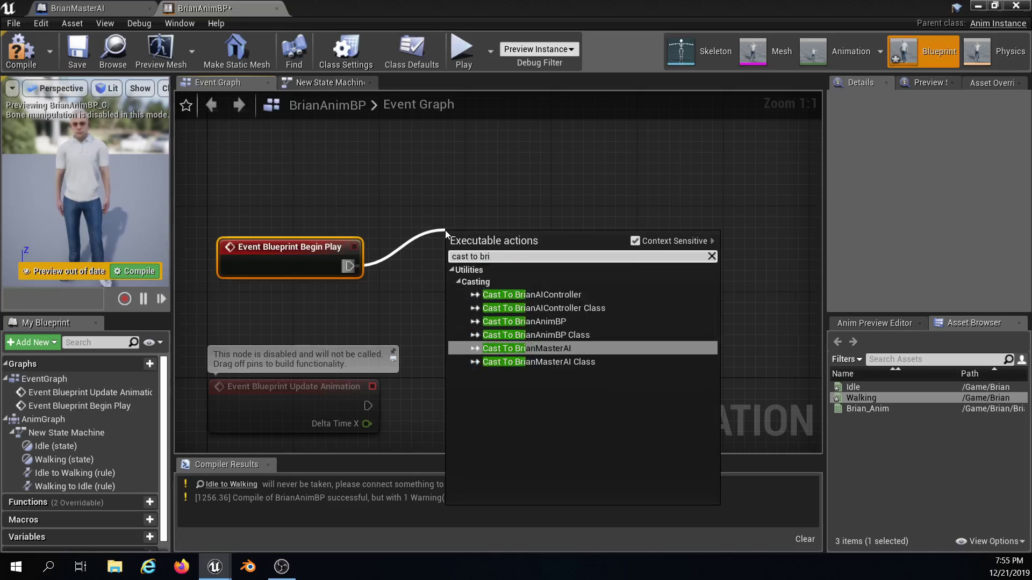
{"action": "left_click", "coordinate": [555, 348]}
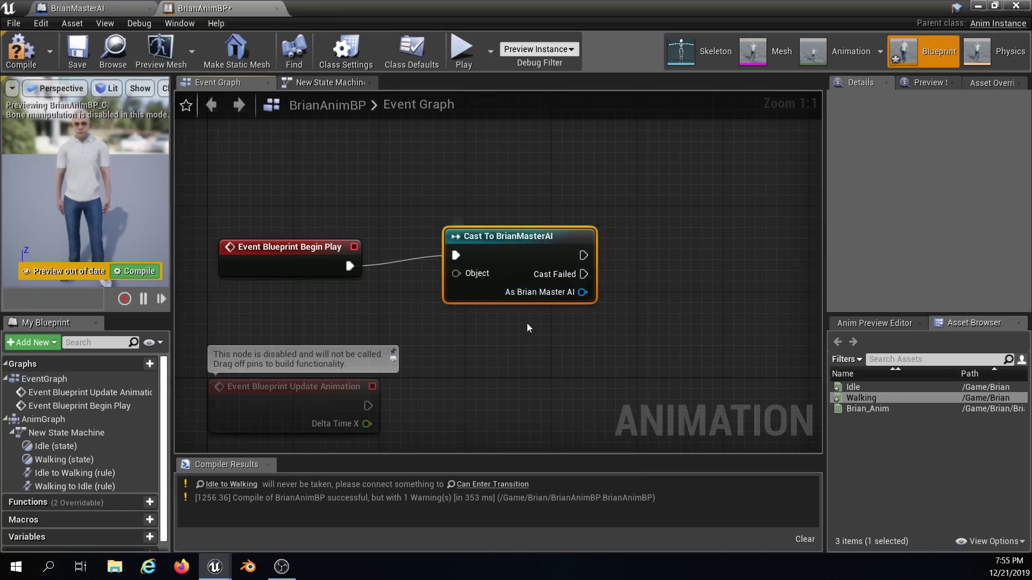
- Line up the cast node with the Begin Play event and feed its Object input from a Try Get Pawn Owner node
{"action": "right_click_drag", "start_coordinate": [527, 323], "coordinate": [481, 303]}
{"action": "left_click_drag", "start_coordinate": [482, 299], "coordinate": [547, 252]}
{"action": "left_click", "coordinate": [520, 252]}
{"action": "right_click_drag", "start_coordinate": [355, 279], "coordinate": [478, 290]}
{"action": "left_click_drag", "start_coordinate": [478, 289], "coordinate": [327, 303]}
{"action": "type", "text": "owner"}
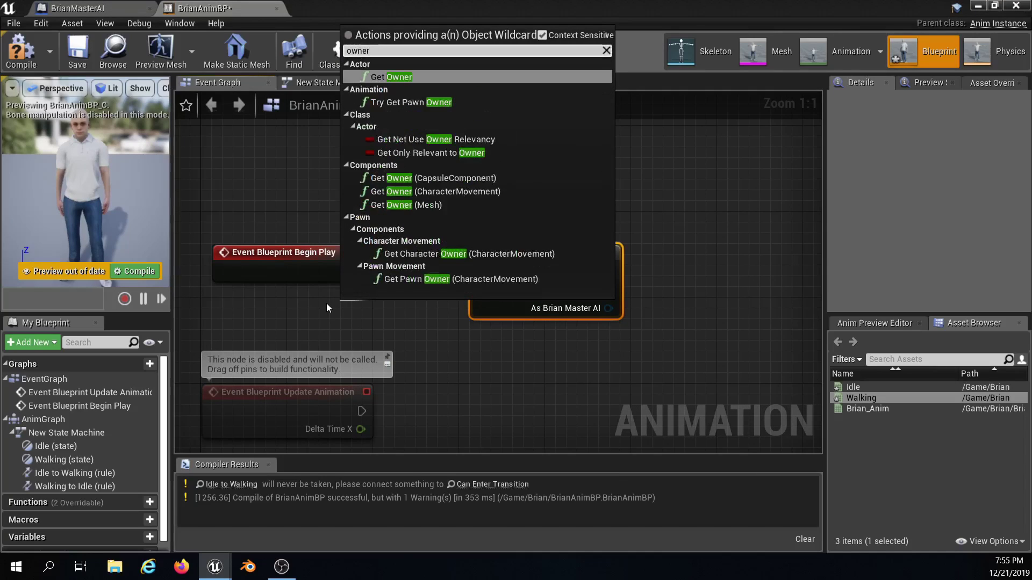
{"action": "left_click", "coordinate": [394, 102]}
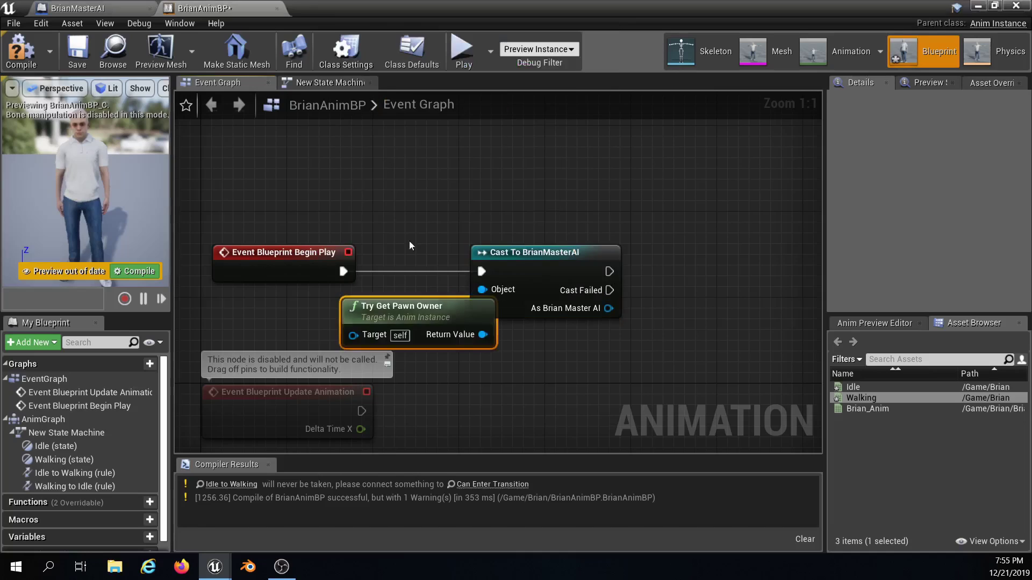
- Place Try Get Pawn Owner beneath Begin Play and move the Begin Play node group up, clear of the Update Animation event
{"action": "left_click_drag", "start_coordinate": [409, 302], "coordinate": [292, 301]}
{"action": "left_click_drag", "start_coordinate": [548, 180], "coordinate": [349, 312]}
{"action": "left_click_drag", "start_coordinate": [497, 255], "coordinate": [495, 169]}
- Promote the cast's As Brian Master AI output to a variable named Brian
{"action": "right_click_drag", "start_coordinate": [403, 241], "coordinate": [351, 365]}
{"action": "right_click_drag", "start_coordinate": [416, 361], "coordinate": [344, 307]}
{"action": "left_click_drag", "start_coordinate": [485, 292], "coordinate": [553, 252]}
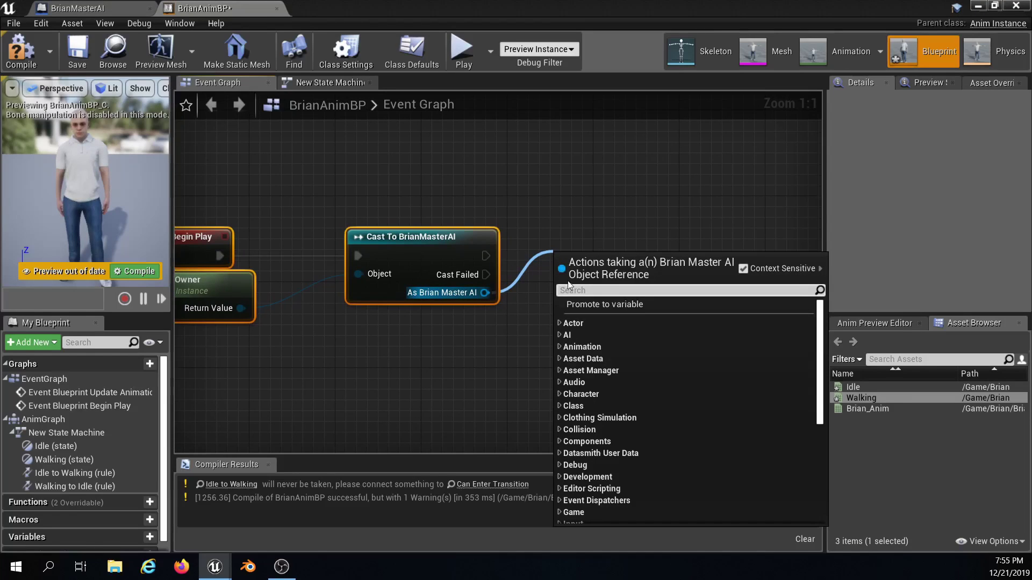
{"action": "left_click", "coordinate": [591, 304]}
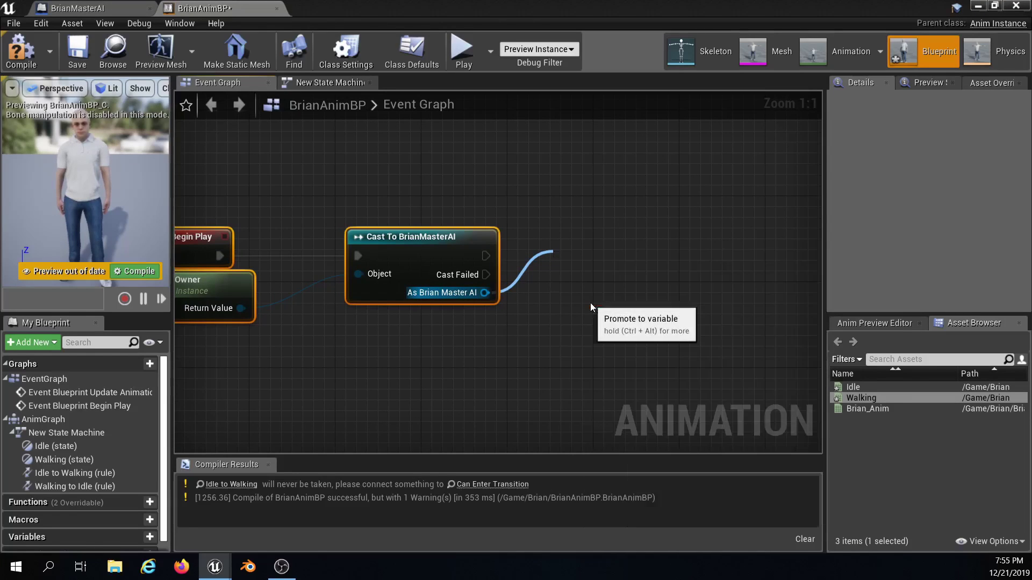
{"action": "left_click", "coordinate": [948, 130]}
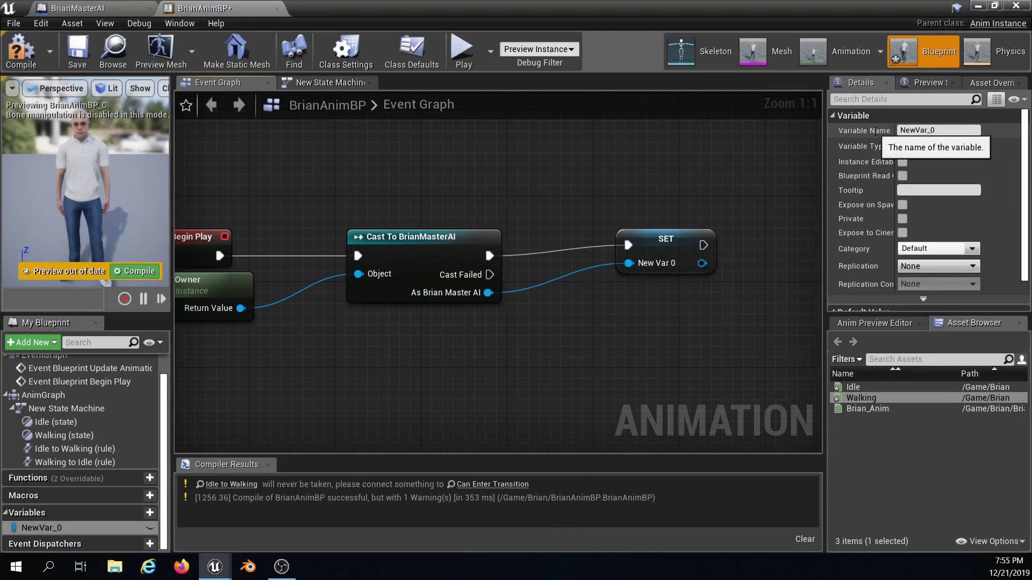
{"action": "type", "text": "Brian"}
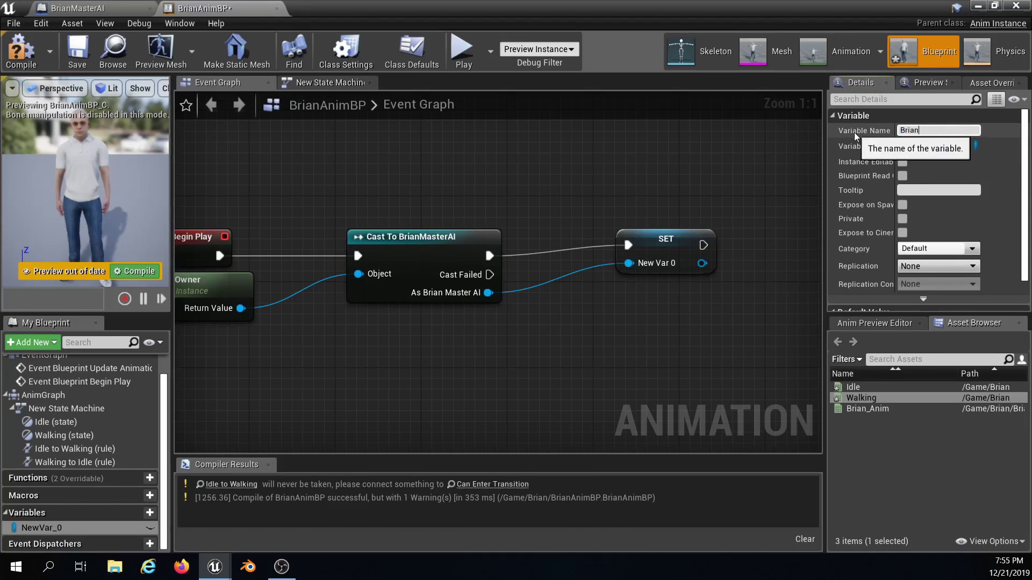
{"action": "key", "text": "Return"}
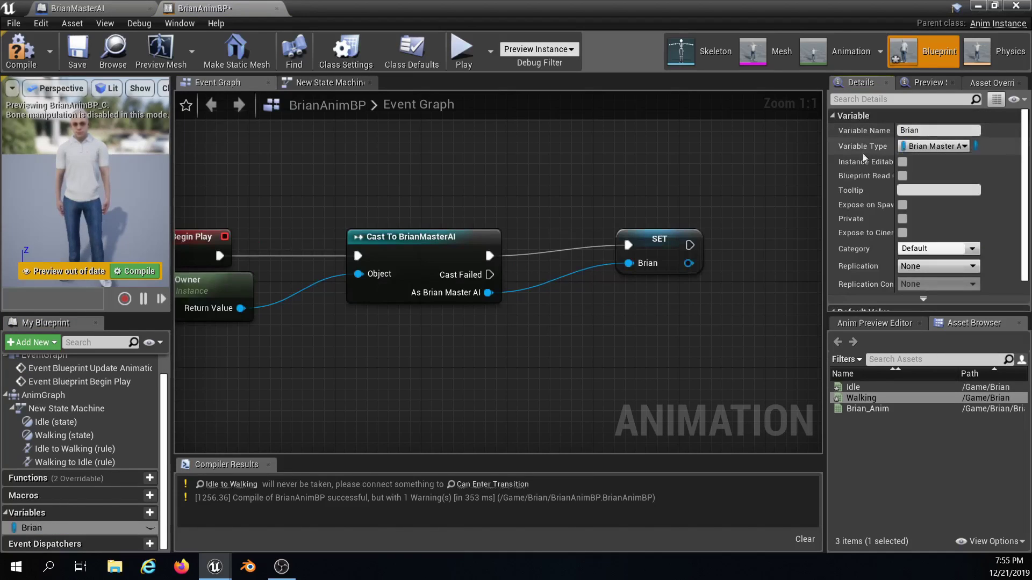
- Add a Brian getter beside Event Blueprint Update Animation, convert it to a validated get, and connect the event's execution to it
{"action": "right_click_drag", "start_coordinate": [409, 329], "coordinate": [492, 186]}
{"action": "scroll", "coordinate": [432, 238], "scroll_direction": "down", "scroll_amount": 1}
{"action": "right_click_drag", "start_coordinate": [401, 266], "coordinate": [437, 257]}
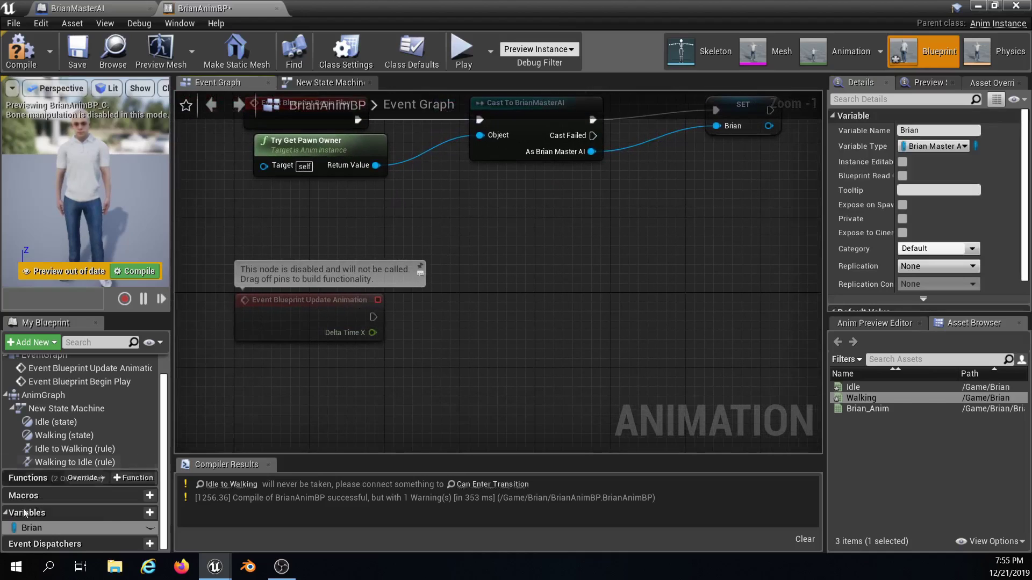
{"action": "left_click_drag", "start_coordinate": [37, 529], "coordinate": [456, 315]}
{"action": "right_click", "coordinate": [475, 322]}
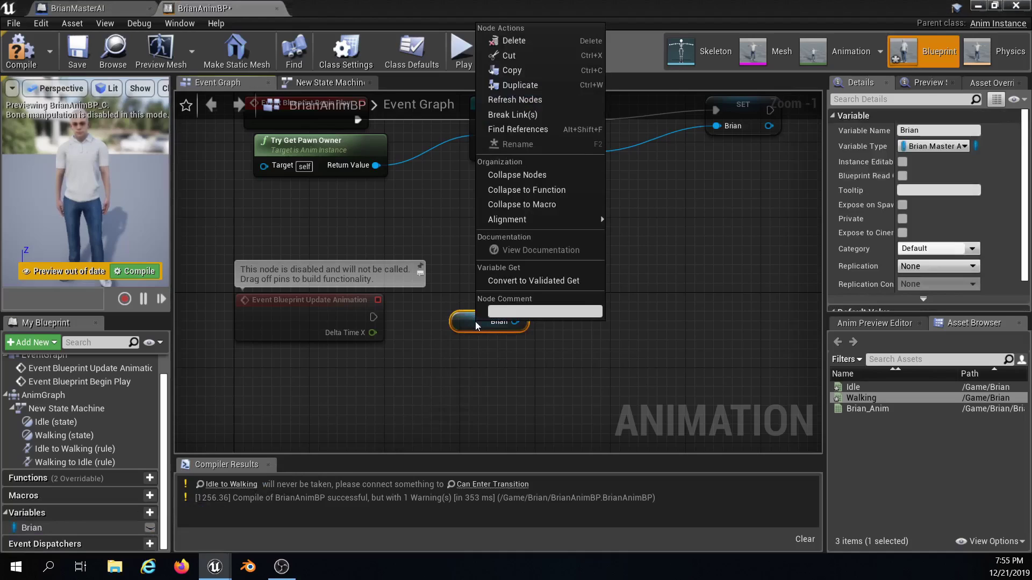
{"action": "left_click", "coordinate": [495, 284]}
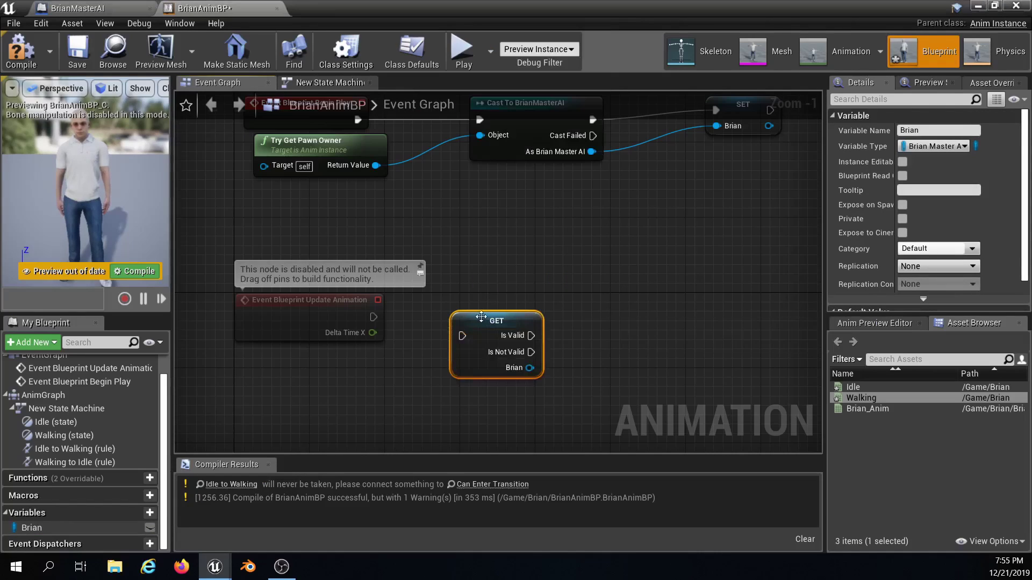
{"action": "left_click_drag", "start_coordinate": [372, 317], "coordinate": [450, 318]}
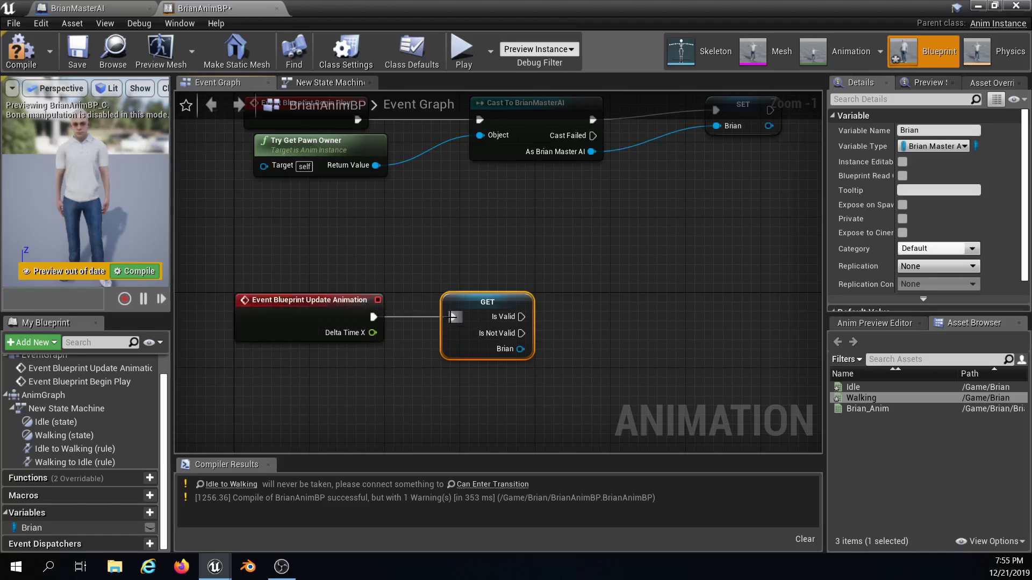
- Add a Get Velocity node from the validated Brian reference and pass its return value into a VectorLength node
{"action": "right_click_drag", "start_coordinate": [448, 307], "coordinate": [356, 302]}
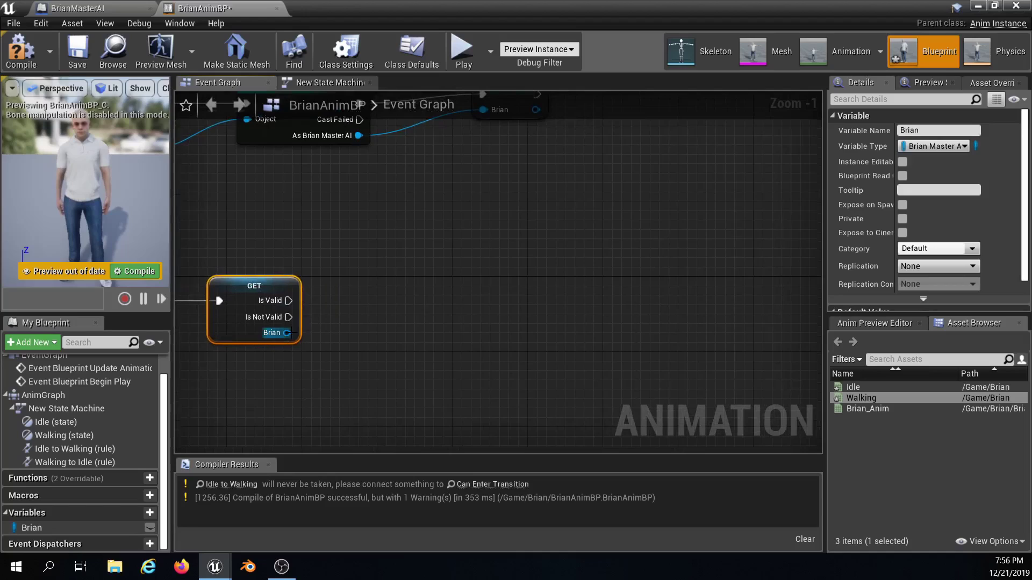
{"action": "left_click_drag", "start_coordinate": [288, 332], "coordinate": [369, 374]}
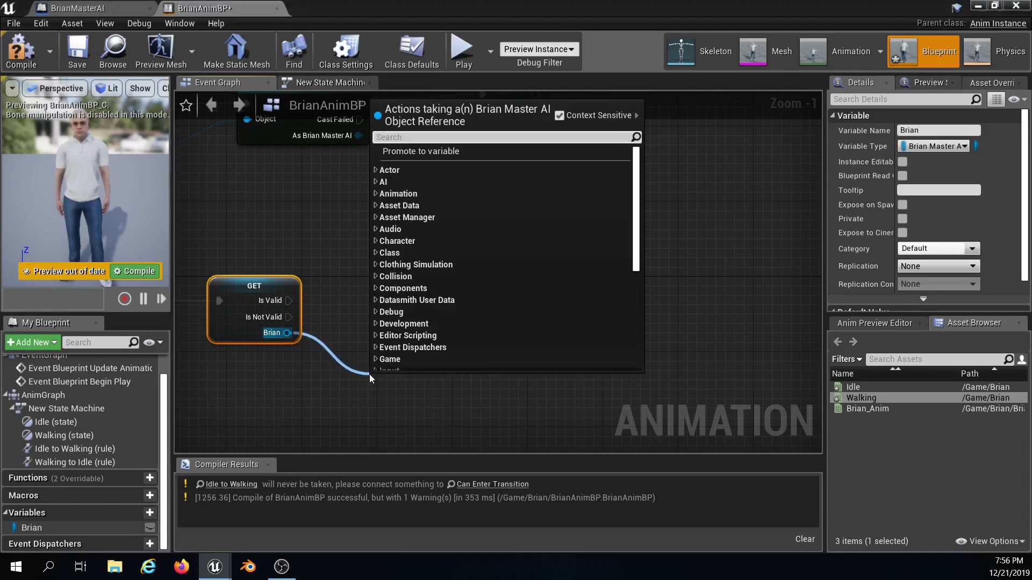
{"action": "type", "text": "velocit"}
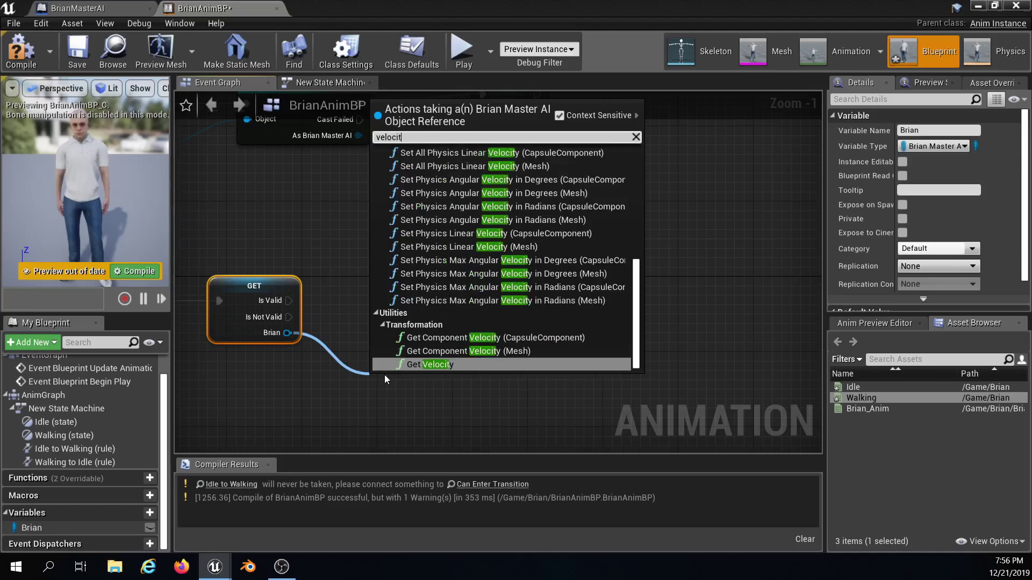
{"action": "key", "text": "Return"}
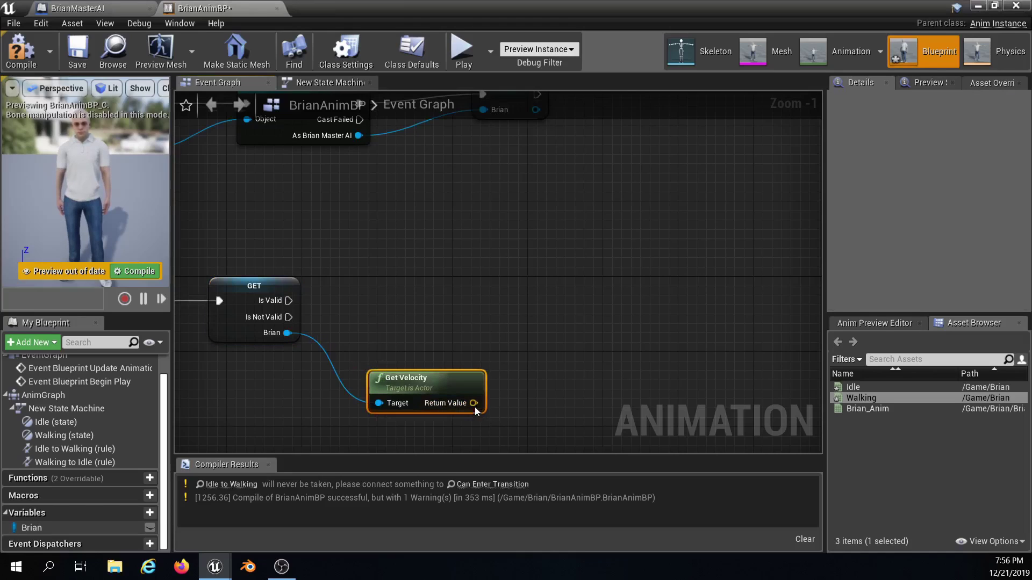
{"action": "left_click_drag", "start_coordinate": [472, 403], "coordinate": [503, 372]}
{"action": "type", "text": "length"}
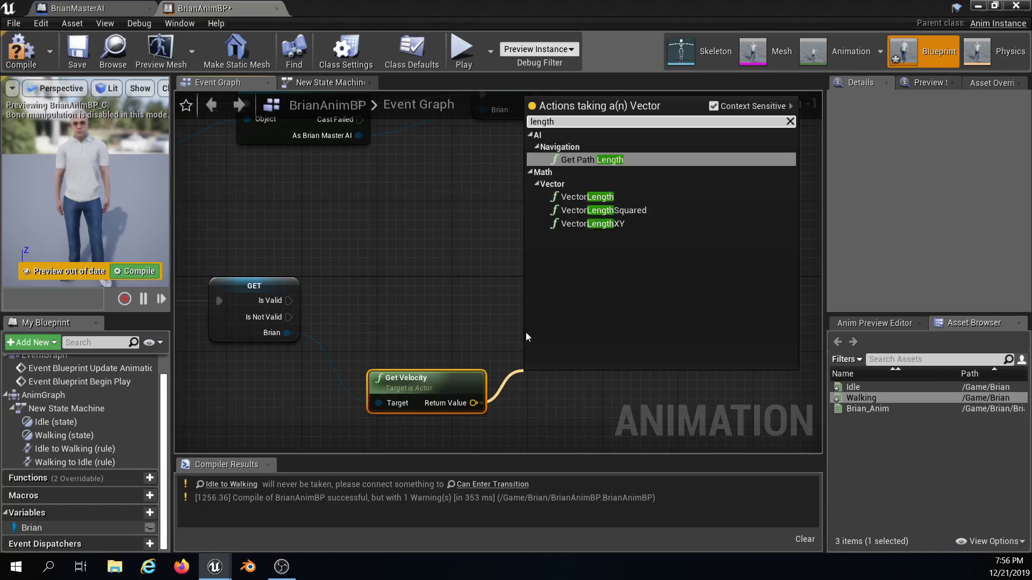
{"action": "left_click", "coordinate": [594, 198]}
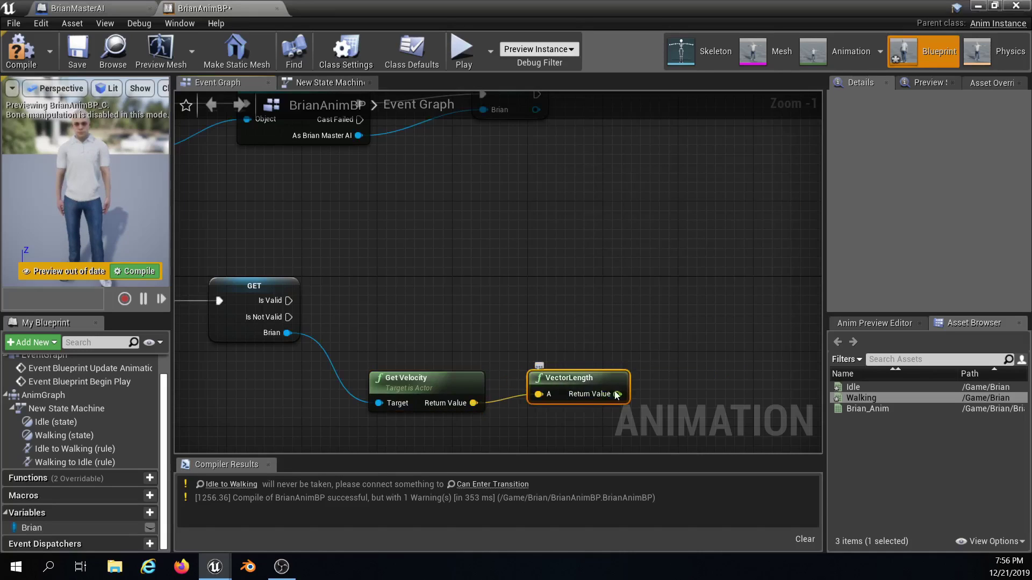
- Promote the VectorLength return value to a float variable named Speed
{"action": "left_click_drag", "start_coordinate": [617, 395], "coordinate": [659, 323]}
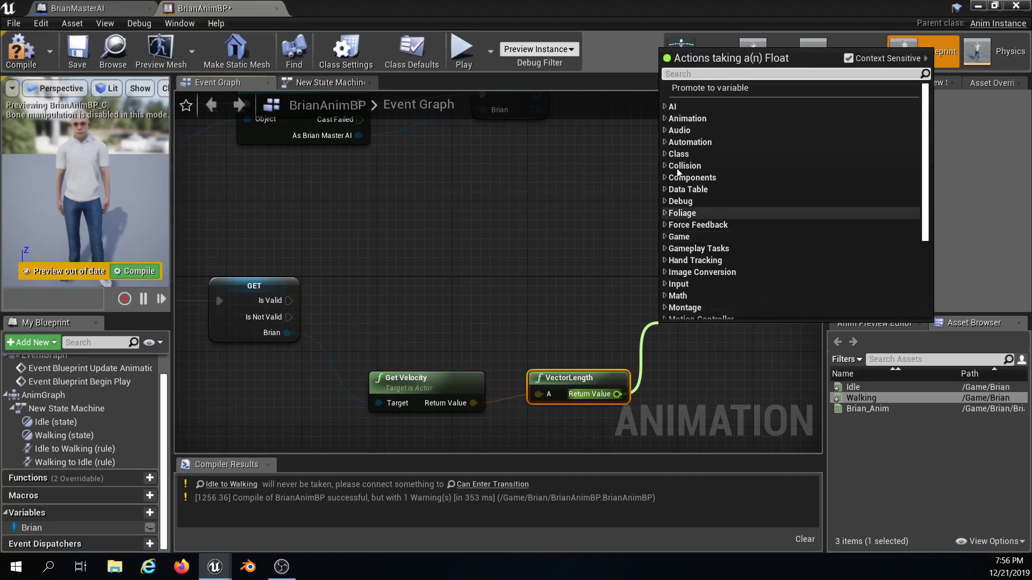
{"action": "left_click", "coordinate": [699, 88]}
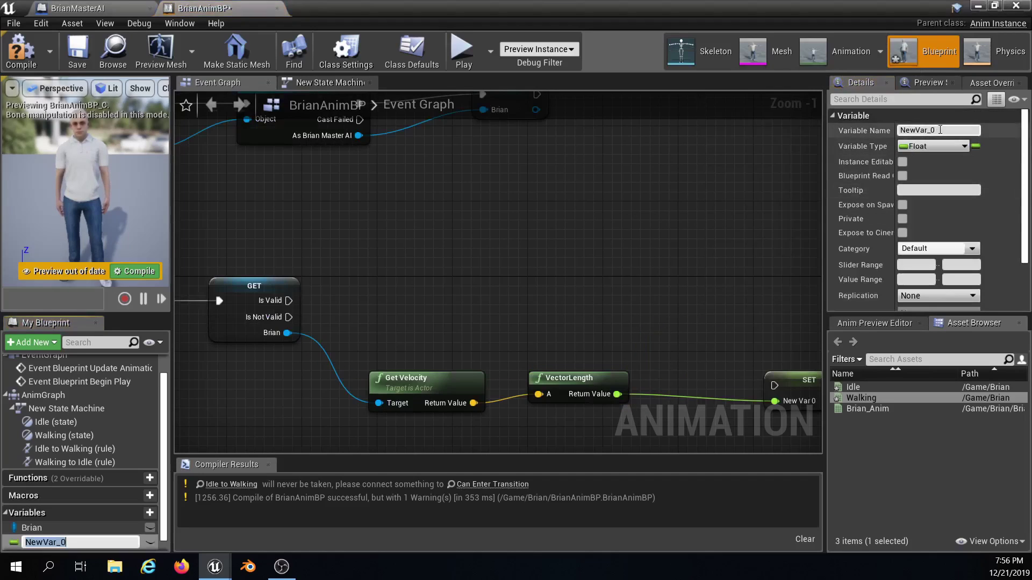
{"action": "left_click", "coordinate": [940, 130]}
{"action": "type", "text": "S"}
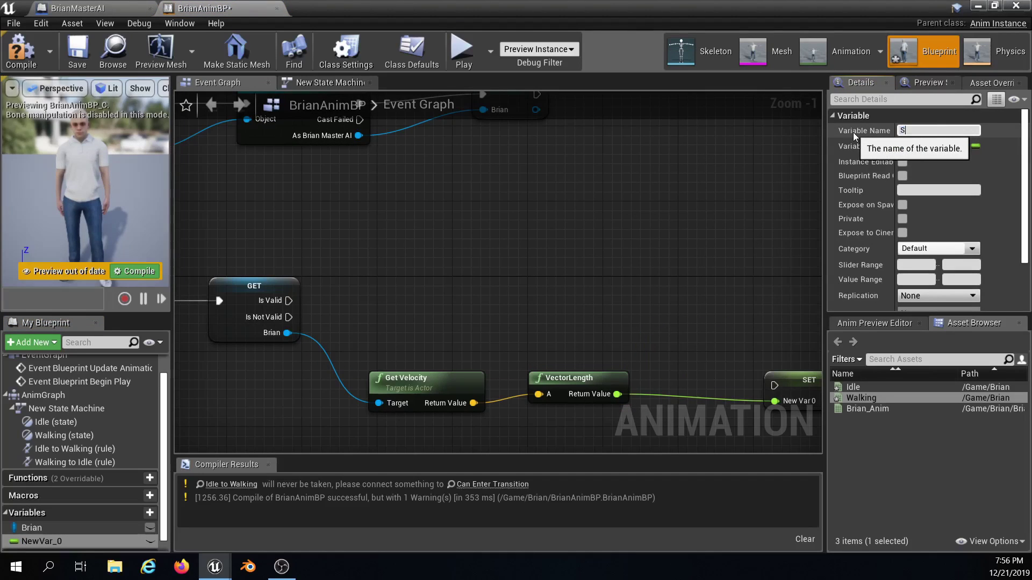
{"action": "type", "text": "peed"}
{"action": "key", "text": "Return"}
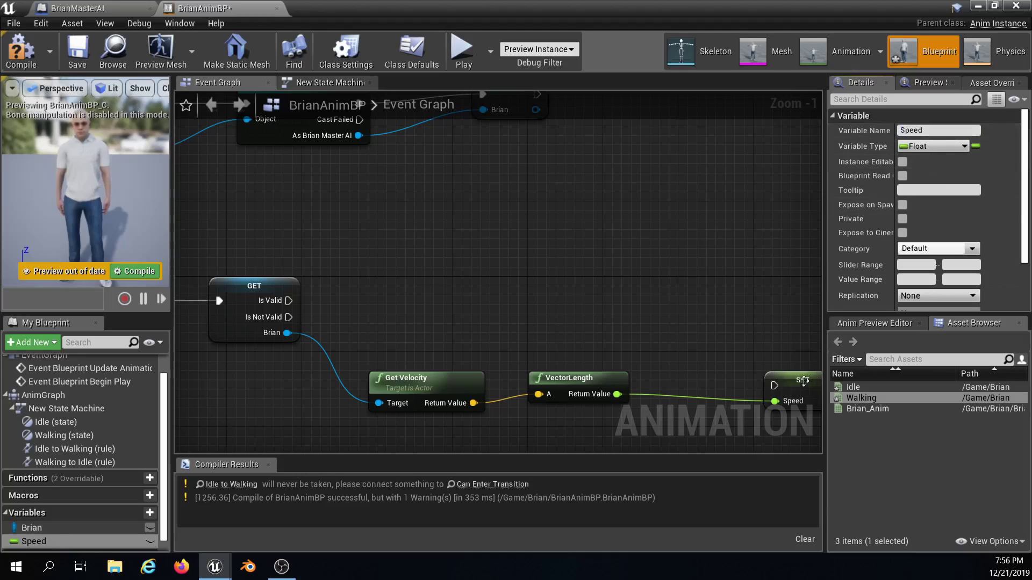
- Move the Speed SET node in line with the Brian getter, connect Is Valid to it, and compile BrianAnimBP
{"action": "left_click_drag", "start_coordinate": [803, 380], "coordinate": [699, 304]}
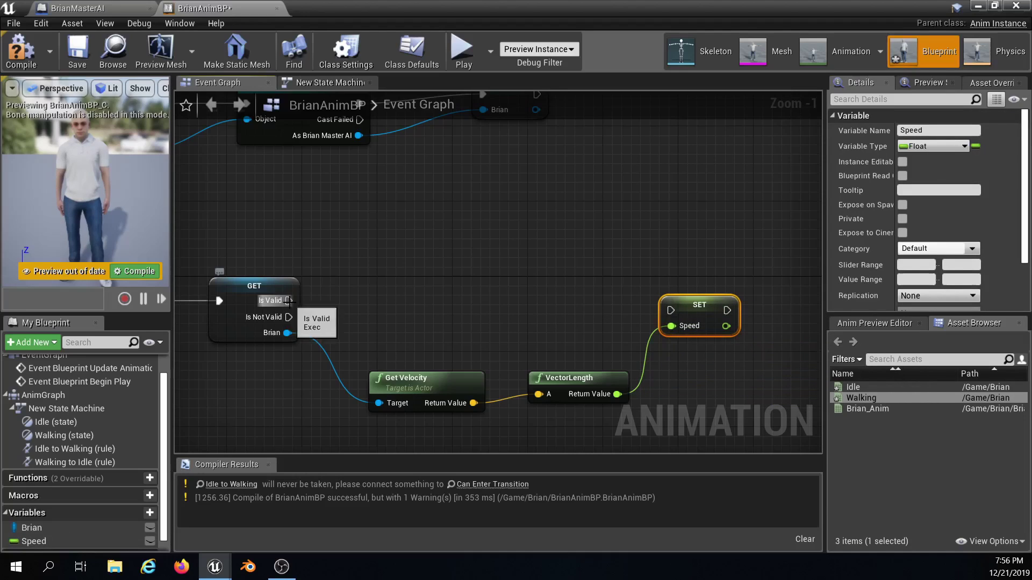
{"action": "left_click_drag", "start_coordinate": [289, 300], "coordinate": [671, 311]}
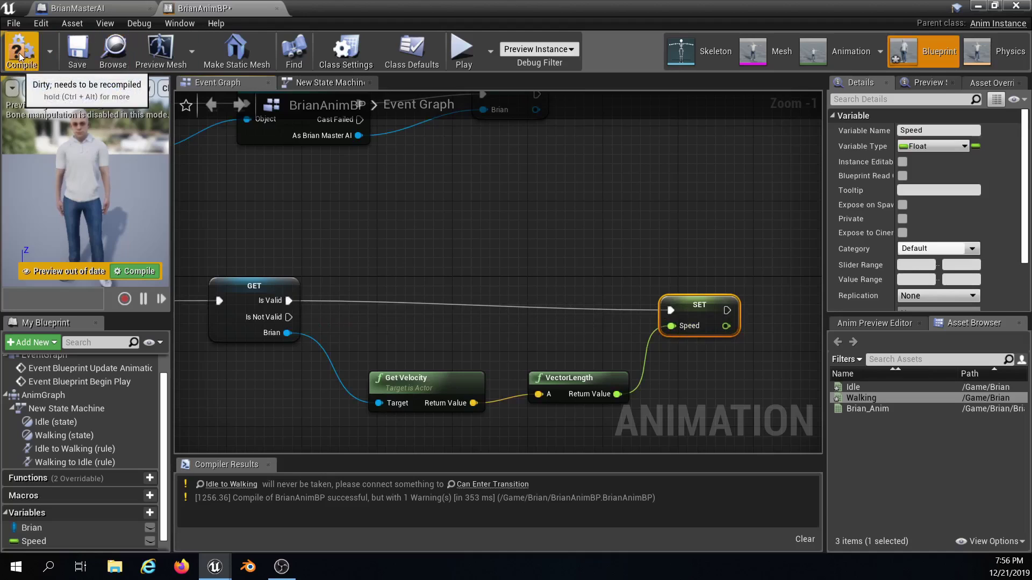
{"action": "left_click", "coordinate": [43, 55]}
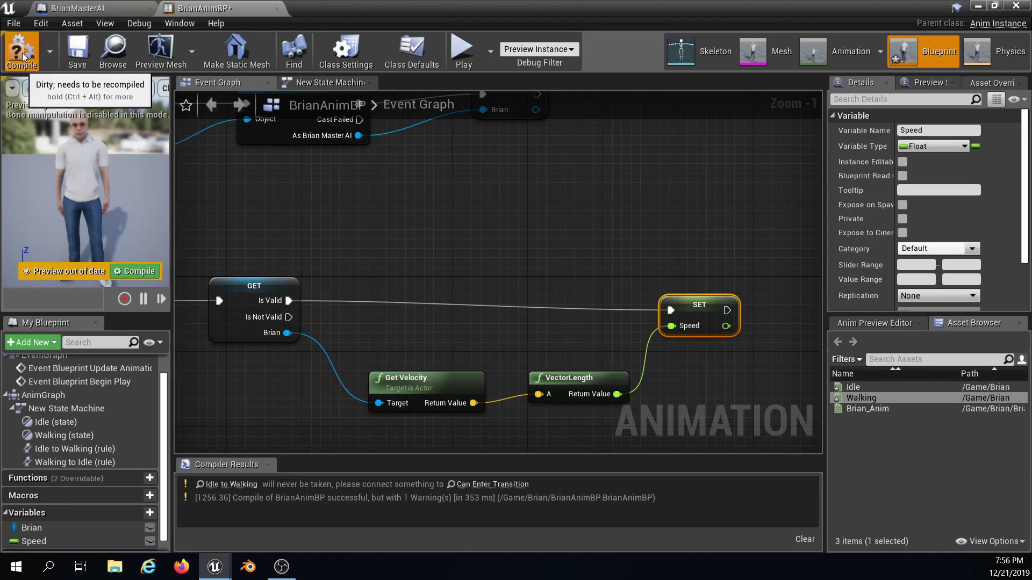
- Save the compiled BrianAnimBP animation blueprint
{"action": "left_click", "coordinate": [77, 51]}
{"action": "right_click_drag", "start_coordinate": [263, 224], "coordinate": [437, 265]}
{"action": "scroll", "coordinate": [410, 275], "scroll_direction": "down", "scroll_amount": 1}
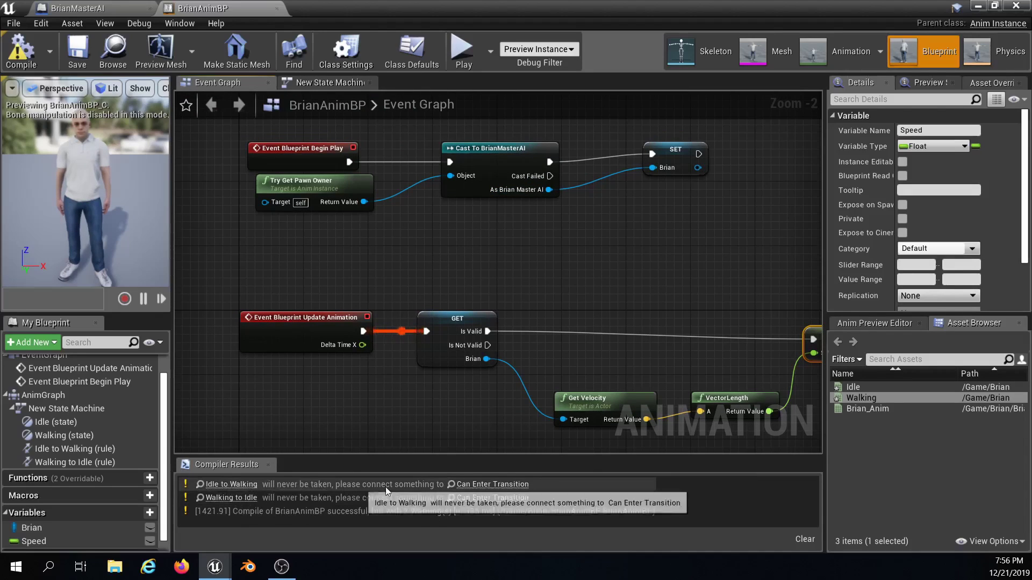
{"action": "right_click_drag", "start_coordinate": [494, 327], "coordinate": [320, 329]}
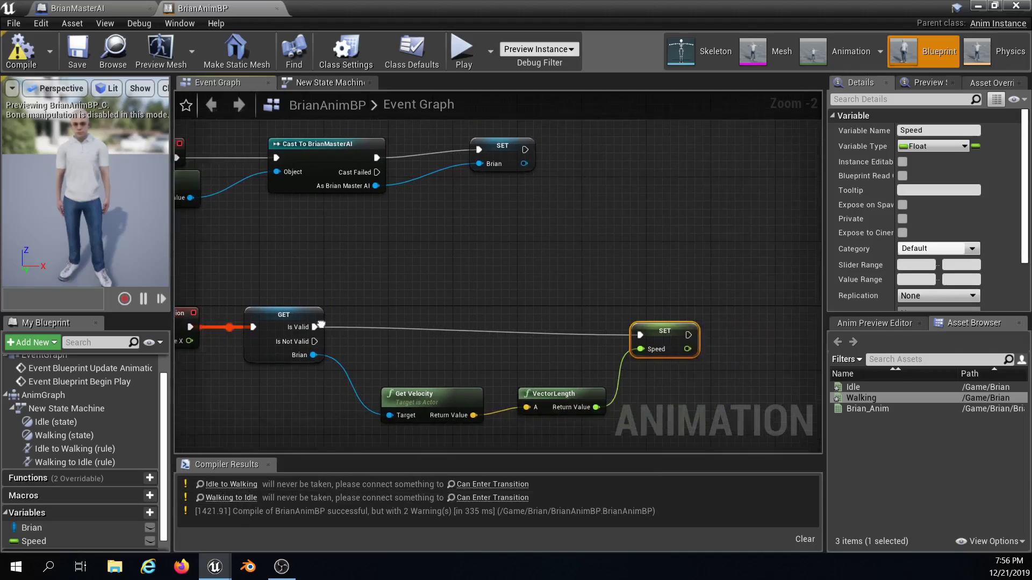
{"action": "scroll", "coordinate": [120, 402], "scroll_direction": "down", "scroll_amount": 1}
{"action": "right_click_drag", "start_coordinate": [603, 204], "coordinate": [560, 225]}
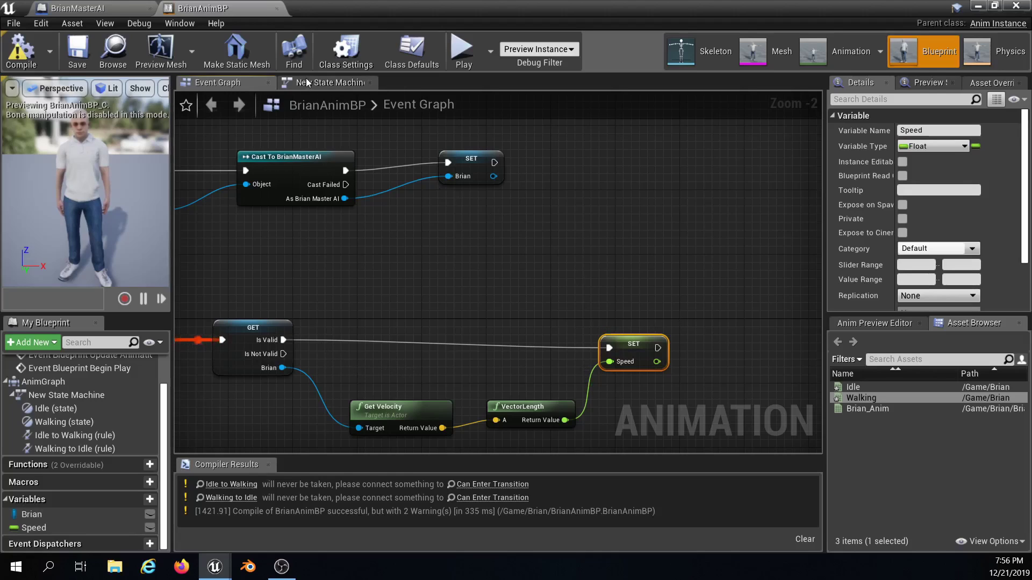
- Open the Idle to Walking transition rule in the state machine and add a Speed getter beside its Result node
{"action": "left_click", "coordinate": [329, 82]}
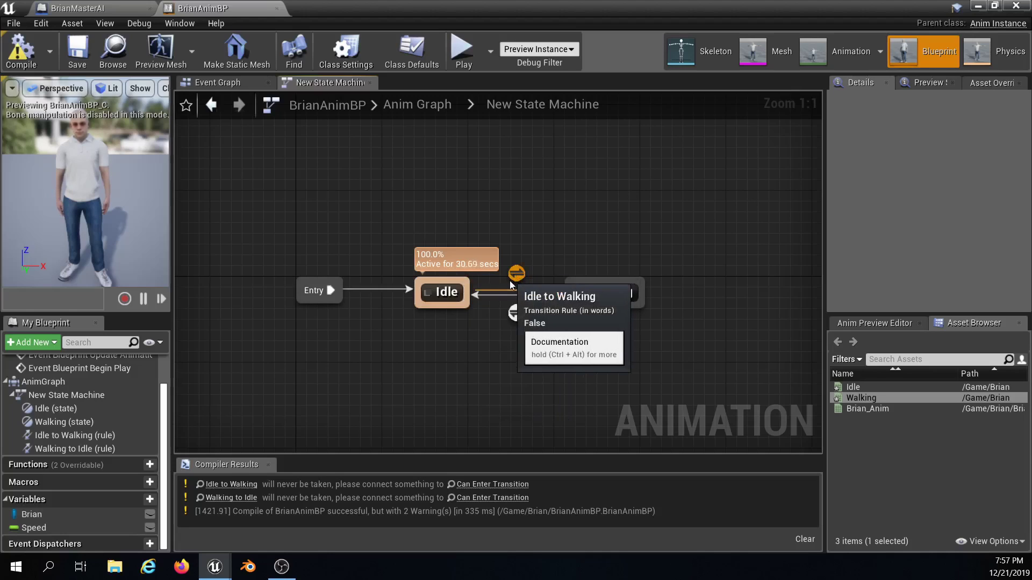
{"action": "mouse_move", "coordinate": [514, 273]}
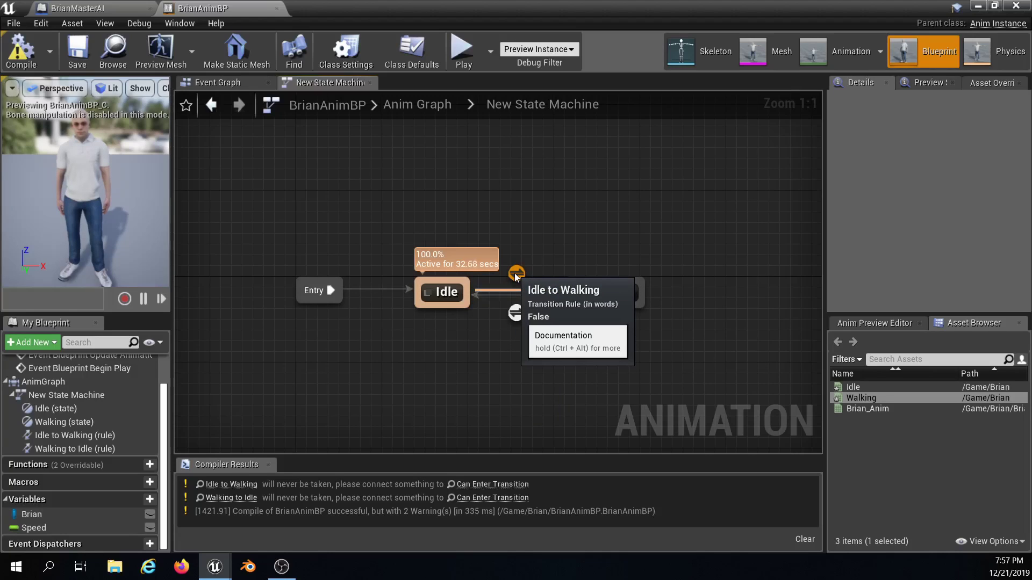
{"action": "double_click", "coordinate": [514, 273]}
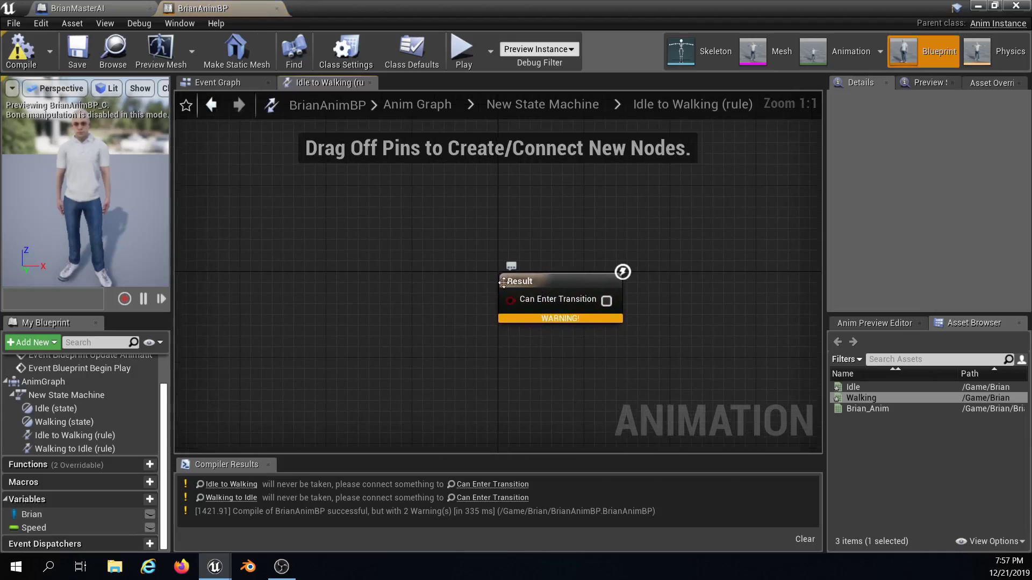
{"action": "right_click_drag", "start_coordinate": [428, 305], "coordinate": [481, 306]}
{"action": "scroll", "coordinate": [525, 313], "scroll_direction": "down", "scroll_amount": 2}
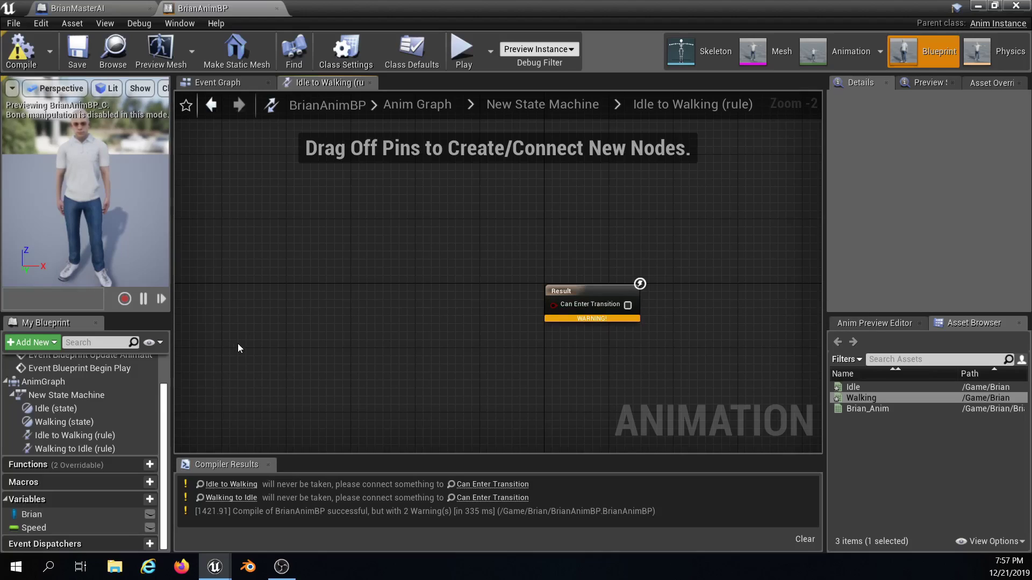
{"action": "left_click_drag", "start_coordinate": [85, 529], "coordinate": [396, 308], "text": "ctrl"}
{"action": "left_click", "coordinate": [308, 275]}
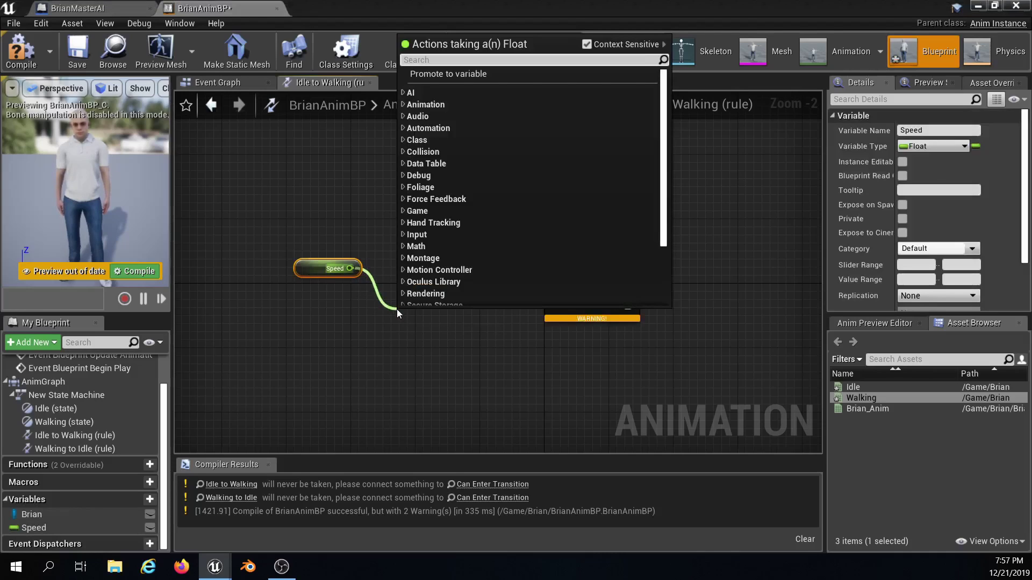
- Compare Speed against 0.0 with a NotEqual (float) node feeding Can Enter Transition, and move the Speed getter level with it
{"action": "type", "text": "!="}
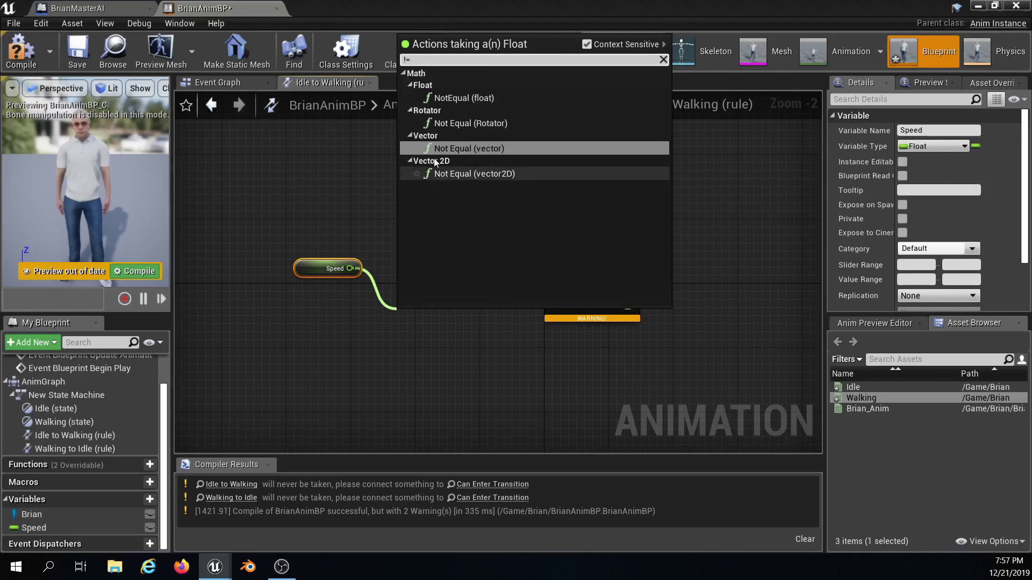
{"action": "left_click", "coordinate": [461, 98]}
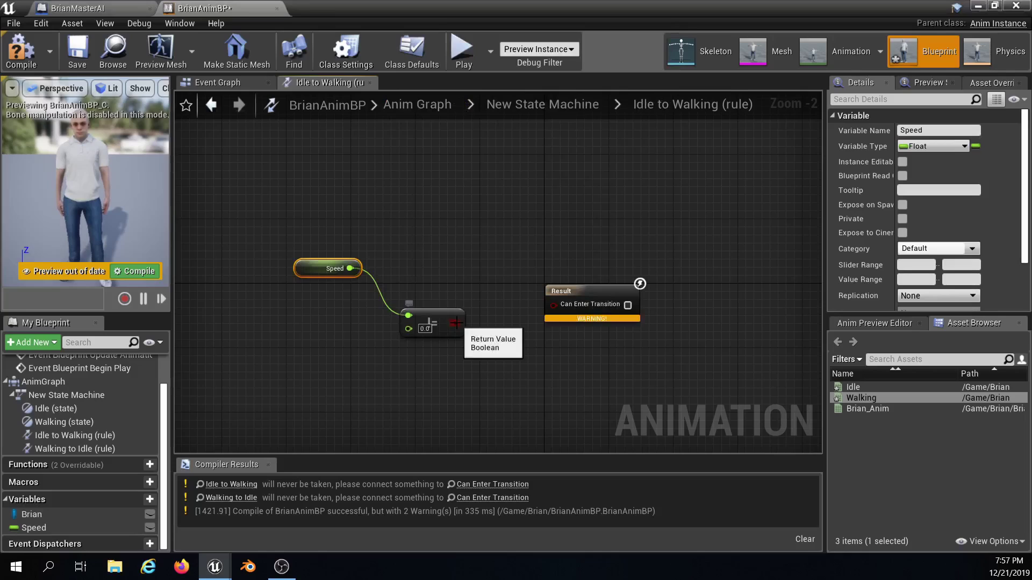
{"action": "left_click_drag", "start_coordinate": [456, 322], "coordinate": [554, 306]}
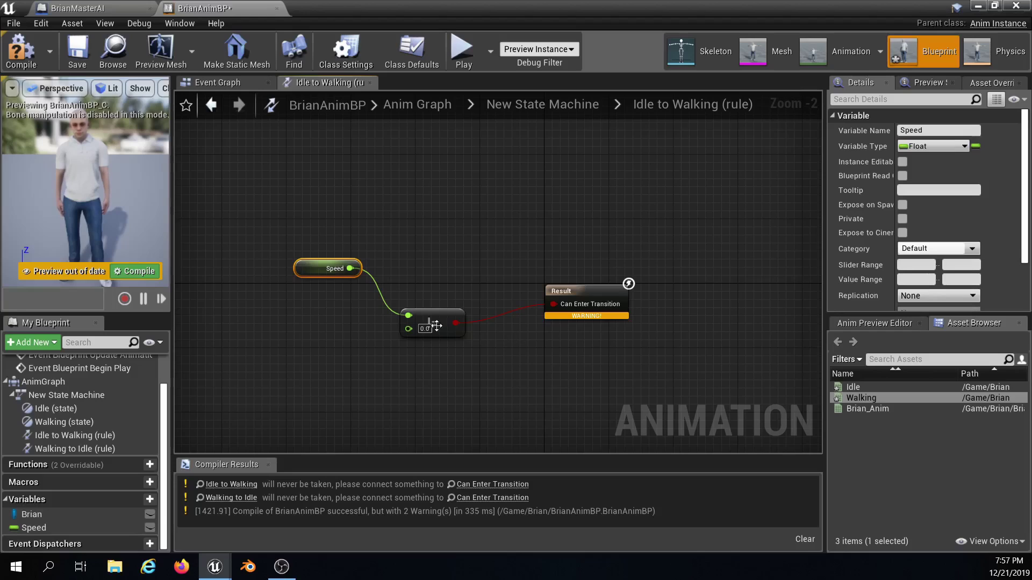
{"action": "left_click_drag", "start_coordinate": [309, 272], "coordinate": [301, 317]}
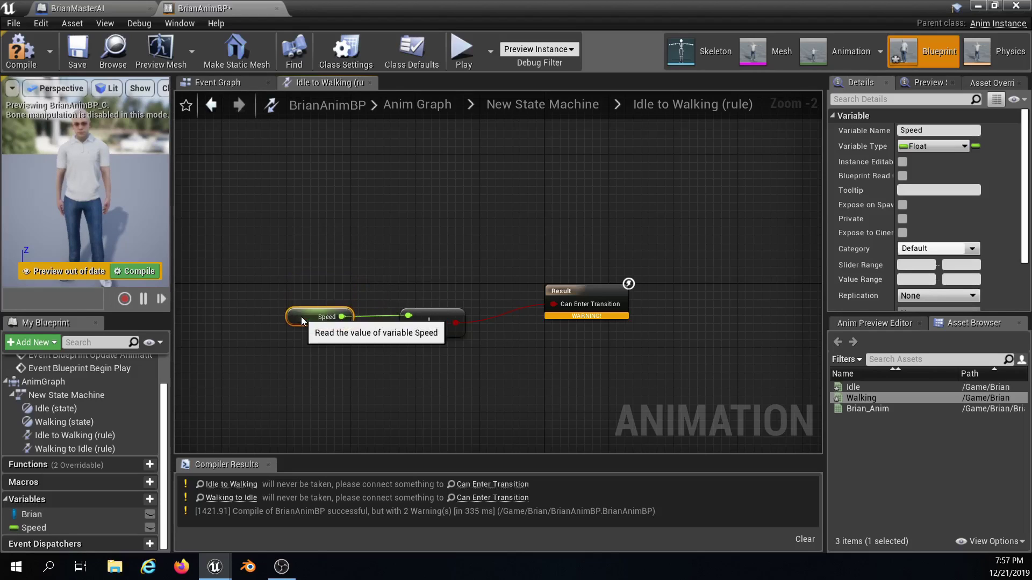
- Return to the state machine, open the Walking to Idle transition rule, and add a Speed getter there
{"action": "left_click", "coordinate": [579, 105]}
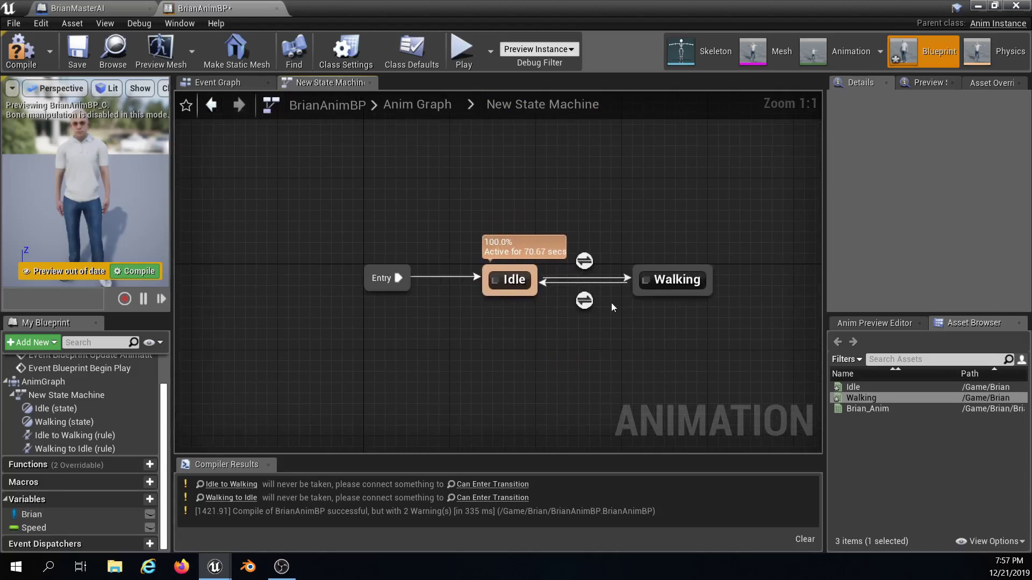
{"action": "double_click", "coordinate": [588, 305]}
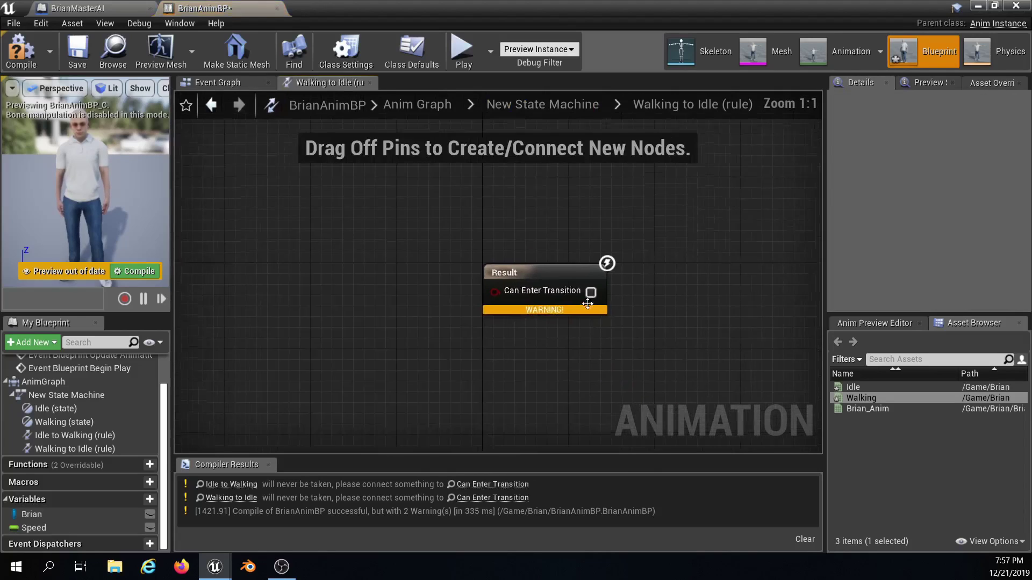
{"action": "left_click_drag", "start_coordinate": [49, 528], "coordinate": [247, 279]}
{"action": "left_click", "coordinate": [263, 276]}
- Compare Speed against 0.0 with an Equal (float) node feeding Can Enter Transition, and compile and save BrianAnimBP
{"action": "left_click_drag", "start_coordinate": [313, 273], "coordinate": [342, 312]}
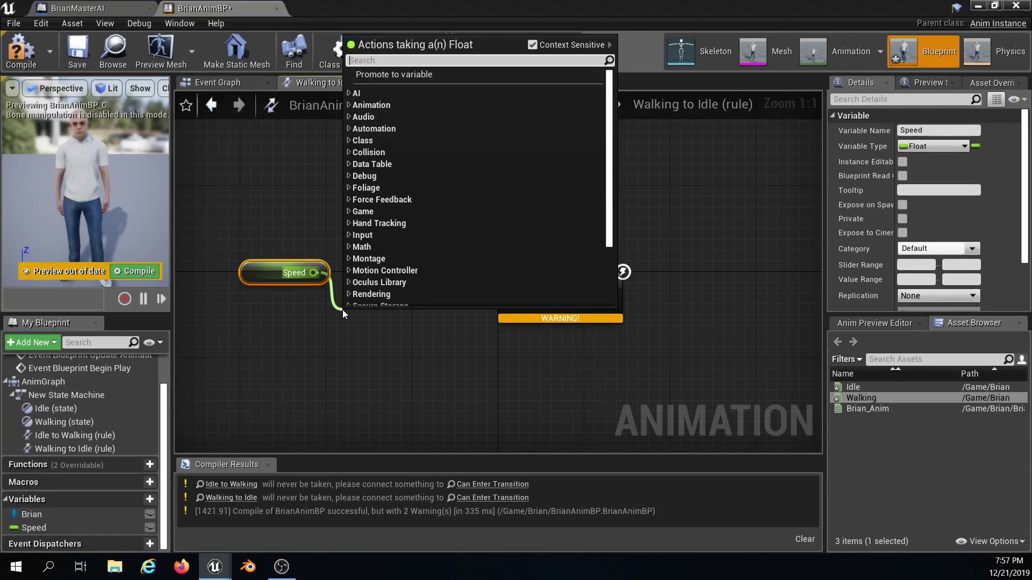
{"action": "type", "text": "=="}
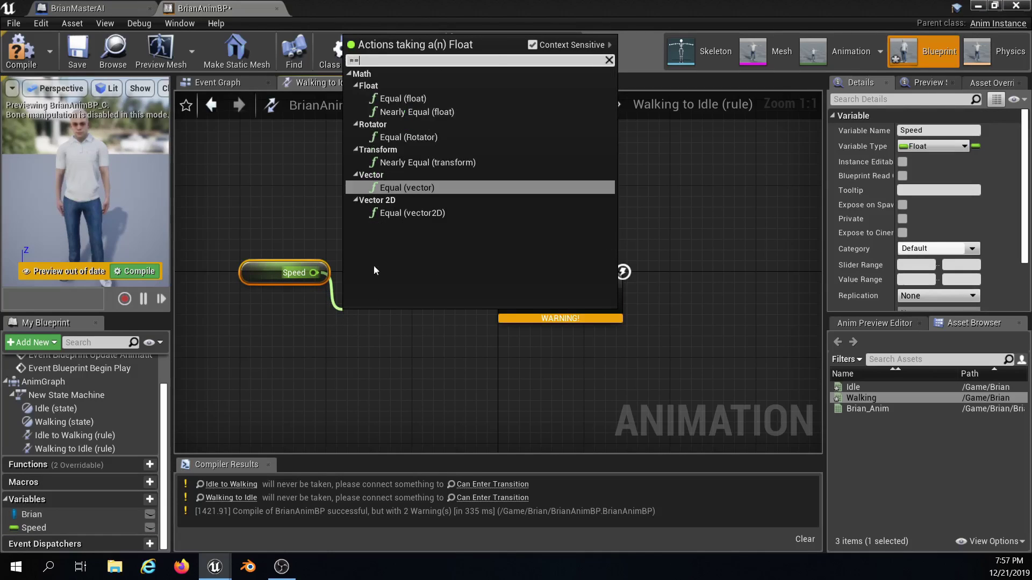
{"action": "left_click", "coordinate": [447, 99]}
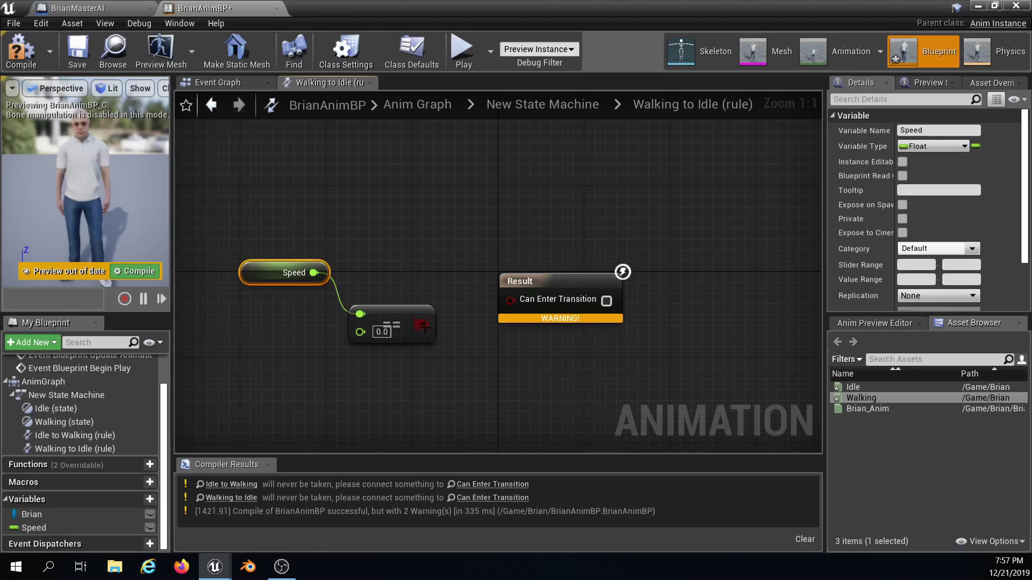
{"action": "left_click_drag", "start_coordinate": [422, 325], "coordinate": [511, 300]}
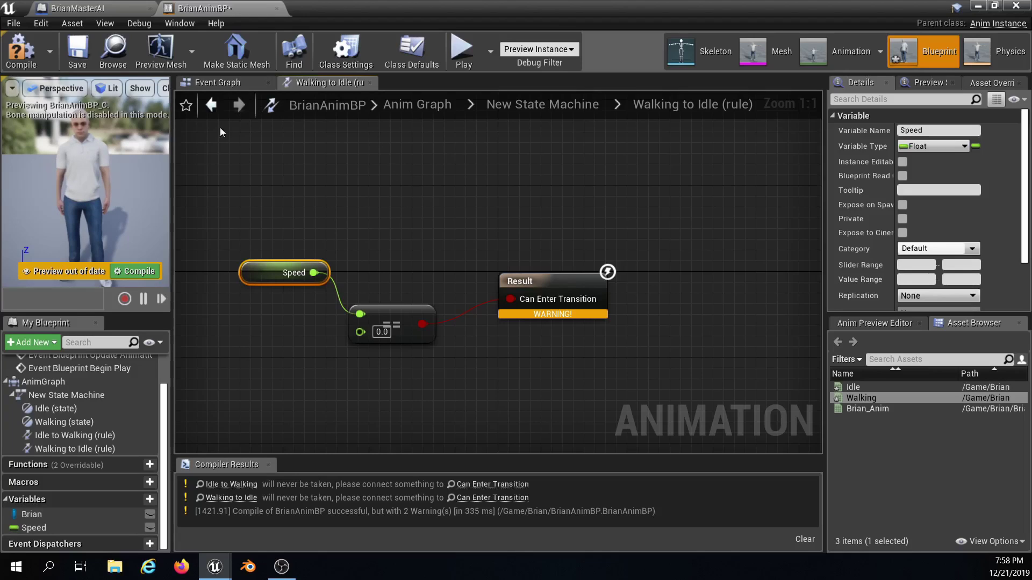
{"action": "left_click", "coordinate": [38, 57]}
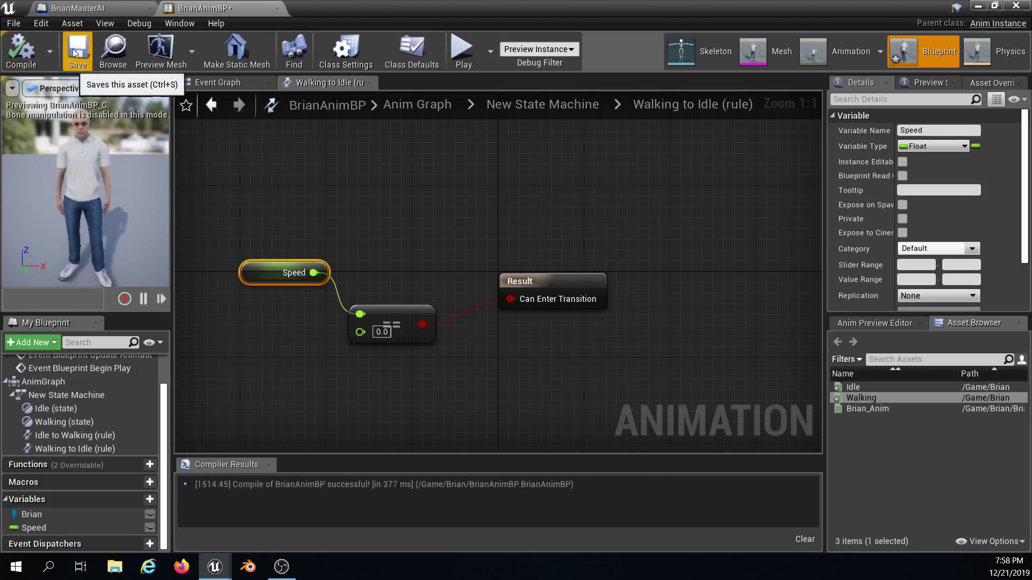
{"action": "left_click", "coordinate": [78, 52]}
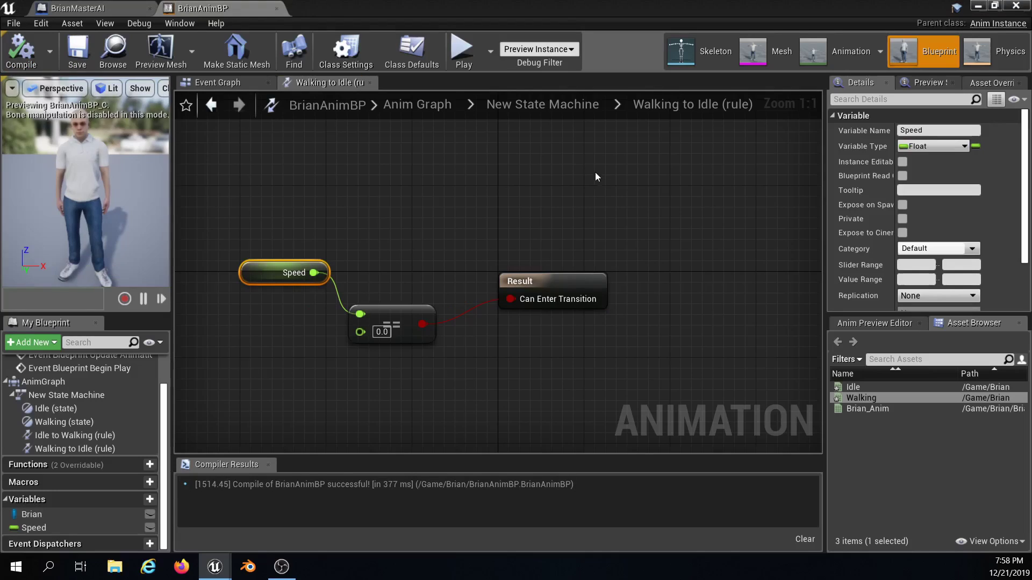
- Go back up to the Anim Graph and move the New State Machine node level with the Final Animation Pose input
{"action": "left_click", "coordinate": [535, 104]}
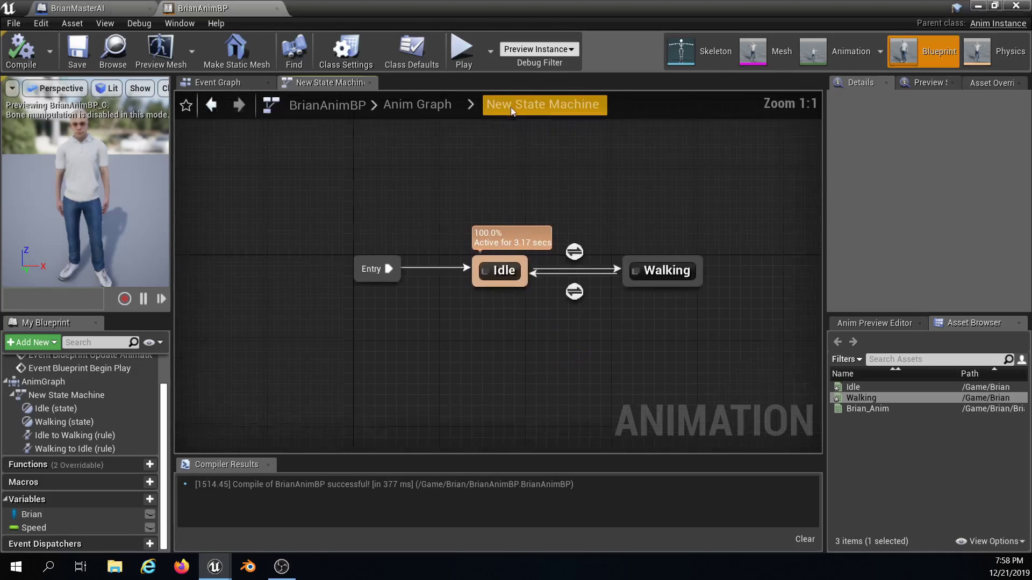
{"action": "left_click", "coordinate": [422, 108]}
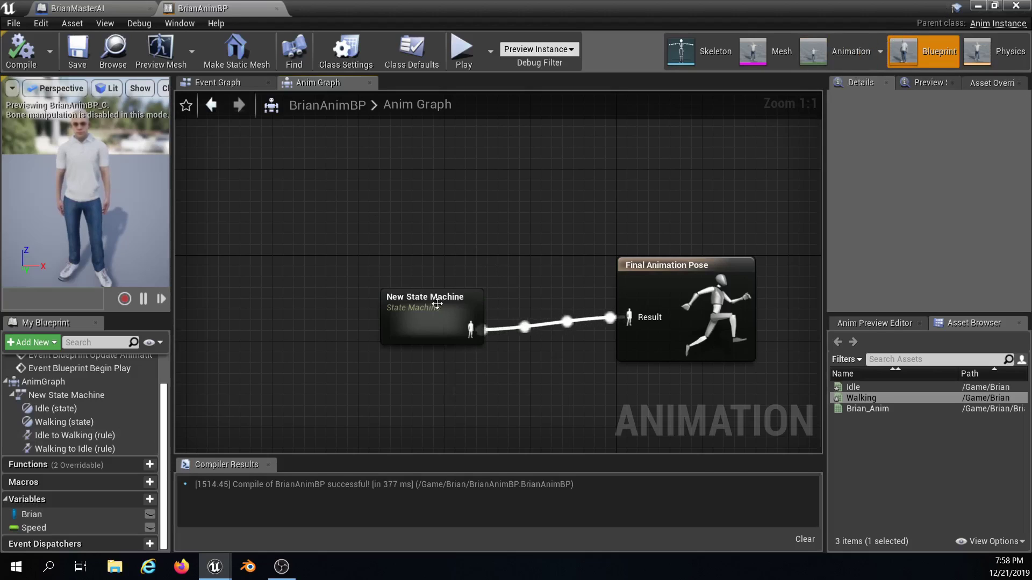
{"action": "left_click_drag", "start_coordinate": [436, 288], "coordinate": [436, 277]}
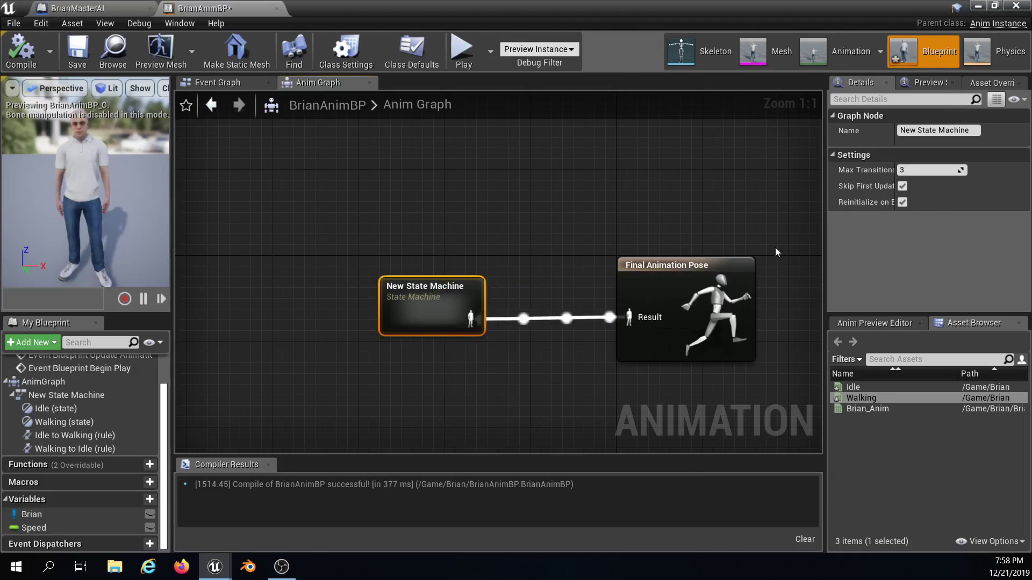
{"action": "right_click_drag", "start_coordinate": [761, 194], "coordinate": [544, 247]}
{"action": "scroll", "coordinate": [517, 217], "scroll_direction": "down", "scroll_amount": 1}
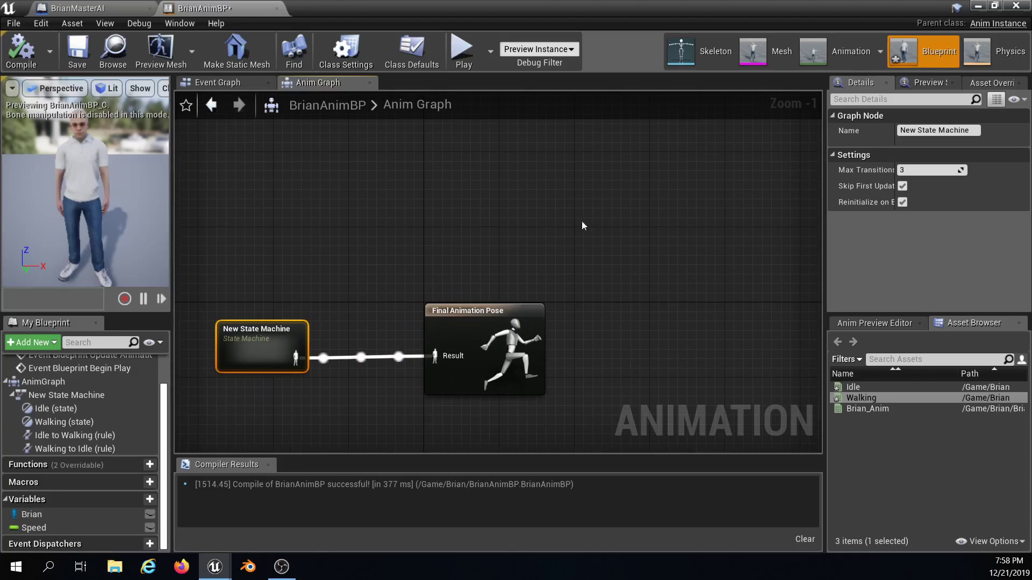
- Close the animation blueprint window and open BrianMasterAI in the full Blueprint Editor
{"action": "left_click", "coordinate": [1015, 5]}
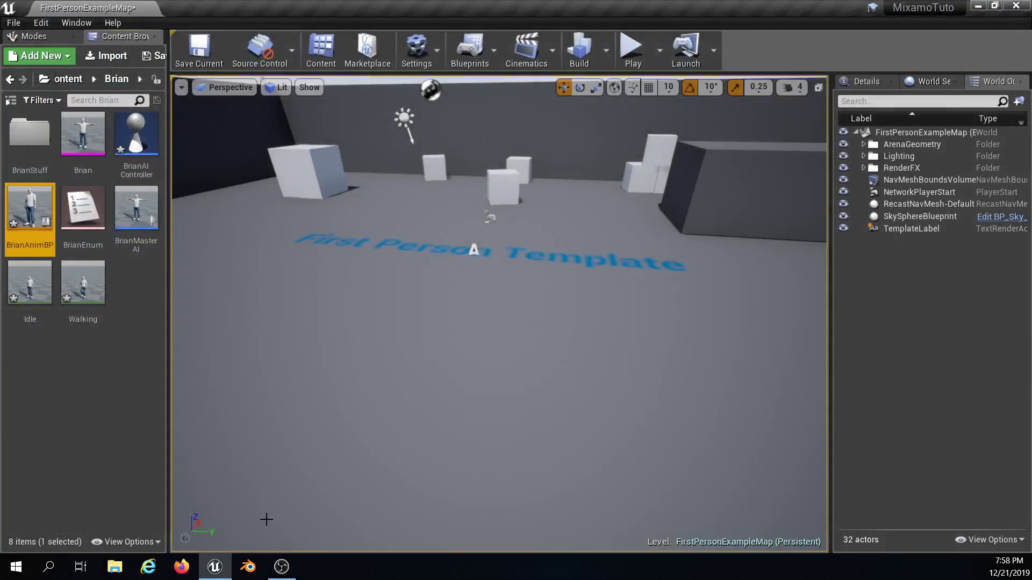
{"action": "double_click", "coordinate": [138, 212]}
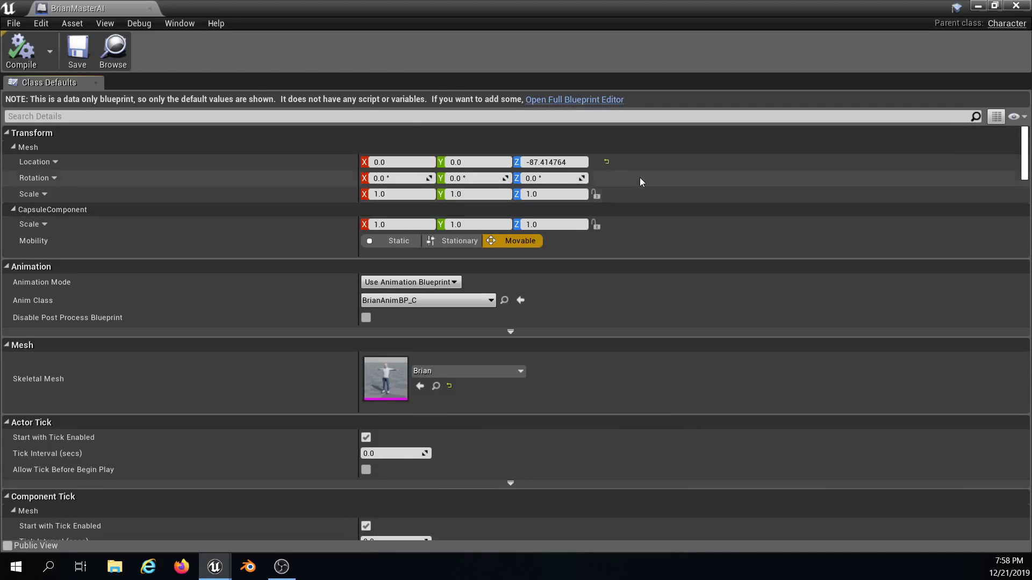
{"action": "left_click", "coordinate": [555, 100]}
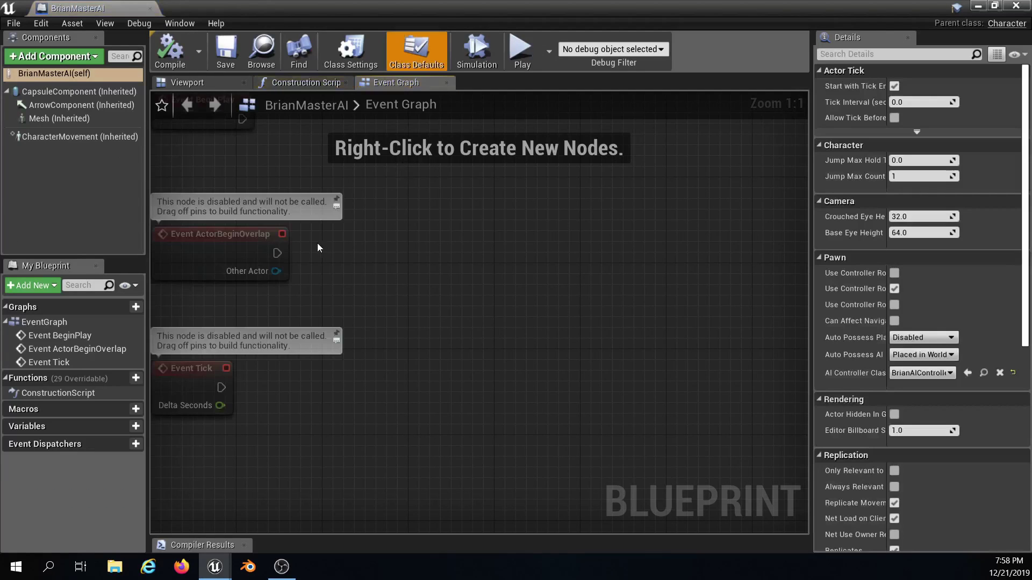
- Delete the Event ActorBeginOverlap and Event Tick nodes from BrianMasterAI's event graph
{"action": "right_click_drag", "start_coordinate": [317, 245], "coordinate": [515, 311]}
{"action": "scroll", "coordinate": [497, 308], "scroll_direction": "down", "scroll_amount": 2}
{"action": "right_click_drag", "start_coordinate": [558, 246], "coordinate": [445, 254]}
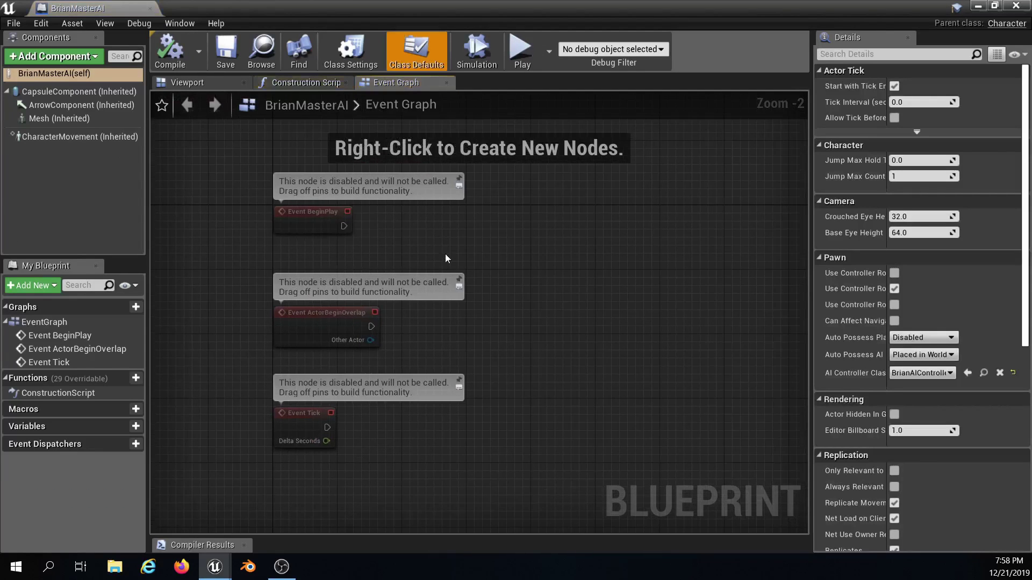
{"action": "right_click_drag", "start_coordinate": [493, 282], "coordinate": [478, 284]}
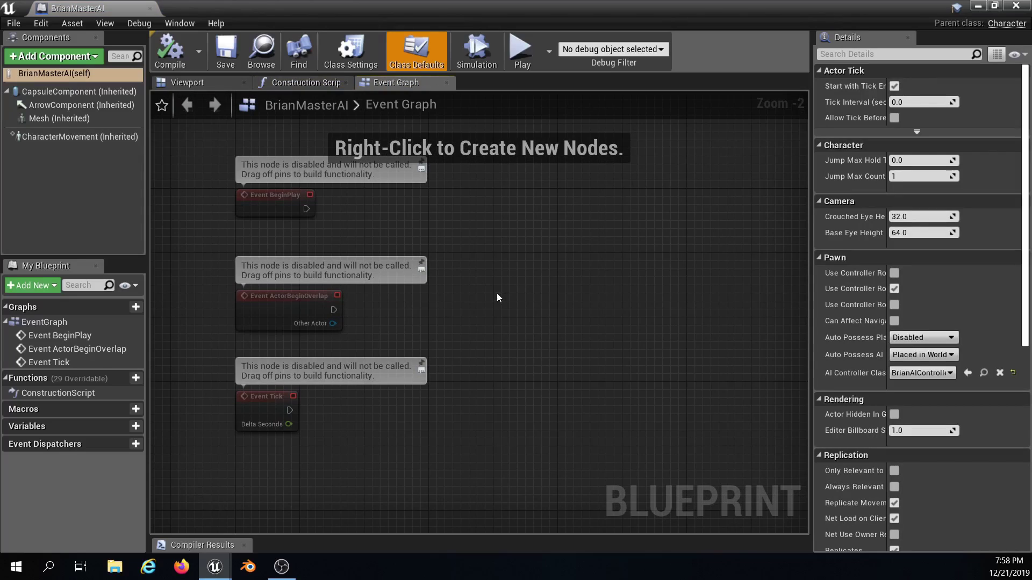
{"action": "left_click_drag", "start_coordinate": [398, 262], "coordinate": [182, 461]}
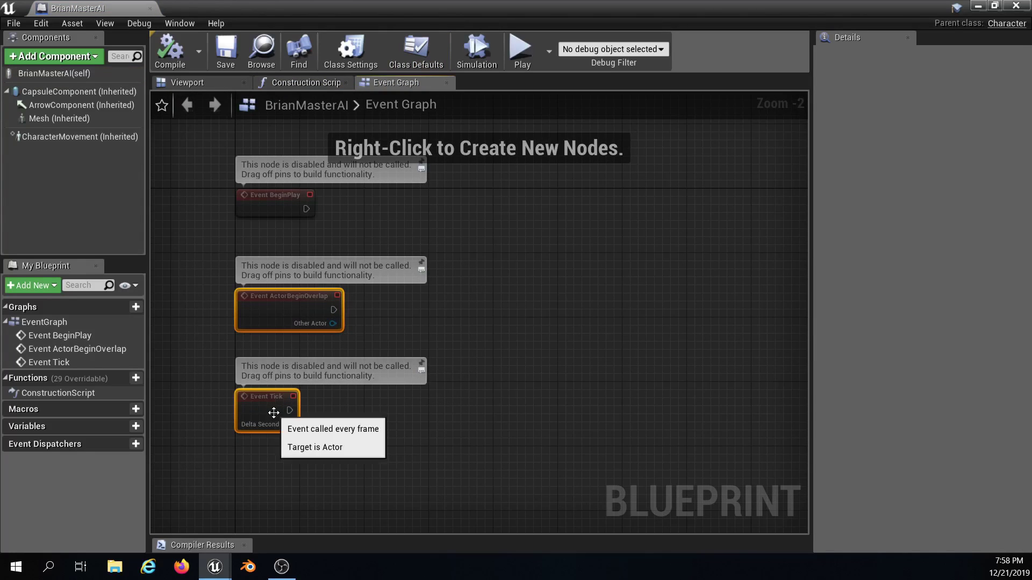
{"action": "key", "text": "Delete"}
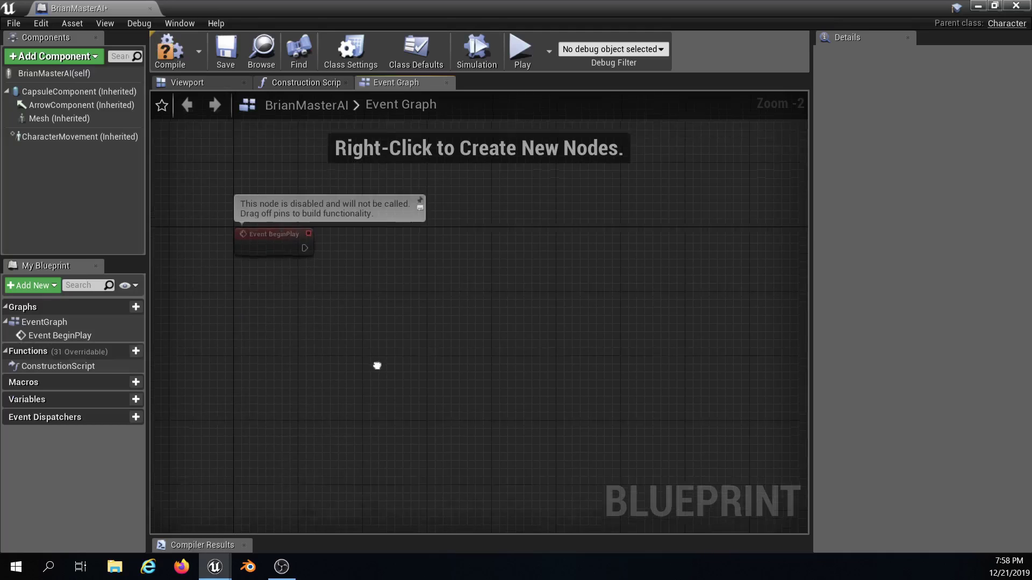
- Add a Switch on BrianEnum node driven by Event BeginPlay and place it beside the event
{"action": "scroll", "coordinate": [377, 440], "scroll_direction": "up", "scroll_amount": 2}
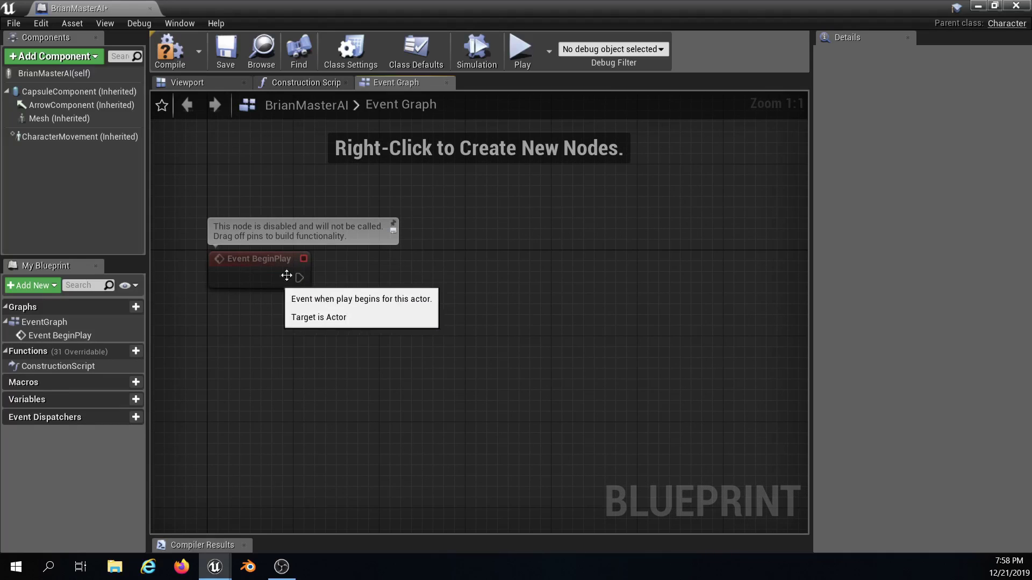
{"action": "right_click_drag", "start_coordinate": [331, 288], "coordinate": [301, 299]}
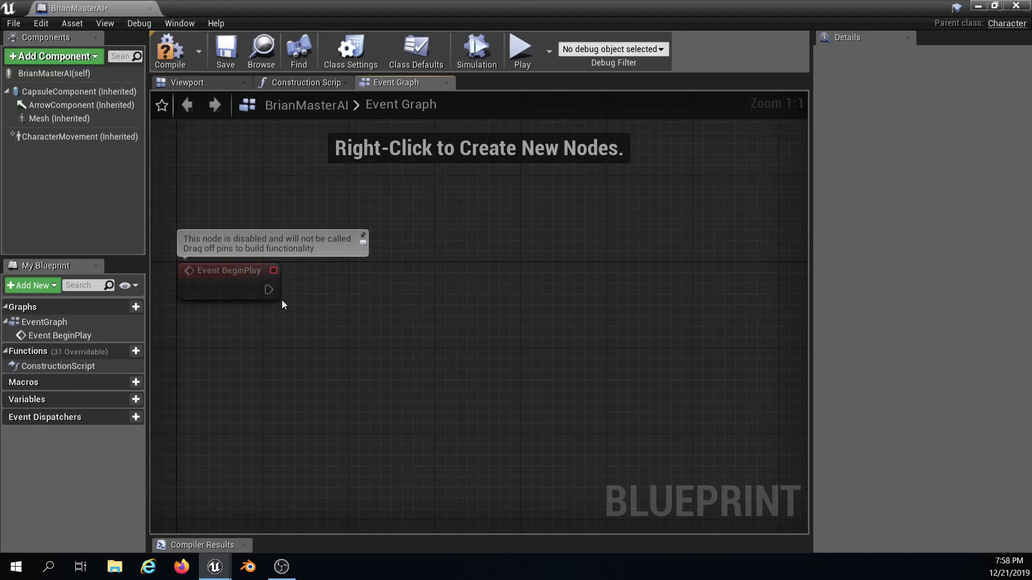
{"action": "left_click_drag", "start_coordinate": [273, 292], "coordinate": [421, 292]}
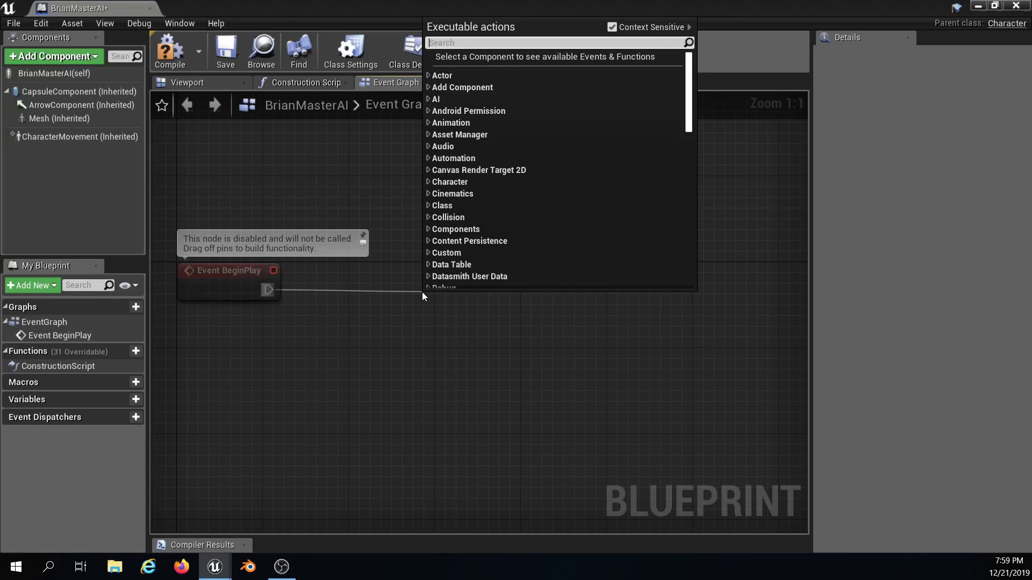
{"action": "type", "text": "switch on "}
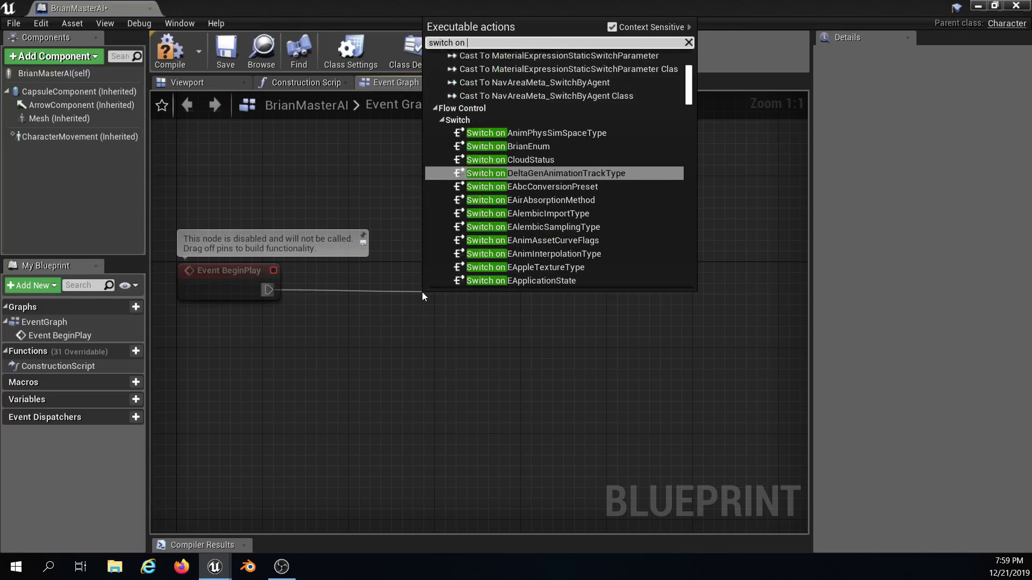
{"action": "type", "text": "br"}
{"action": "left_click", "coordinate": [508, 93]}
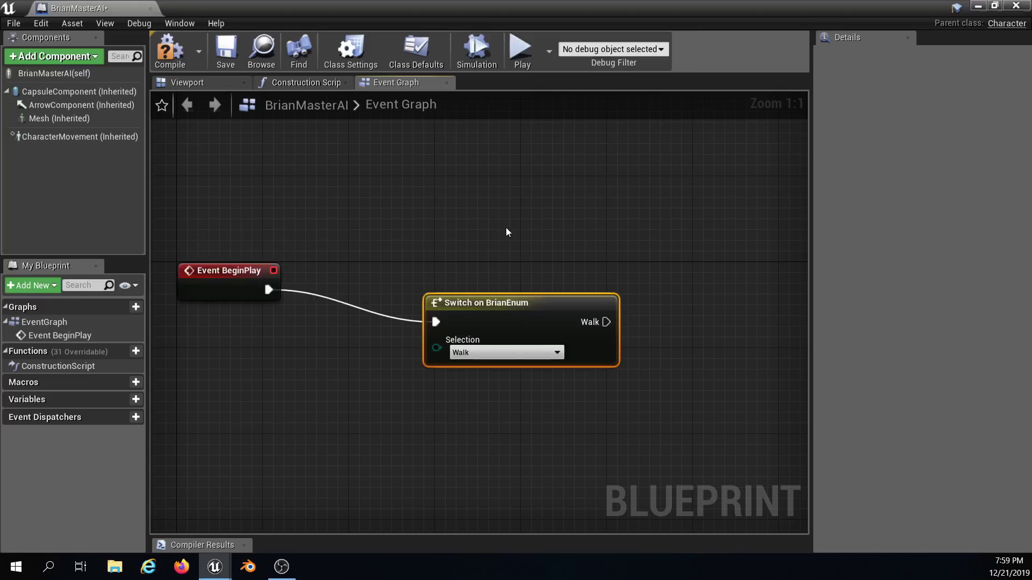
{"action": "left_click_drag", "start_coordinate": [446, 312], "coordinate": [424, 290]}
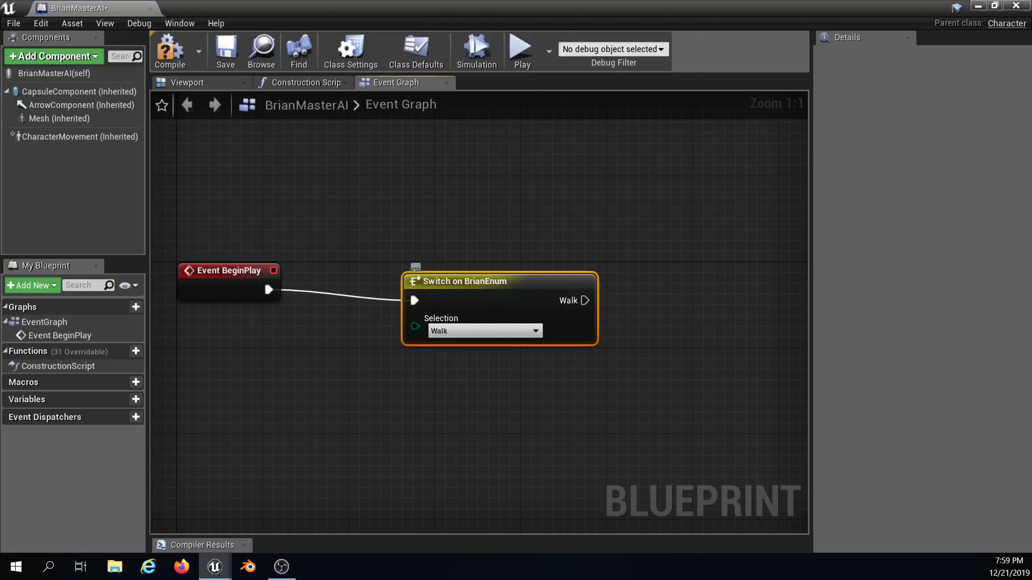
{"action": "mouse_move", "coordinate": [403, 333]}
{"action": "right_mouse_down"}
{"action": "mouse_move", "coordinate": [380, 334]}
{"action": "mouse_move", "coordinate": [403, 318]}
{"action": "right_mouse_up"}
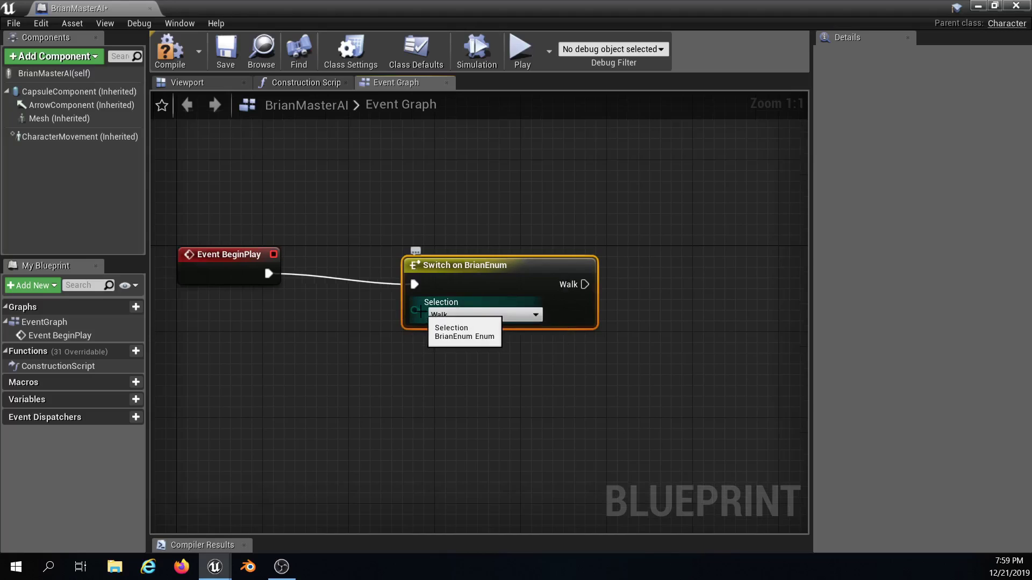
- Create a variable named Walk and set its type to Brian Enum
{"action": "left_click", "coordinate": [120, 403]}
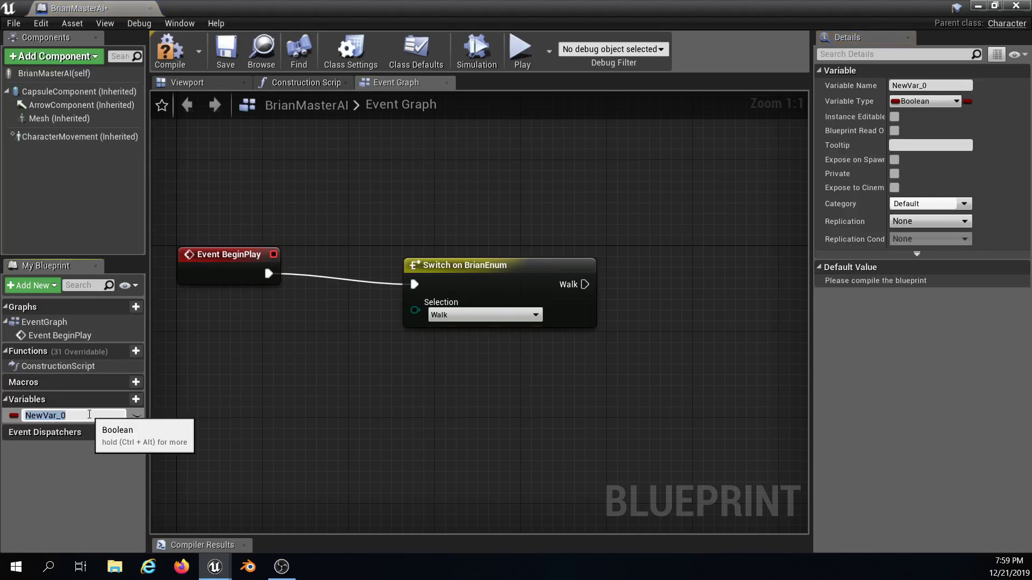
{"action": "type", "text": "Walk"}
{"action": "key", "text": "Return"}
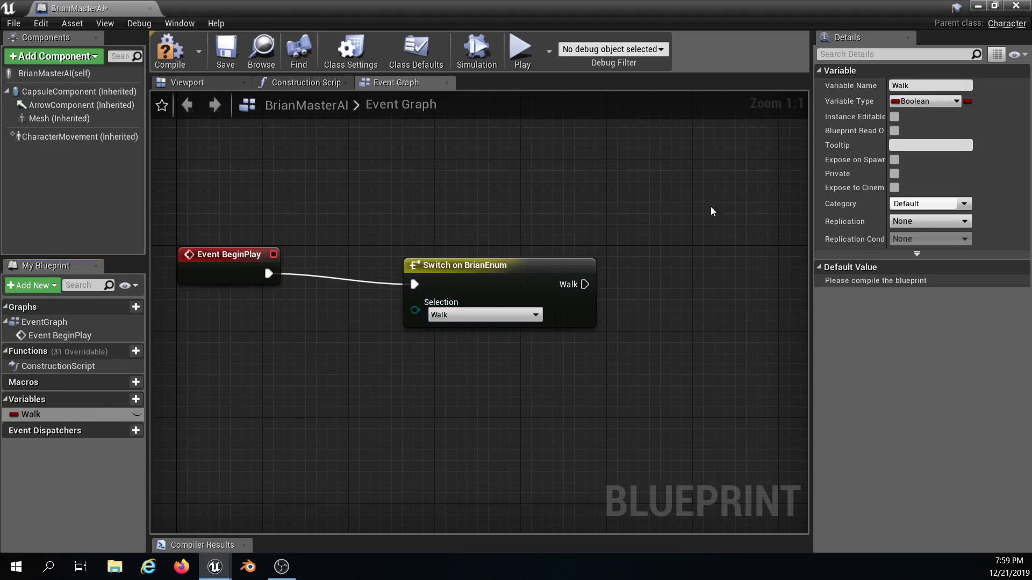
{"action": "left_click", "coordinate": [917, 102]}
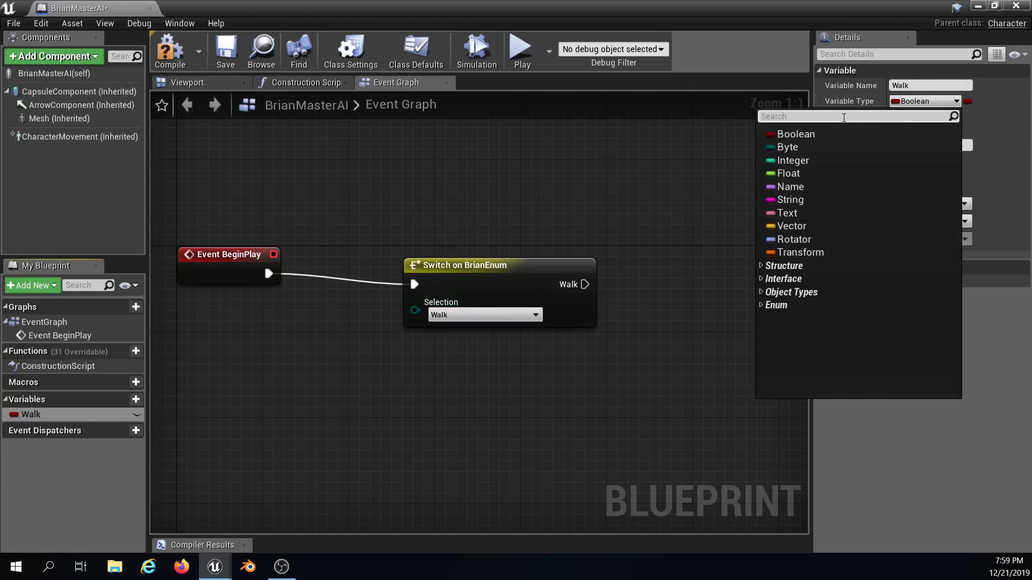
{"action": "type", "text": "enum"}
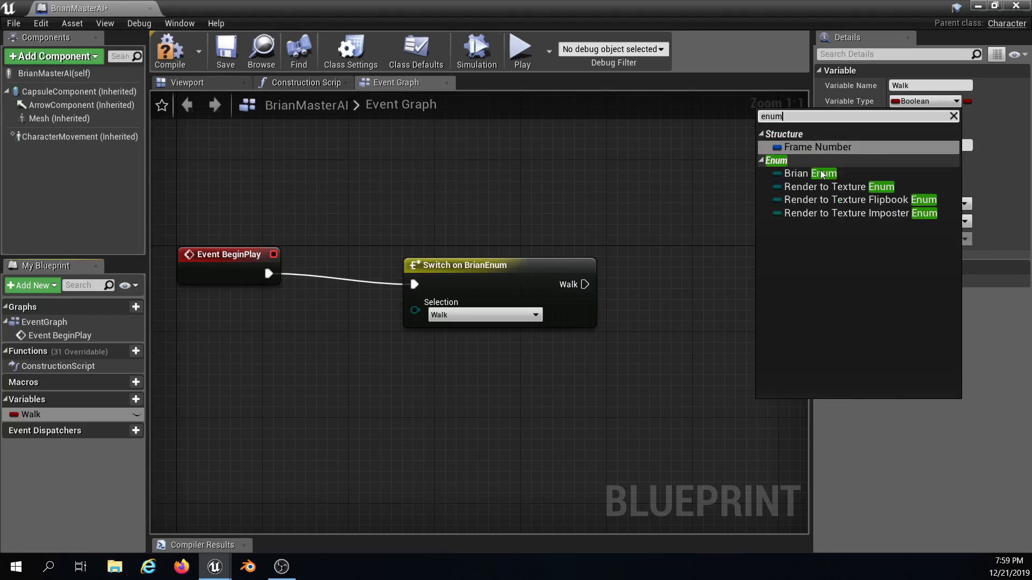
{"action": "left_click", "coordinate": [821, 174]}
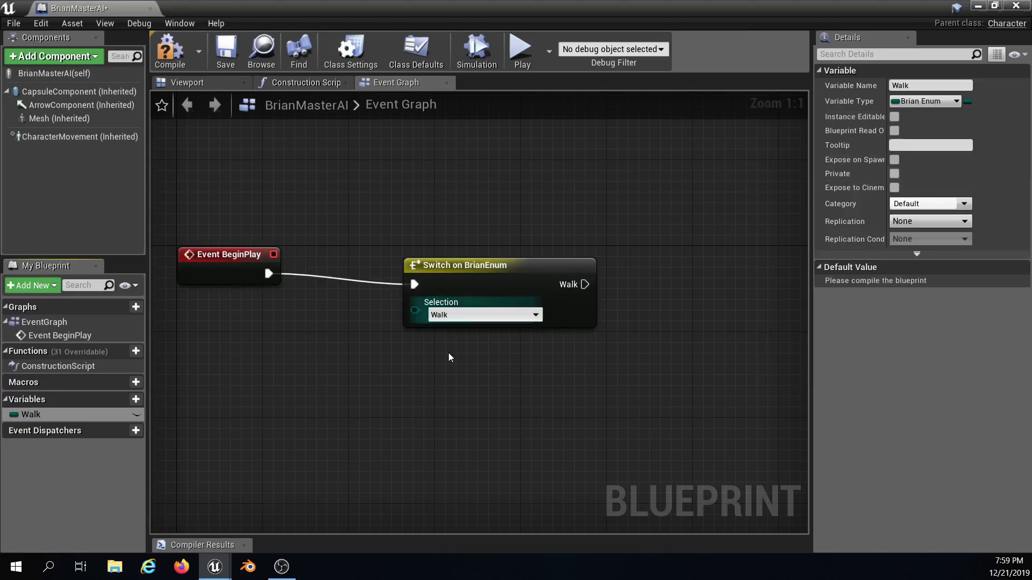
- Feed the Walk variable into the switch's Selection input and place its node below Event BeginPlay
{"action": "left_click_drag", "start_coordinate": [81, 415], "coordinate": [415, 311]}
{"action": "left_click_drag", "start_coordinate": [292, 324], "coordinate": [217, 313]}
{"action": "right_click_drag", "start_coordinate": [292, 340], "coordinate": [352, 304]}
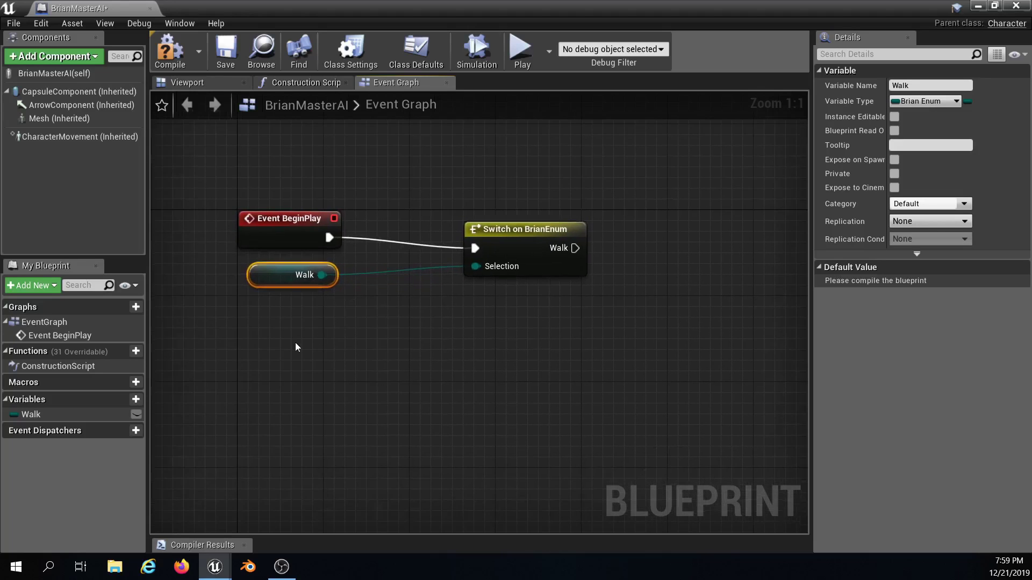
- Add a custom event named WalkTo in the empty area below the BeginPlay nodes
{"action": "right_click", "coordinate": [295, 343]}
{"action": "type", "text": "custom"}
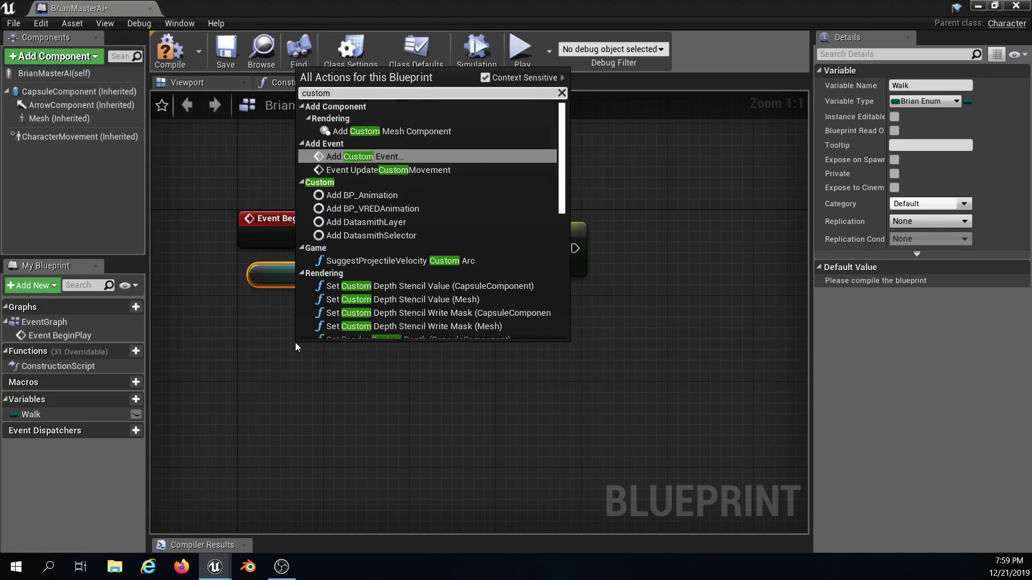
{"action": "key", "text": "Return"}
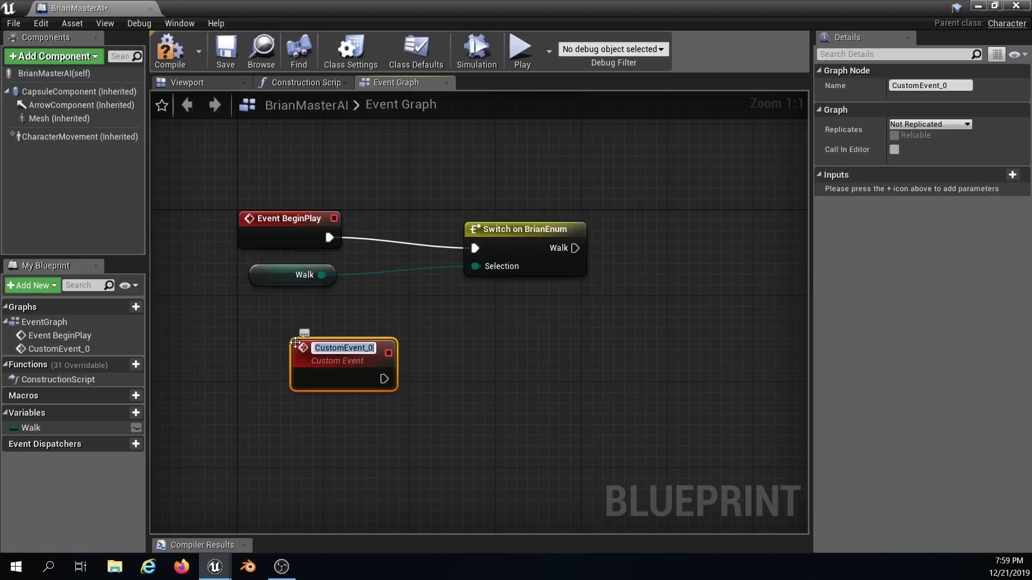
{"action": "type", "text": "WalkTo"}
{"action": "key", "text": "Return"}
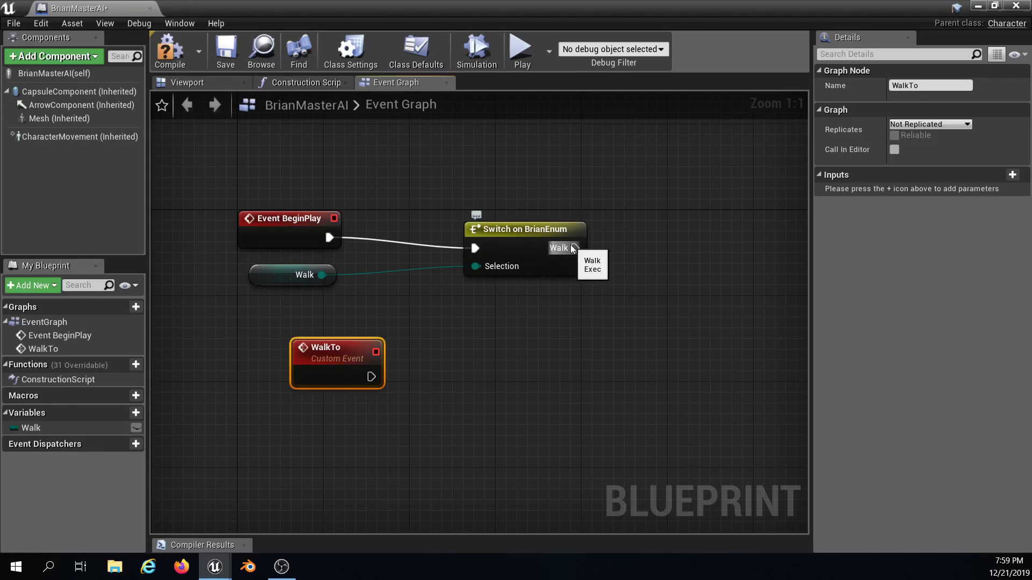
- Call WalkTo from the switch's Walk output and align the call node with the switch
{"action": "left_click_drag", "start_coordinate": [573, 249], "coordinate": [634, 240]}
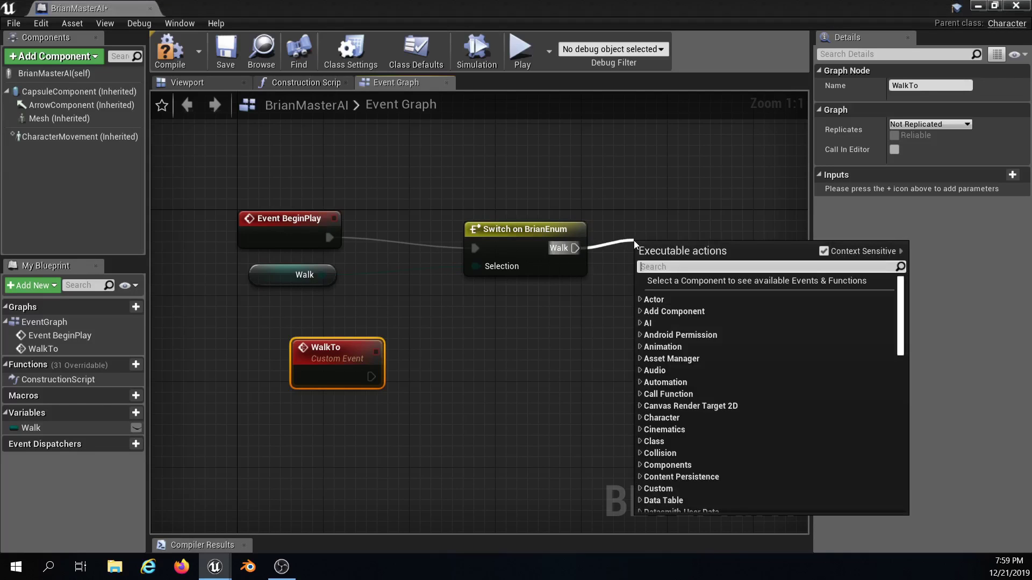
{"action": "type", "text": "walkto"}
{"action": "key", "text": "Return"}
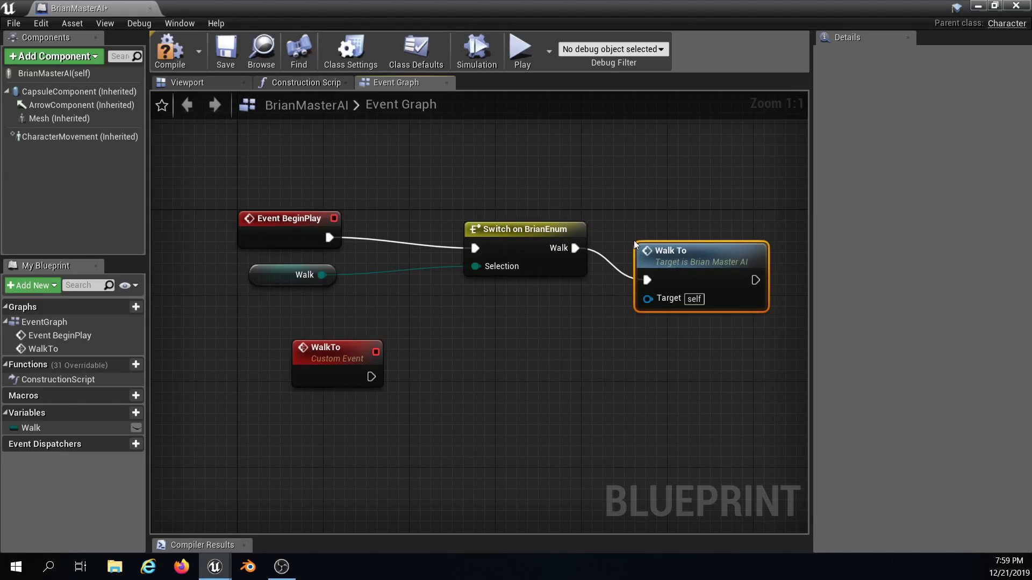
{"action": "left_click_drag", "start_coordinate": [661, 248], "coordinate": [661, 225]}
- Move the BeginPlay node chain up, away from the WalkTo event, and shift WalkTo slightly left
{"action": "left_click_drag", "start_coordinate": [682, 192], "coordinate": [328, 277]}
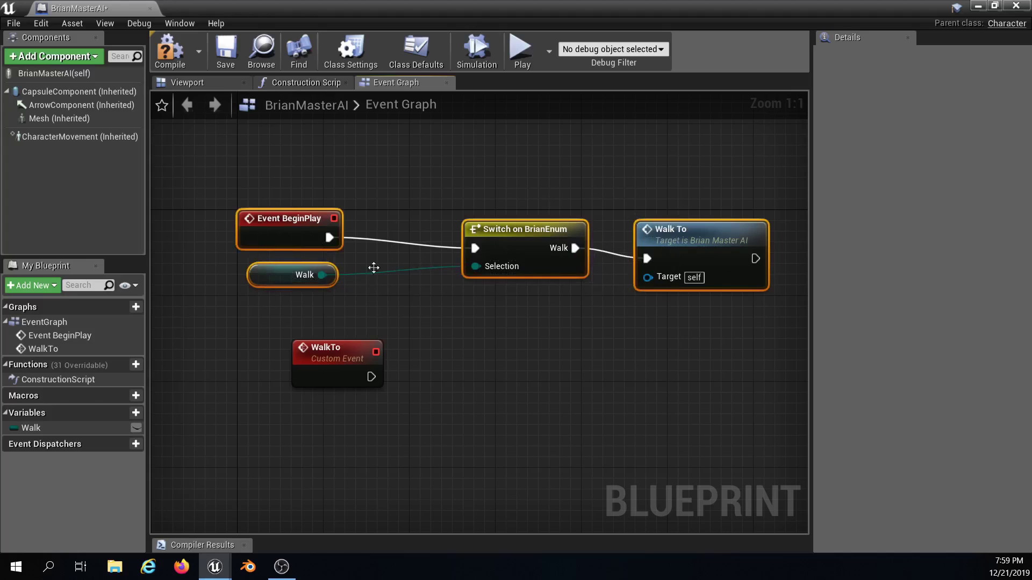
{"action": "left_click_drag", "start_coordinate": [507, 225], "coordinate": [509, 151]}
{"action": "right_click_drag", "start_coordinate": [487, 284], "coordinate": [405, 274]}
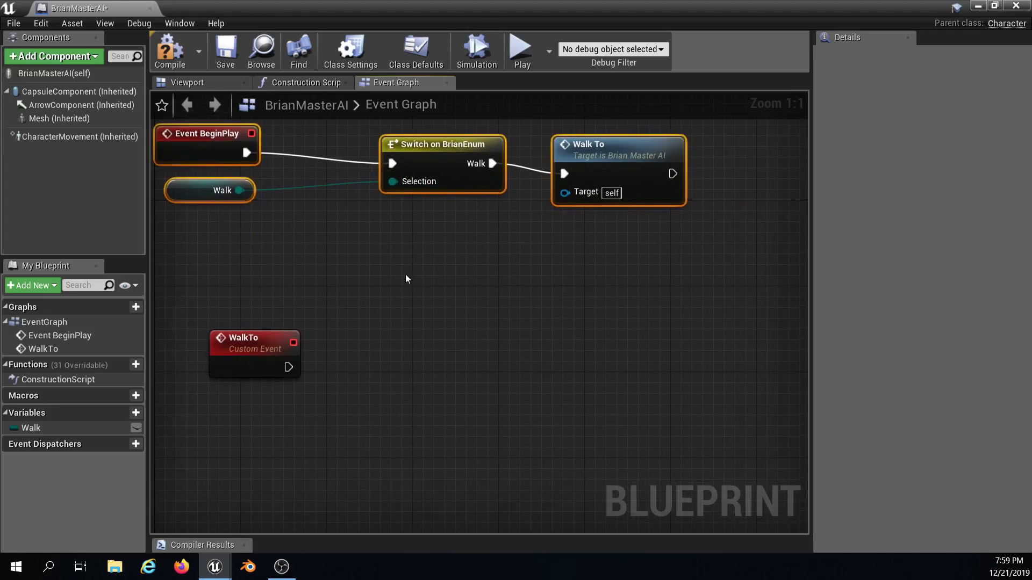
{"action": "left_click", "coordinate": [405, 279]}
{"action": "left_click_drag", "start_coordinate": [244, 338], "coordinate": [221, 339]}
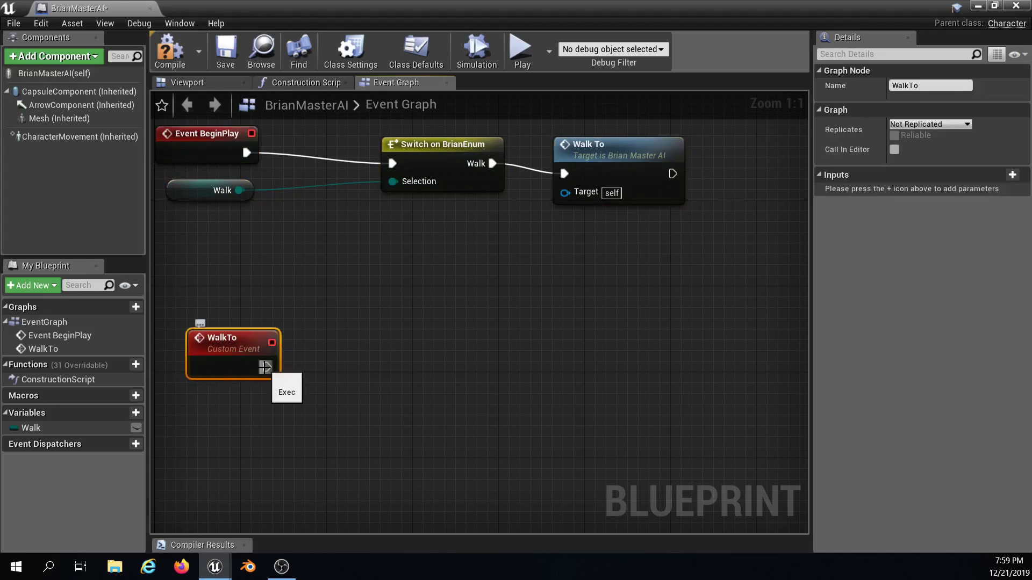
- Add an AI MoveTo node executed by the WalkTo event and line it up with the event
{"action": "left_click_drag", "start_coordinate": [265, 367], "coordinate": [358, 369]}
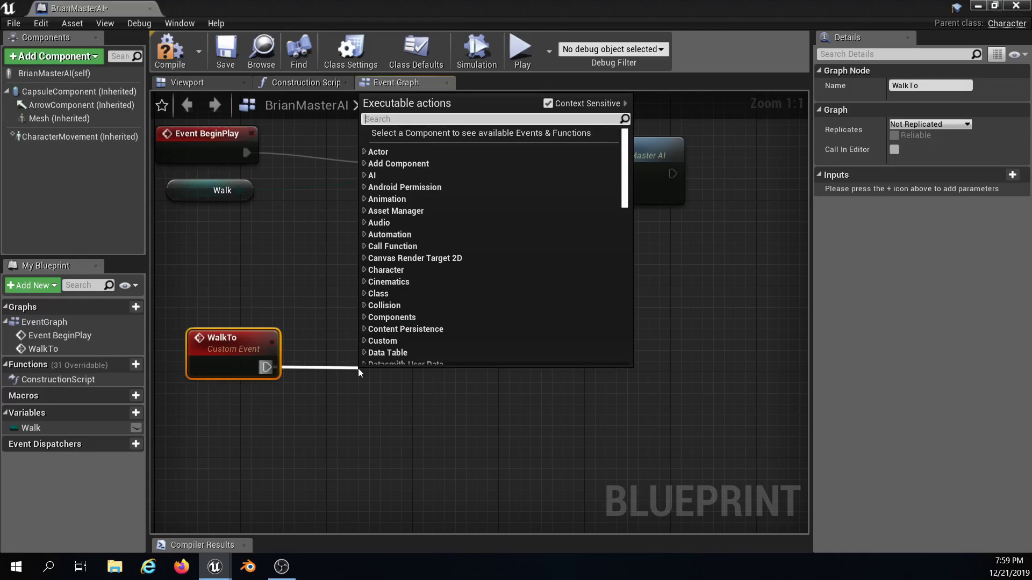
{"action": "type", "text": "ai move"}
{"action": "key", "text": "Down"}
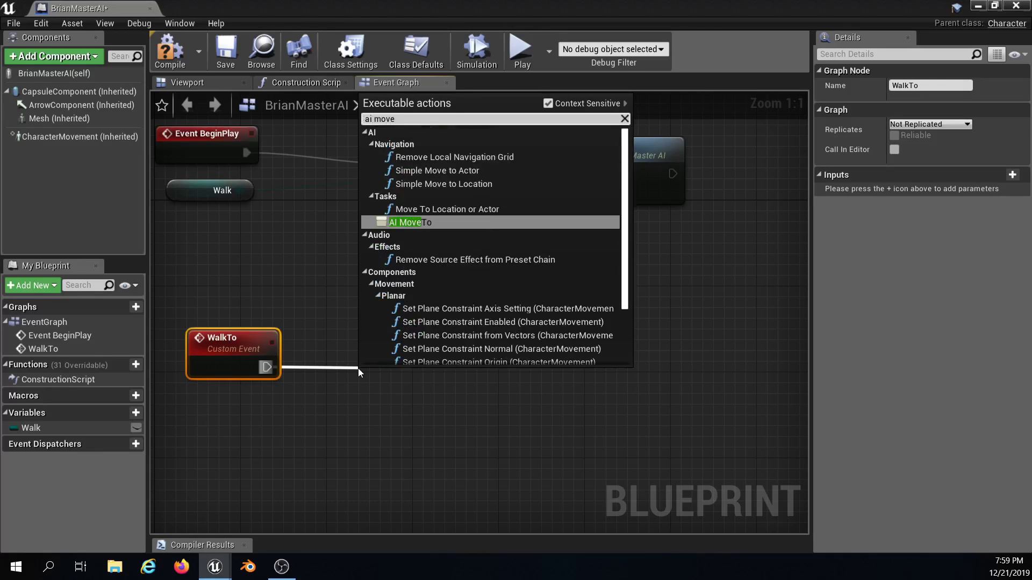
{"action": "key", "text": "Return"}
{"action": "left_click_drag", "start_coordinate": [424, 353], "coordinate": [446, 321]}
{"action": "right_click_drag", "start_coordinate": [350, 389], "coordinate": [364, 317]}
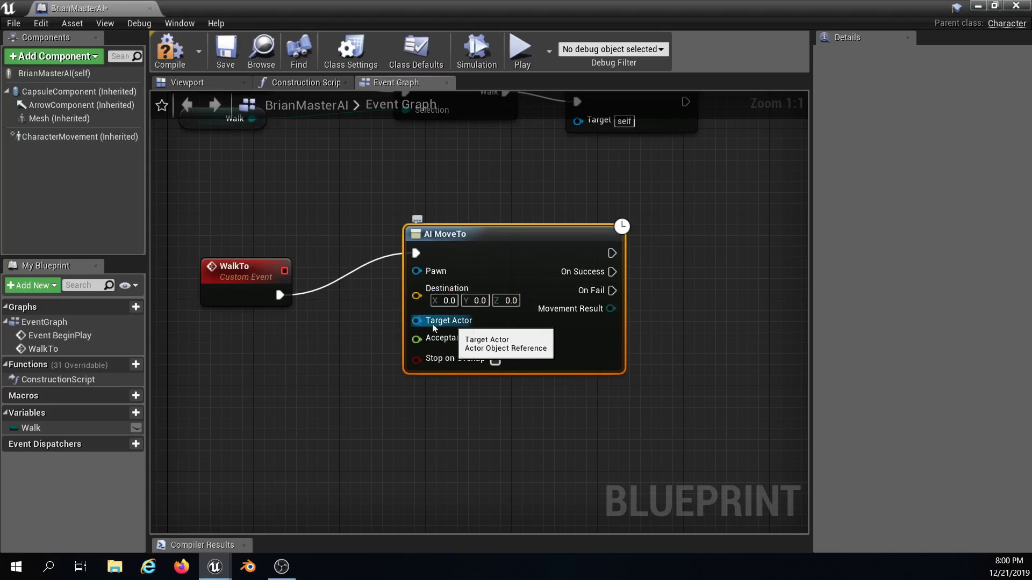
{"action": "left_click_drag", "start_coordinate": [493, 235], "coordinate": [494, 265]}
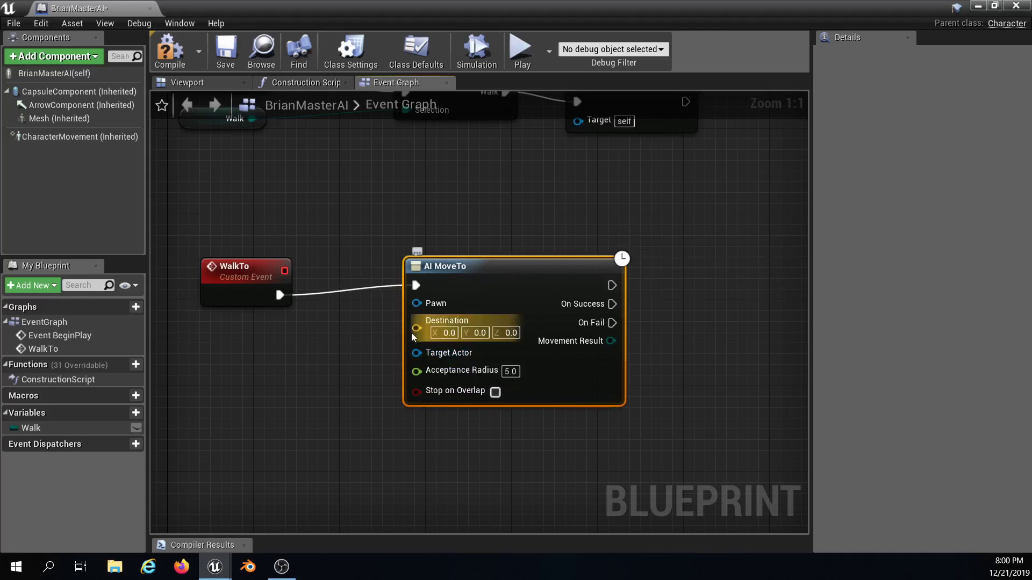
- Feed a Self reference into AI MoveTo's Pawn input and place it below the WalkTo event
{"action": "left_click_drag", "start_coordinate": [416, 303], "coordinate": [211, 340]}
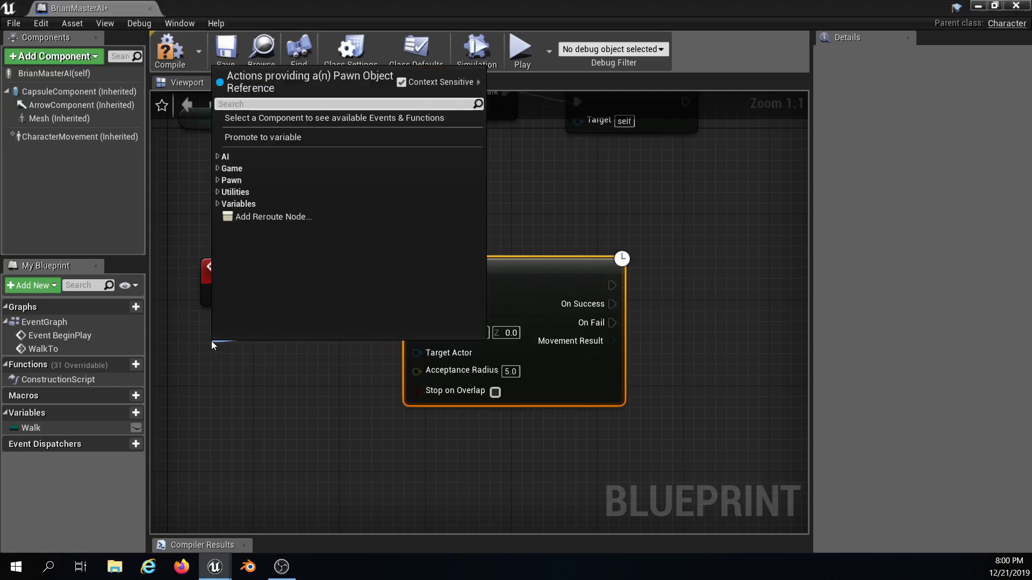
{"action": "type", "text": "self"}
{"action": "key", "text": "Return"}
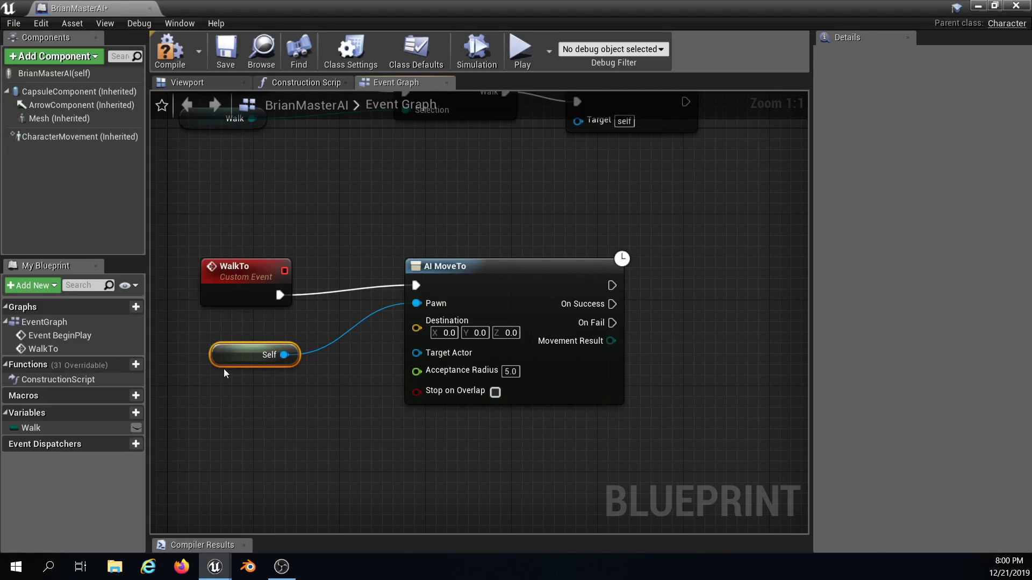
{"action": "left_click_drag", "start_coordinate": [226, 353], "coordinate": [215, 331]}
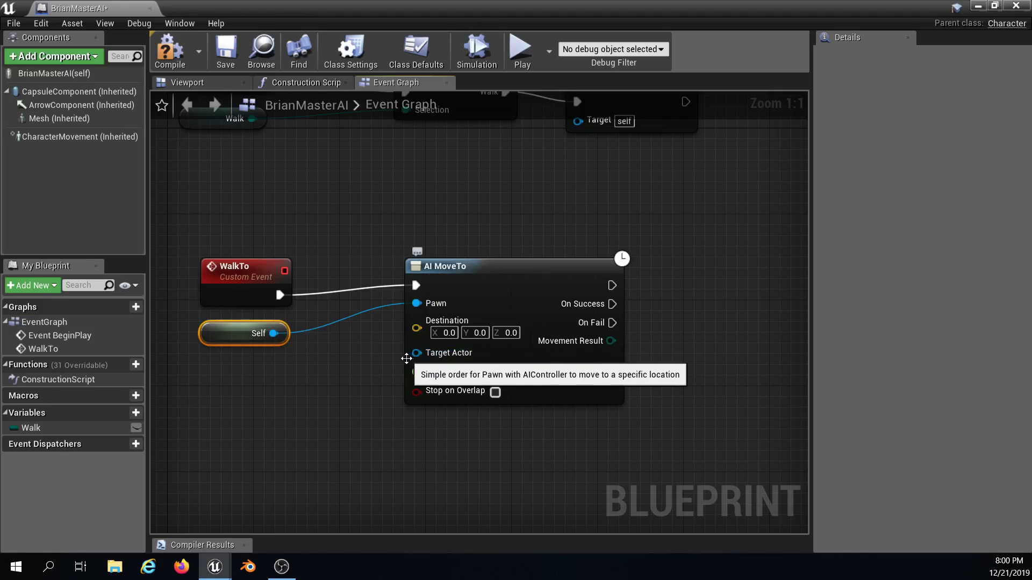
- Create a variable named Target_1 with the type Target Point object reference
{"action": "left_click", "coordinate": [120, 414]}
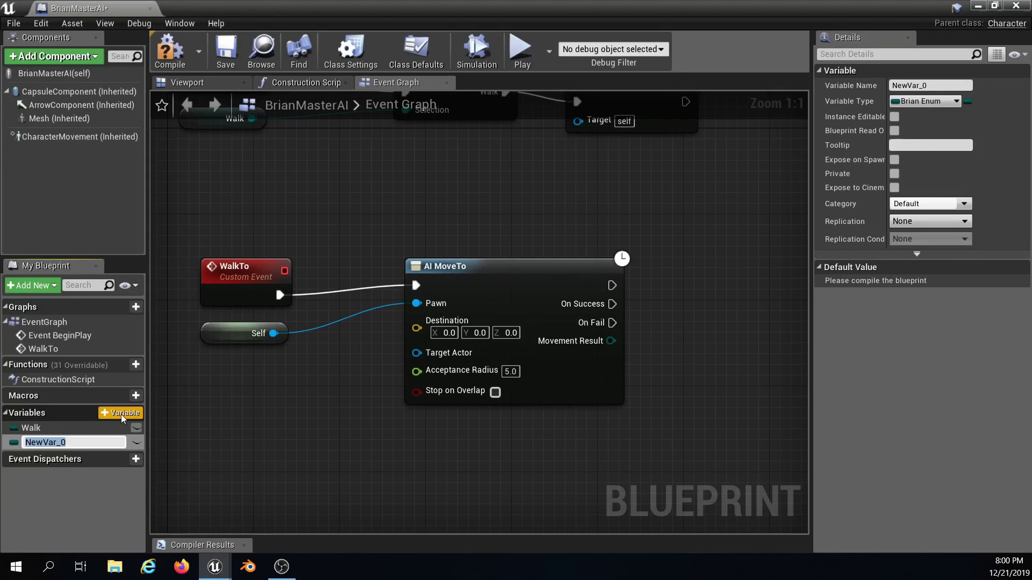
{"action": "left_click", "coordinate": [947, 84]}
{"action": "double_click", "coordinate": [948, 85]}
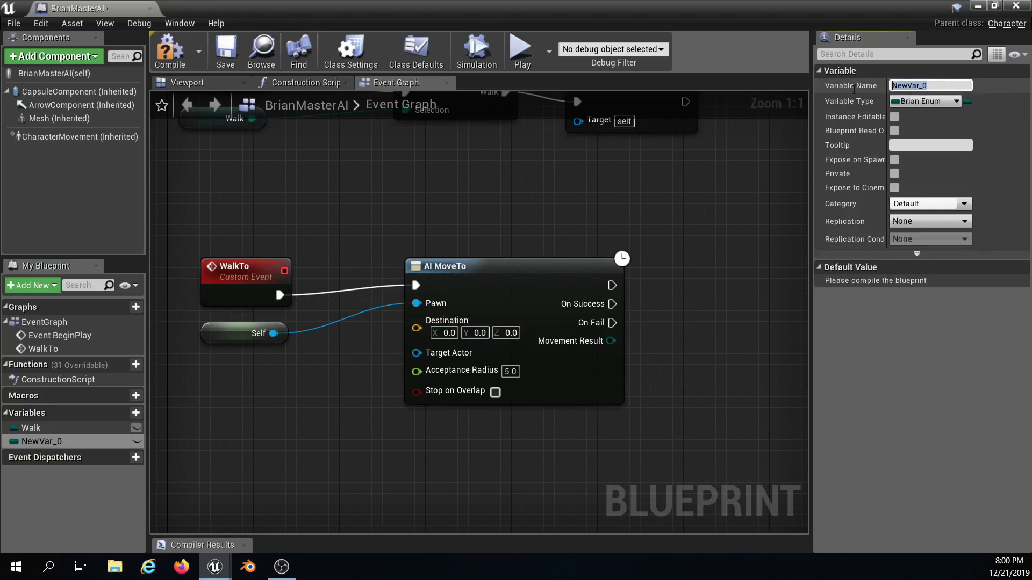
{"action": "type", "text": "Target"}
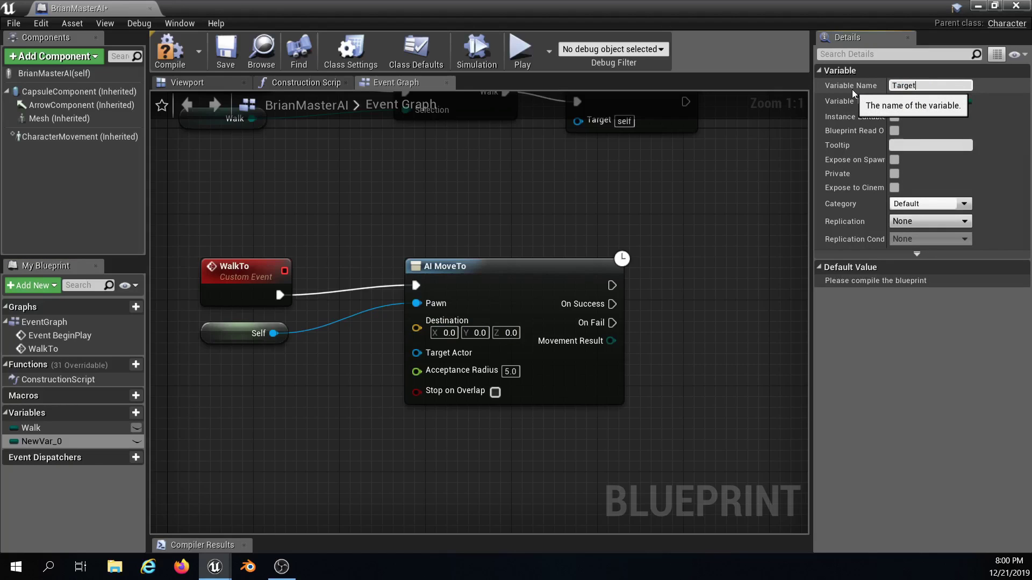
{"action": "type", "text": "_1"}
{"action": "key", "text": "Return"}
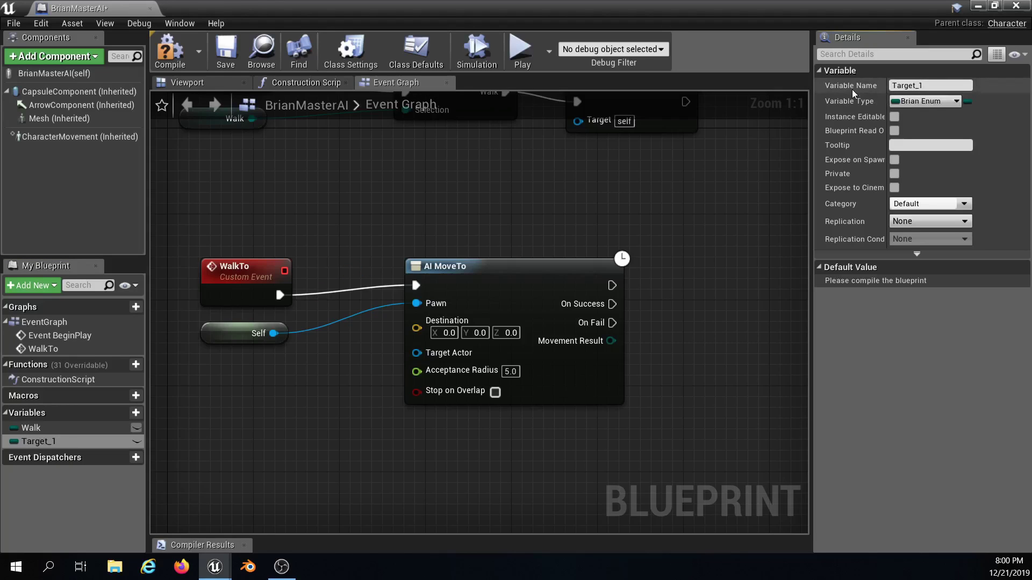
{"action": "left_click", "coordinate": [914, 103]}
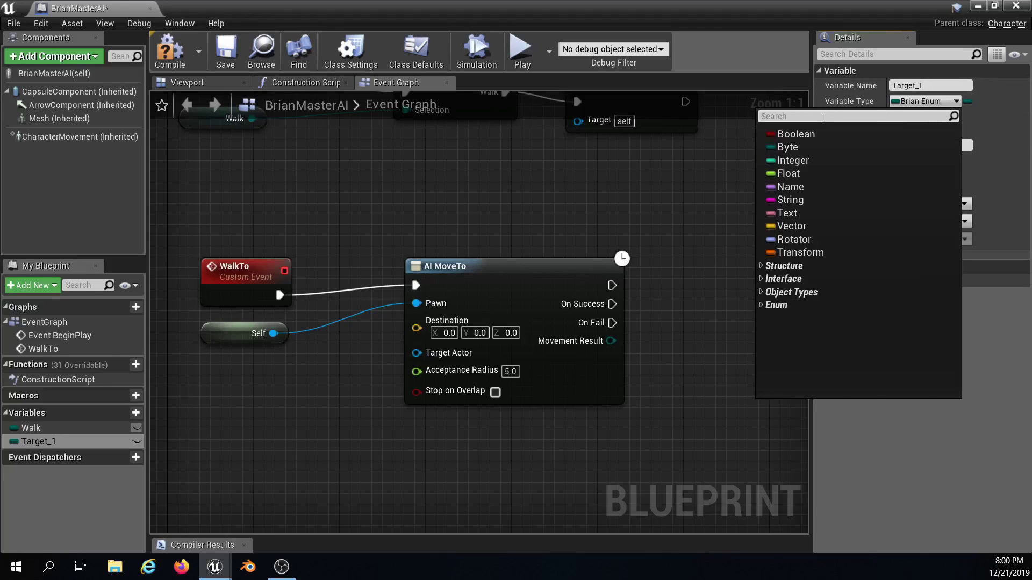
{"action": "type", "text": "target"}
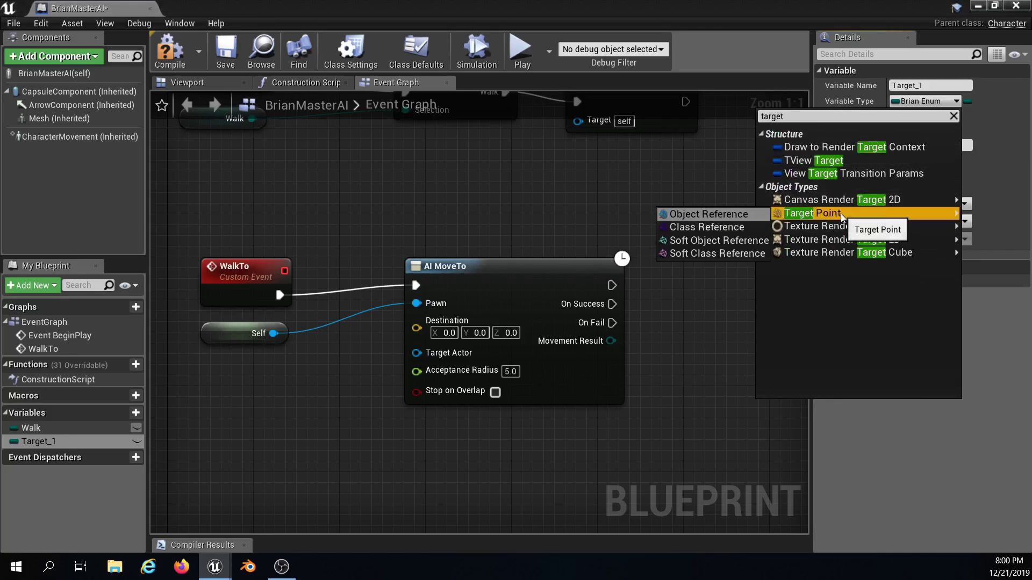
{"action": "left_click", "coordinate": [840, 214]}
{"action": "right_click_drag", "start_coordinate": [335, 393], "coordinate": [393, 353]}
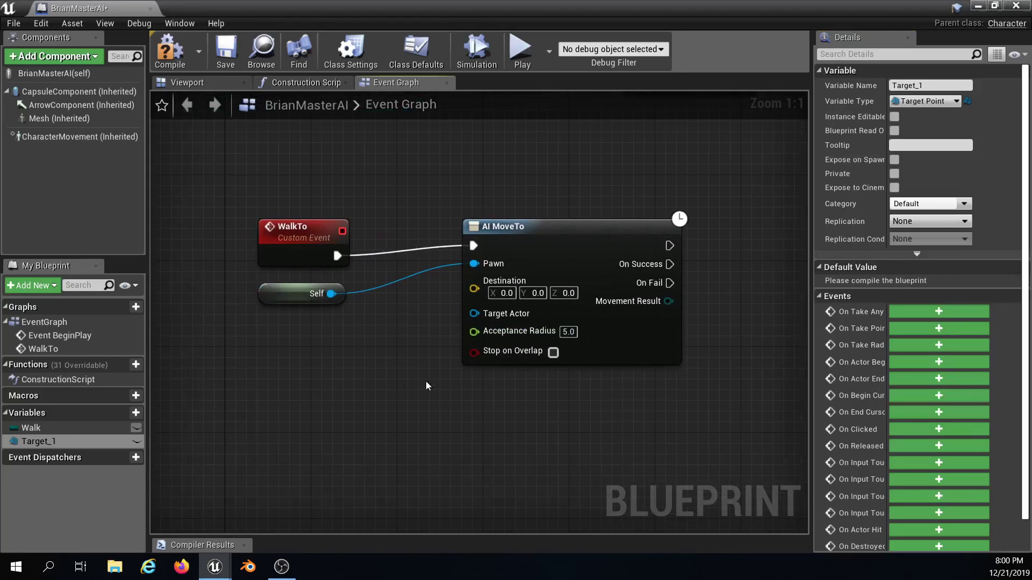
- Make the Target_1 variable instance editable, then compile and save the blueprint
{"action": "left_click", "coordinate": [136, 441]}
{"action": "left_click", "coordinate": [178, 61]}
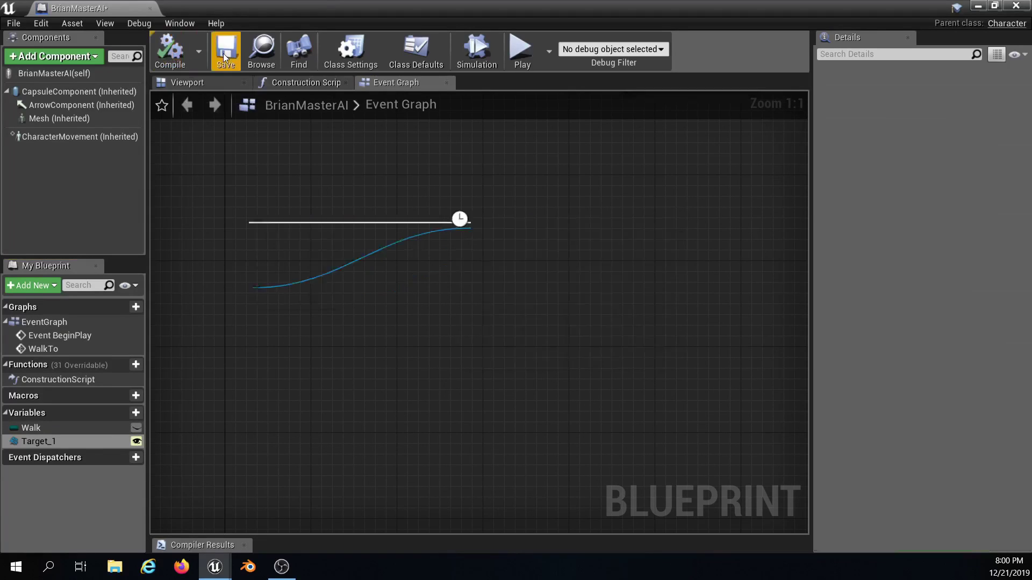
{"action": "left_click", "coordinate": [223, 52]}
- Feed a Target_1 getter into AI MoveTo's Target Actor input and place it below the Self node
{"action": "right_click_drag", "start_coordinate": [415, 199], "coordinate": [329, 191]}
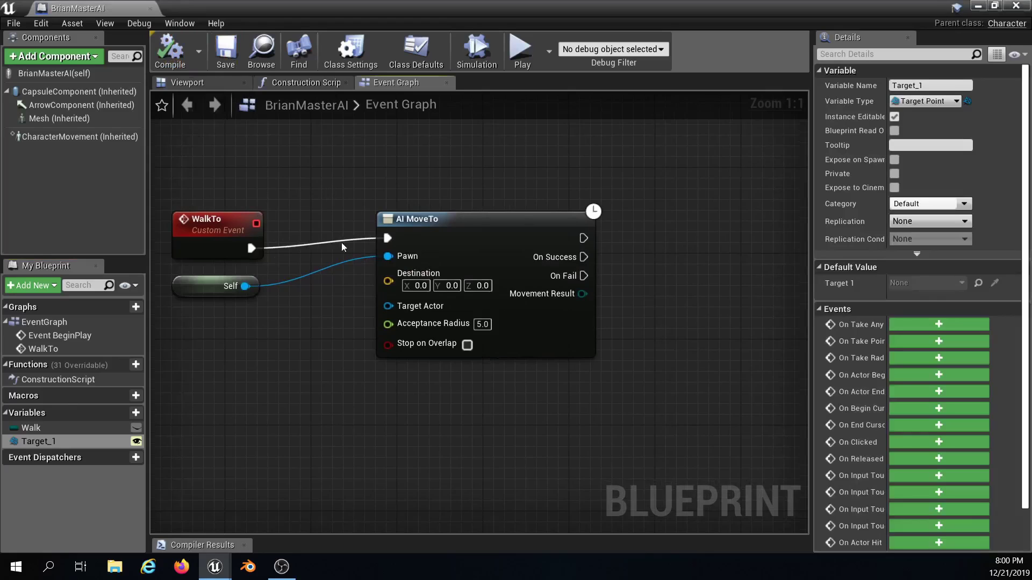
{"action": "left_click_drag", "start_coordinate": [49, 444], "coordinate": [388, 306]}
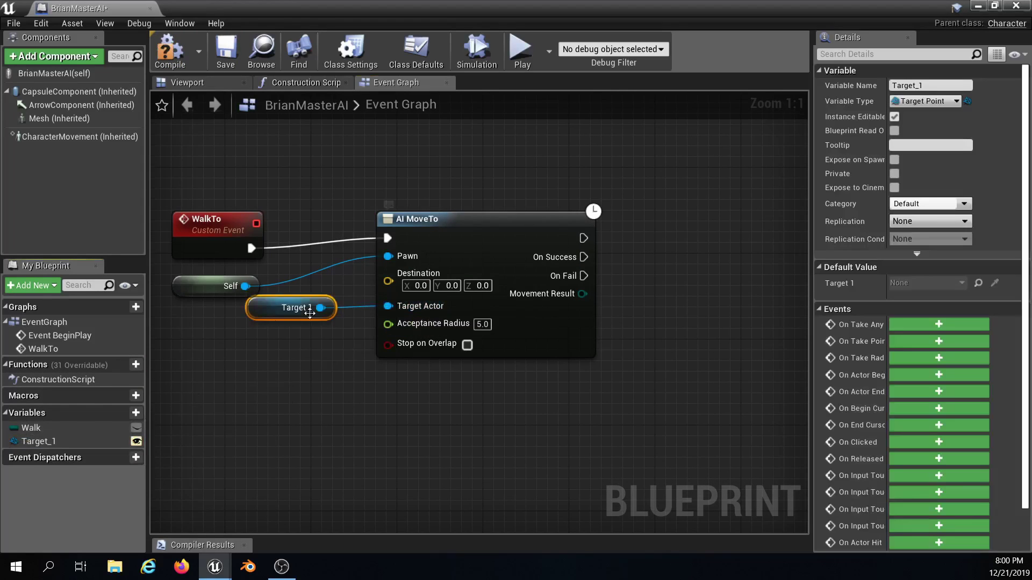
{"action": "left_click_drag", "start_coordinate": [310, 314], "coordinate": [267, 356]}
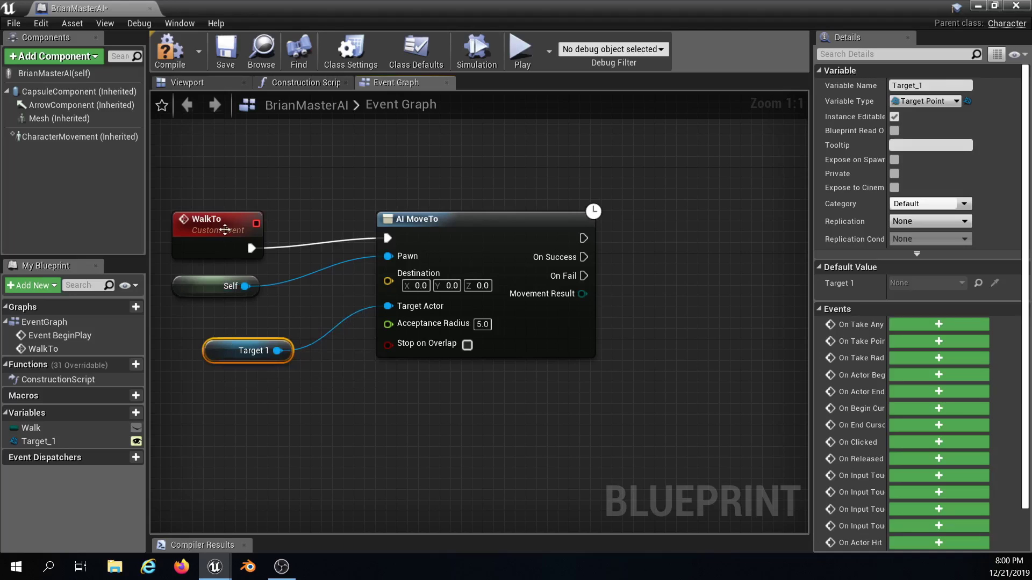
- Compile and save BrianMasterAI with the new target connection, and minimize its window to get back to the level
{"action": "left_click", "coordinate": [225, 230]}
{"action": "scroll", "coordinate": [337, 195], "scroll_direction": "down", "scroll_amount": 2}
{"action": "right_click_drag", "start_coordinate": [336, 195], "coordinate": [362, 329]}
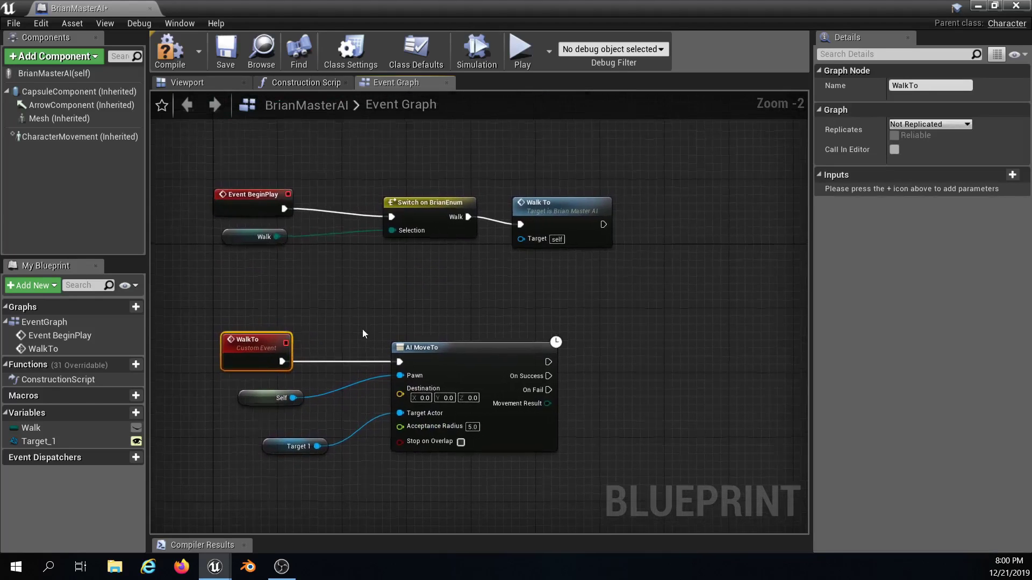
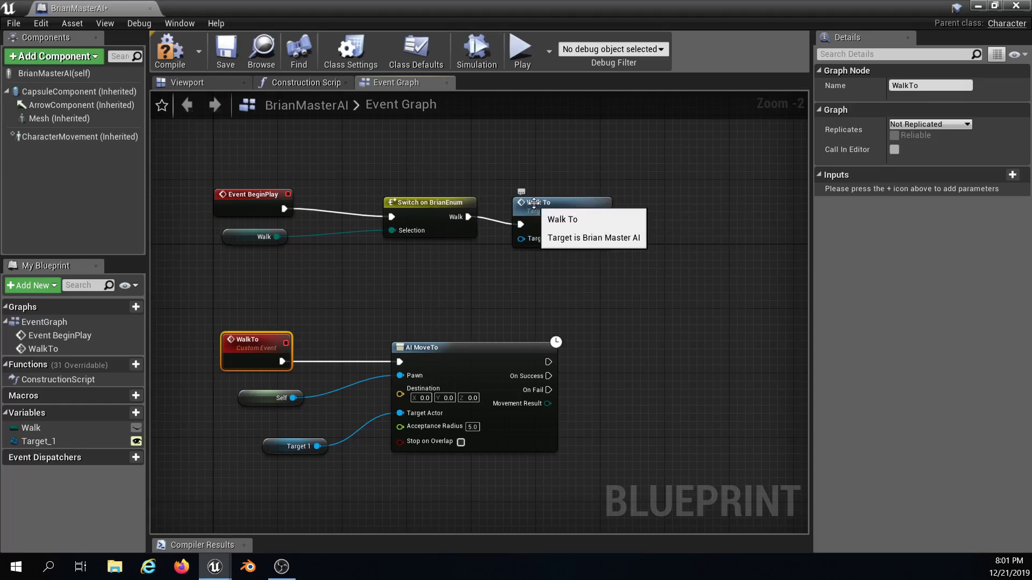
{"action": "right_click_drag", "start_coordinate": [248, 339], "coordinate": [236, 285]}
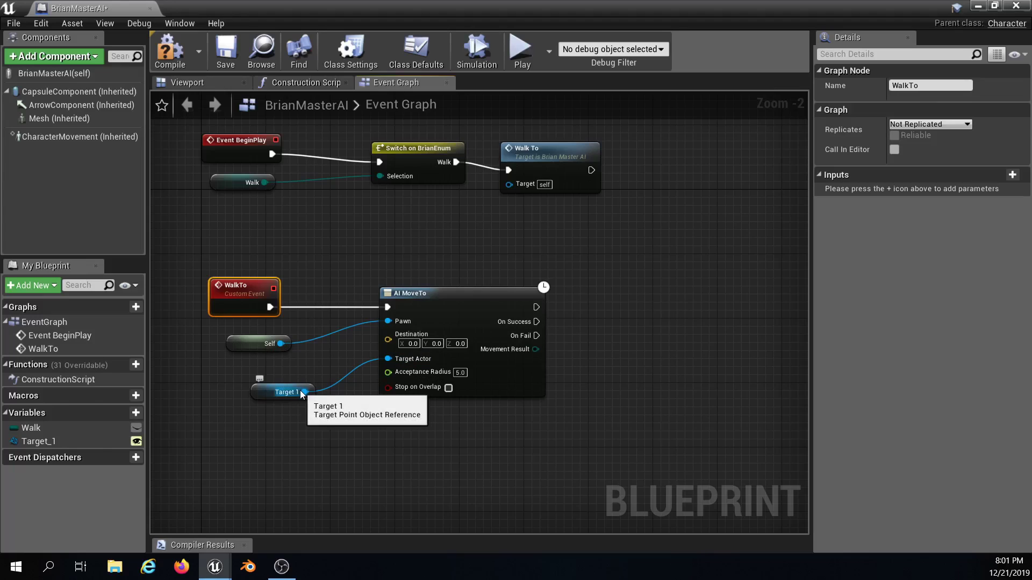
{"action": "left_click", "coordinate": [175, 62]}
{"action": "left_click", "coordinate": [228, 63]}
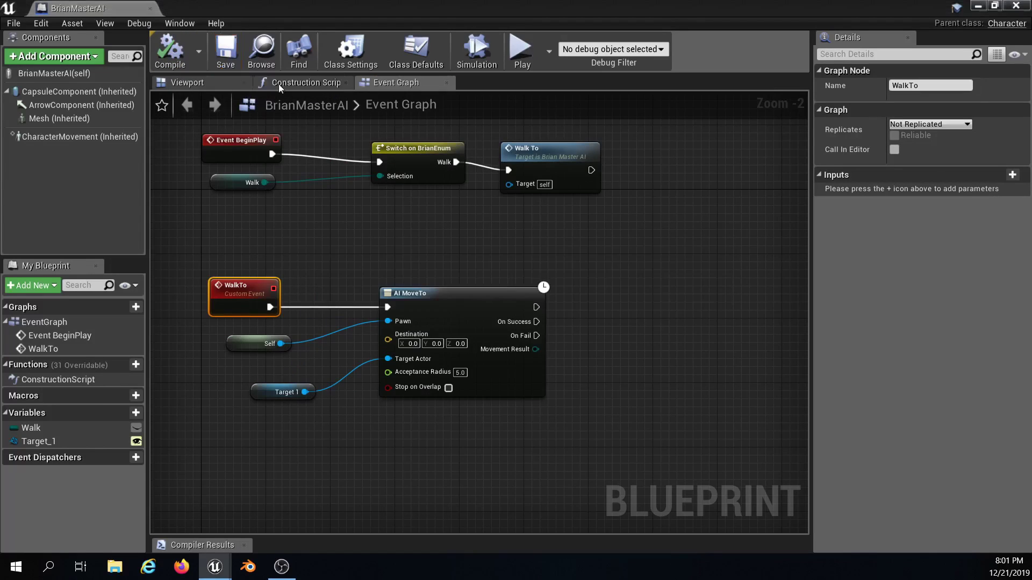
{"action": "left_click_drag", "start_coordinate": [911, 8], "coordinate": [926, 20]}
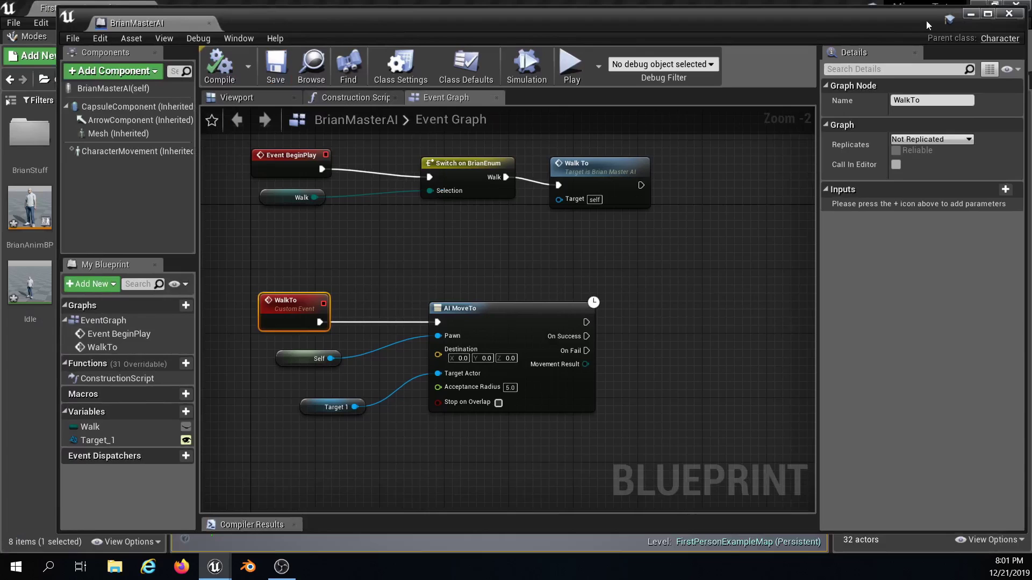
{"action": "left_click", "coordinate": [971, 14]}
- Place a Nav Mesh Bounds Volume on the arena floor beside the First Person Template lettering
{"action": "right_click_drag", "start_coordinate": [523, 214], "coordinate": [281, 258]}
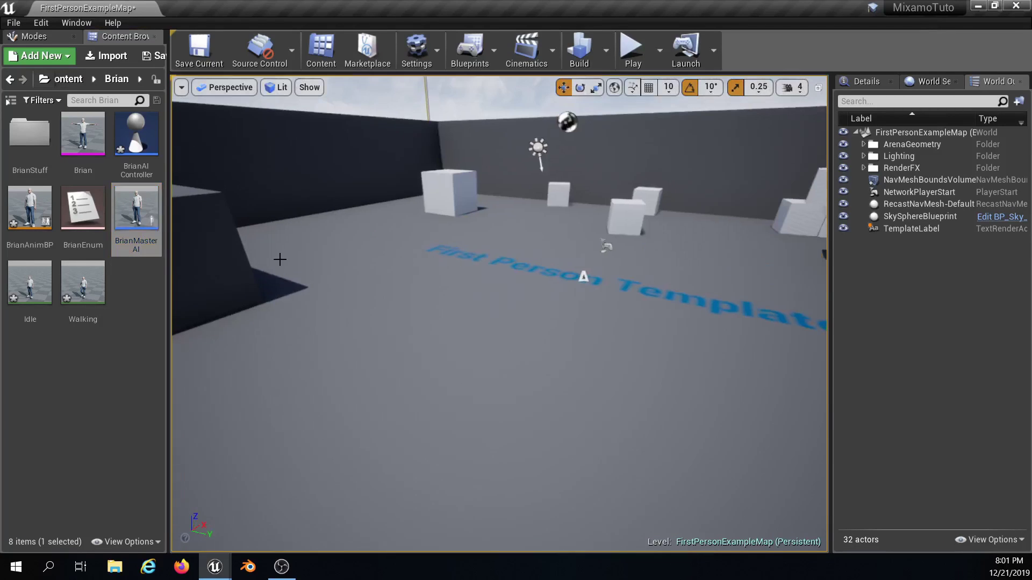
{"action": "mouse_move", "coordinate": [503, 232]}
{"action": "right_mouse_down"}
{"action": "mouse_move", "coordinate": [542, 230]}
{"action": "mouse_move", "coordinate": [544, 255]}
{"action": "mouse_move", "coordinate": [516, 280]}
{"action": "mouse_move", "coordinate": [510, 252]}
{"action": "mouse_move", "coordinate": [534, 247]}
{"action": "mouse_move", "coordinate": [501, 248]}
{"action": "right_mouse_up"}
{"action": "key", "text": "s"}
{"action": "key", "text": "w"}
{"action": "key", "text": "s"}
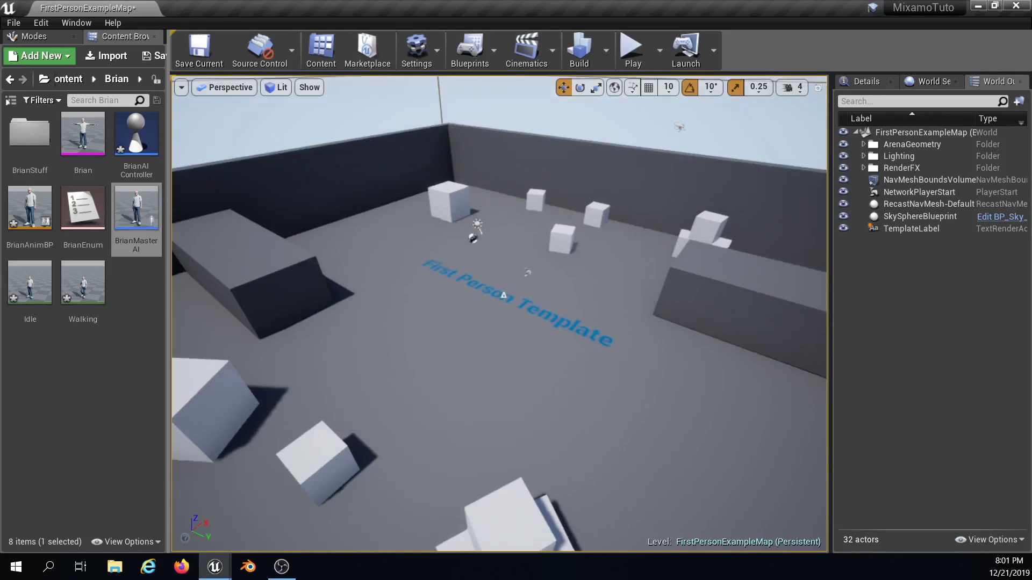
{"action": "left_click", "coordinate": [46, 38]}
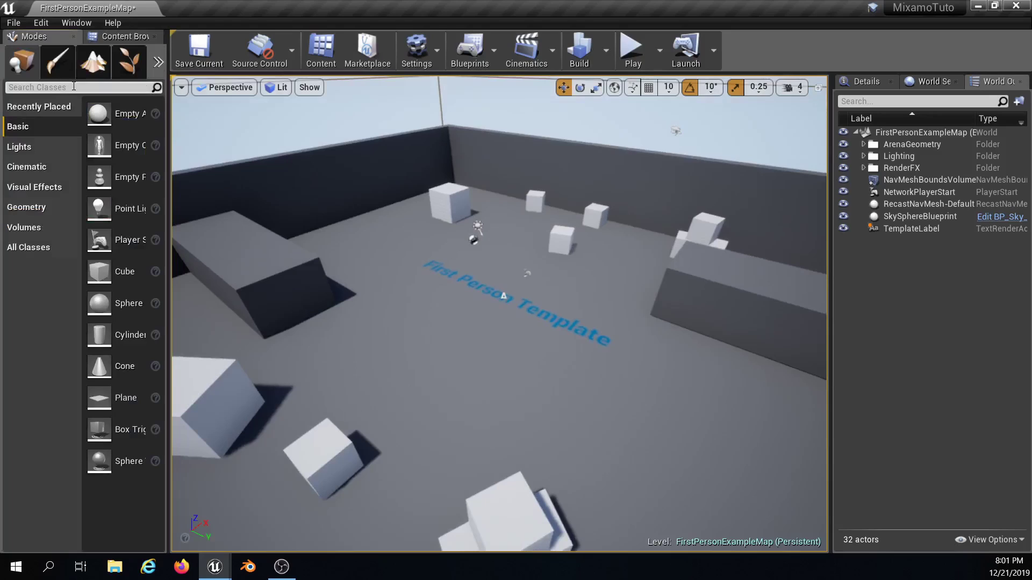
{"action": "type", "text": "navmes"}
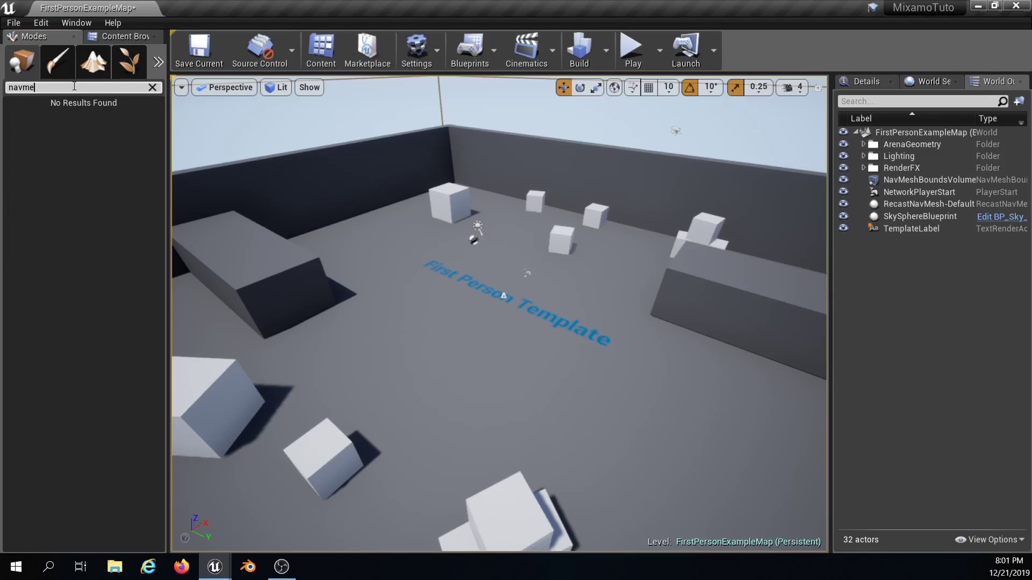
{"action": "key", "text": "BackSpace"}
{"action": "key", "text": "BackSpace"}
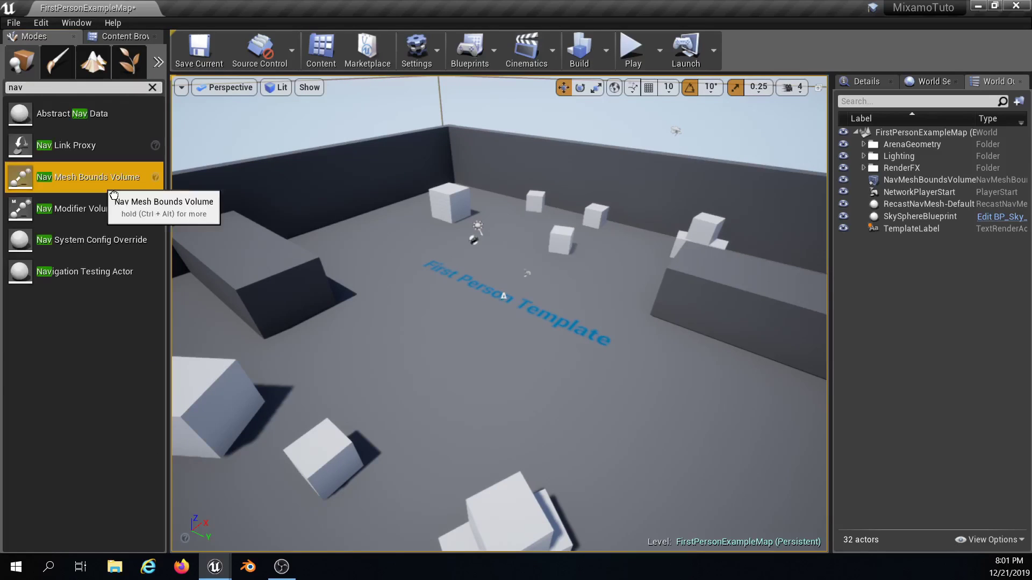
{"action": "left_click_drag", "start_coordinate": [86, 177], "coordinate": [512, 348]}
- Scale the new Nav Mesh Bounds Volume until it covers the whole arena floor between the walls
{"action": "key", "text": "r"}
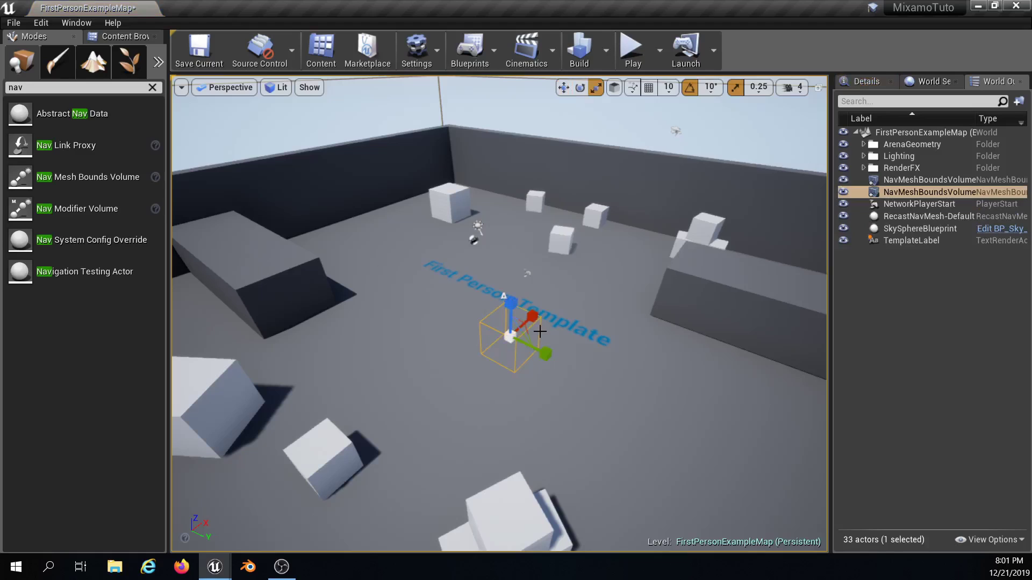
{"action": "key", "text": "d"}
{"action": "right_click_drag", "start_coordinate": [541, 329], "coordinate": [406, 328]}
{"action": "key", "text": "s"}
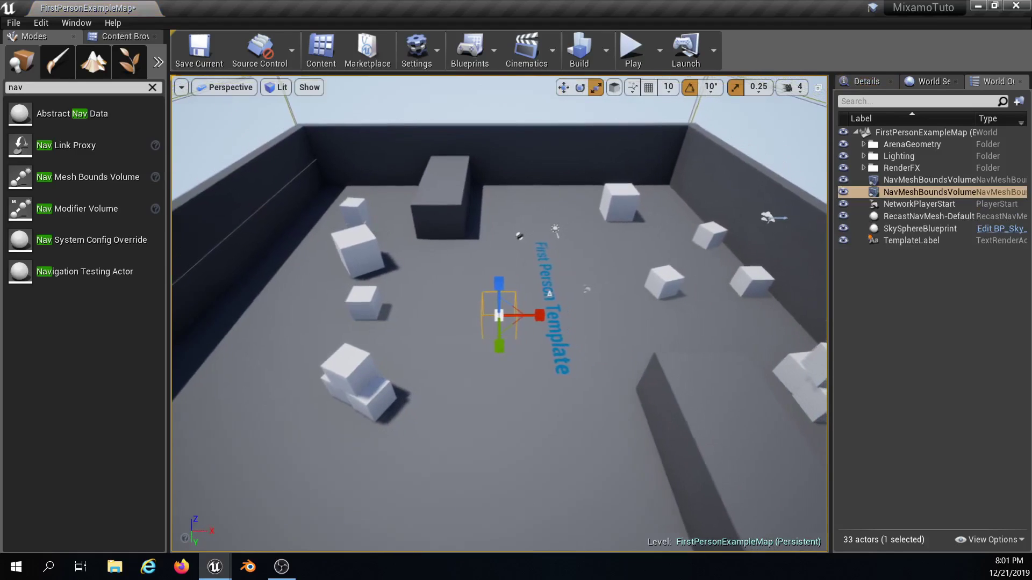
{"action": "left_click_drag", "start_coordinate": [512, 322], "coordinate": [637, 321]}
{"action": "left_click_drag", "start_coordinate": [498, 283], "coordinate": [498, 277]}
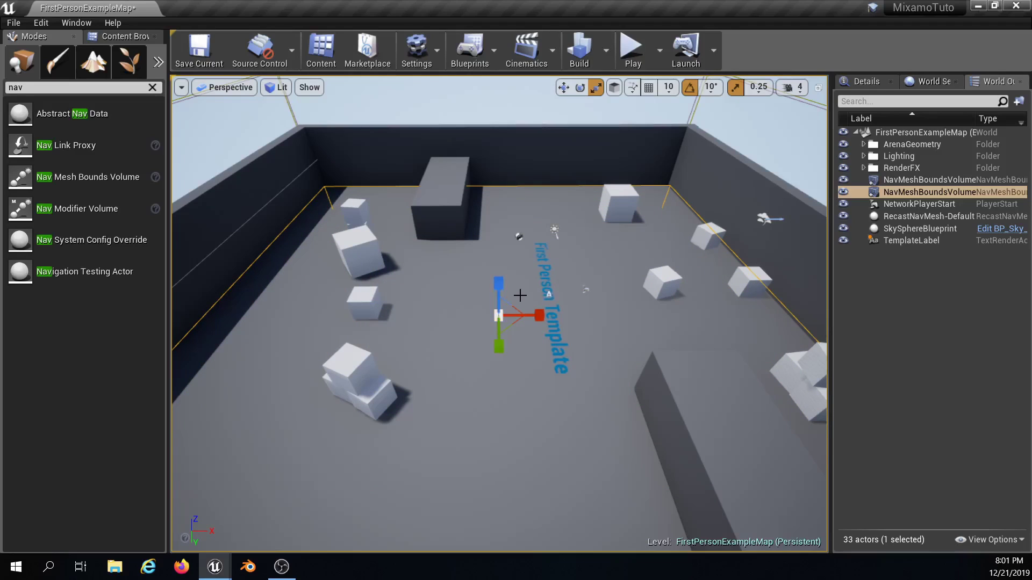
- Show the navigation mesh overlay to check its coverage of the arena floor, and hide it again
{"action": "right_click_drag", "start_coordinate": [470, 350], "coordinate": [556, 359]}
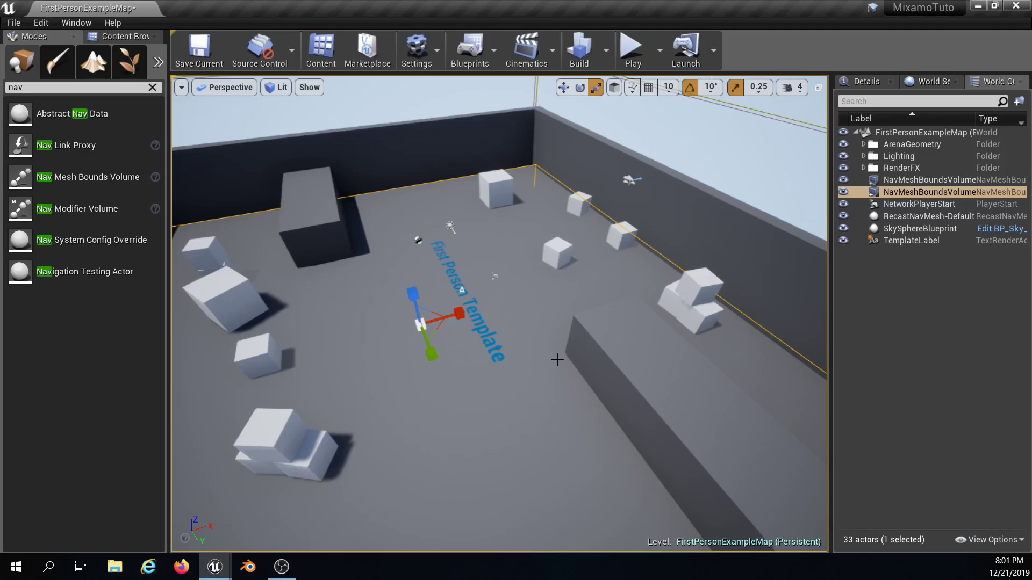
{"action": "key", "text": "p"}
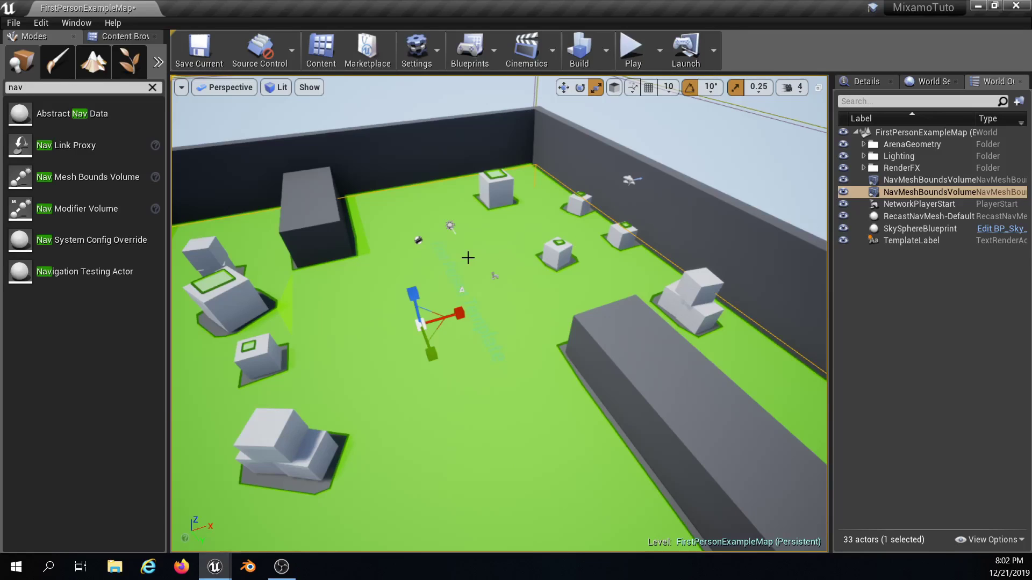
{"action": "key", "text": "p"}
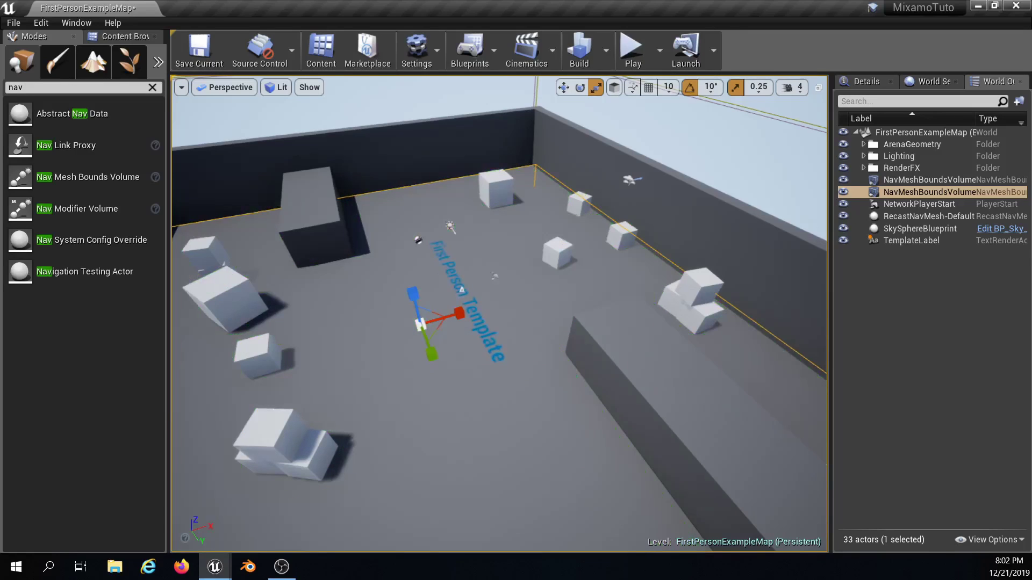
- Place a Target Point on the open floor in front of the long dark block and clear the class search
{"action": "right_click_drag", "start_coordinate": [499, 314], "coordinate": [607, 306]}
{"action": "key", "text": "w"}
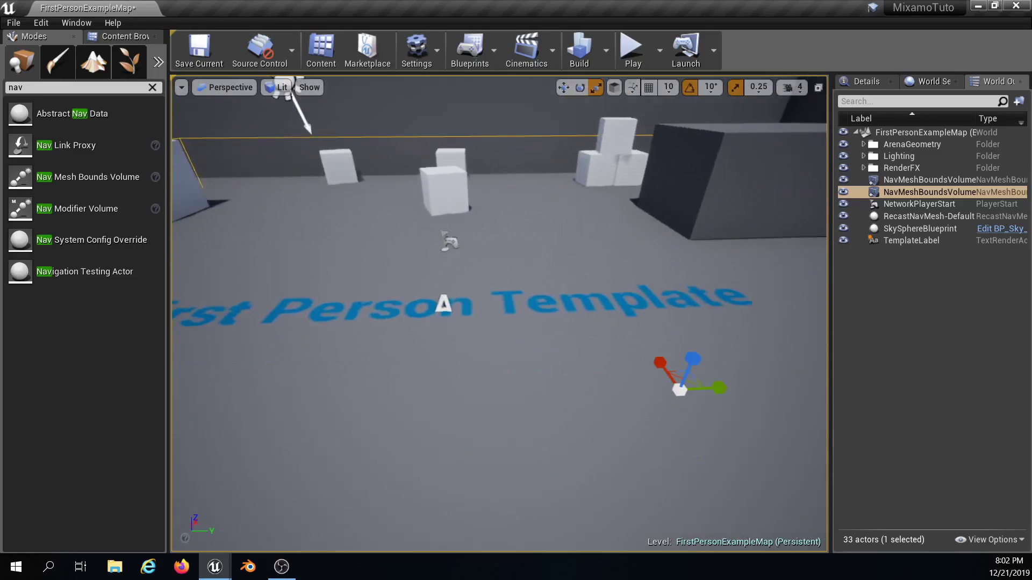
{"action": "right_click_drag", "start_coordinate": [271, 363], "coordinate": [344, 325]}
{"action": "key", "text": "s"}
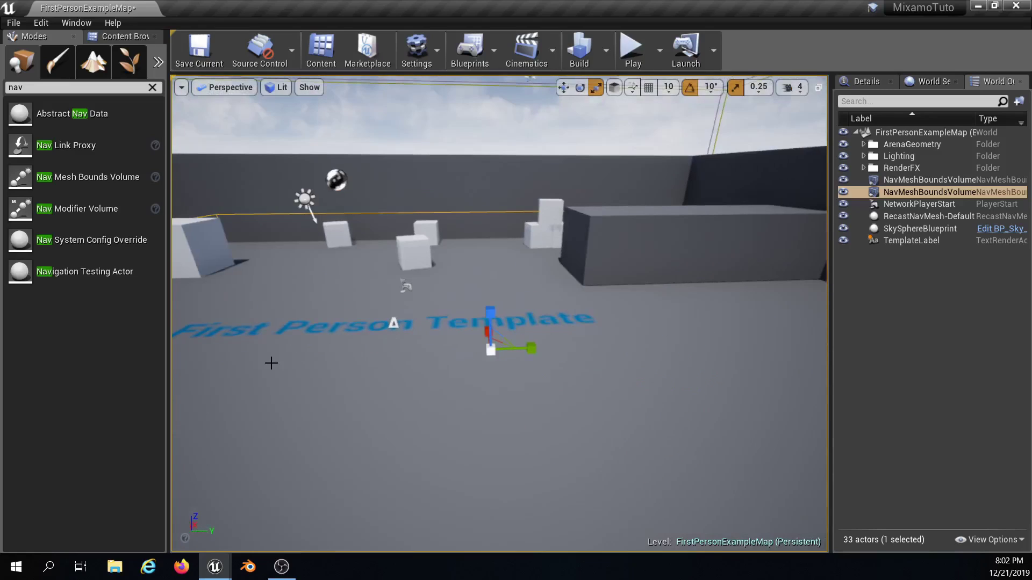
{"action": "left_click_drag", "start_coordinate": [107, 89], "coordinate": [9, 88]}
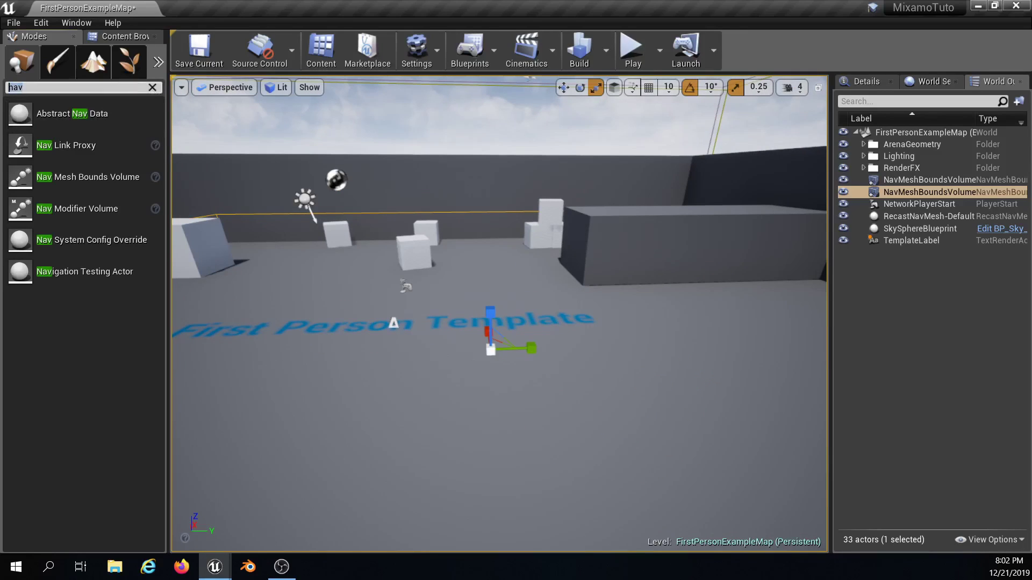
{"action": "type", "text": "target"}
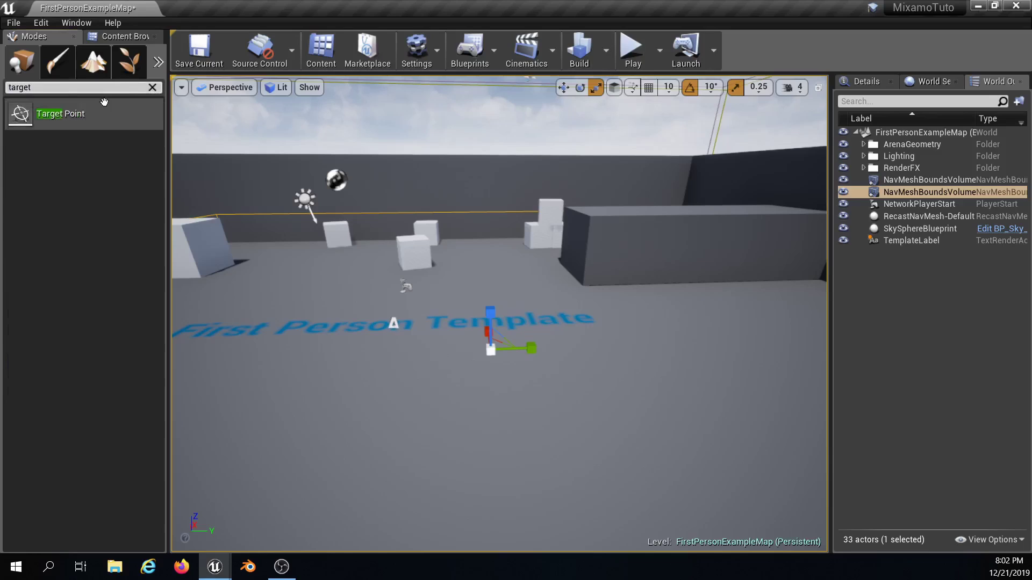
{"action": "left_click_drag", "start_coordinate": [59, 114], "coordinate": [766, 336]}
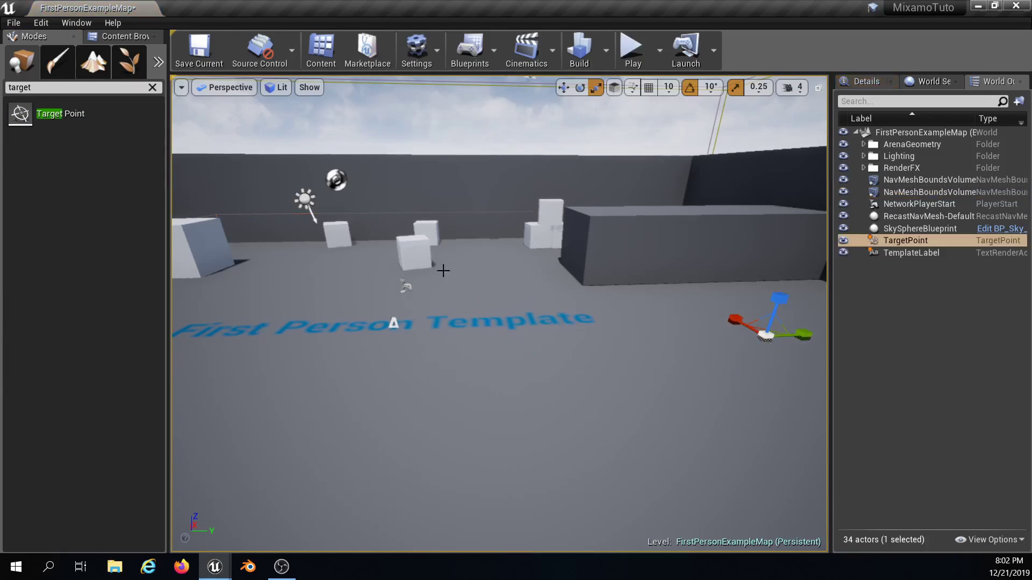
{"action": "left_click", "coordinate": [153, 88]}
- Place a BrianMasterAI character at the start of the First Person Template lettering and switch to the move gizmo
{"action": "left_click", "coordinate": [121, 36]}
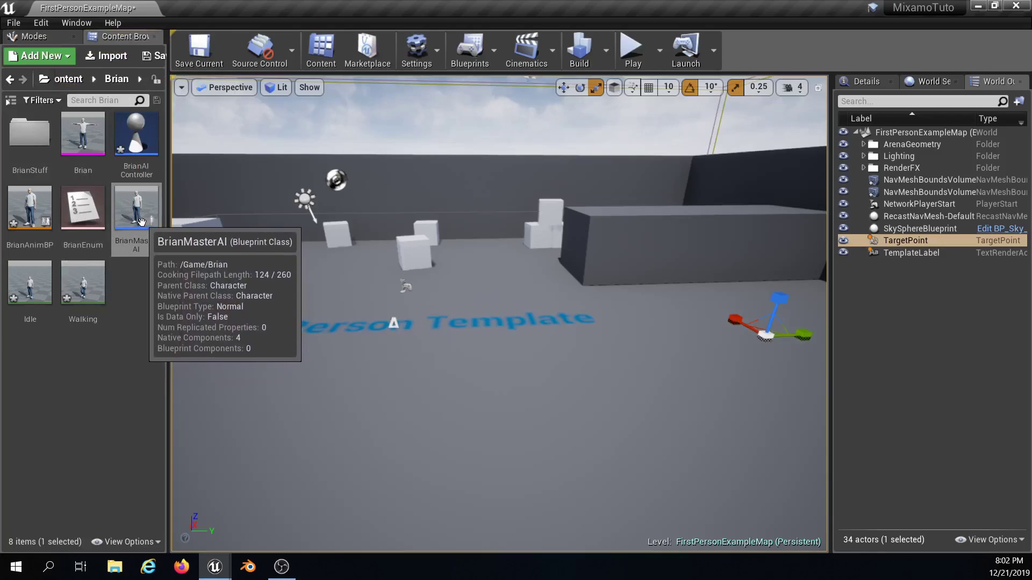
{"action": "left_click_drag", "start_coordinate": [126, 244], "coordinate": [296, 343]}
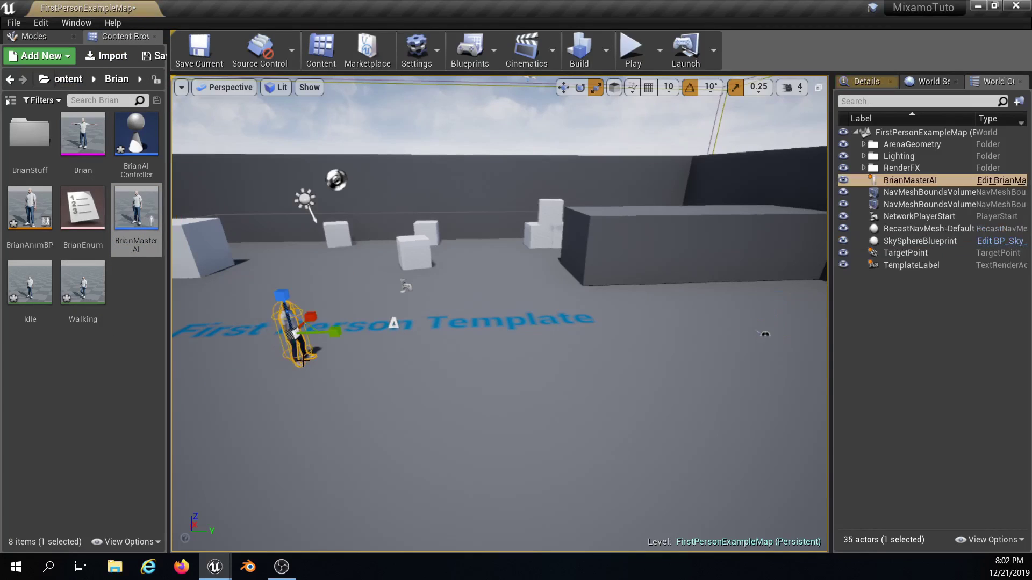
{"action": "key", "text": "w"}
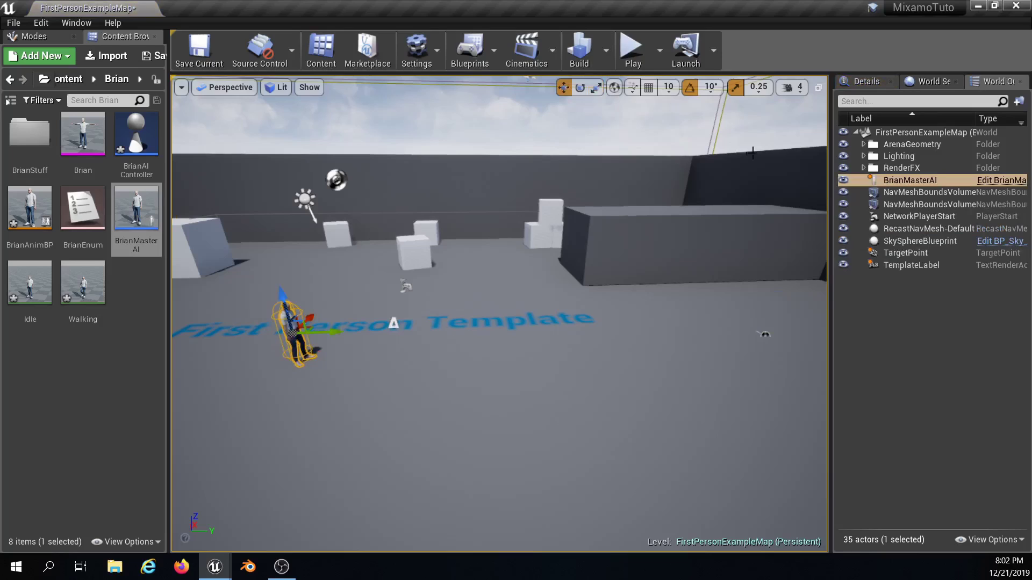
- Set the placed BrianMasterAI's Target 1 property to the TargetPoint actor by picking it in the level
{"action": "left_click", "coordinate": [866, 81]}
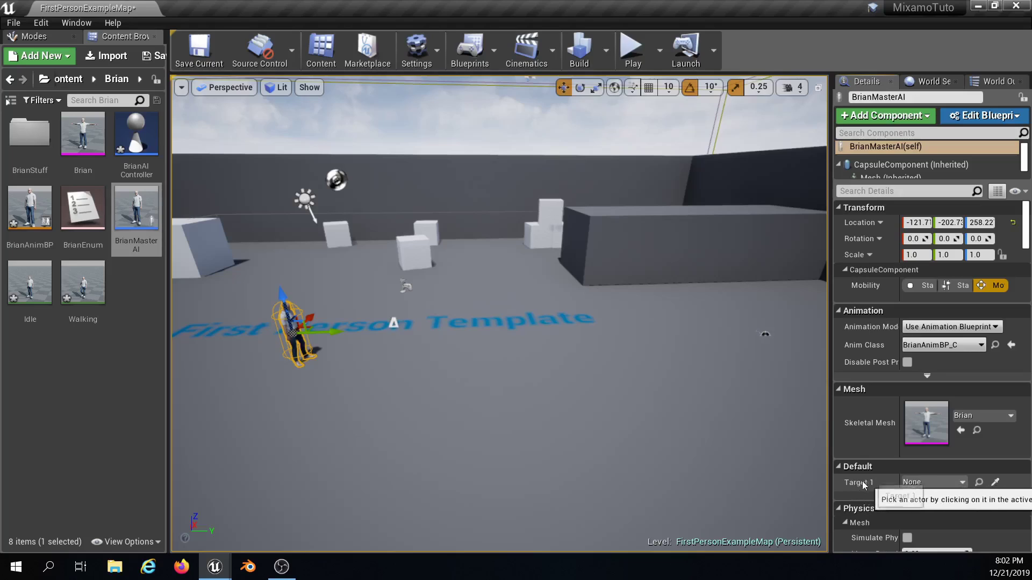
{"action": "left_click", "coordinate": [994, 482]}
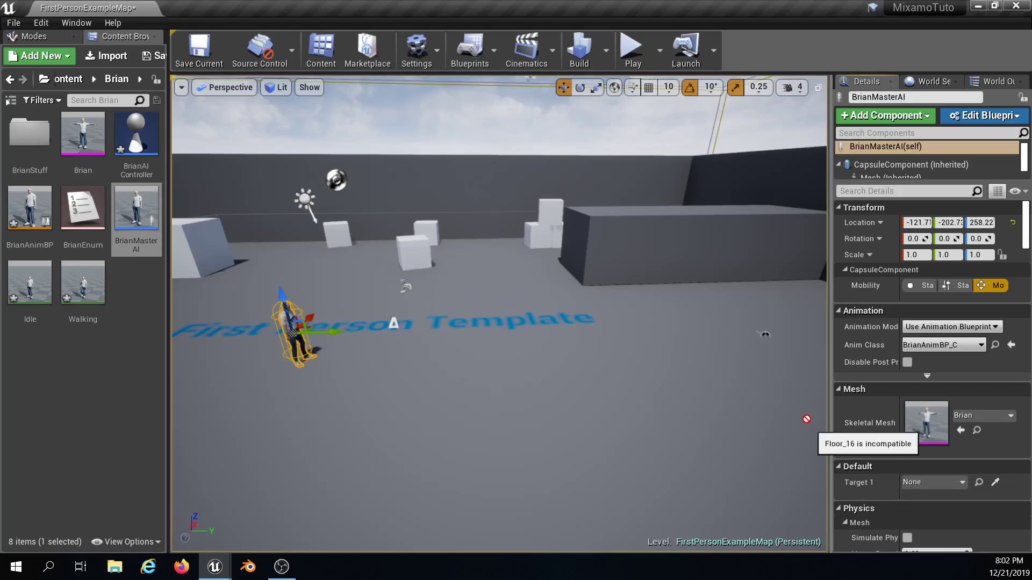
{"action": "left_click", "coordinate": [767, 331]}
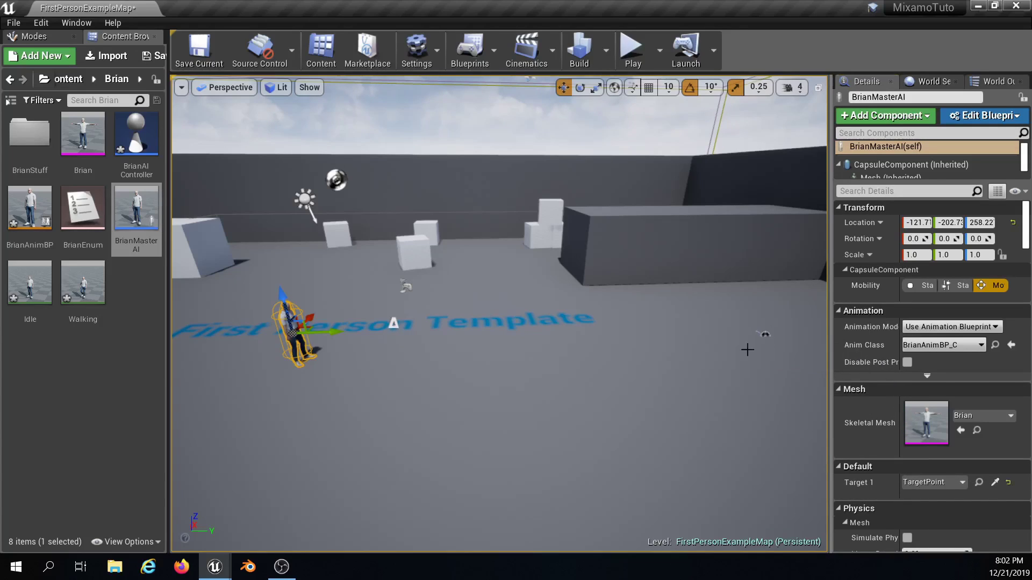
- Play the level to test Brian's walk to the target point, stop it, and view the placed character
{"action": "left_click", "coordinate": [628, 58]}
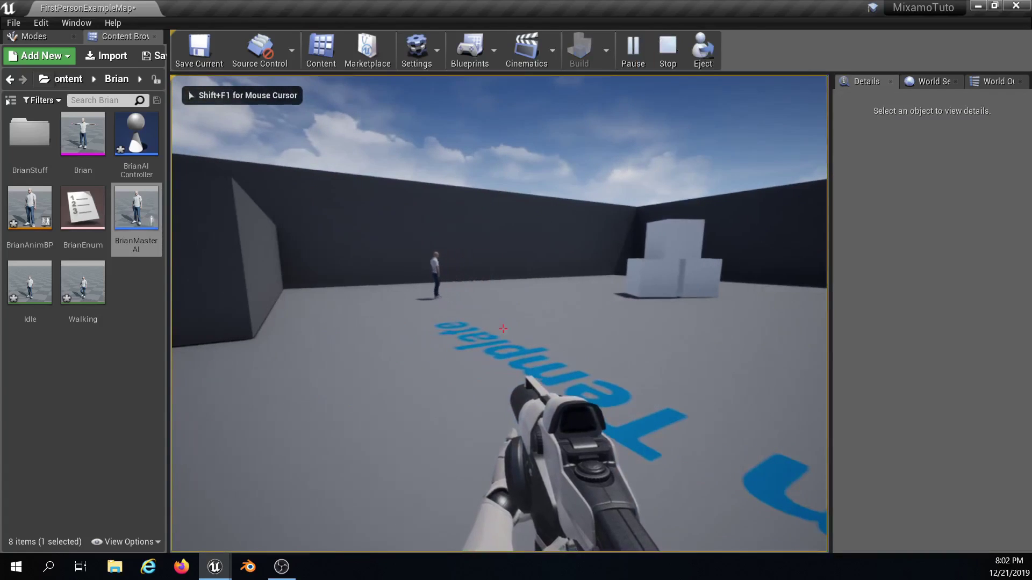
{"action": "key", "text": "Escape"}
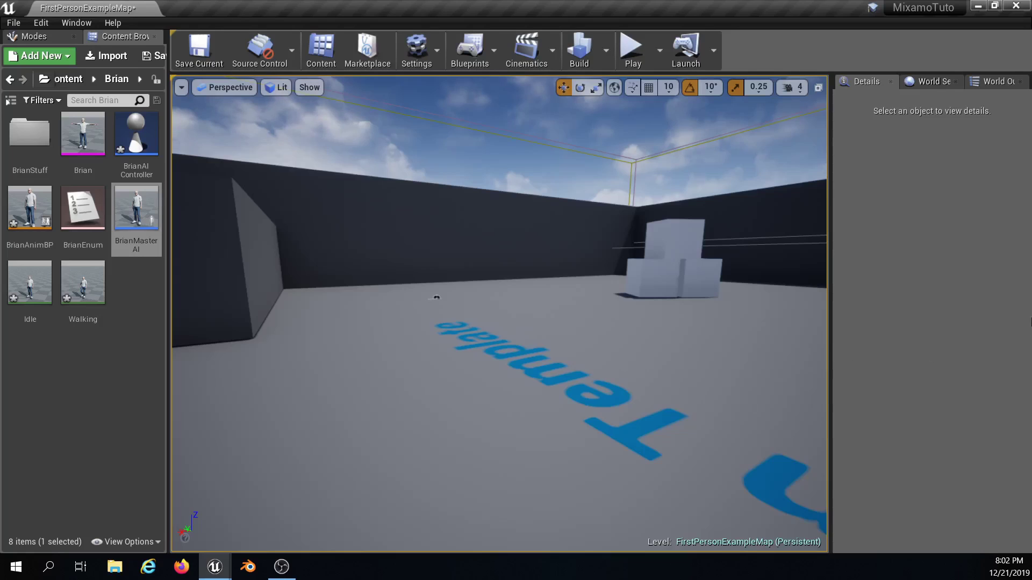
{"action": "right_click_drag", "start_coordinate": [393, 343], "coordinate": [484, 347]}
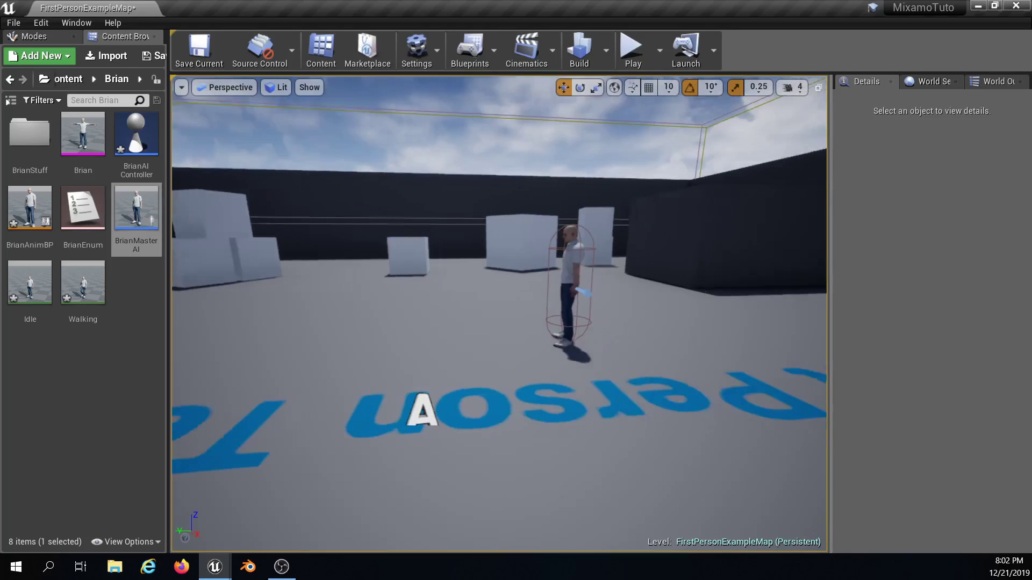
{"action": "key", "text": "s"}
{"action": "mouse_move", "coordinate": [288, 277]}
{"action": "right_mouse_down"}
{"action": "mouse_move", "coordinate": [274, 276]}
{"action": "mouse_move", "coordinate": [288, 276]}
{"action": "right_mouse_up"}
{"action": "mouse_move", "coordinate": [320, 306]}
{"action": "right_mouse_down"}
{"action": "mouse_move", "coordinate": [290, 308]}
{"action": "mouse_move", "coordinate": [306, 296]}
{"action": "mouse_move", "coordinate": [306, 317]}
{"action": "right_mouse_up"}
{"action": "key", "text": "w"}
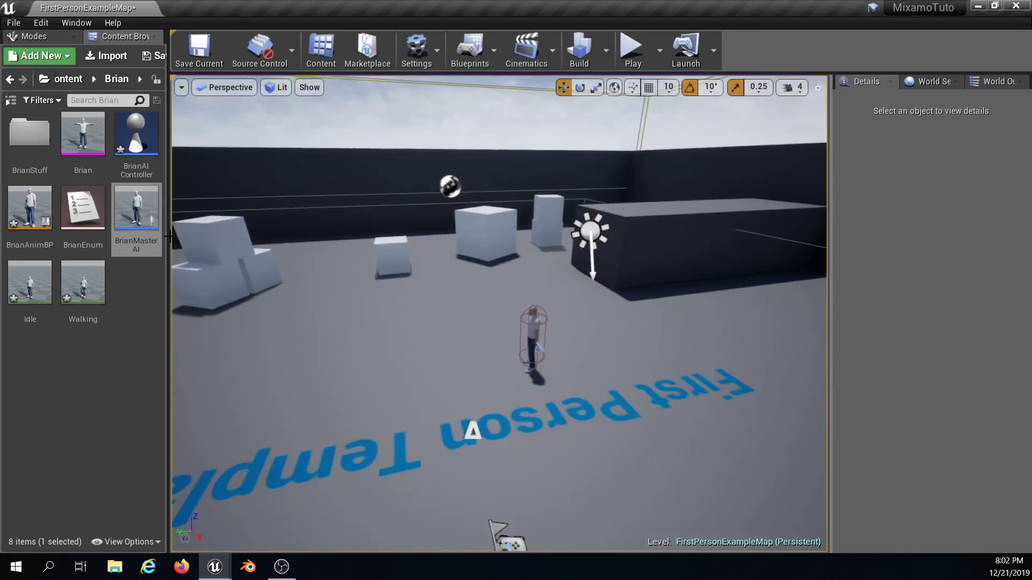
- Set Max Walk Speed to 150 on the CharacterMovement component of the BrianMasterAI blueprint and clear the property search
{"action": "double_click", "coordinate": [144, 222]}
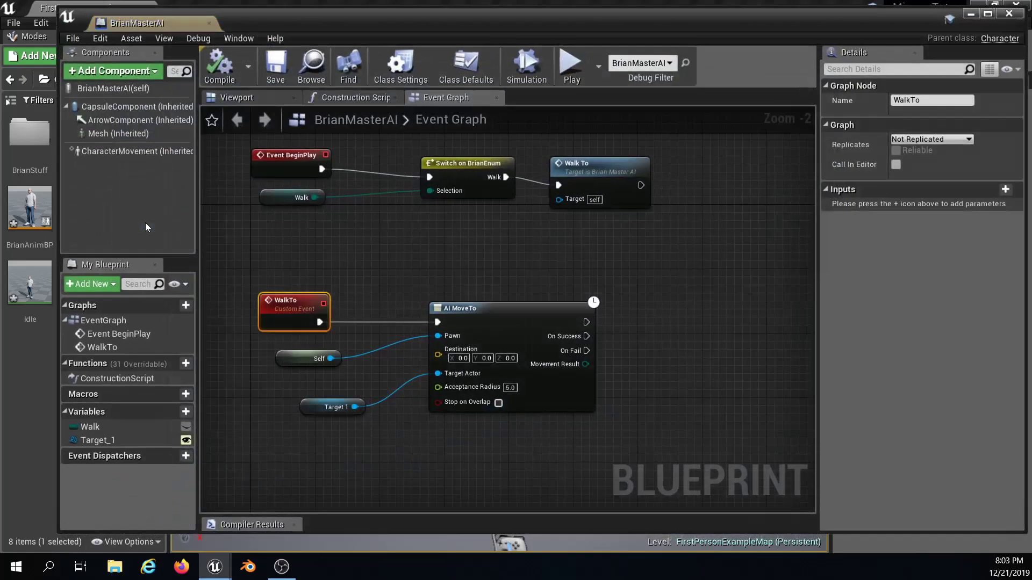
{"action": "double_click", "coordinate": [302, 22]}
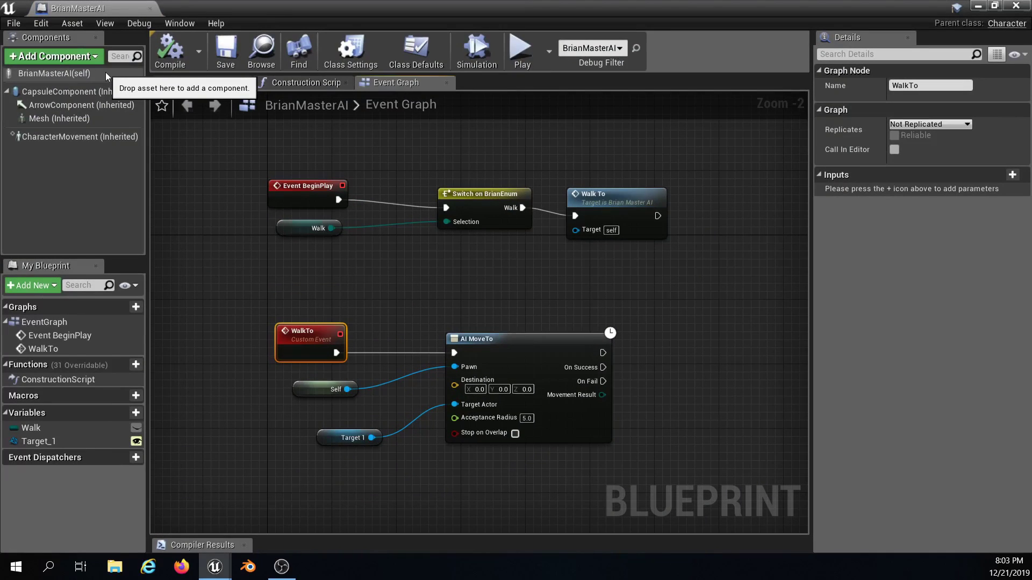
{"action": "left_click", "coordinate": [81, 136]}
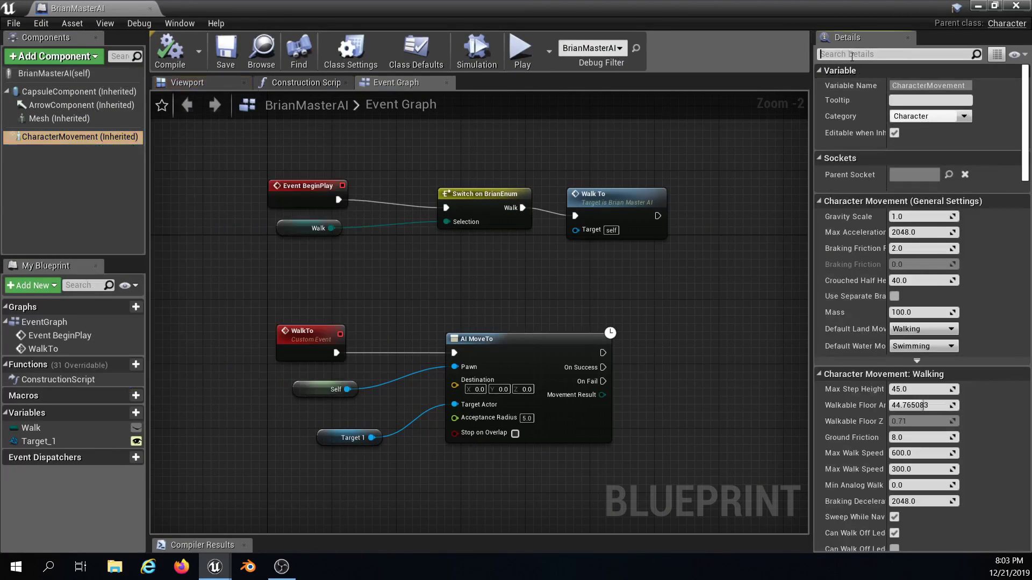
{"action": "type", "text": "max "}
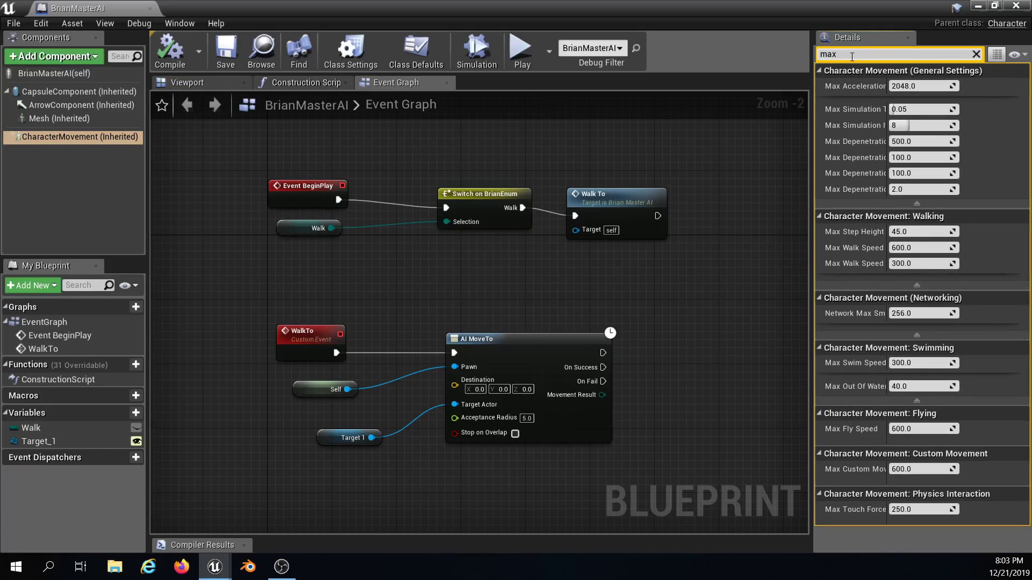
{"action": "type", "text": "speed"}
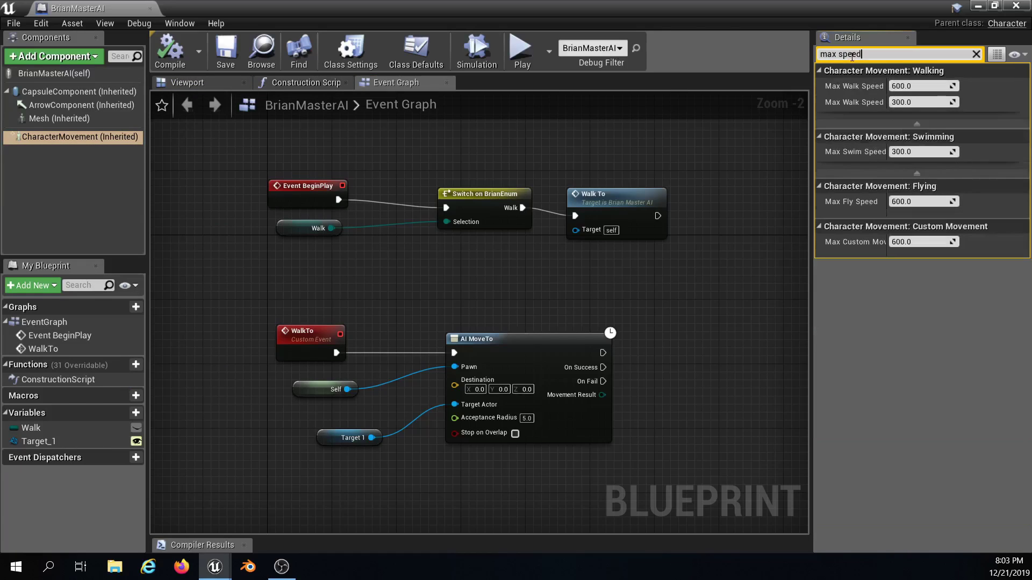
{"action": "left_click", "coordinate": [925, 85]}
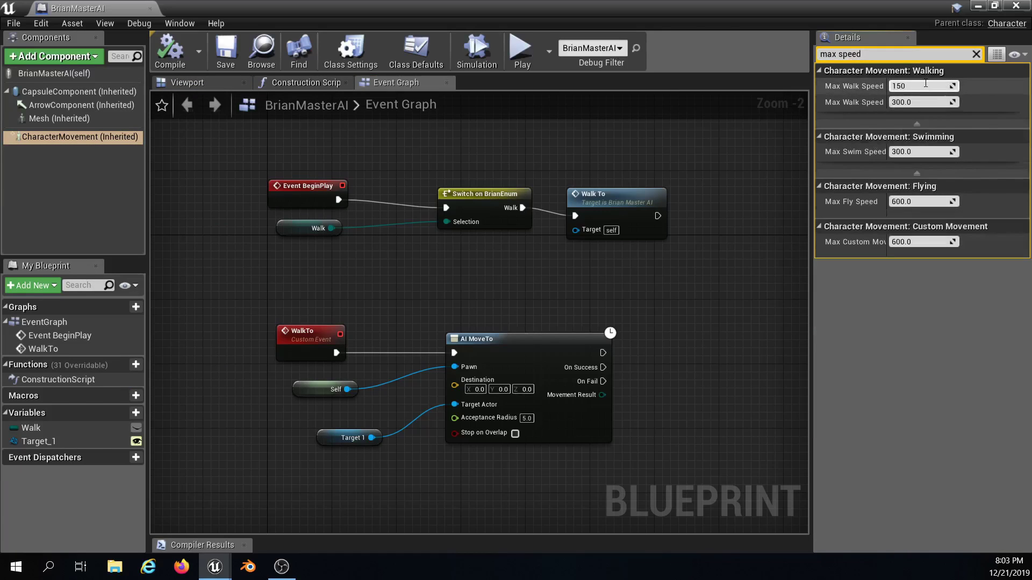
{"action": "key", "text": "Return"}
{"action": "left_click", "coordinate": [975, 54]}
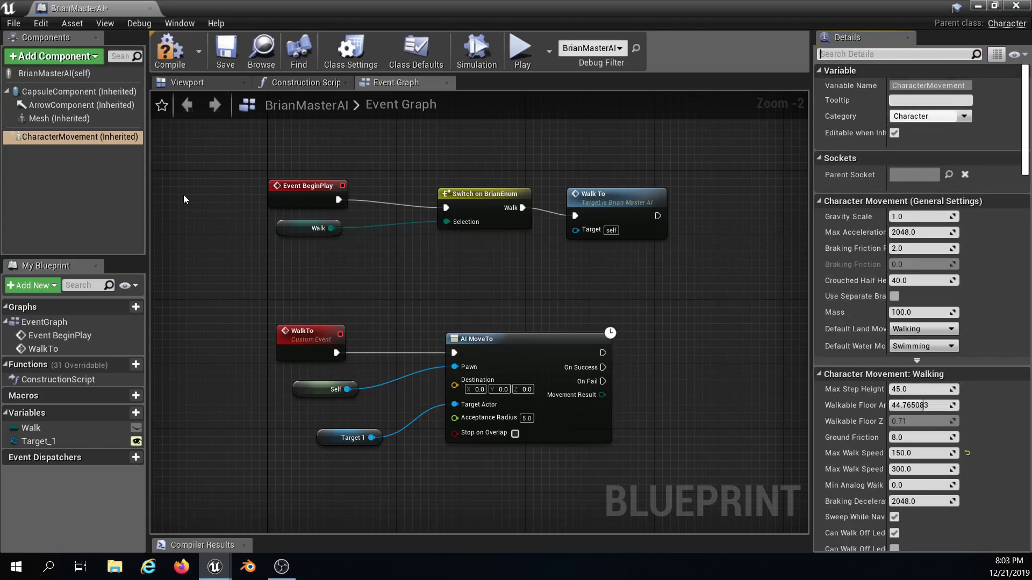
- Turn off Use Controller Rotation Yaw in the BrianMasterAI class defaults
{"action": "left_click", "coordinate": [88, 77]}
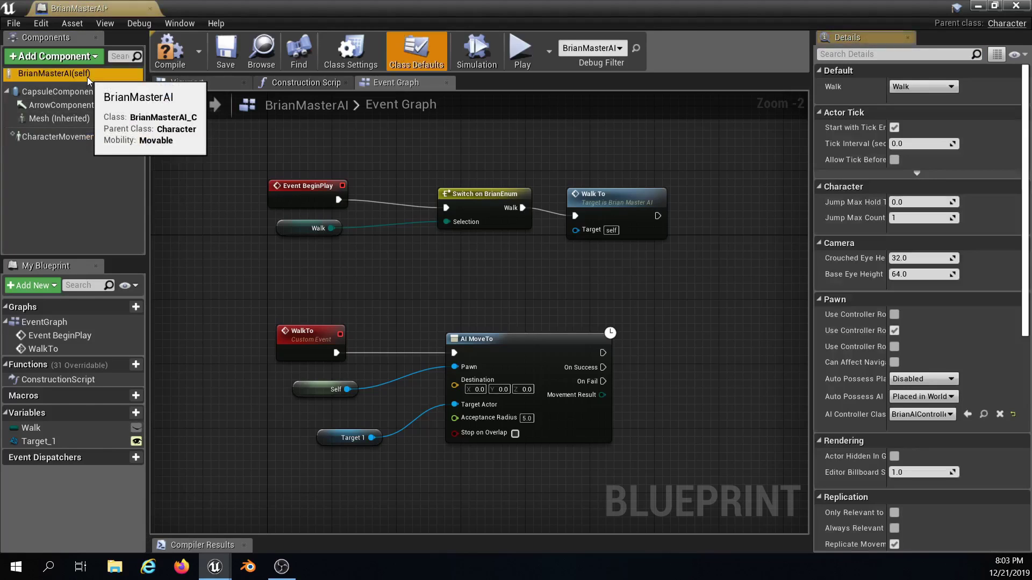
{"action": "left_click", "coordinate": [865, 54]}
{"action": "type", "text": "rotat"}
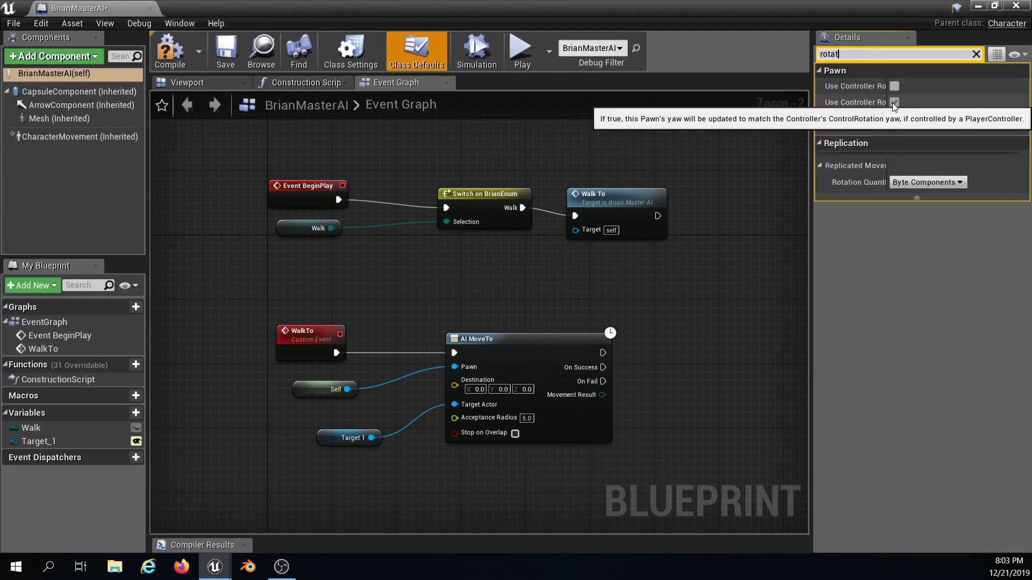
{"action": "left_click_drag", "start_coordinate": [888, 108], "coordinate": [945, 108]}
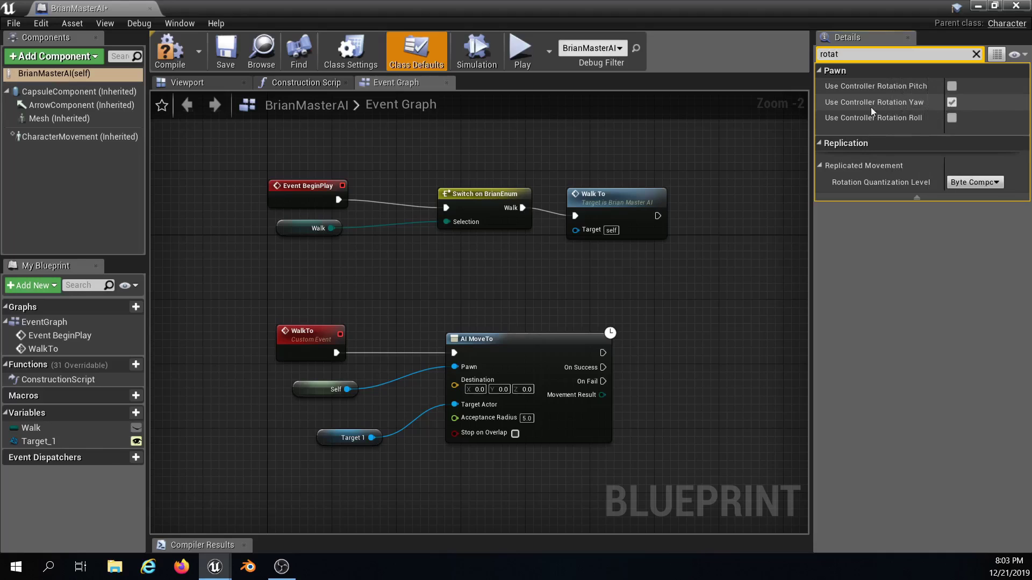
{"action": "left_click", "coordinate": [952, 103]}
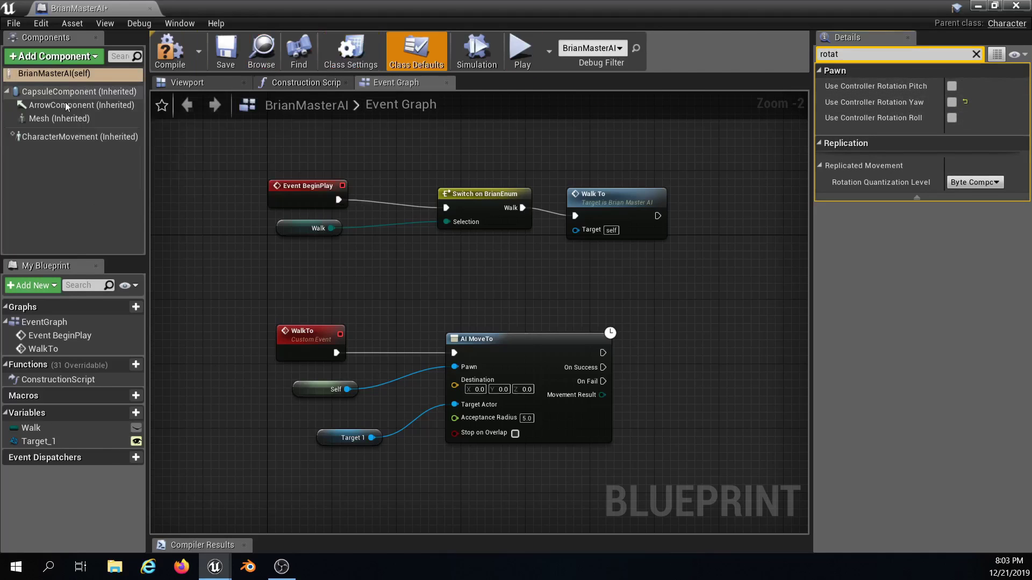
- Enable Orient Rotation to Movement on the CharacterMovement component, and compile and save the blueprint
{"action": "left_click", "coordinate": [66, 137]}
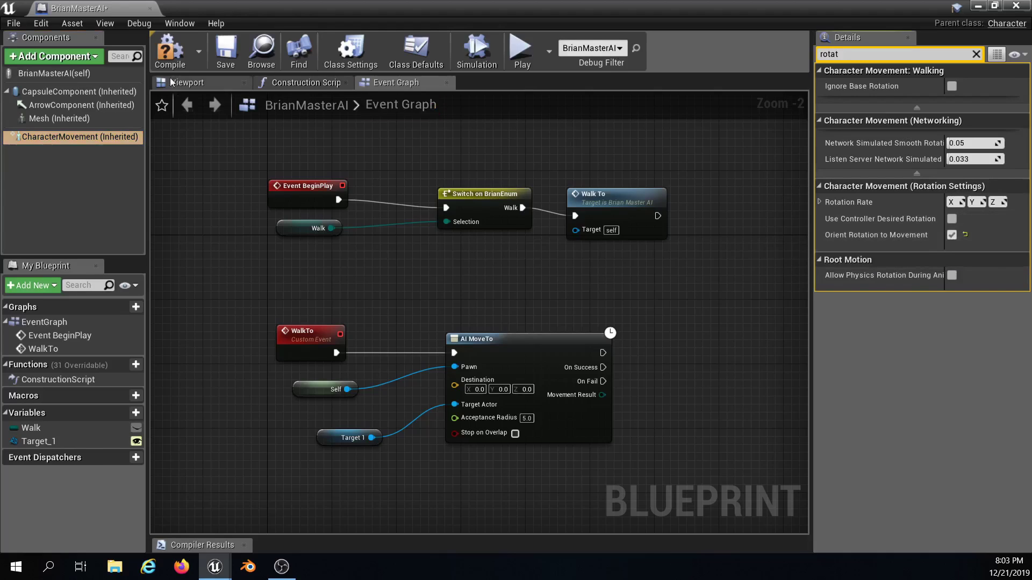
{"action": "left_click", "coordinate": [170, 51]}
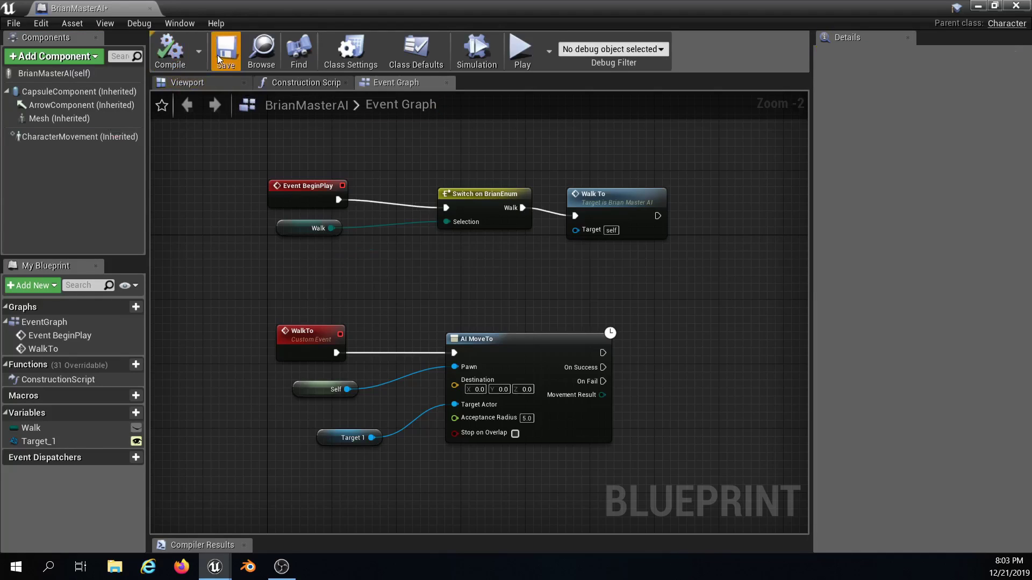
{"action": "left_click", "coordinate": [217, 55]}
- Rotate Brian's mesh about the vertical axis in the blueprint viewport so he faces along the blue direction arrow
{"action": "left_click", "coordinate": [206, 82]}
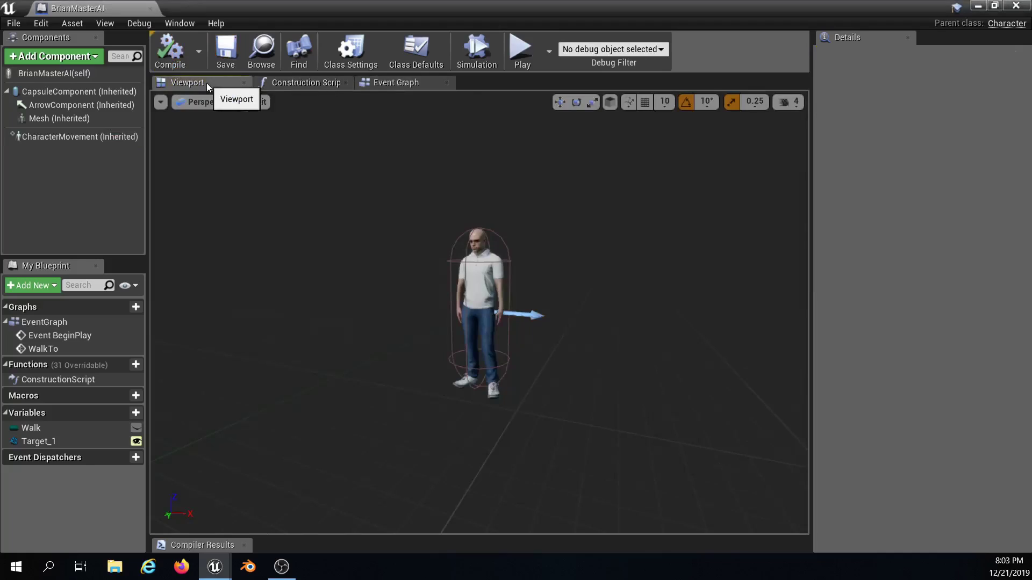
{"action": "left_click_drag", "start_coordinate": [506, 326], "coordinate": [513, 255]}
{"action": "left_click", "coordinate": [432, 314]}
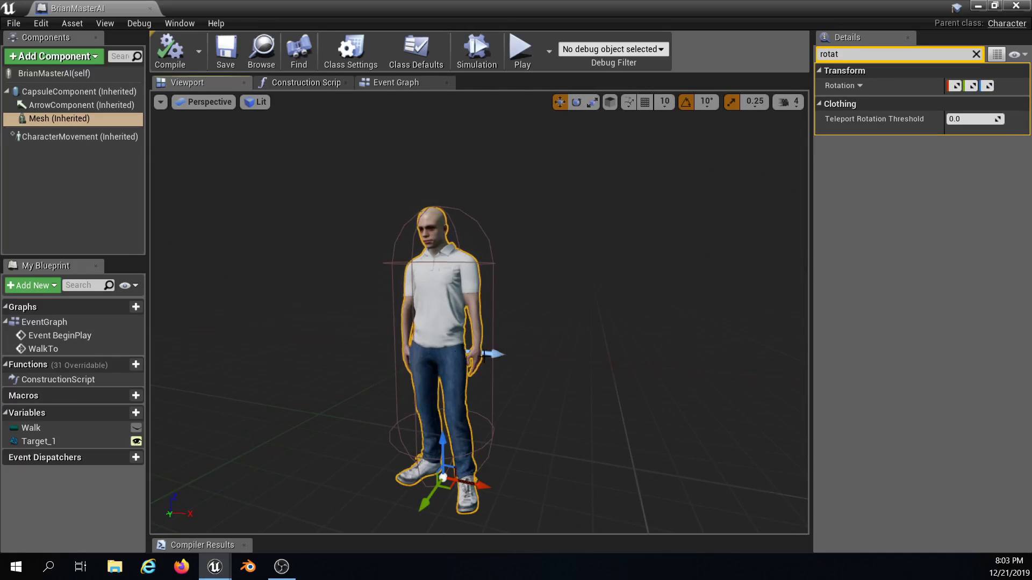
{"action": "key", "text": "e"}
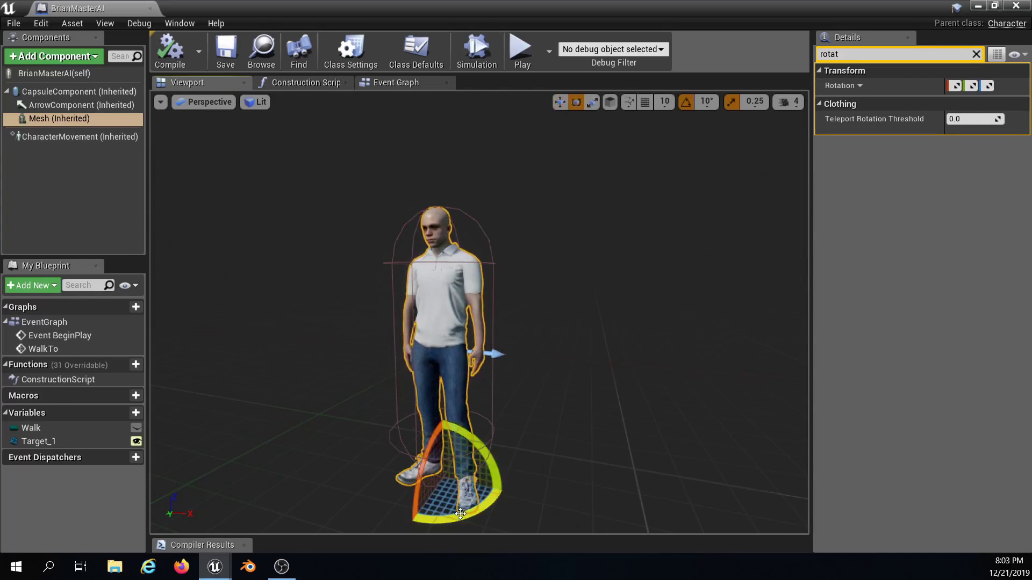
{"action": "left_click_drag", "start_coordinate": [461, 514], "coordinate": [545, 505]}
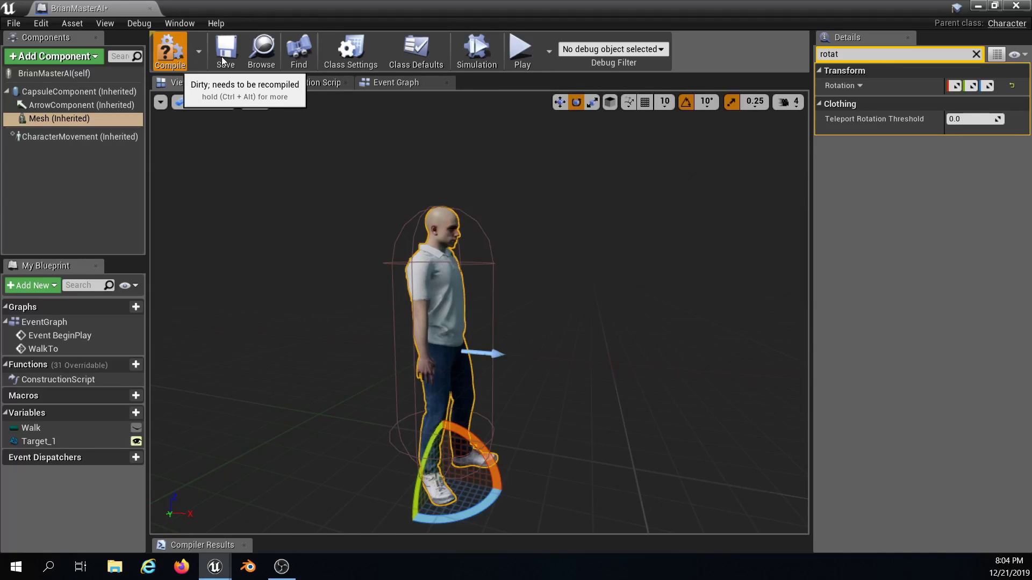
- Compile and save the BrianMasterAI blueprint and close its editor window
{"action": "left_click", "coordinate": [163, 54]}
{"action": "left_click", "coordinate": [226, 51]}
{"action": "double_click", "coordinate": [872, 18]}
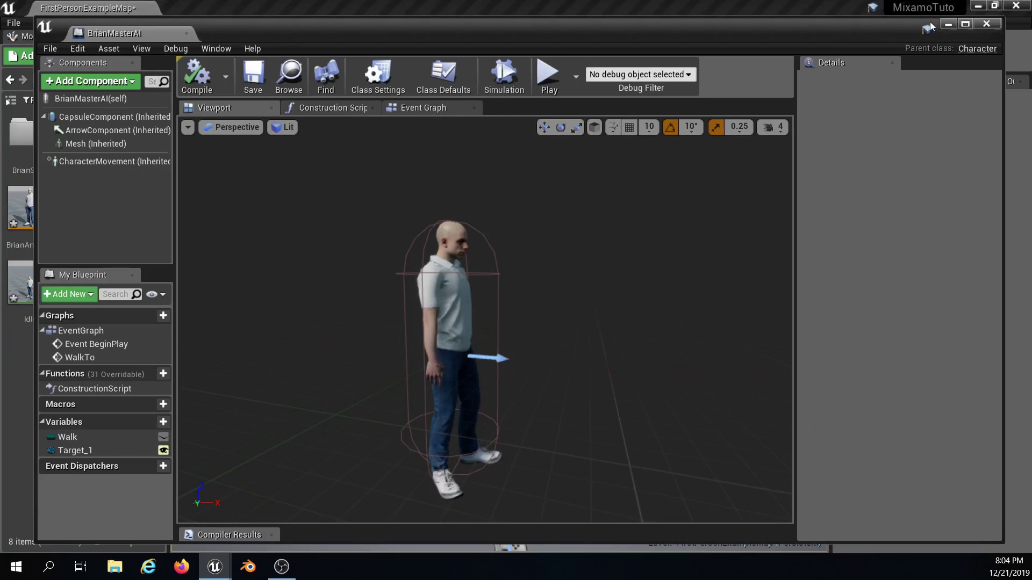
{"action": "left_click", "coordinate": [985, 26]}
- Play the level and move around Brian to check his walking speed and facing direction on the way to the target point
{"action": "right_click_drag", "start_coordinate": [634, 231], "coordinate": [608, 190]}
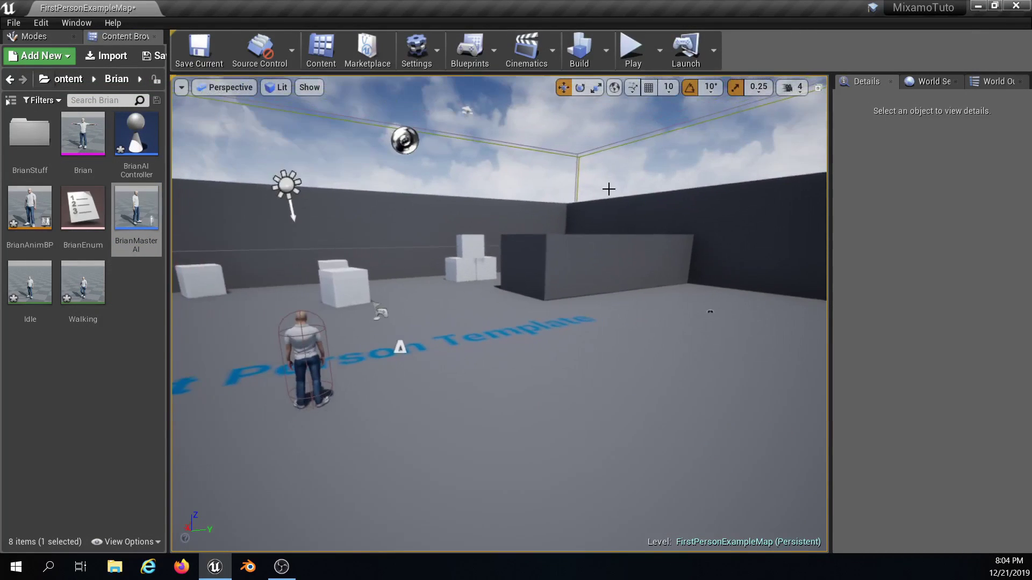
{"action": "left_click", "coordinate": [629, 47]}
{"action": "left_click", "coordinate": [553, 193]}
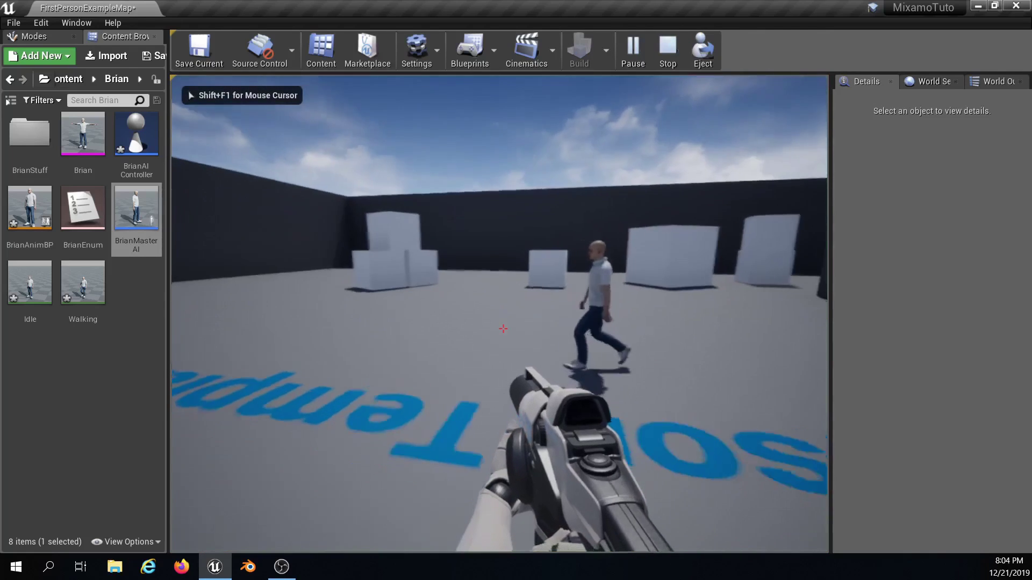
{"action": "key", "text": "s"}
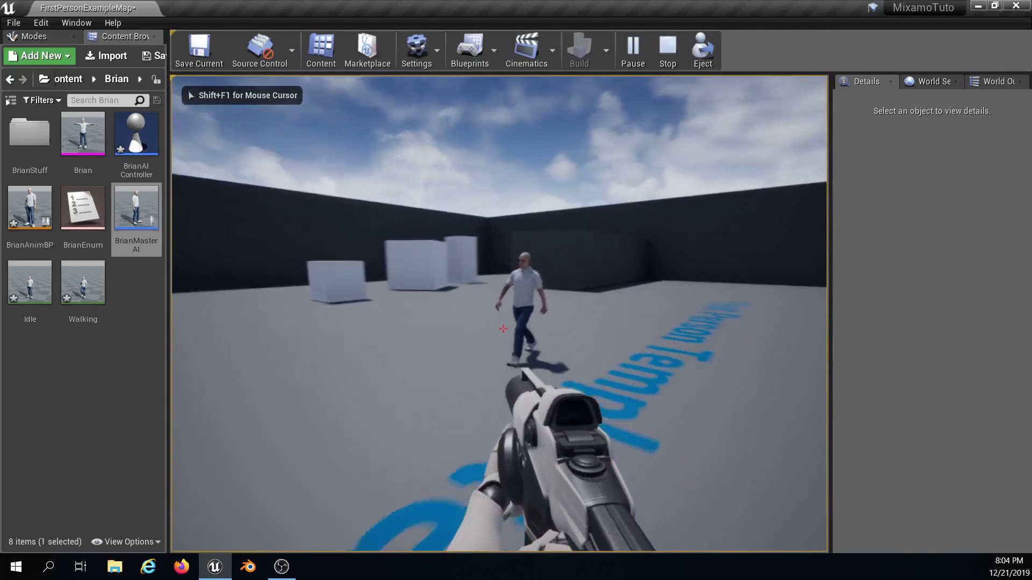
{"action": "key", "text": "a"}
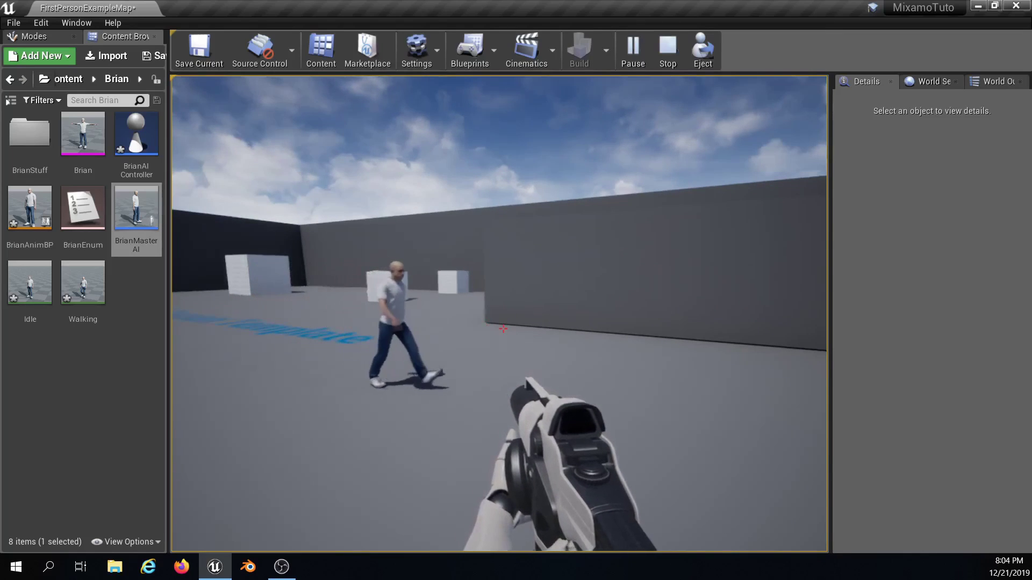
{"action": "key", "text": "s"}
{"action": "key", "text": "d"}
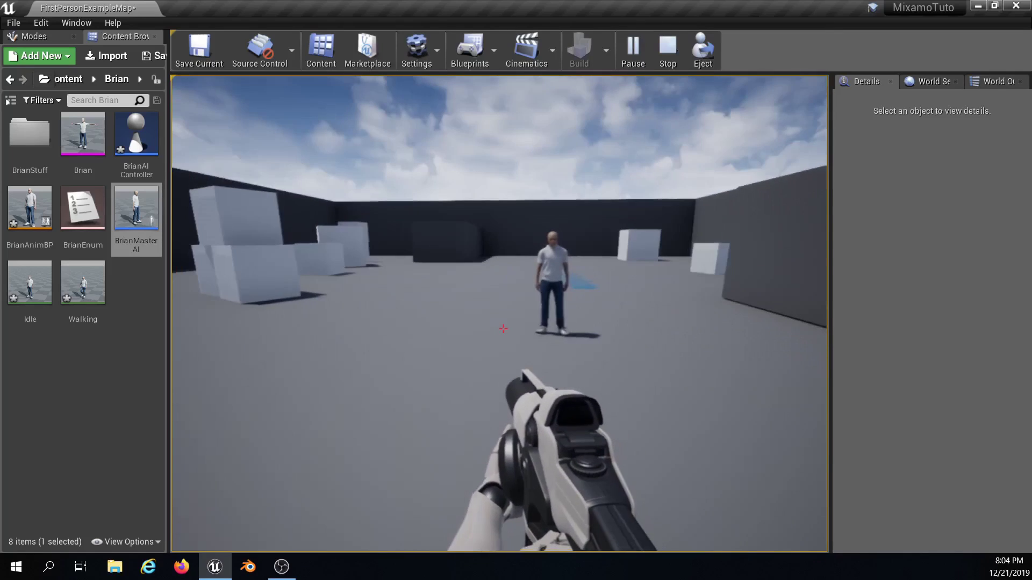
{"action": "key", "text": "w"}
{"action": "key", "text": "w"}
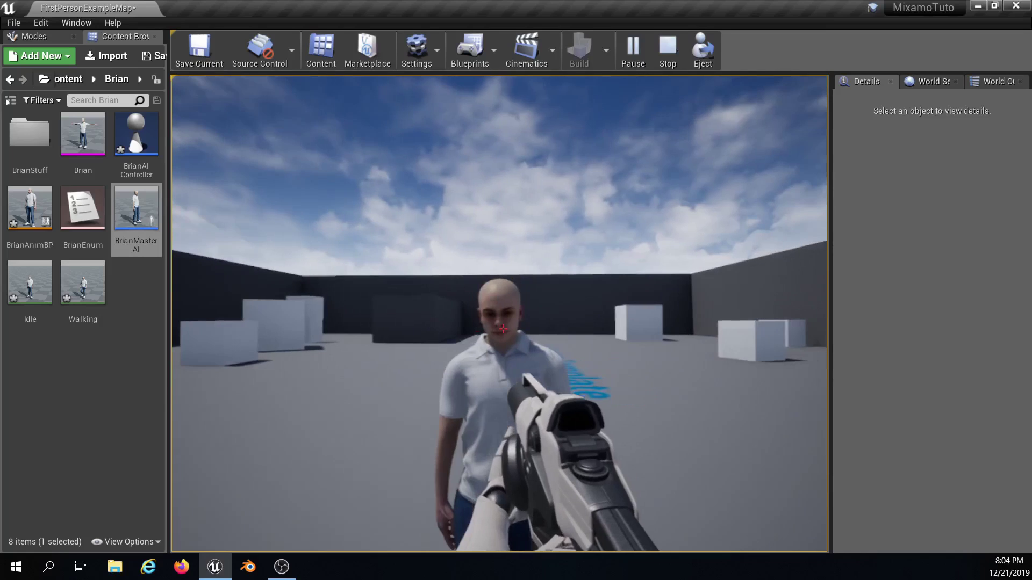
{"action": "key", "text": "d"}
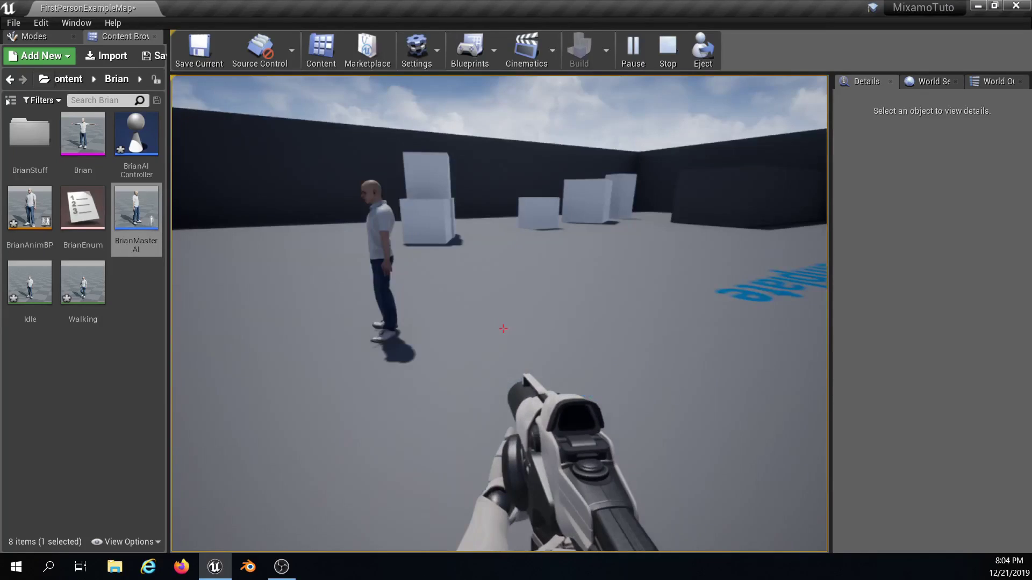